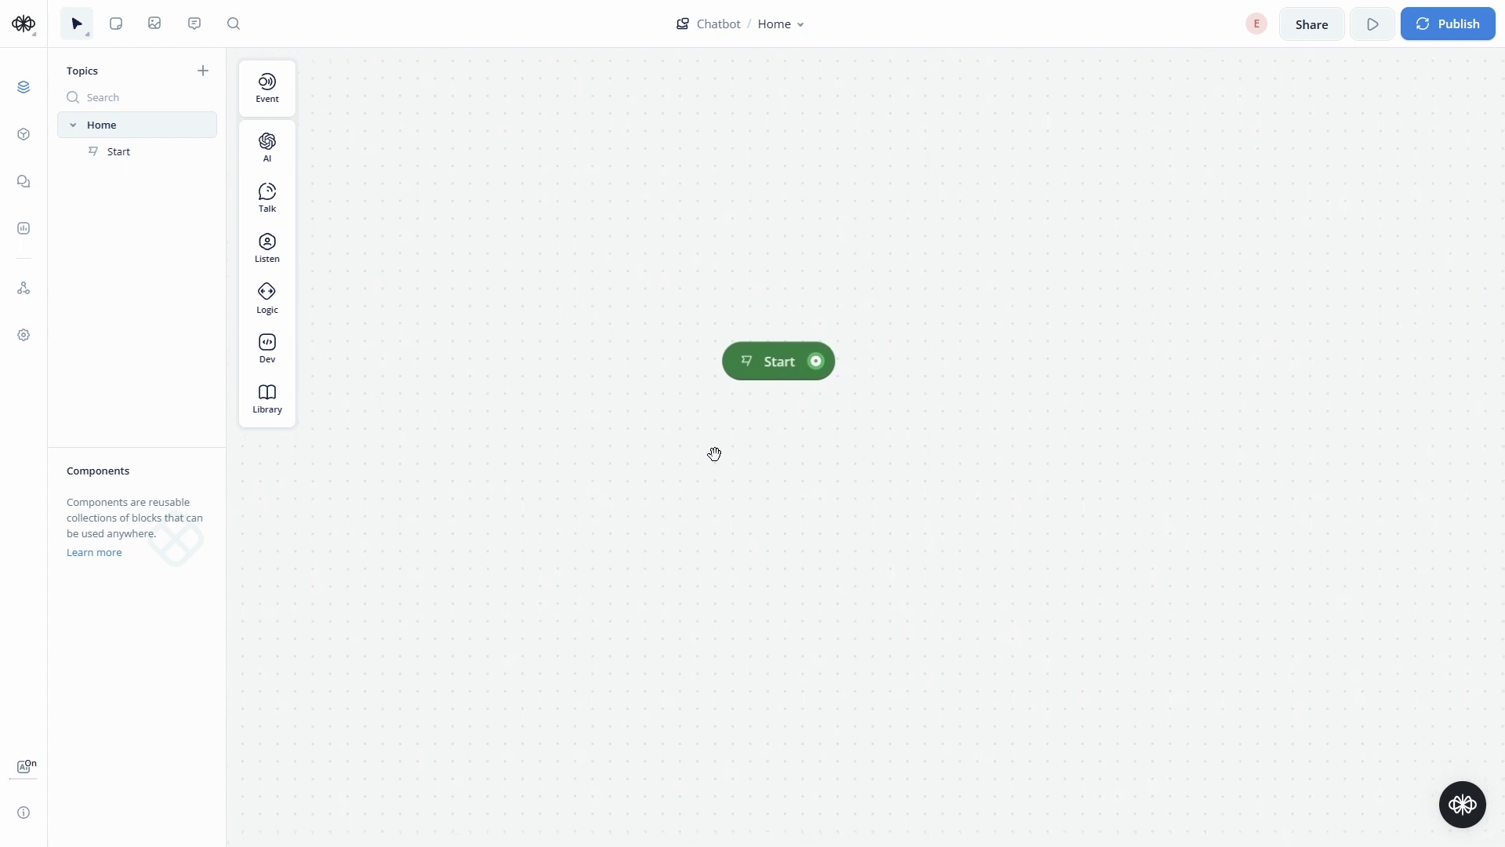
Pan the Voiceflow canvas to look over the Start block
scroll(789, 396, "left", 5)
scroll(613, 445, "right", 6)
left_click_drag(614, 444, 648, 449)
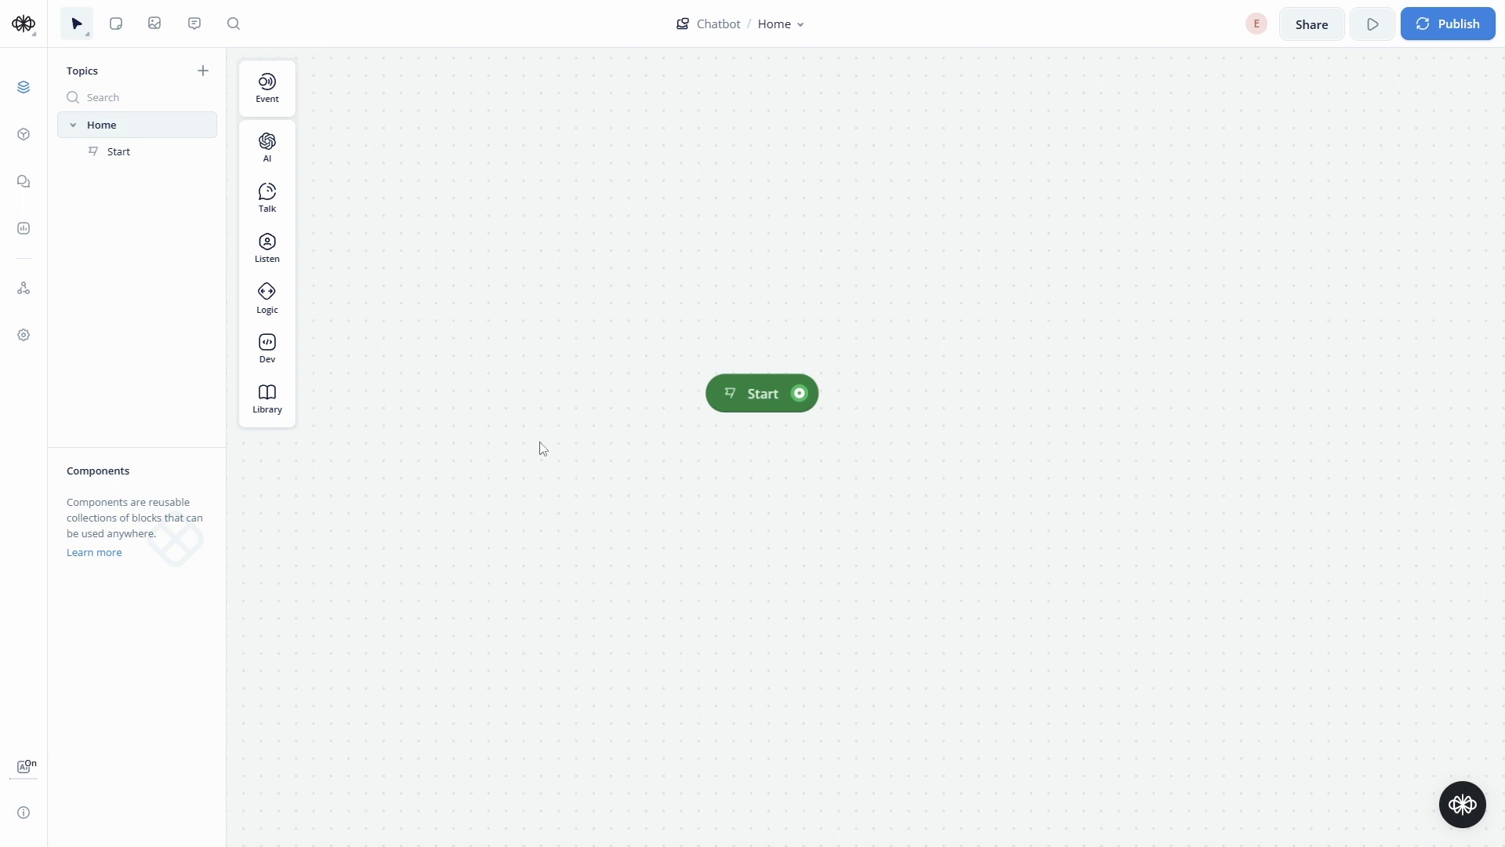
left_click_drag(593, 261, 621, 274)
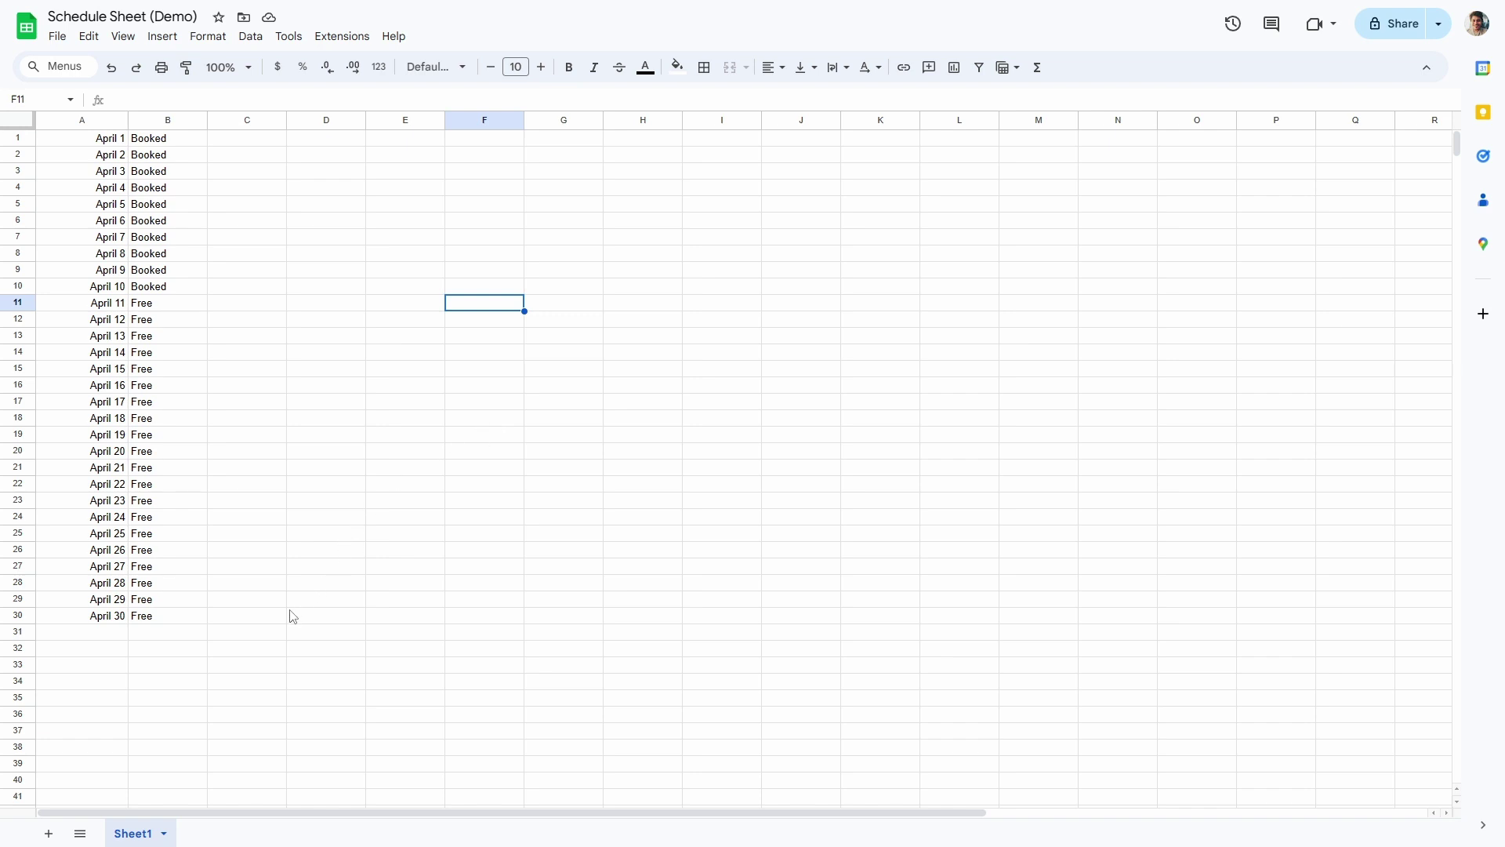
Select the April dates and Booked/Free statuses in Schedule Sheet (Demo)
left_click(239, 618)
left_click_drag(239, 618, 40, 173)
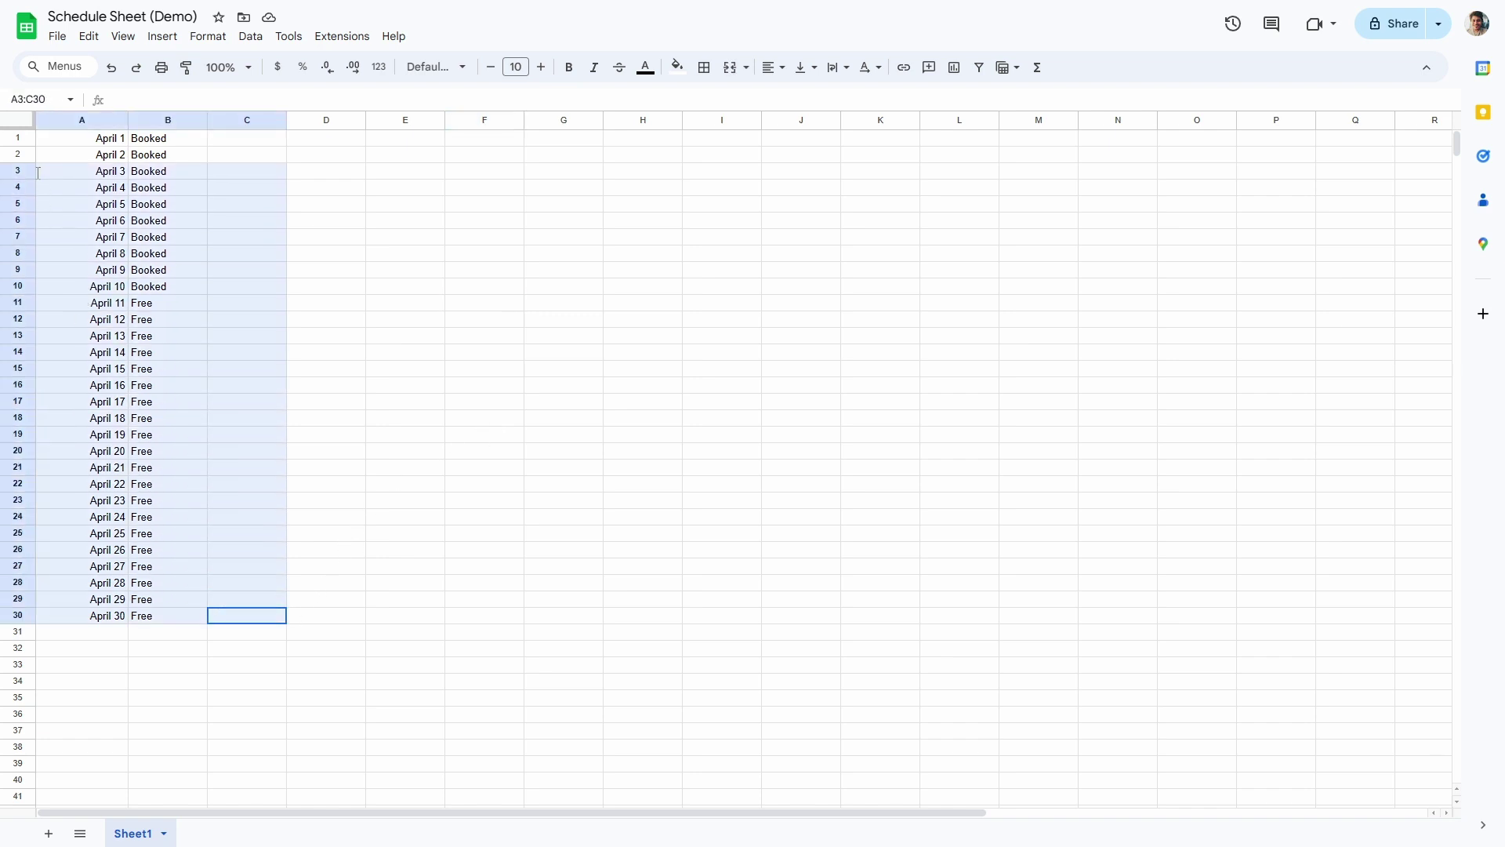
left_click(43, 143)
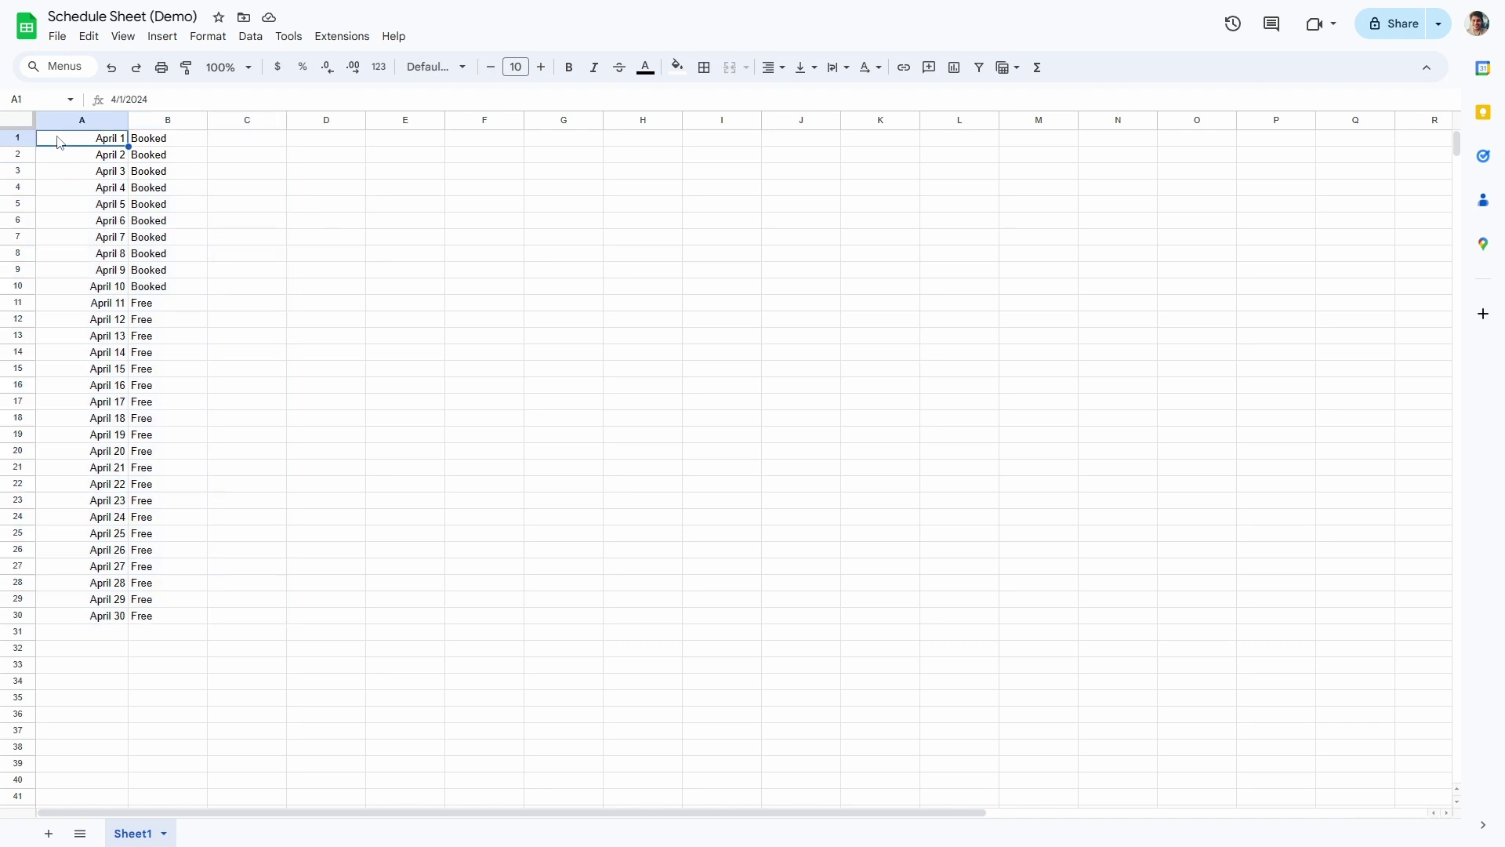
left_click(232, 141)
left_click_drag(232, 146, 57, 615)
left_click(398, 586)
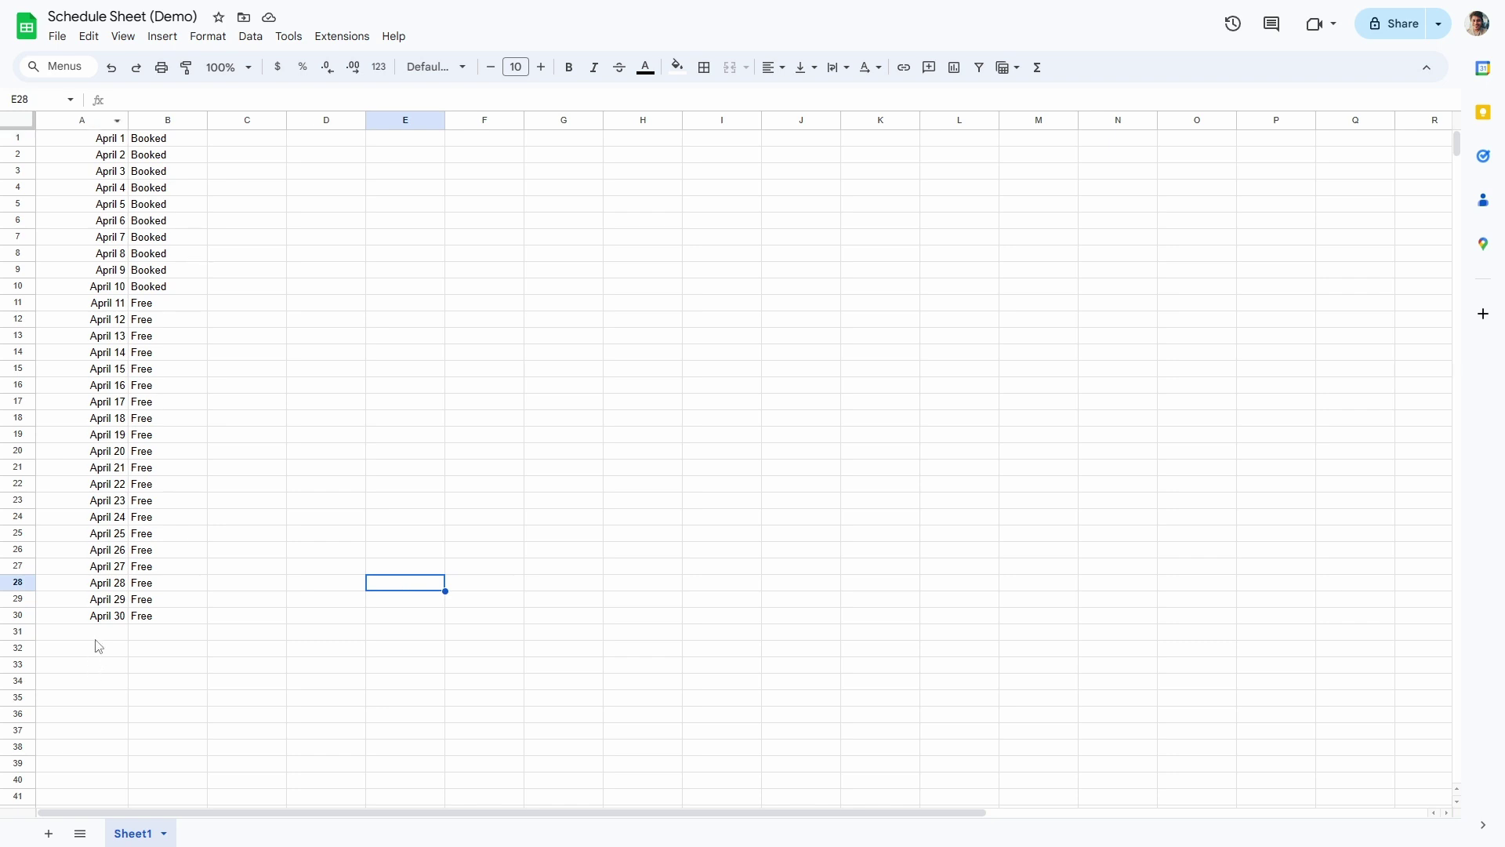
Download Schedule Sheet (Demo) as a PDF (.pdf) via the File menu
left_click(169, 146)
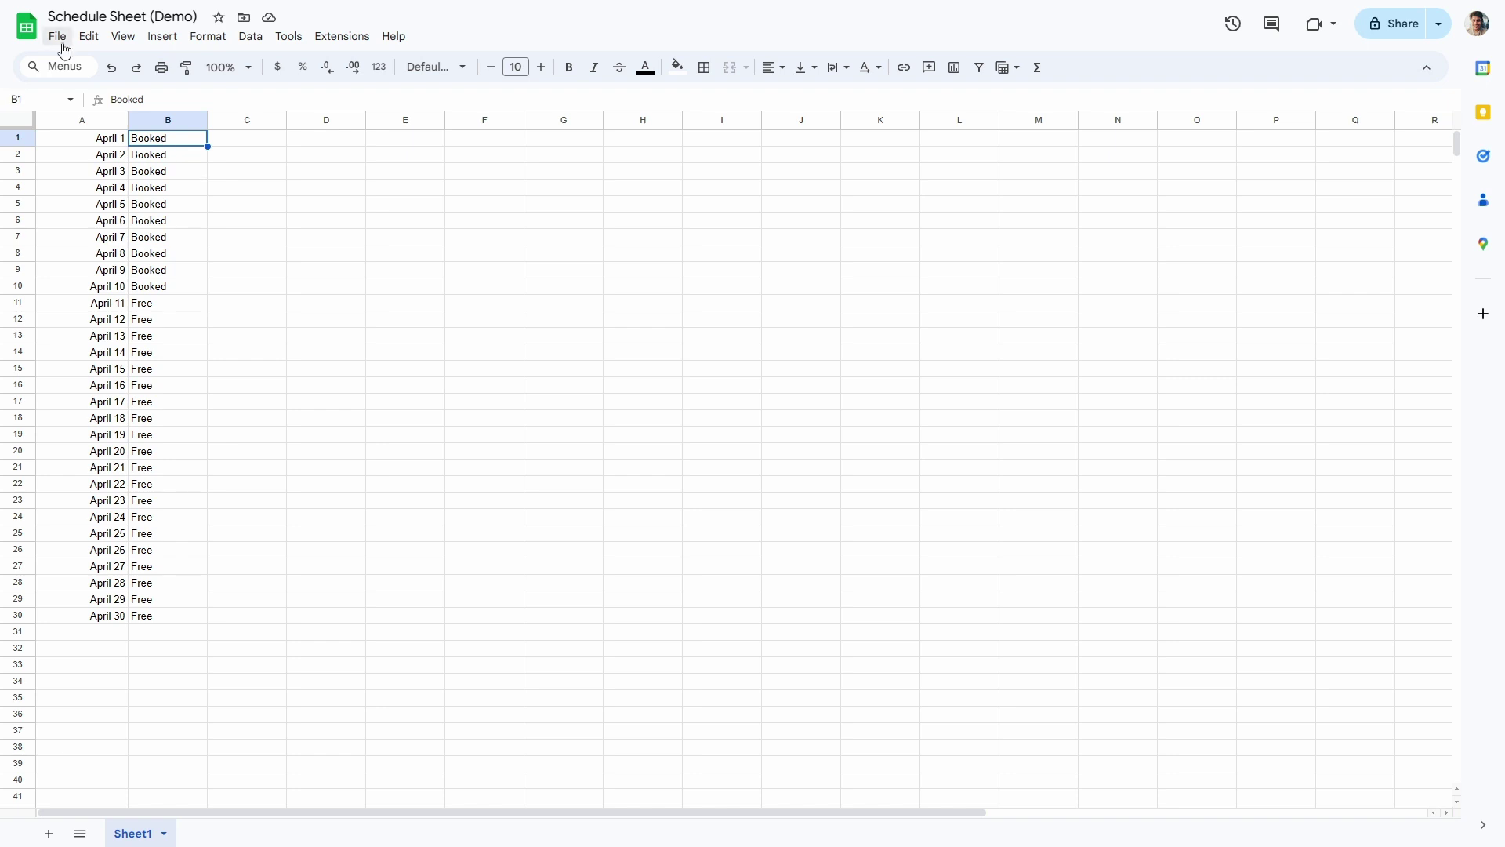
left_click(59, 38)
mouse_move(119, 229)
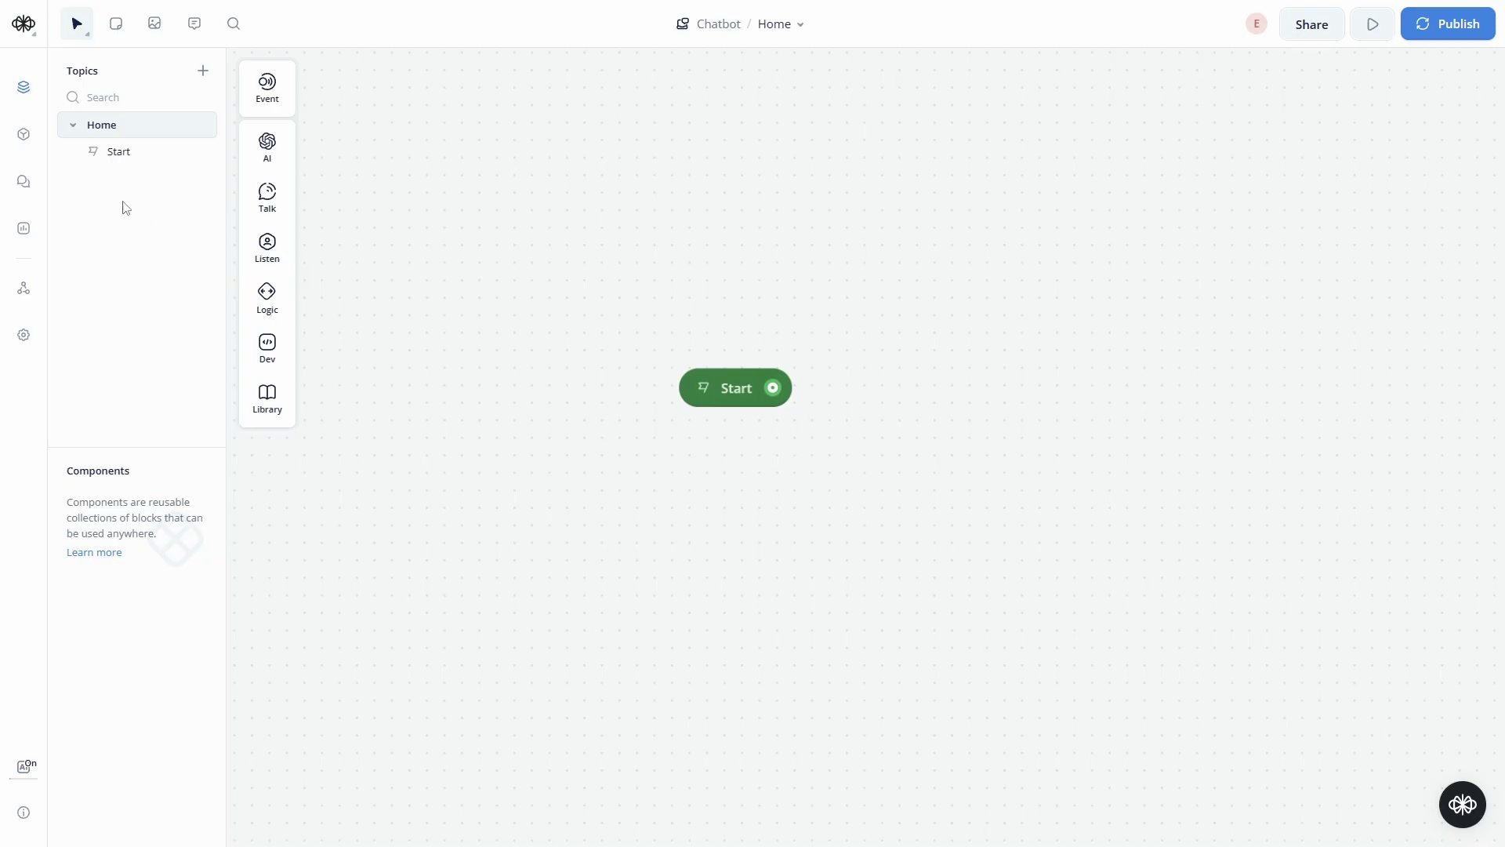
Import Schedule Sheet (Demo) - Sheet1.pdf as a Knowledge data source, then show the Variables list
left_click(26, 137)
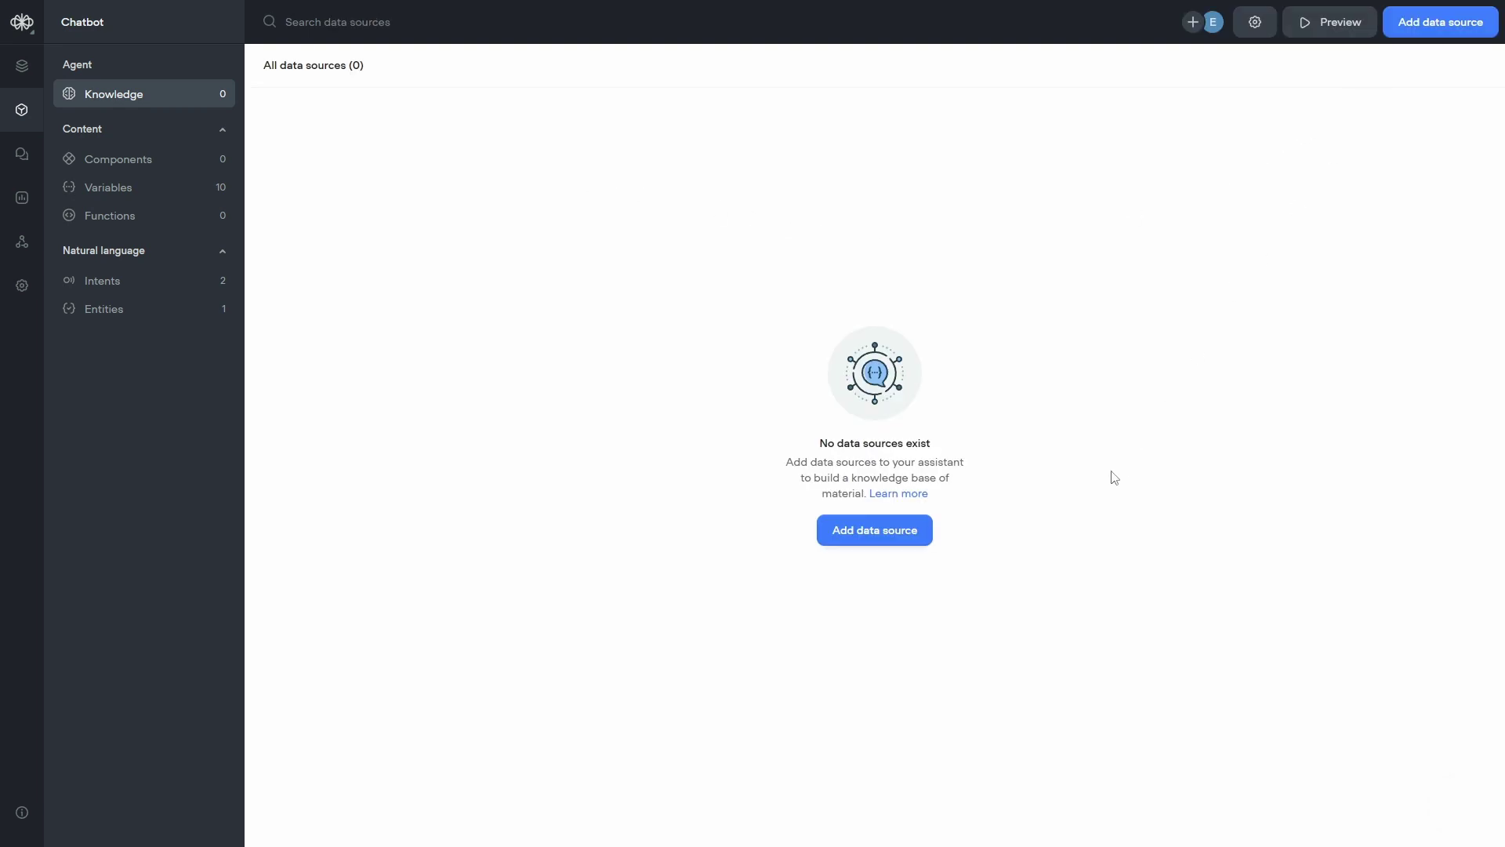
left_click(901, 536)
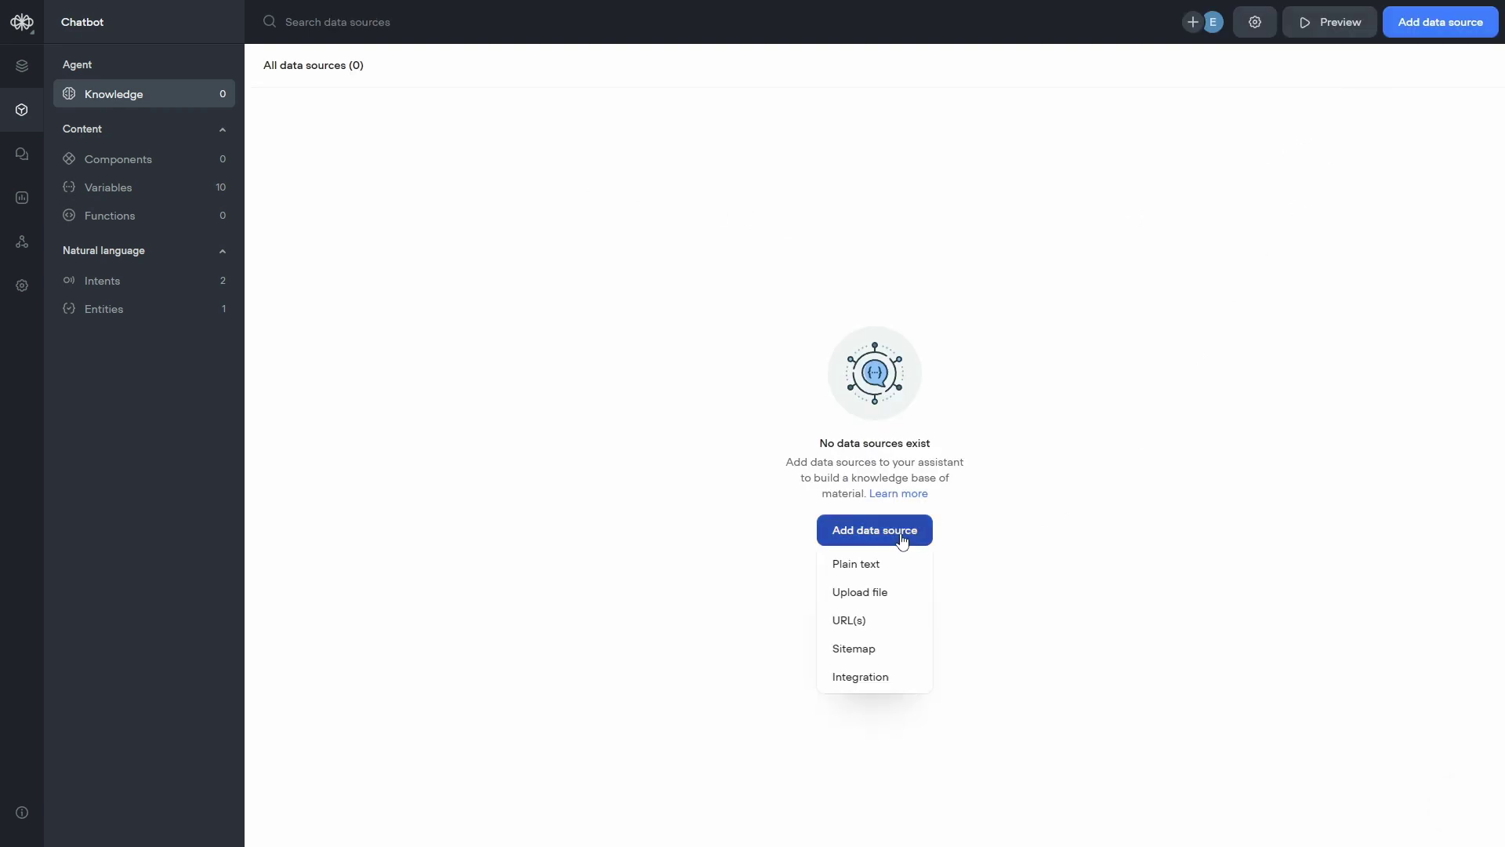
left_click(890, 593)
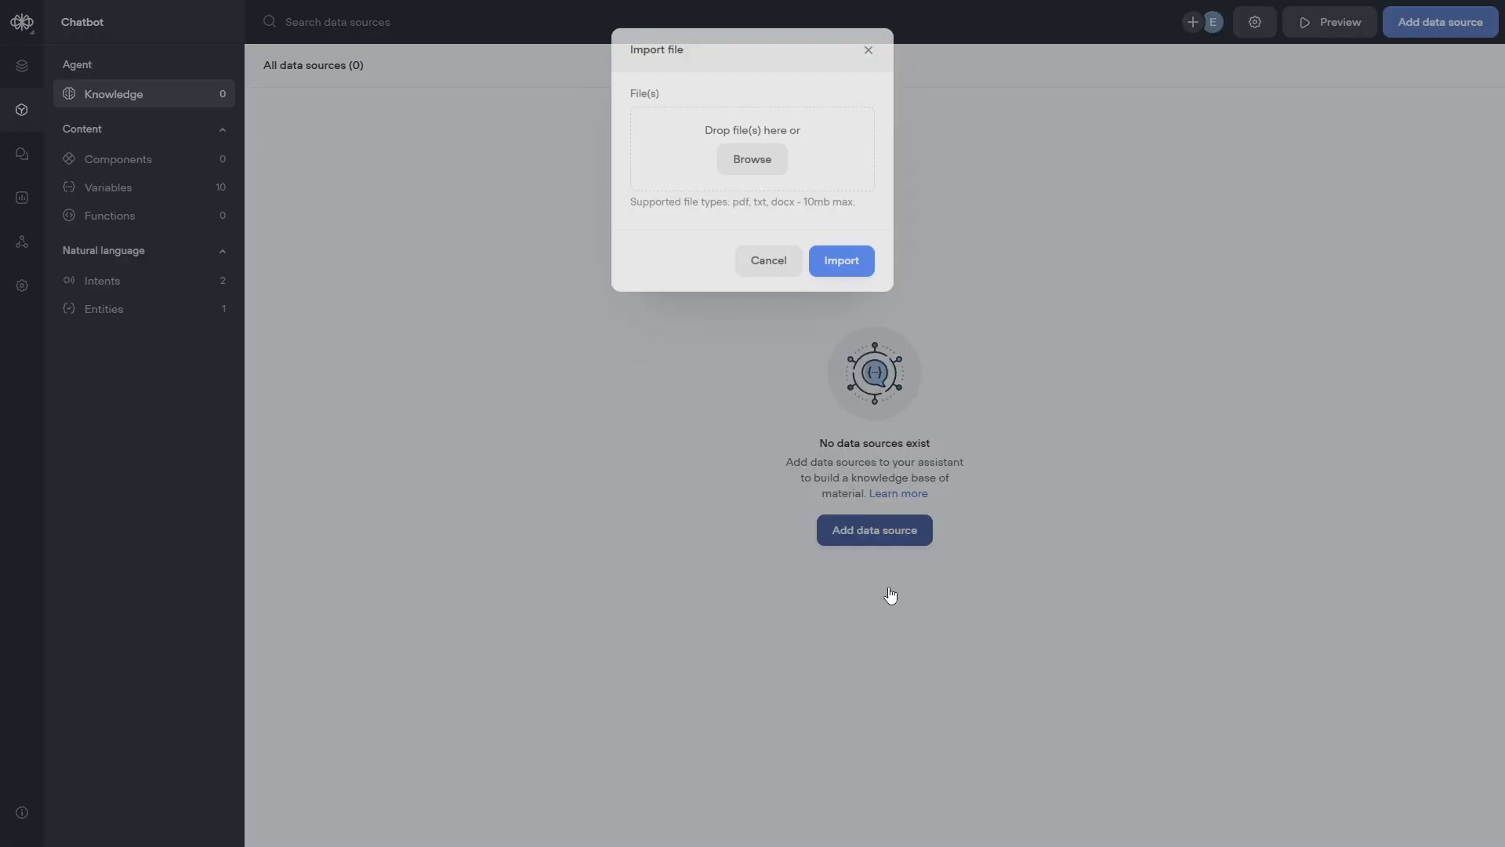
left_click(776, 155)
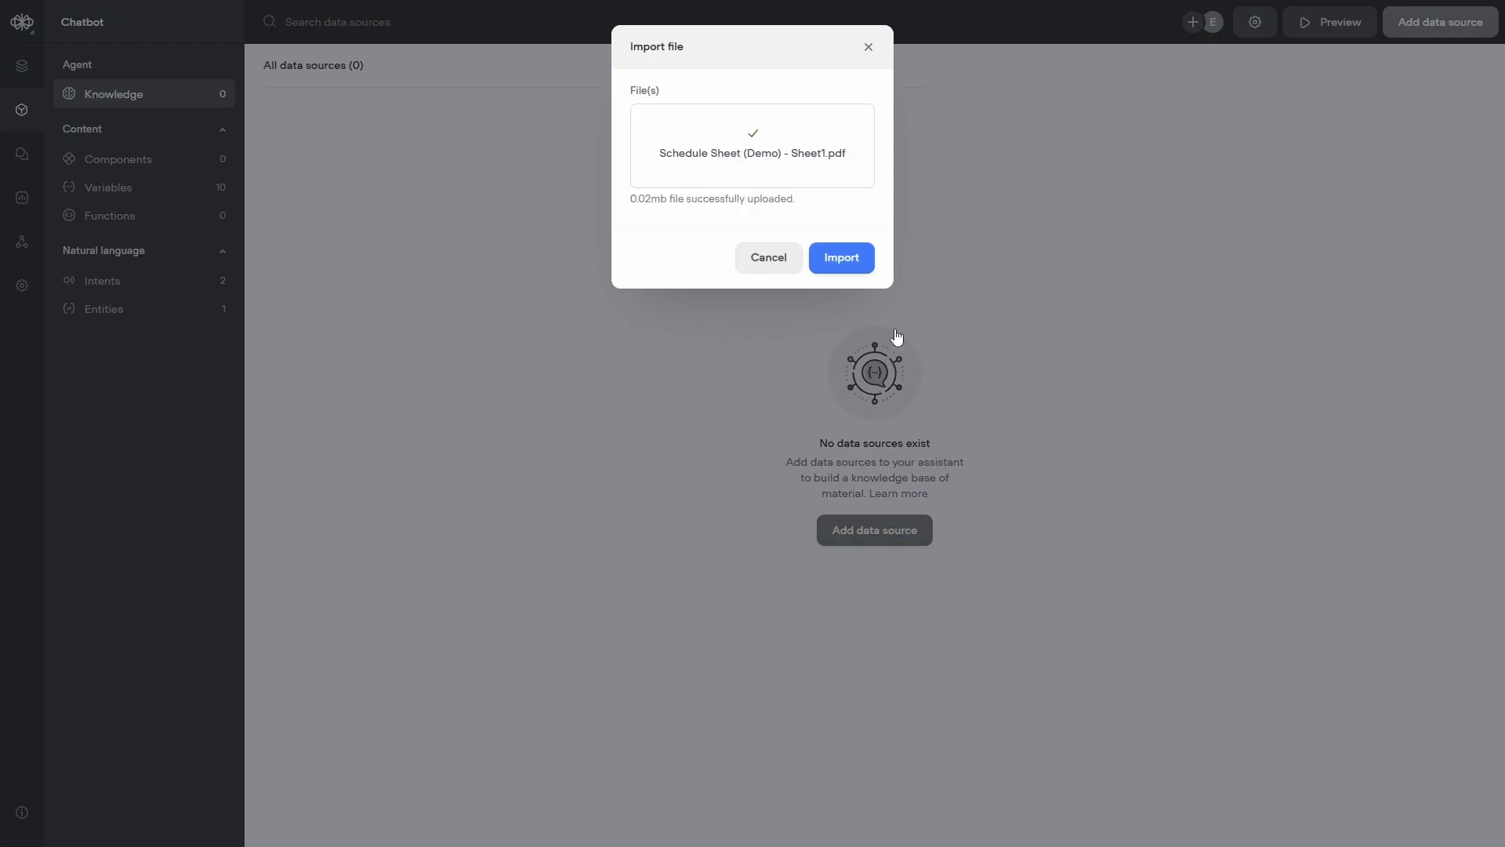
left_click(839, 262)
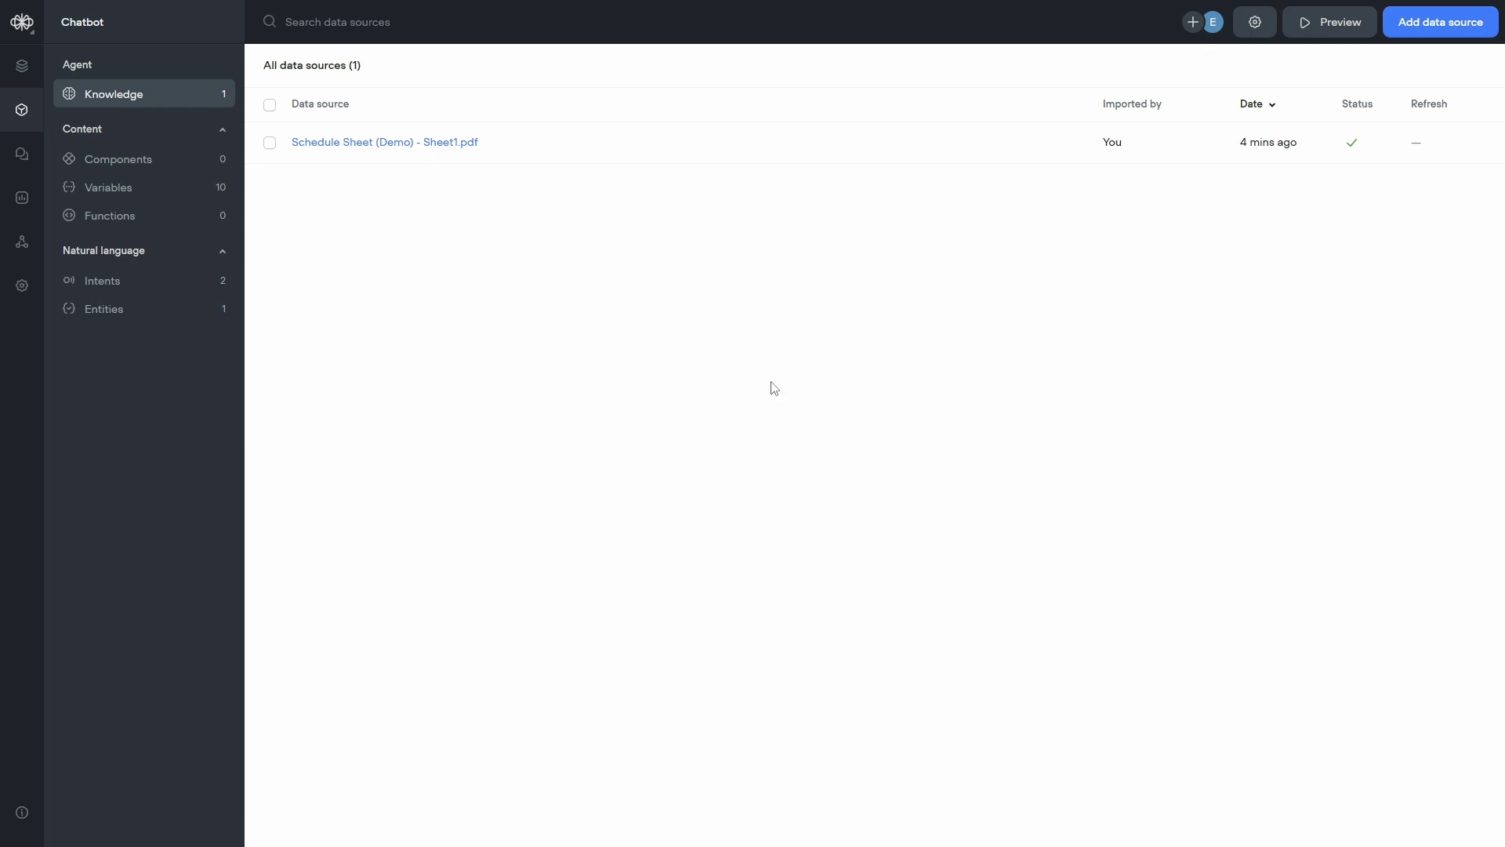
left_click(110, 190)
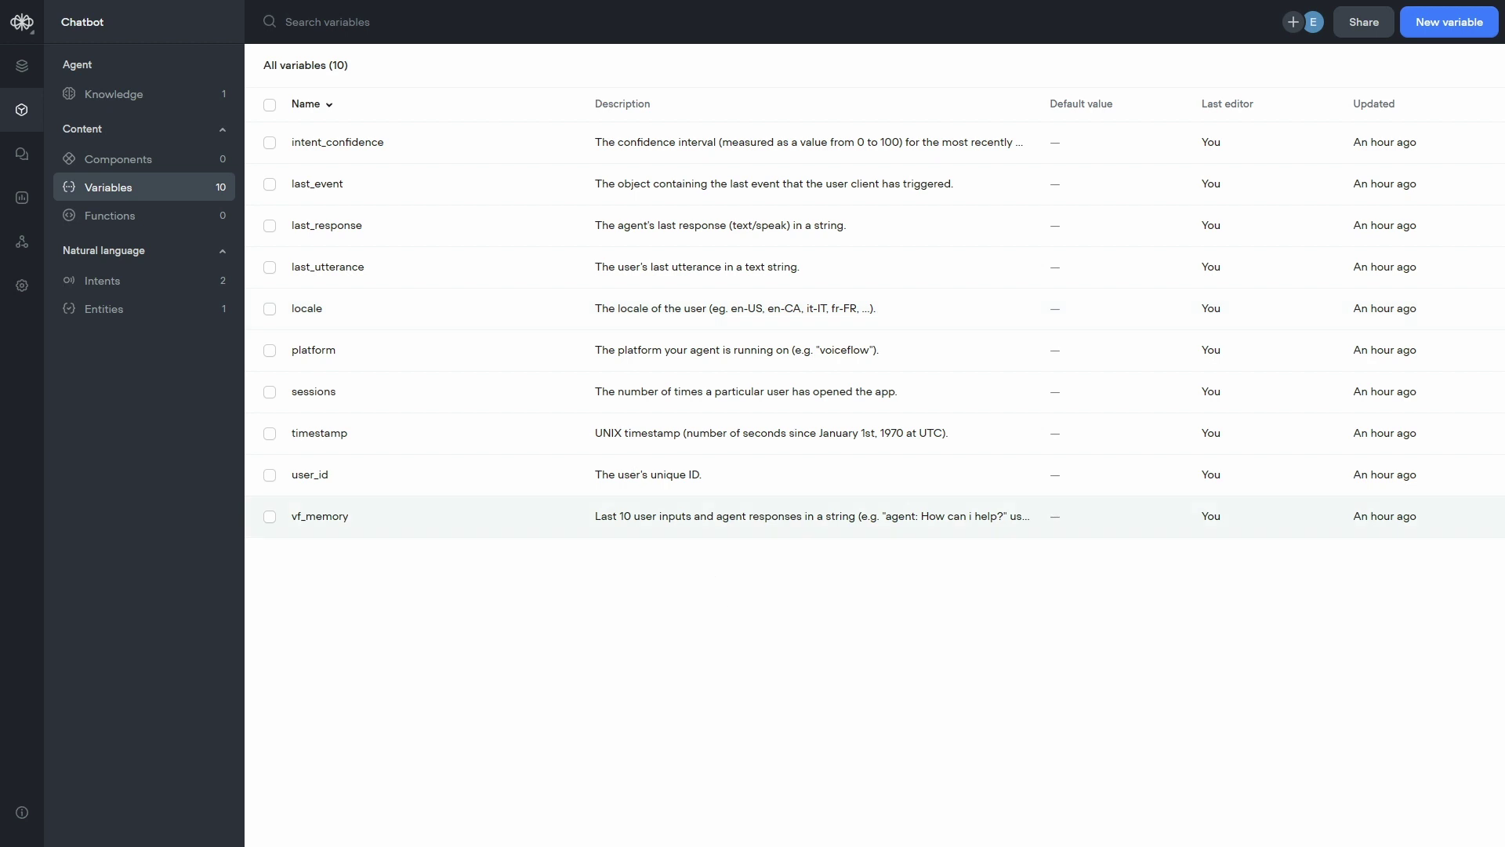
Create the variables var_firstname, var_lastname and var_email
left_click(1452, 33)
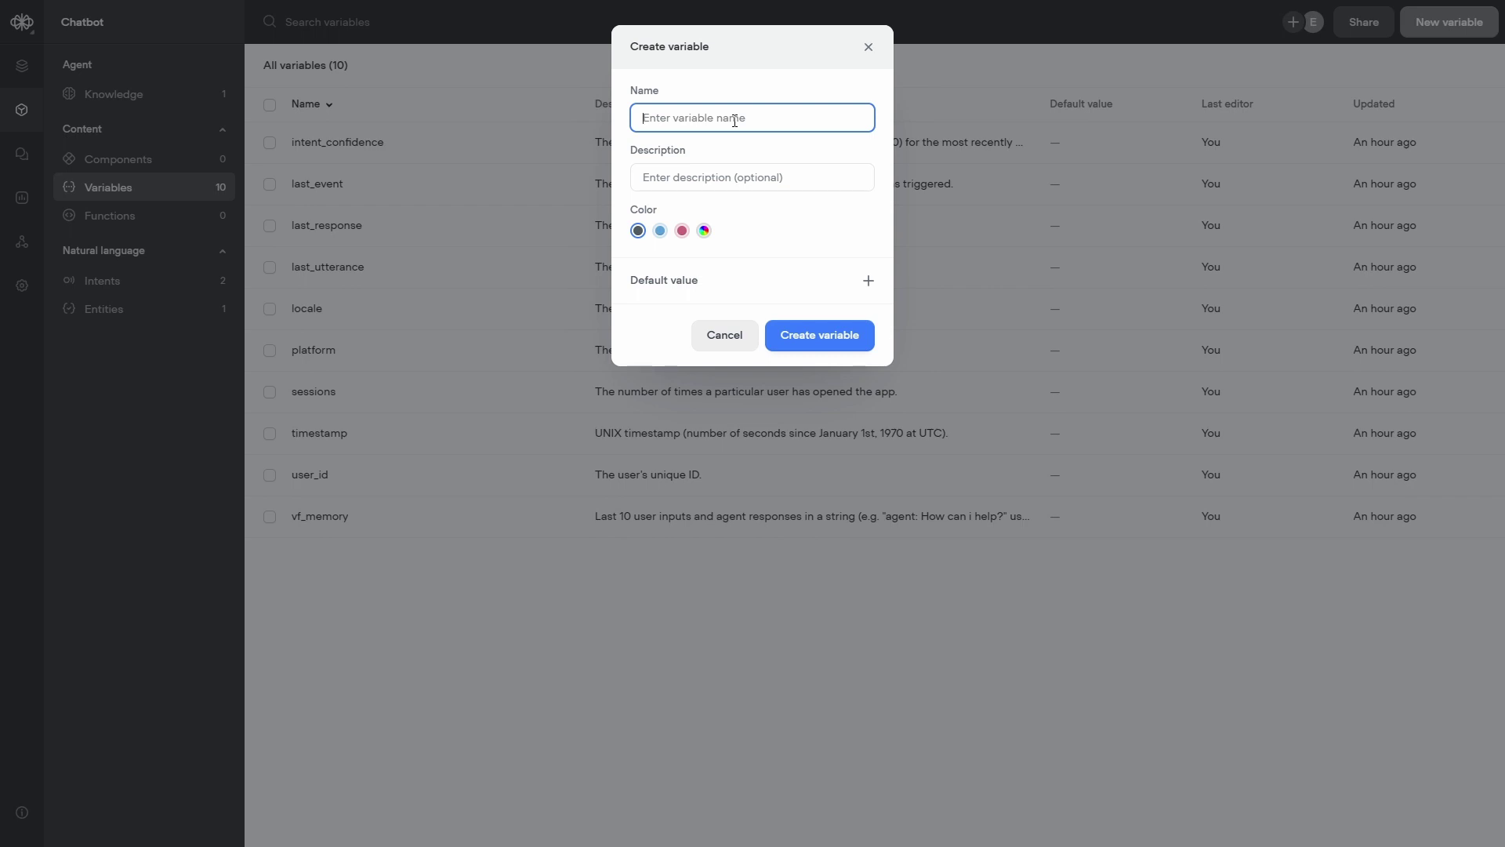
type("var_firstname")
left_click(813, 346)
left_click(1447, 24)
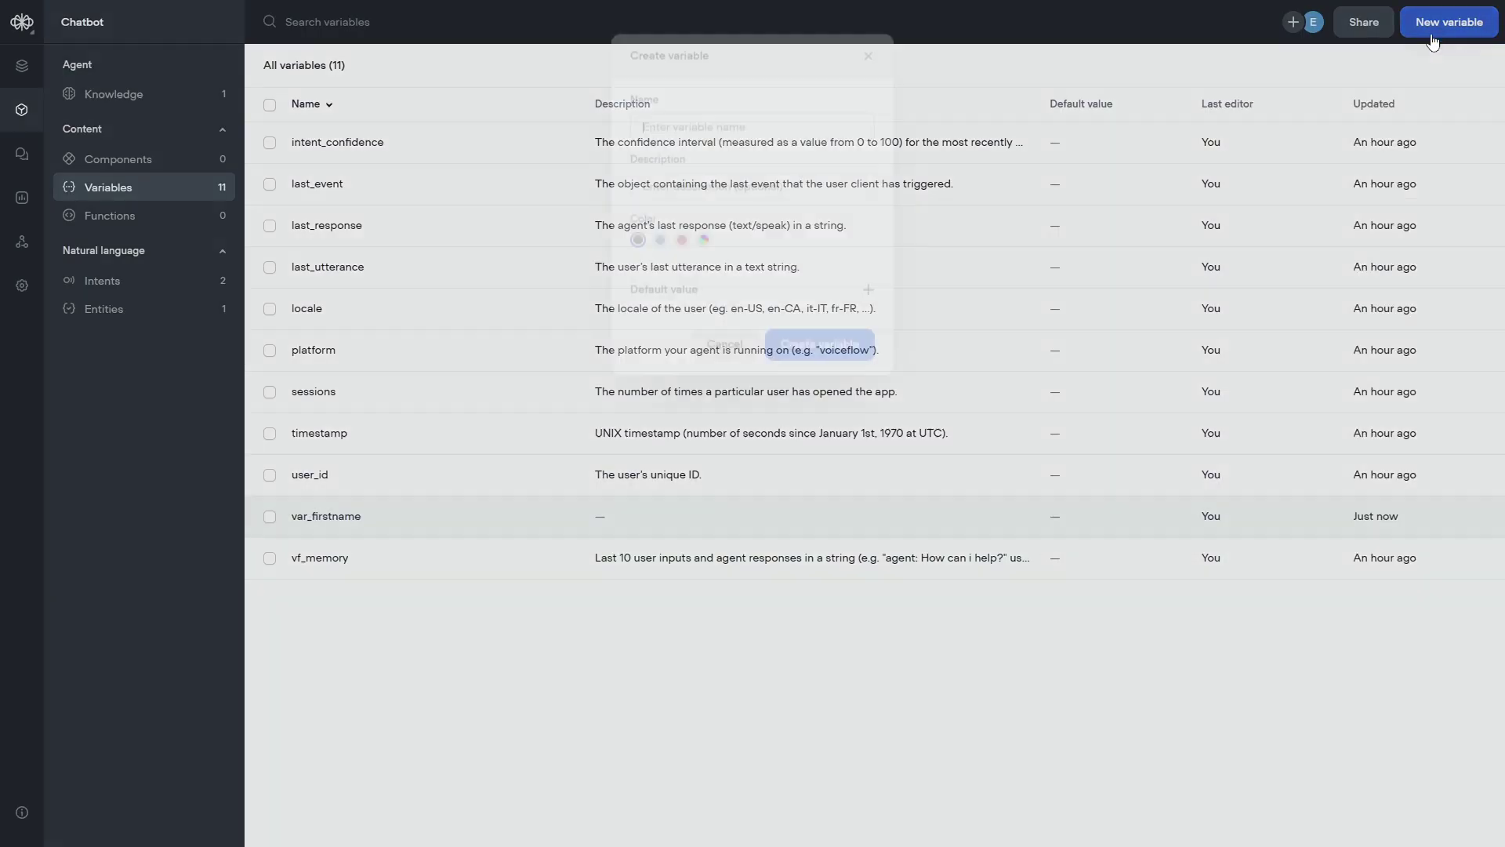
type("var_")
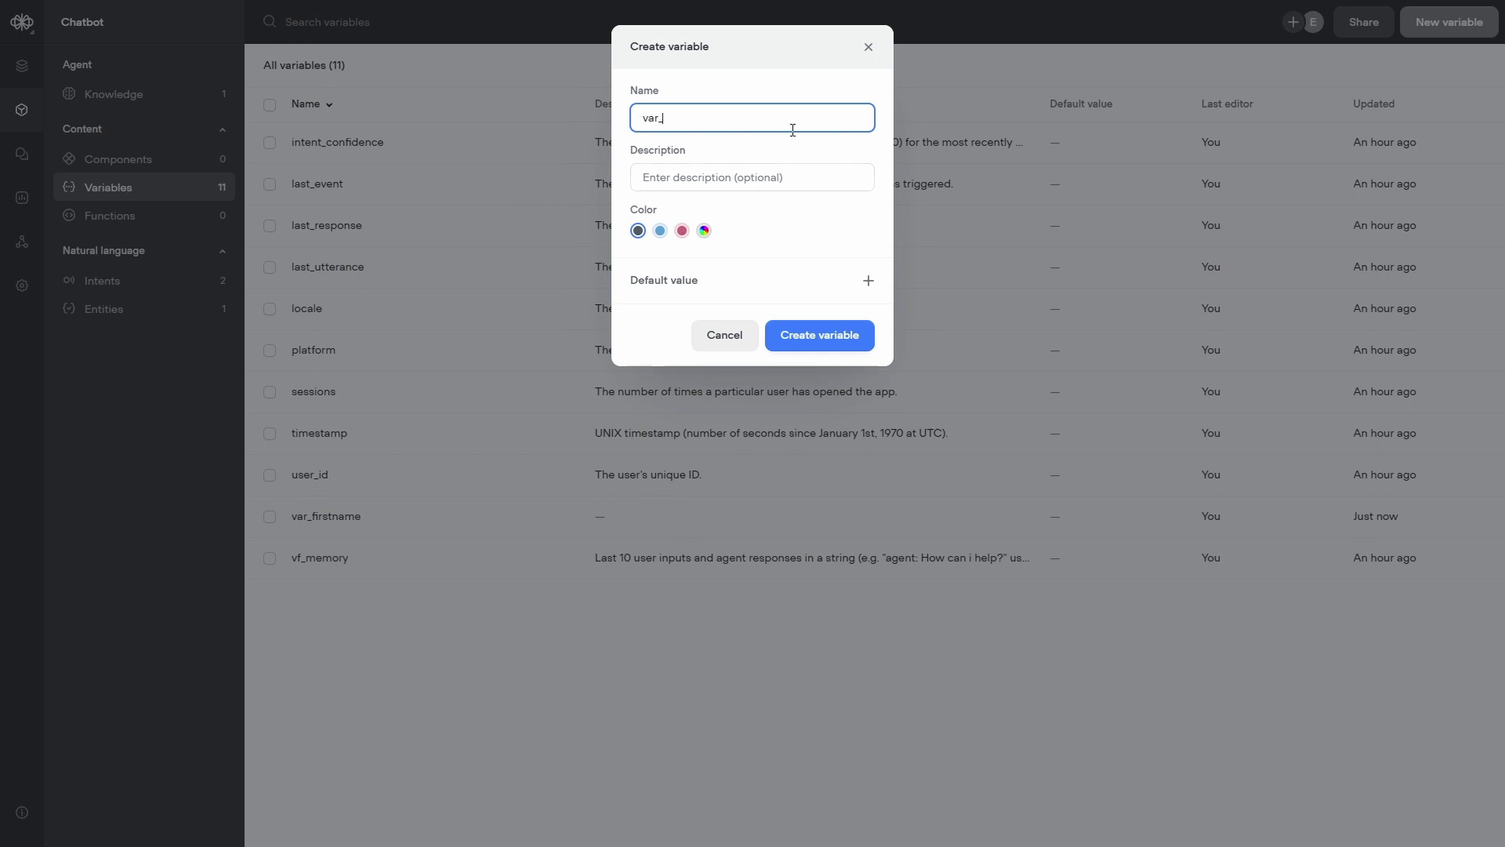
type("lastname")
left_click(801, 336)
left_click(1447, 22)
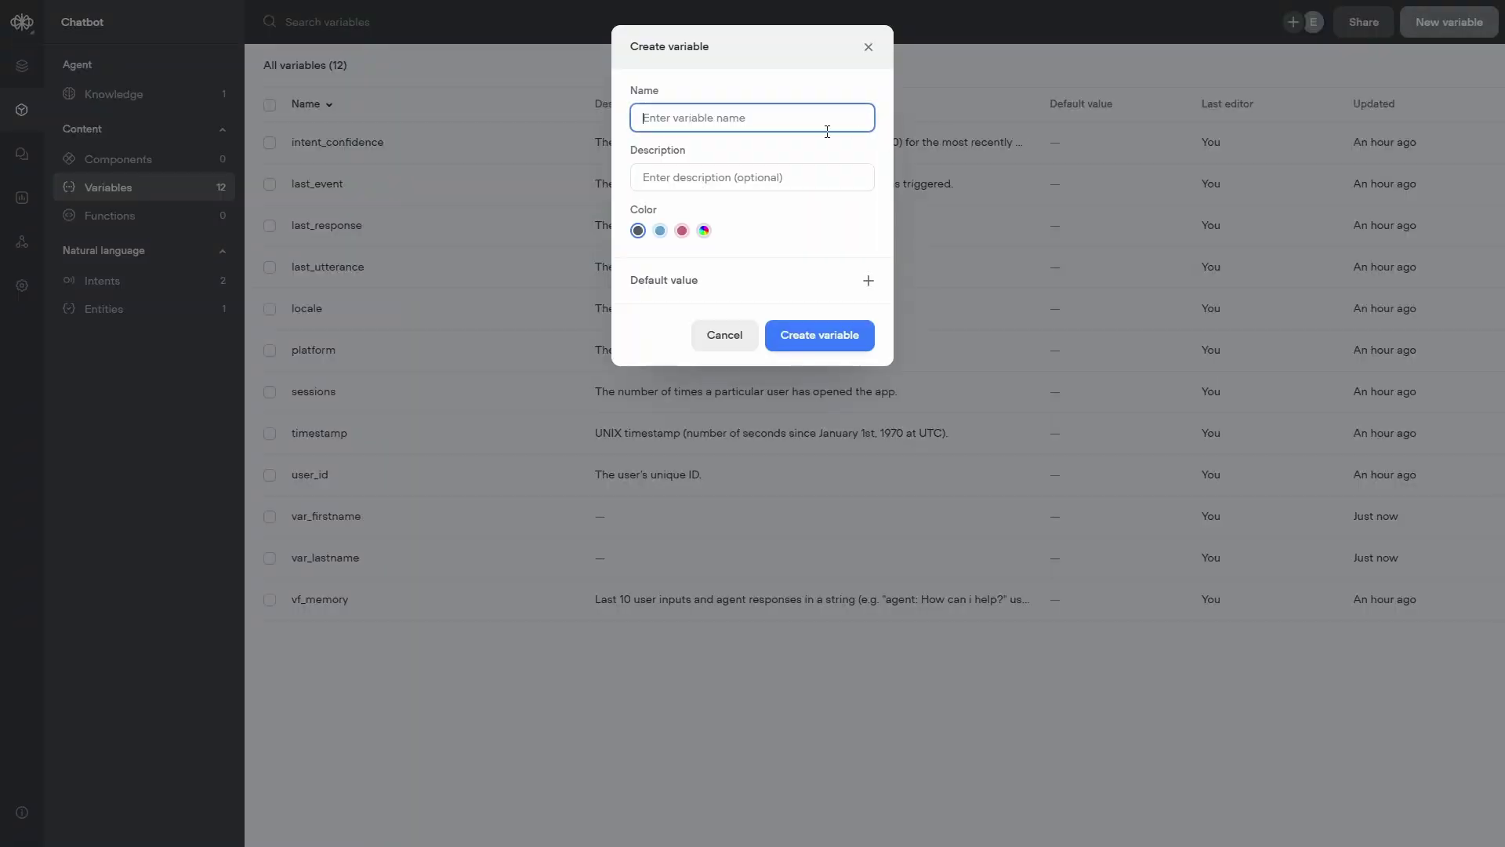
type("var_email")
left_click(842, 353)
Create the variables var_phonenumber and var_date
left_click(1447, 22)
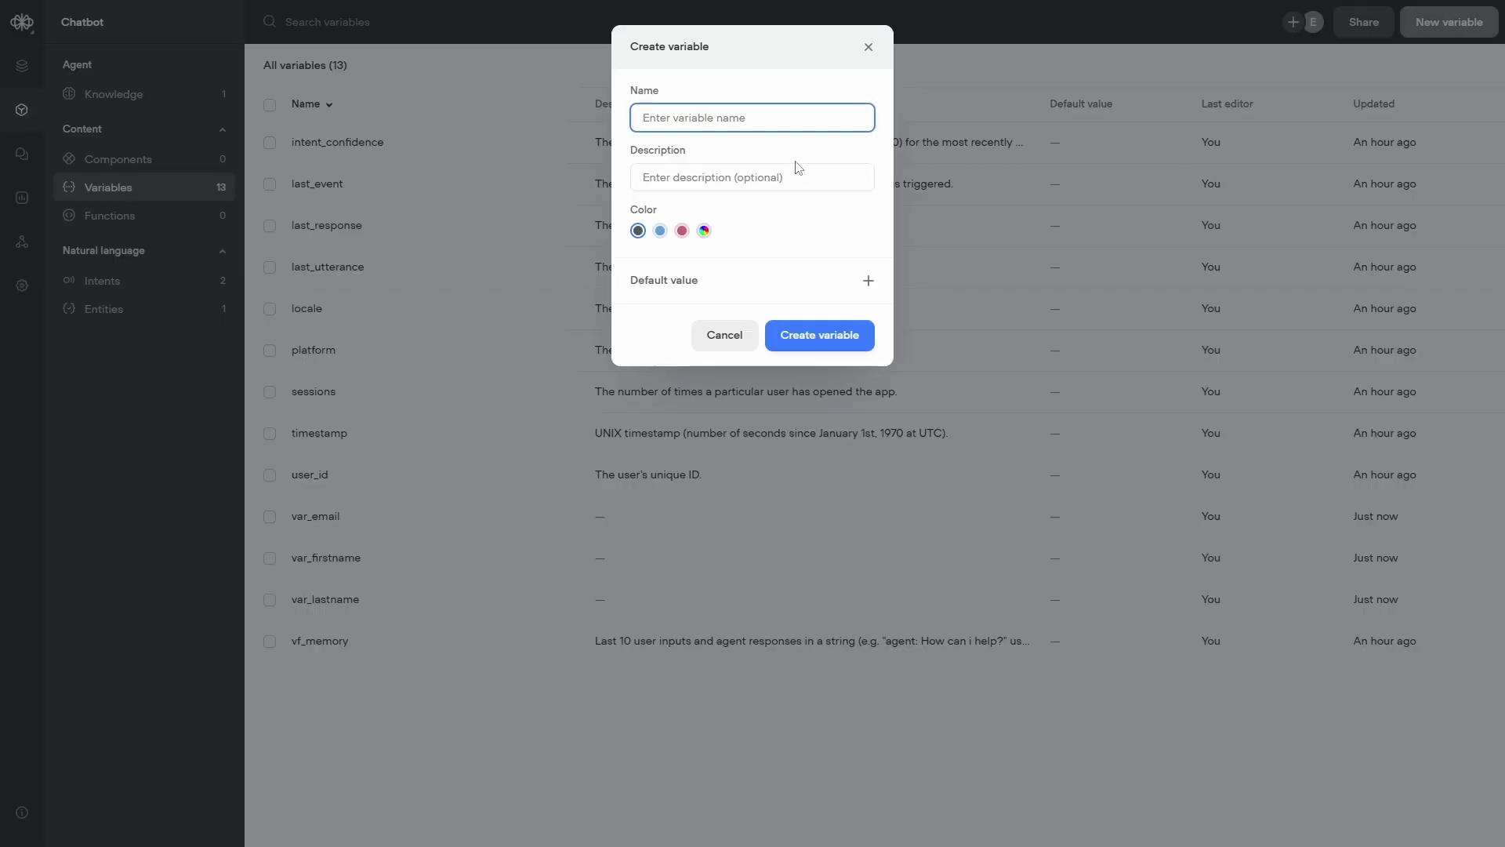
type("var_ph")
key("BackSpace")
key("BackSpace")
type("phone_nnumber")
left_click(845, 333)
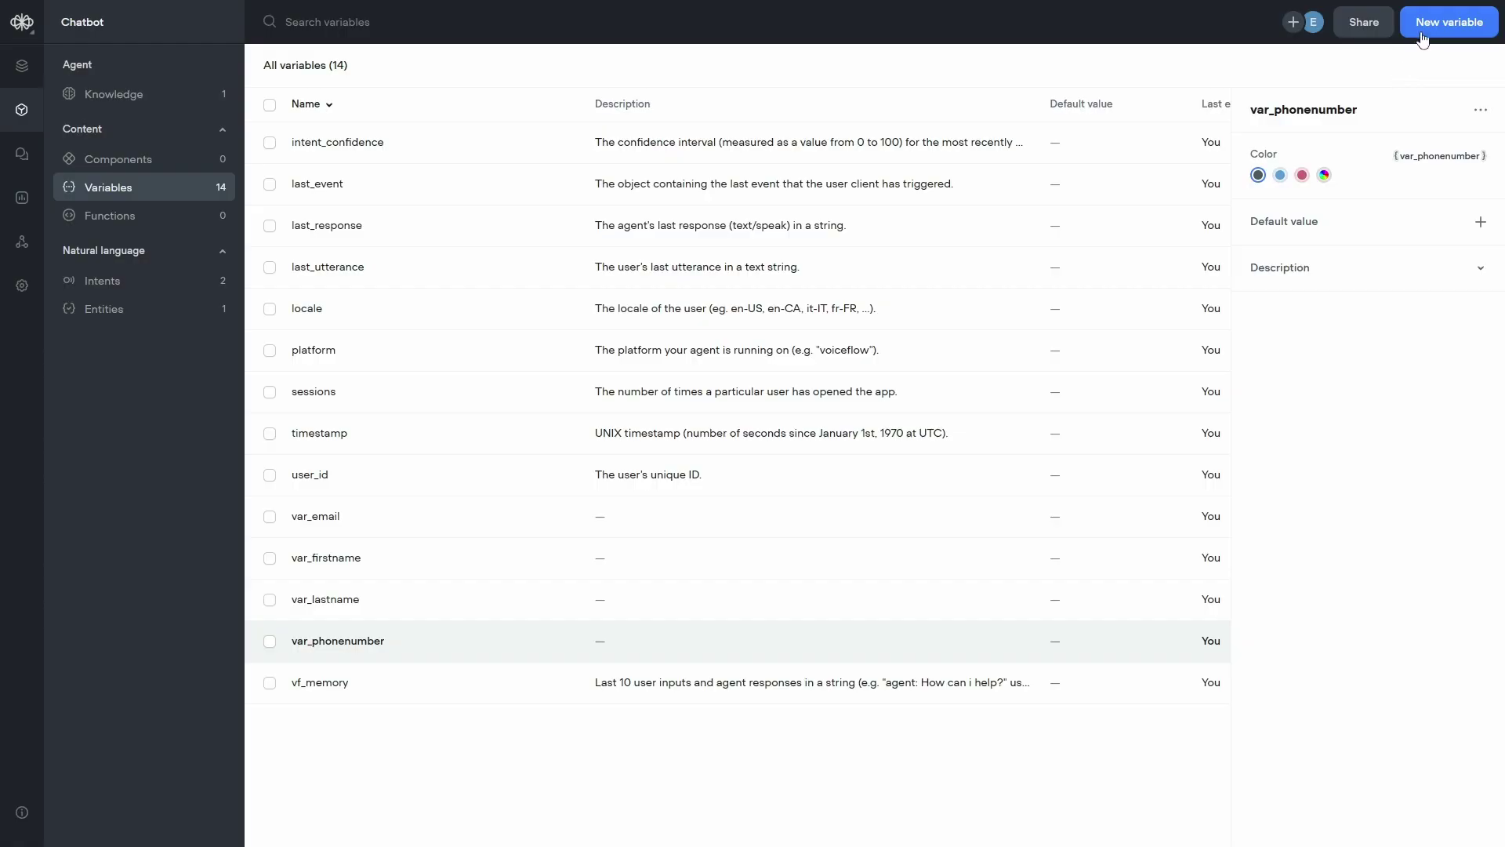
left_click(1449, 22)
type("var")
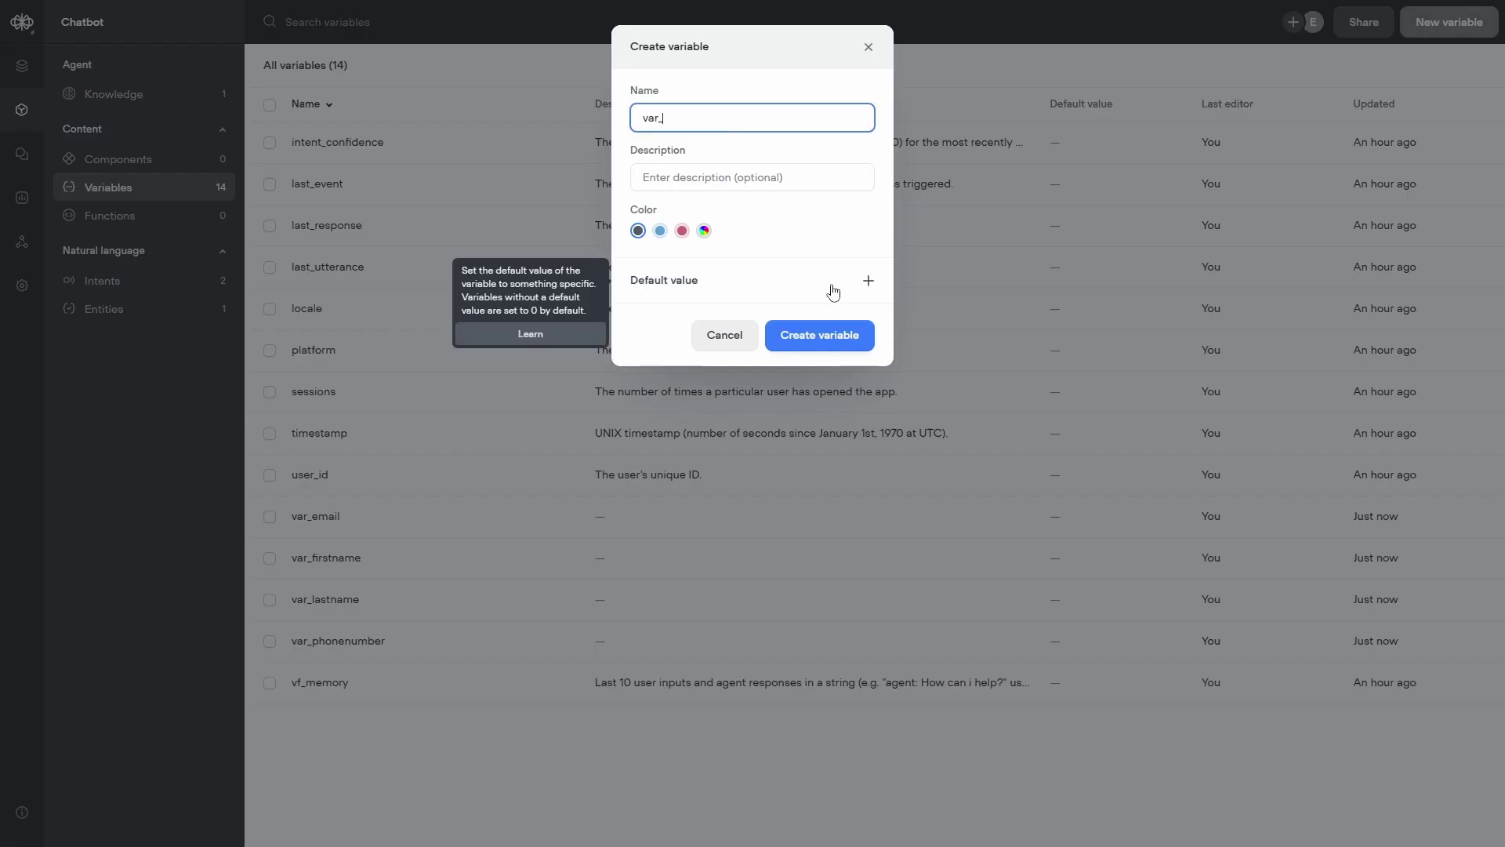
type("_date")
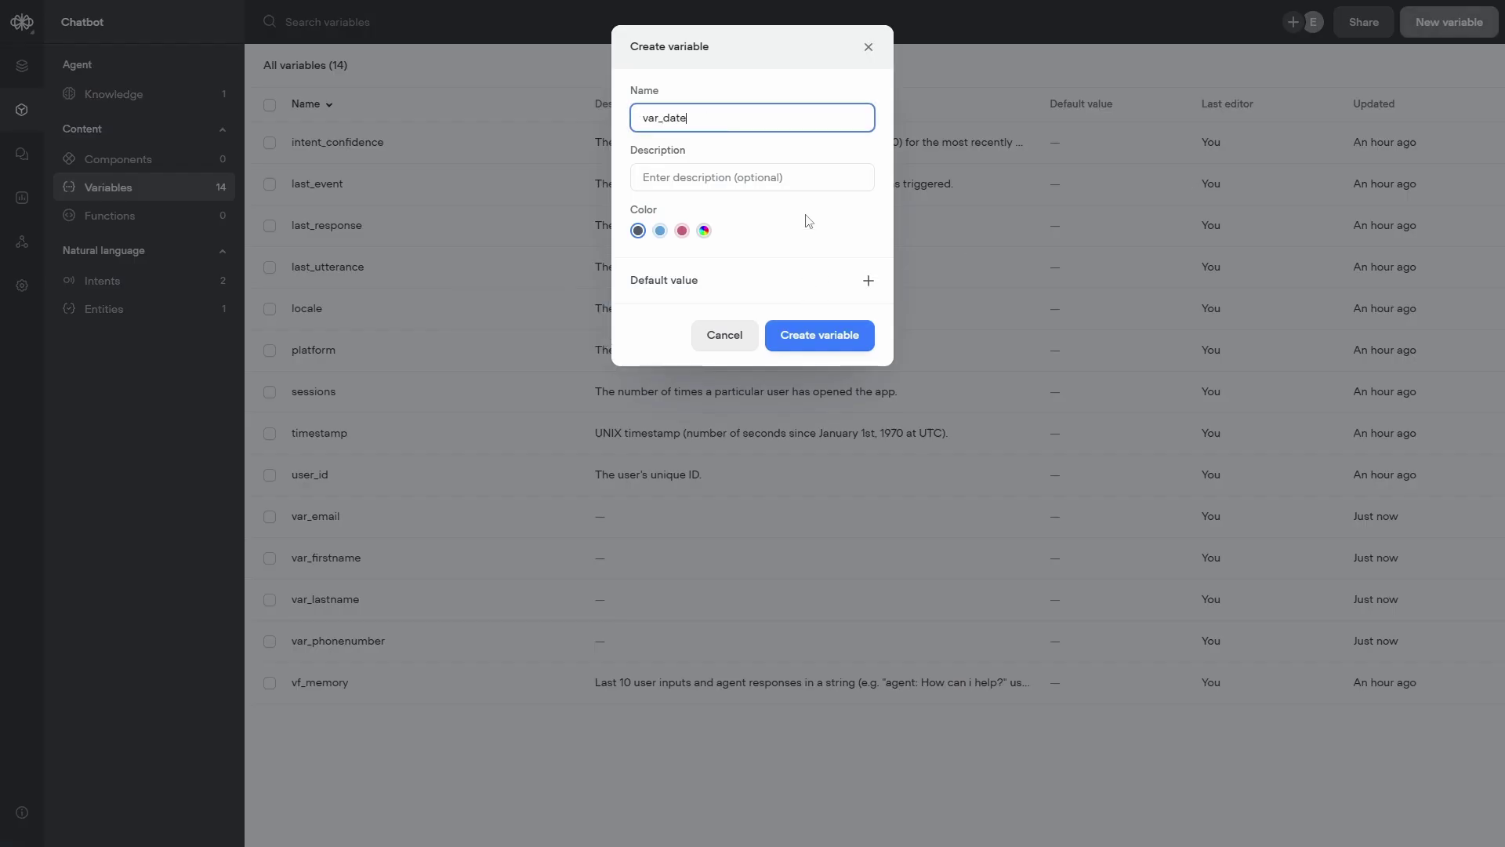
left_click(808, 338)
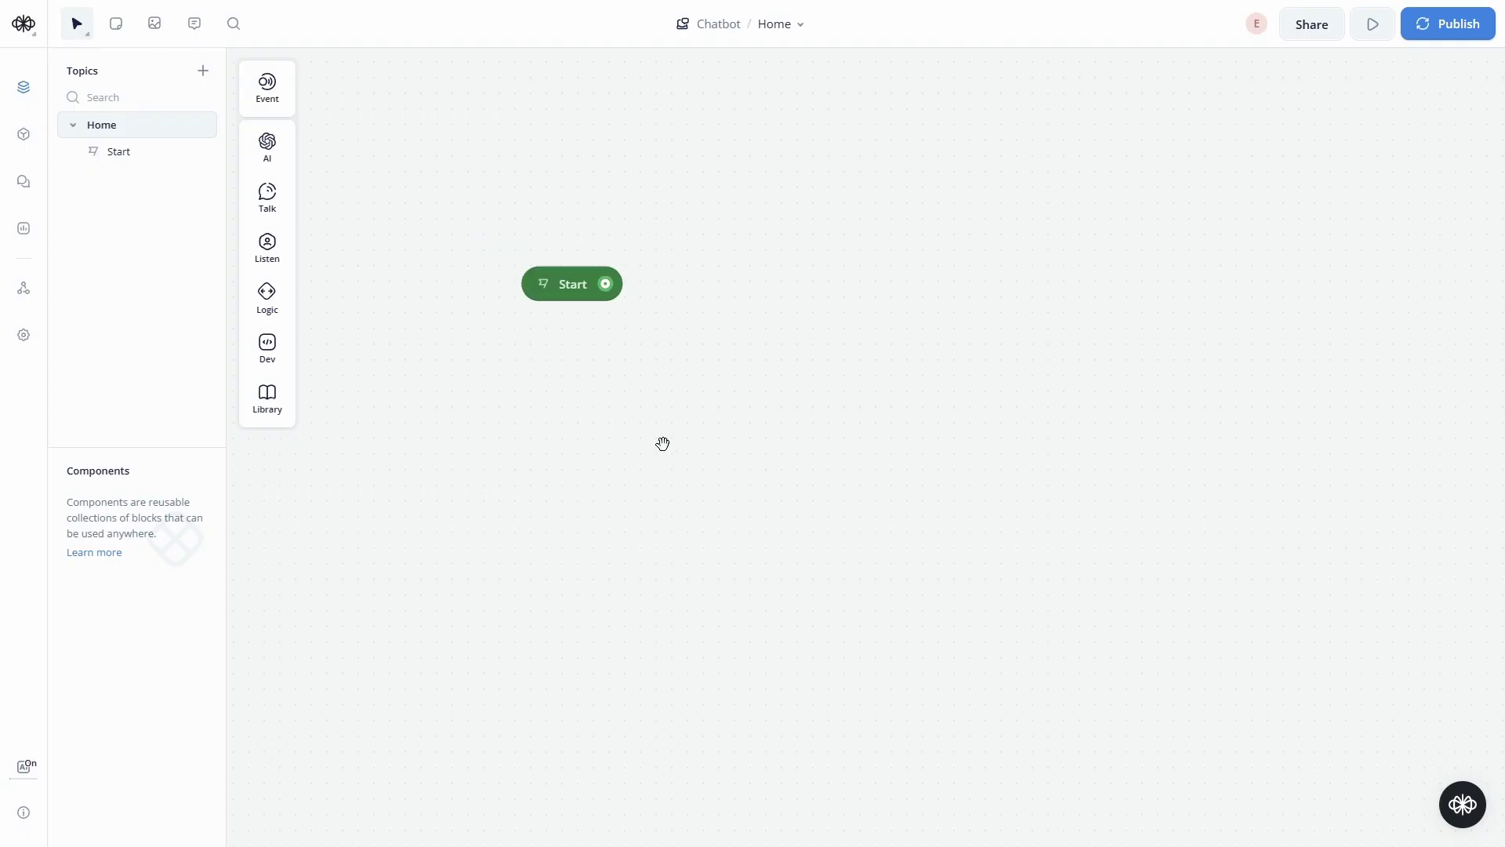
Link Start to a new text block saying 'Hi, Welcome. How Can I Help You Today?'
left_click_drag(752, 465, 638, 431)
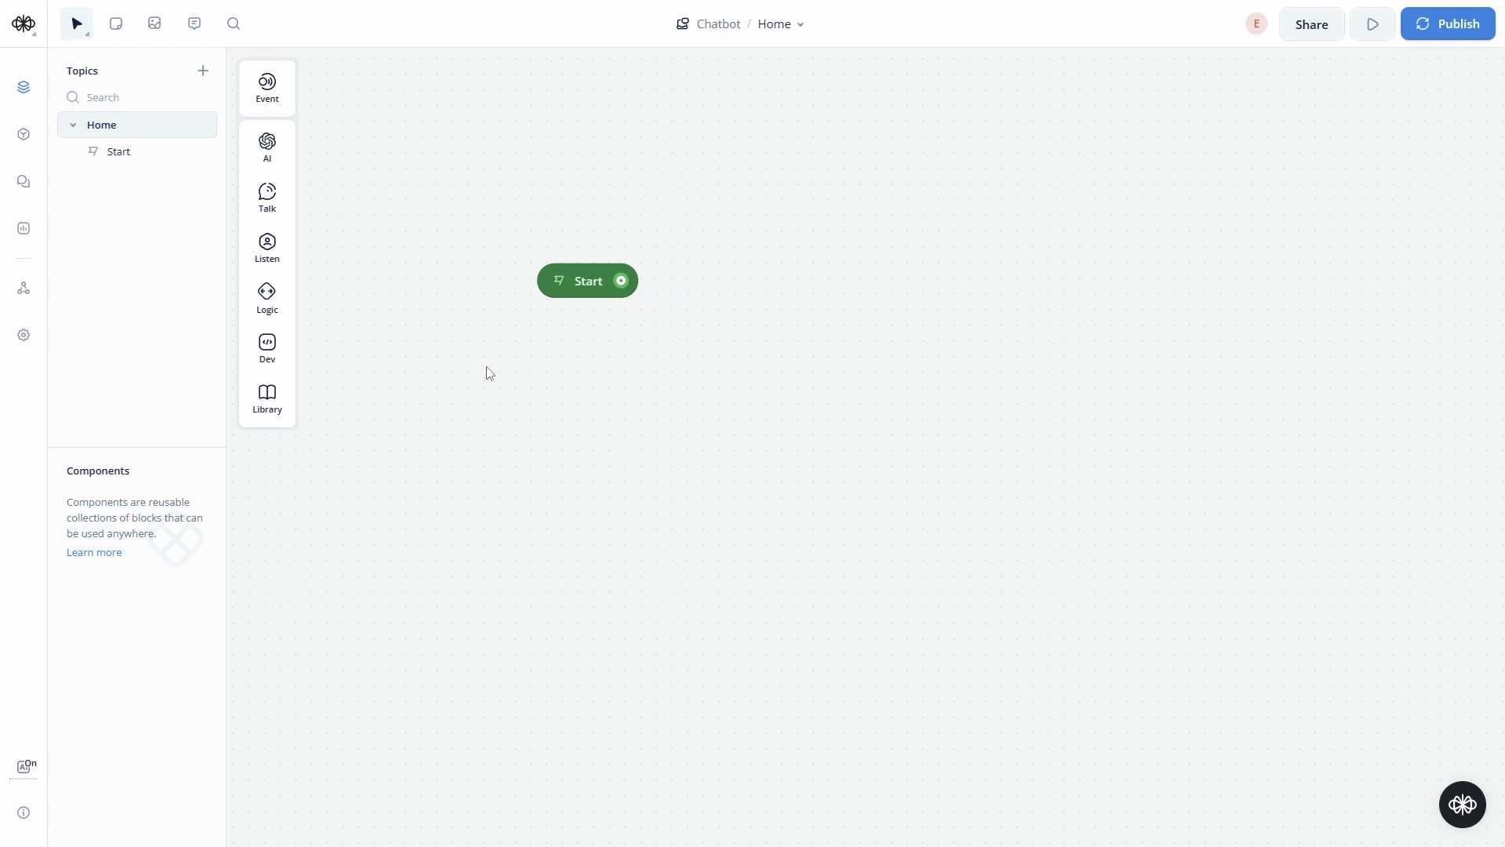
mouse_move(267, 195)
left_click_drag(349, 194, 591, 386)
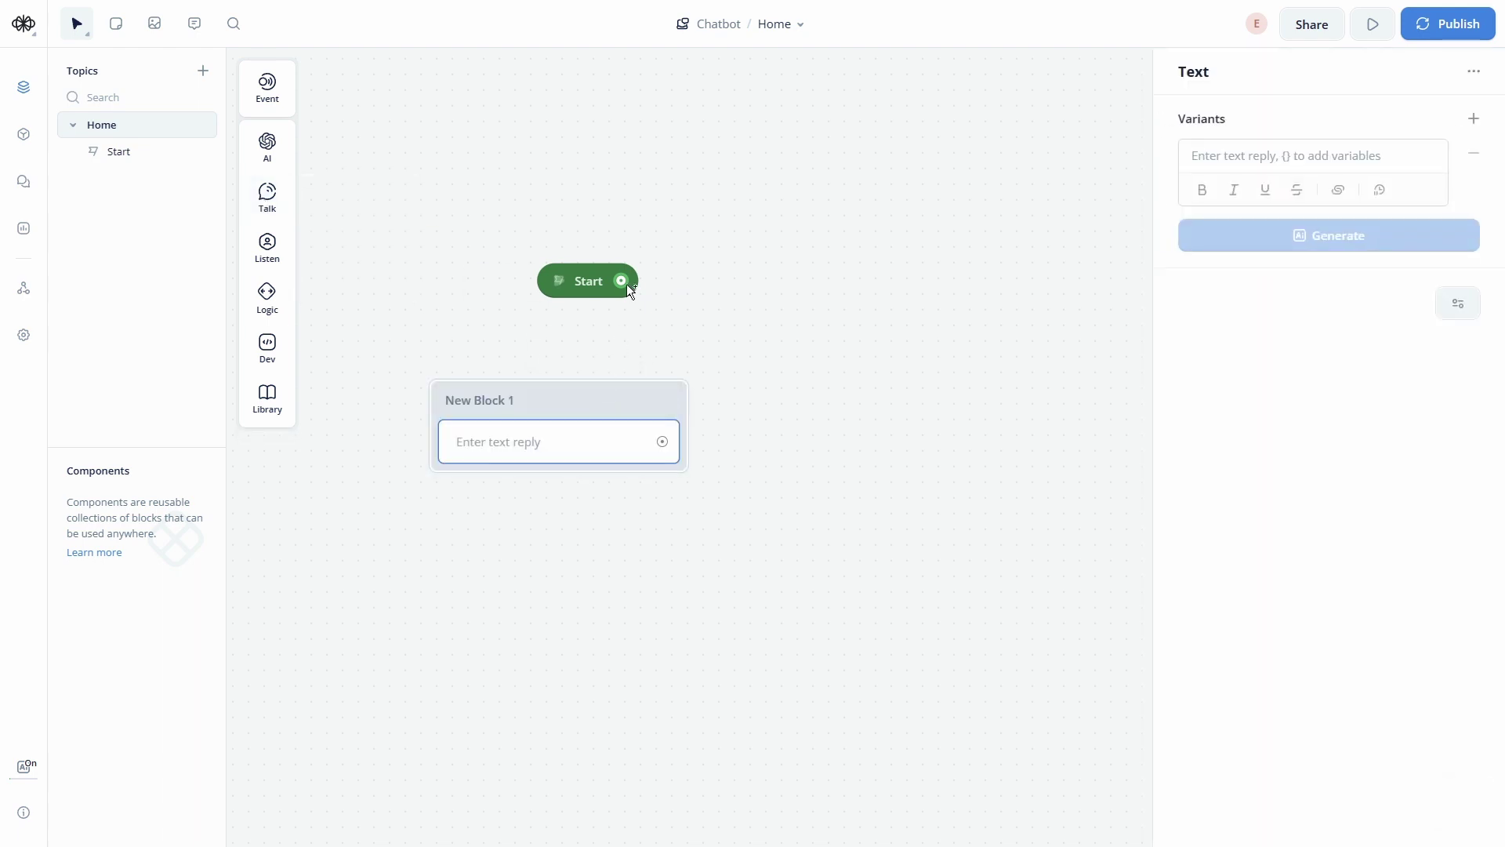
left_click_drag(621, 280, 634, 371)
left_click(1210, 163)
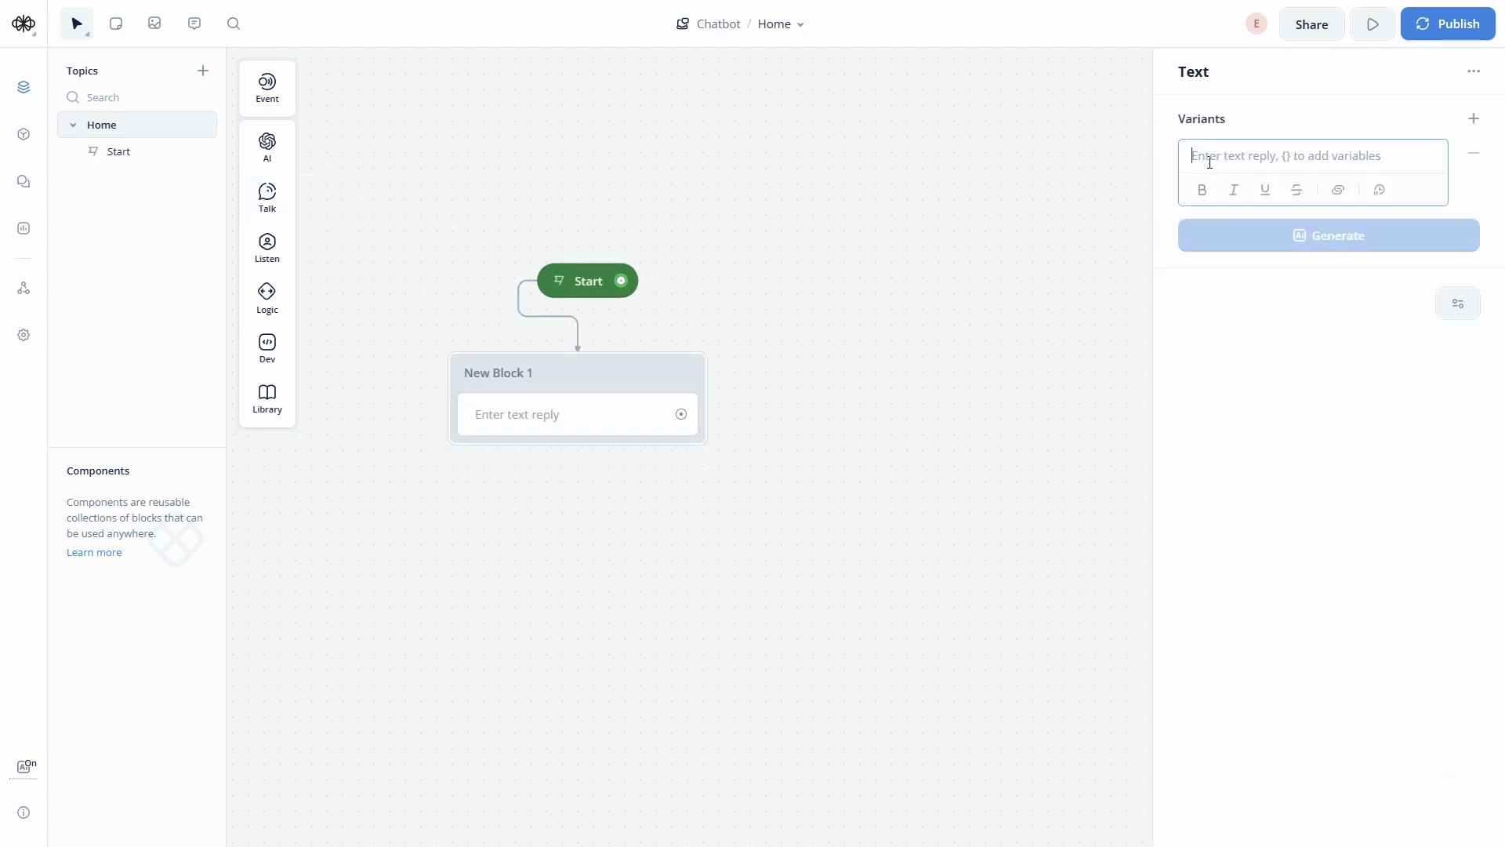
type("Hi, Welcome")
key("BackSpace")
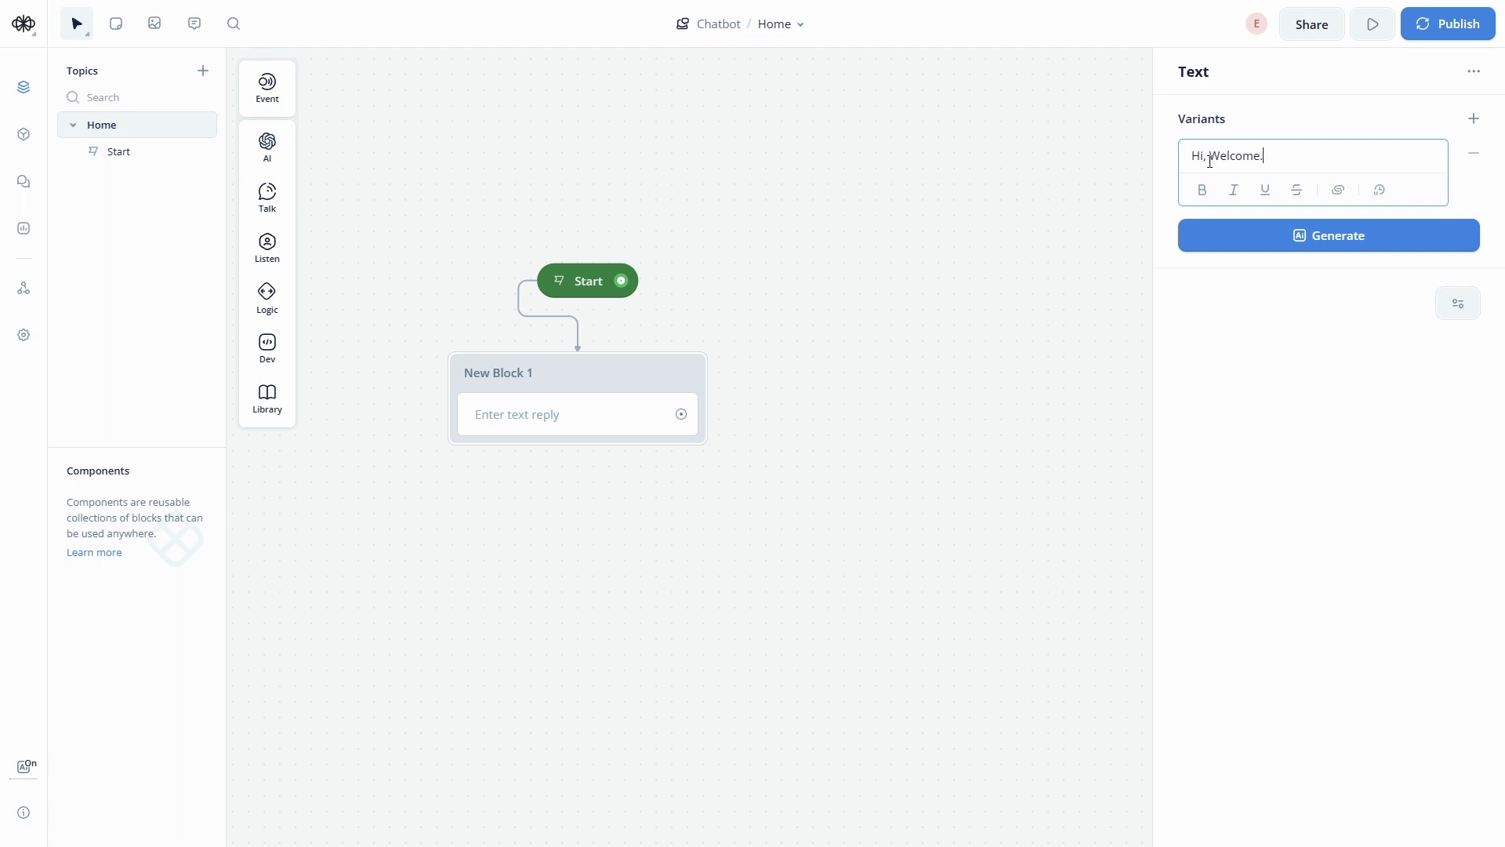
type(". How Can")
type(" I h")
type("Help You Today?")
Add Book An Appointment and Need Help buttons, then place an empty second text block
left_click_drag(789, 379, 828, 369)
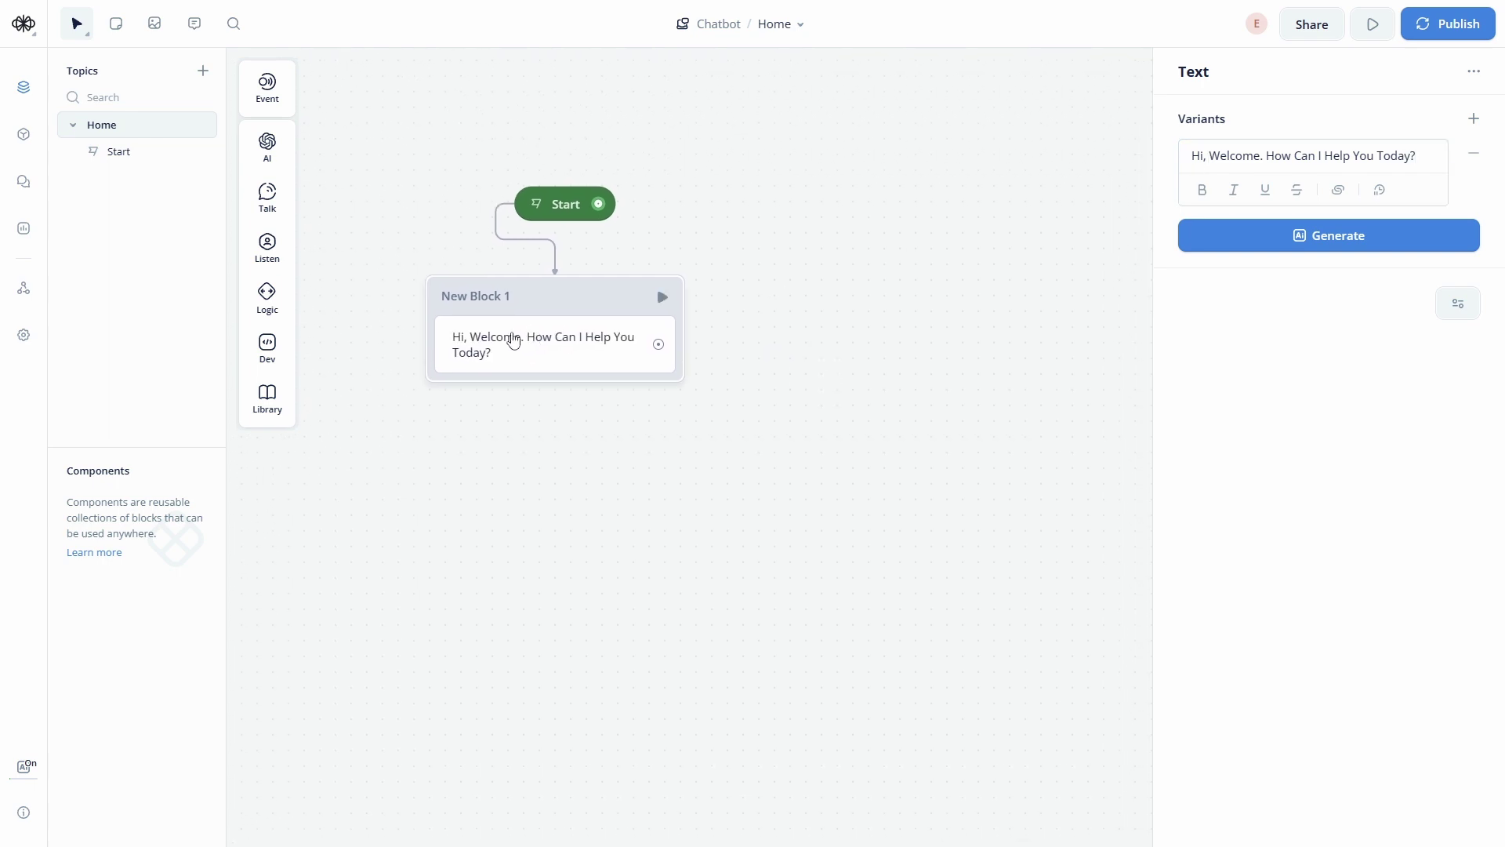
mouse_move(270, 249)
left_click_drag(318, 249, 532, 392)
left_click(1277, 159)
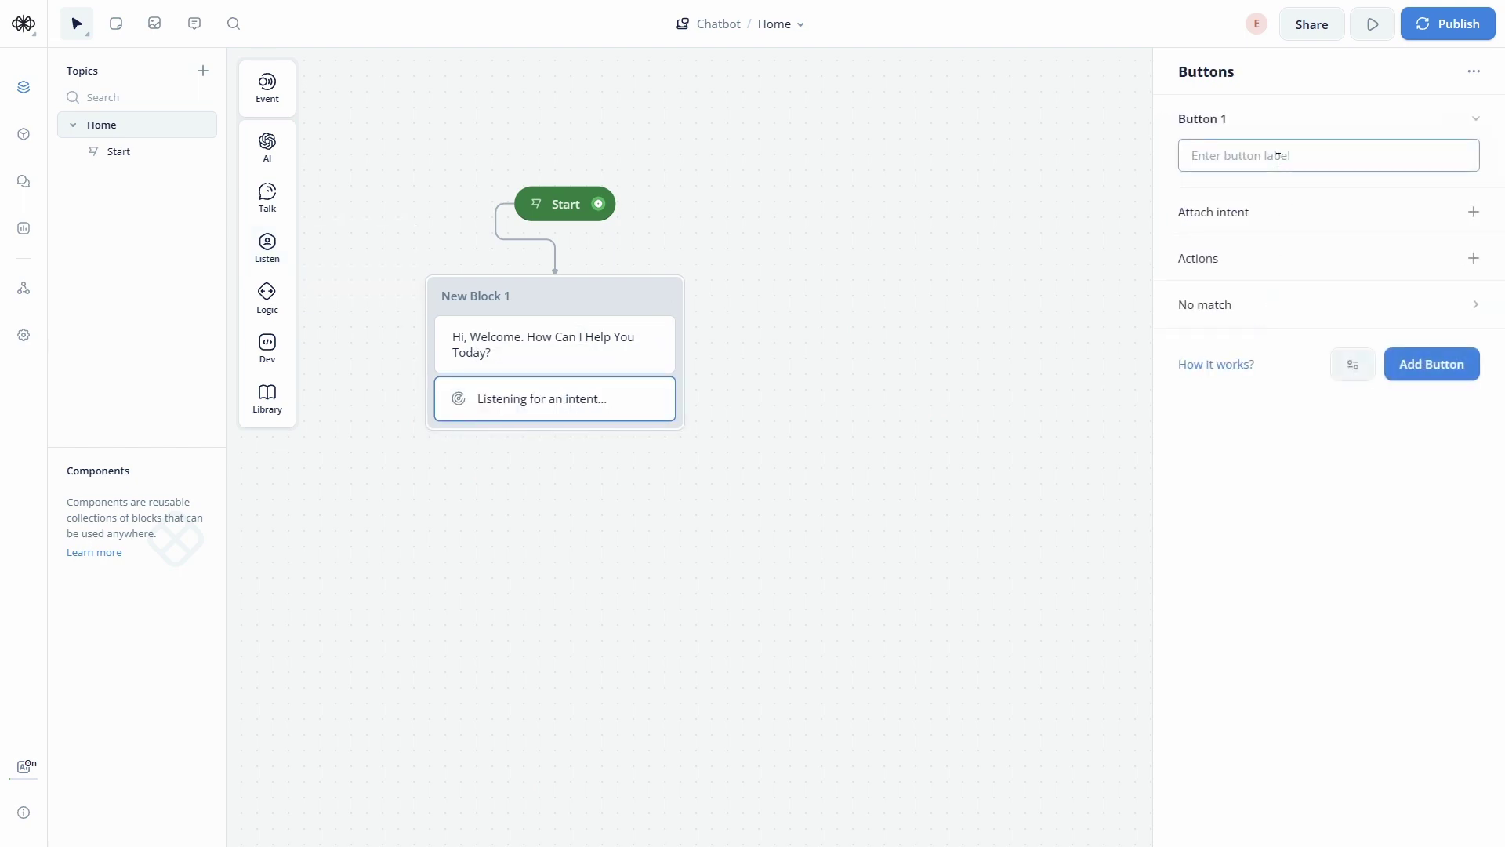
type("Book An Appointment")
left_click(1441, 370)
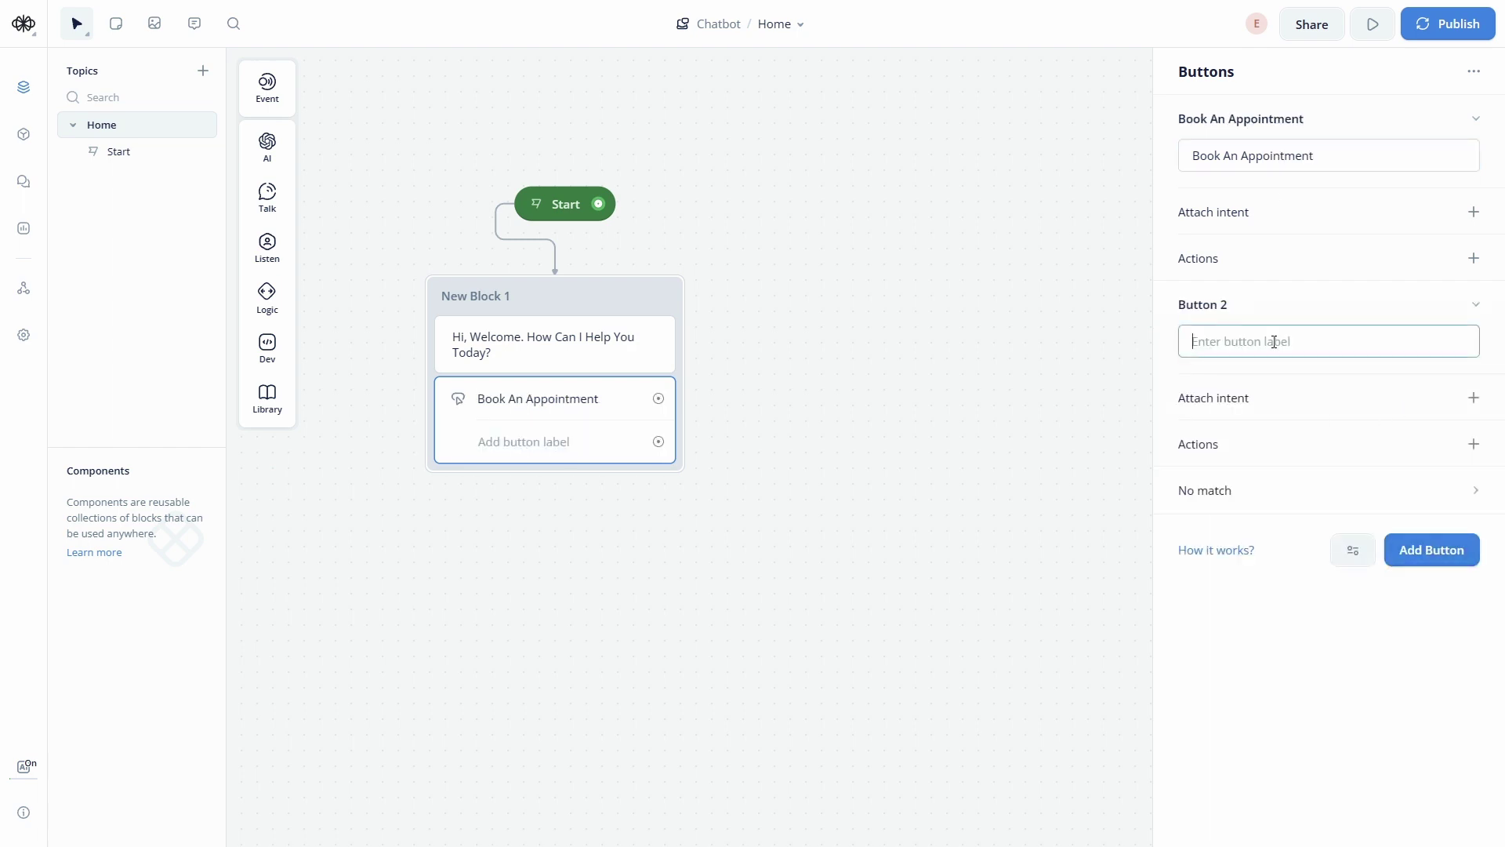
type("Need Help")
key("Escape")
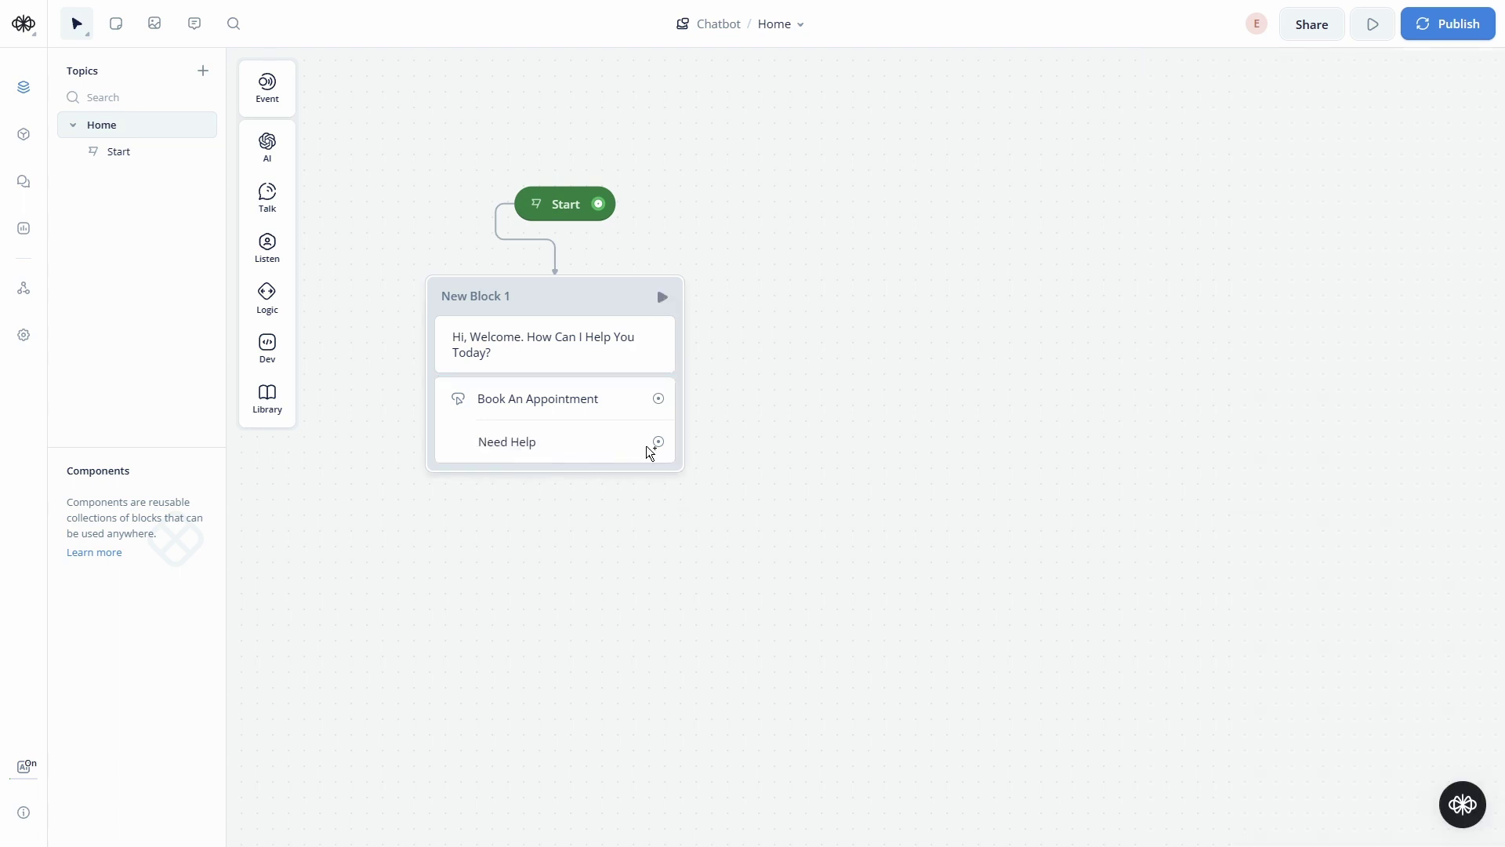
mouse_move(267, 196)
left_click_drag(345, 195, 610, 533)
Make New Block 2 ask 'What do you need help with?' and connect Need Help to it
left_click(1276, 156)
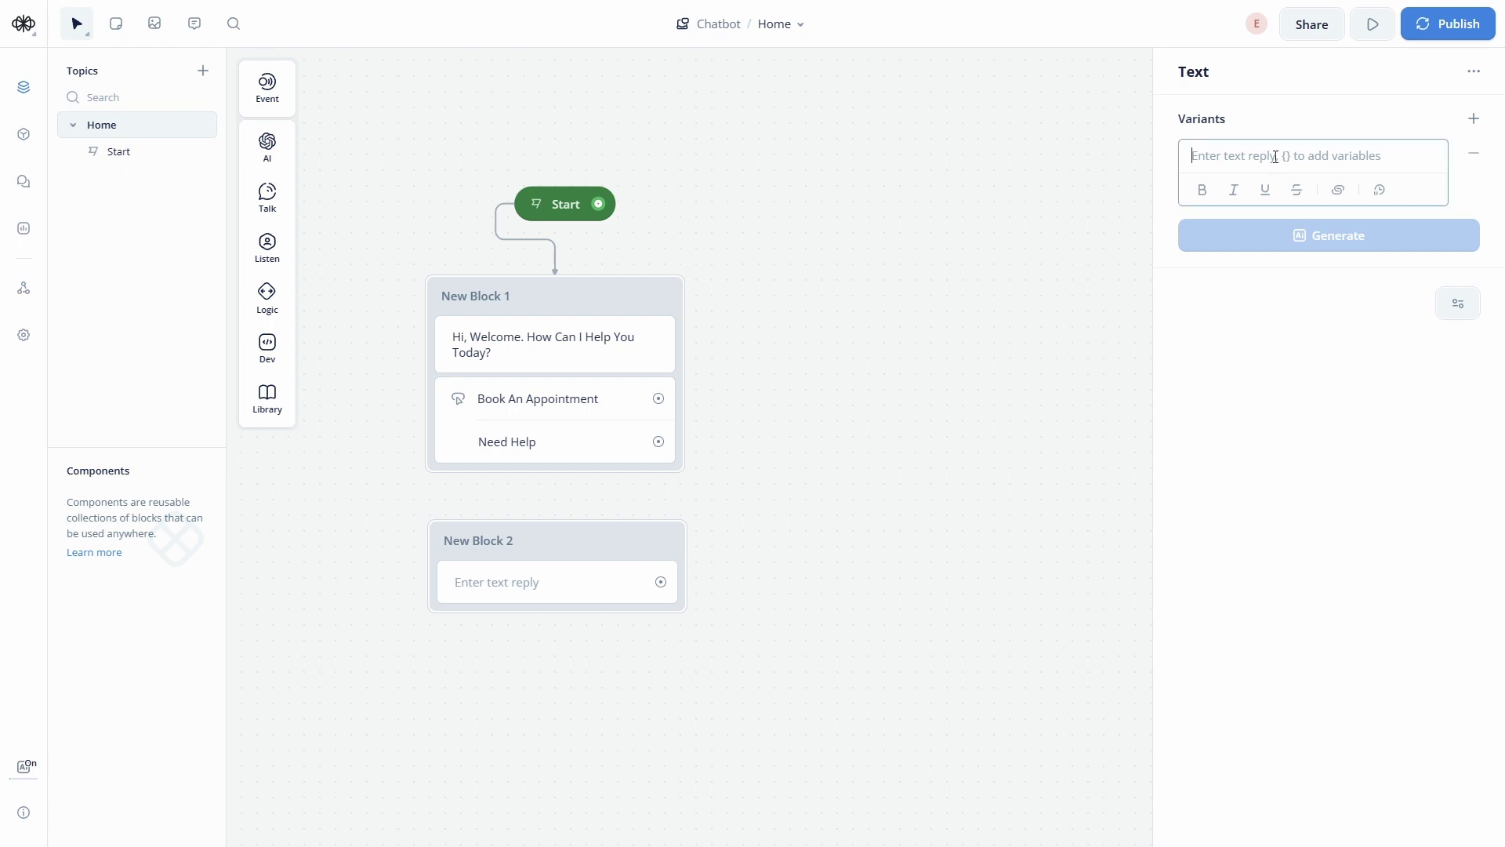
type("What do you need hl")
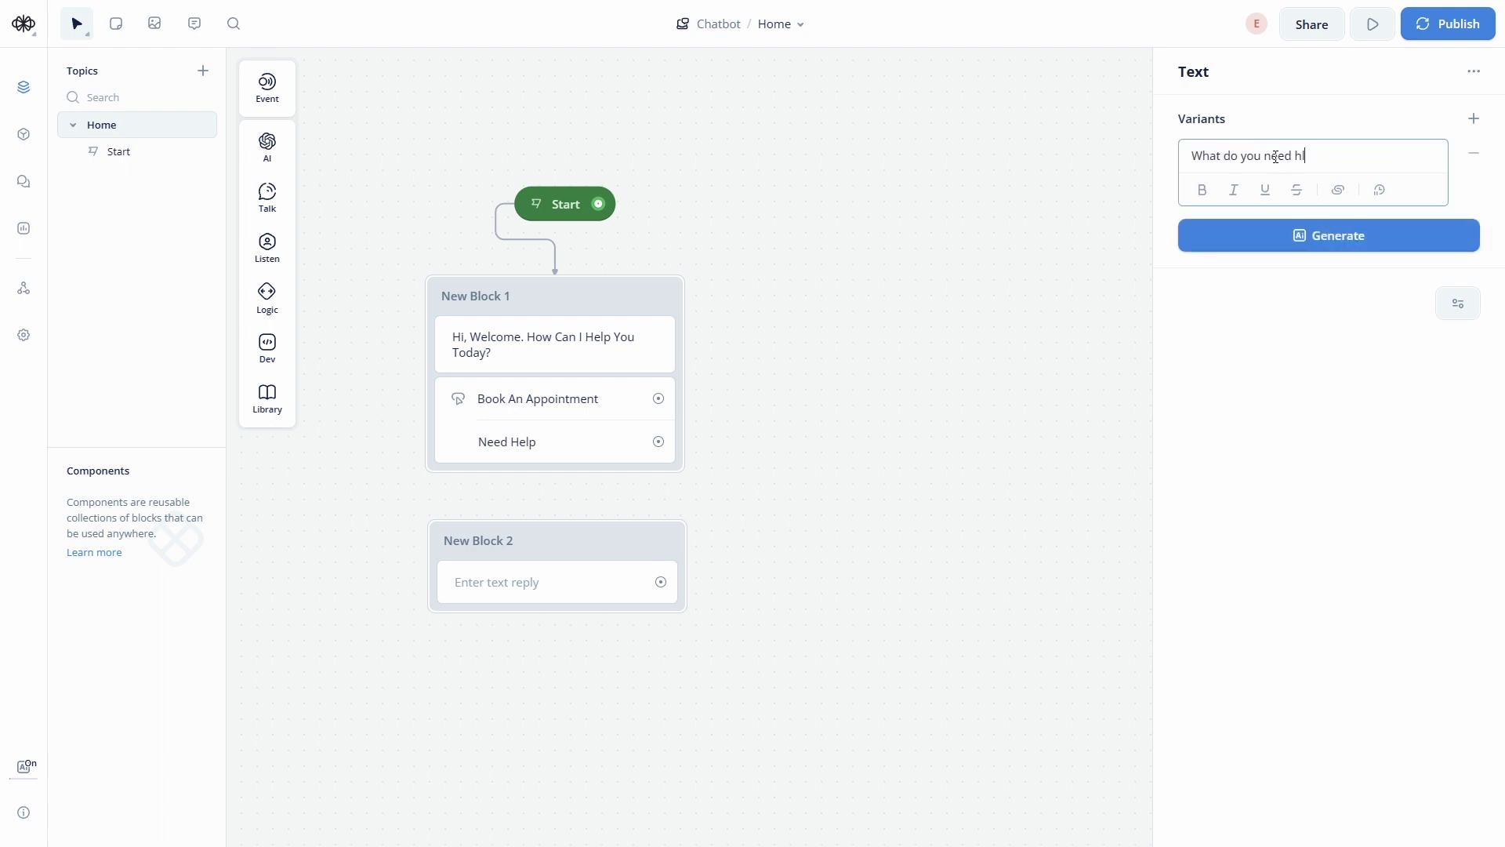
key("BackSpace")
type("elp with?")
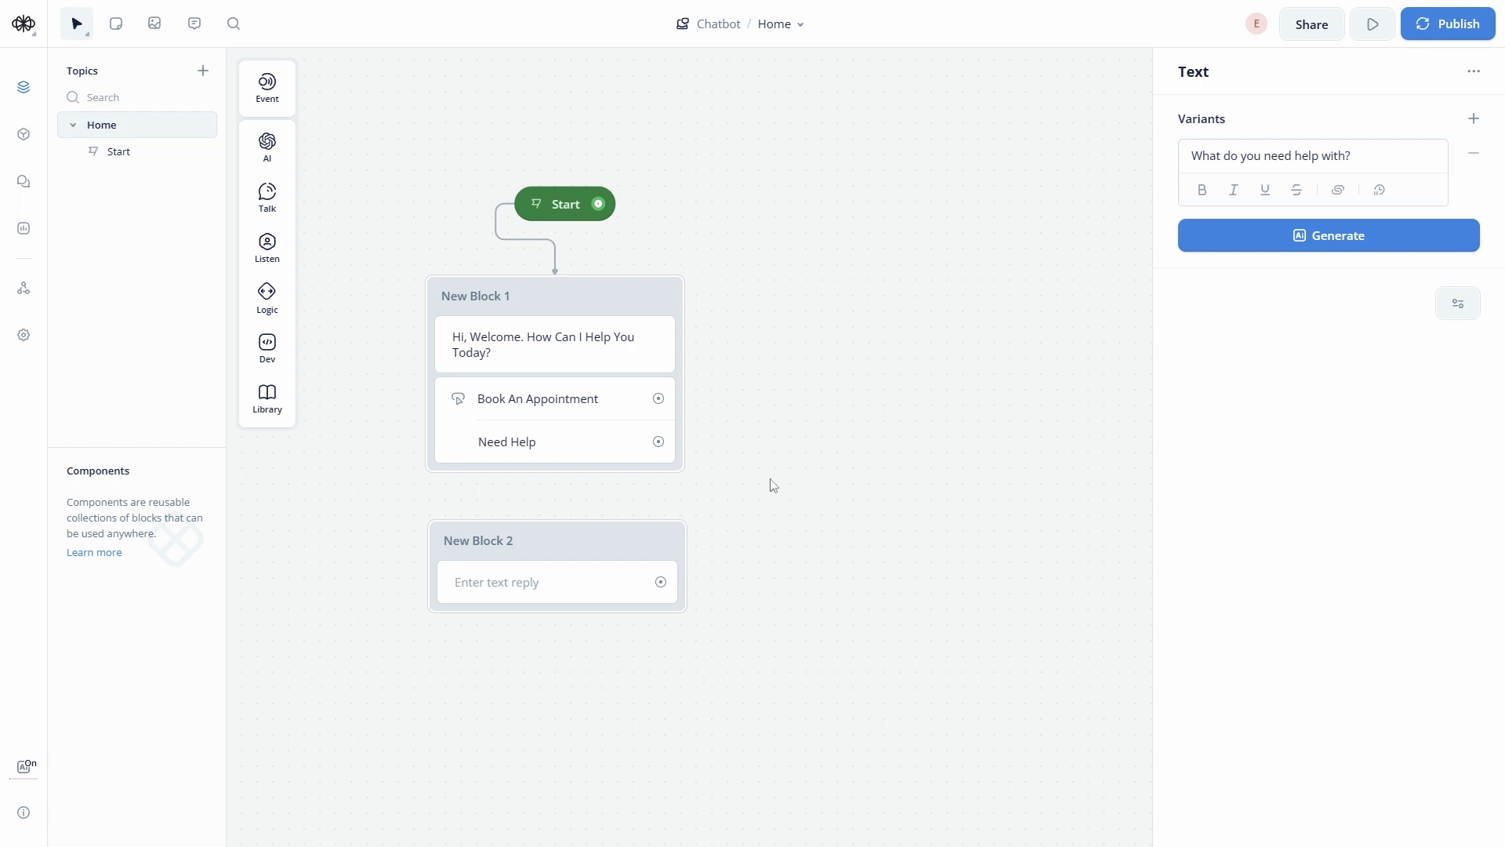
left_click_drag(658, 441, 705, 582)
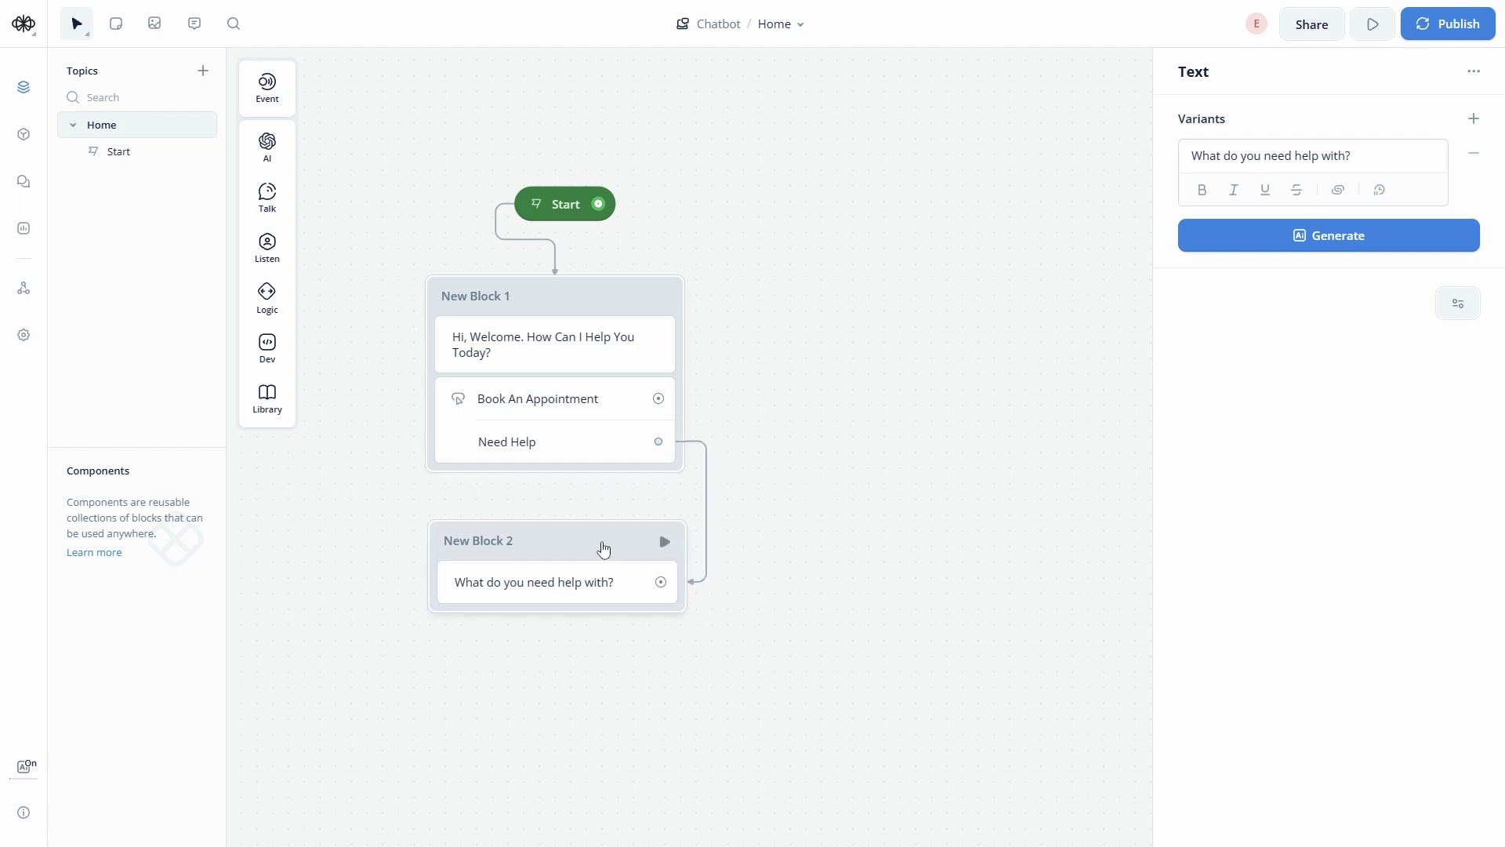
Add a Go Back To Main Menu button to New Block 2 linking back to New Block 1
left_click_drag(601, 544, 595, 538)
scroll(477, 507, "down", 2)
mouse_move(278, 331)
mouse_move(268, 244)
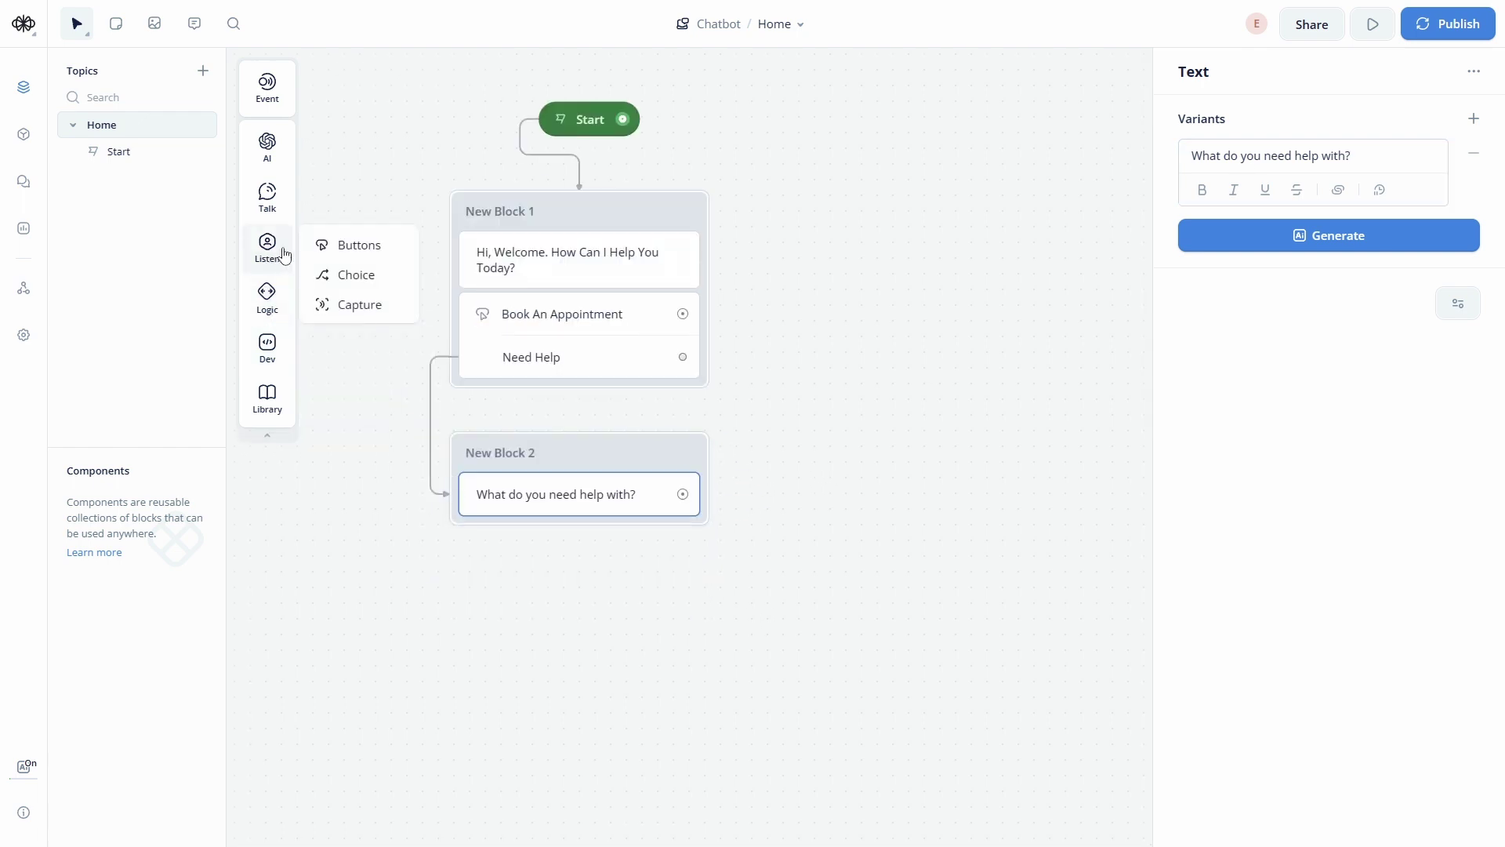
left_click_drag(335, 246, 618, 539)
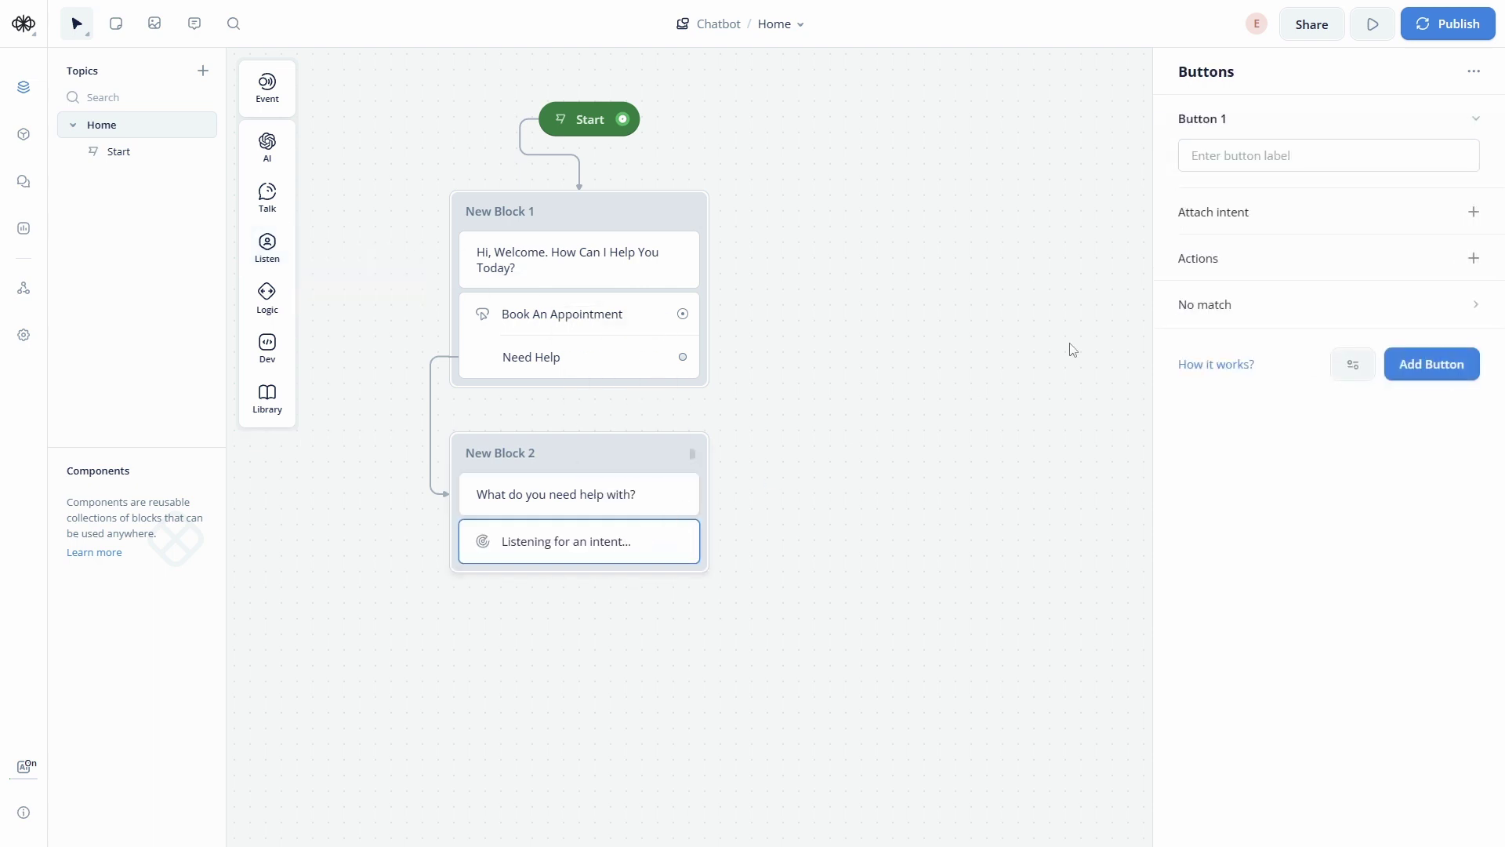
left_click(1244, 157)
type("G")
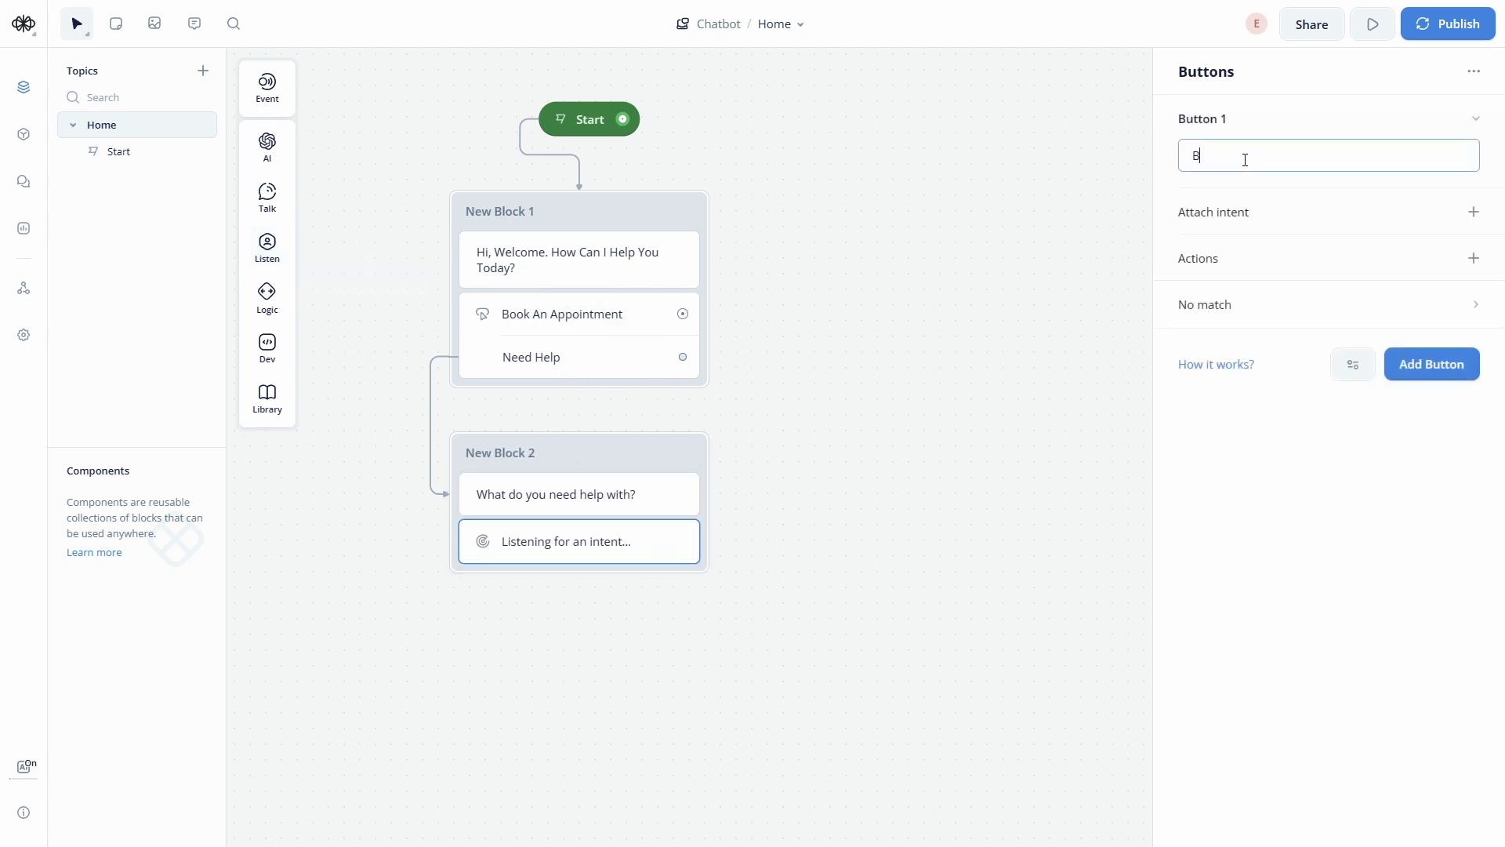
key("BackSpace")
type("Go Back To Main Menu")
left_click(763, 486)
left_click_drag(738, 541, 470, 229)
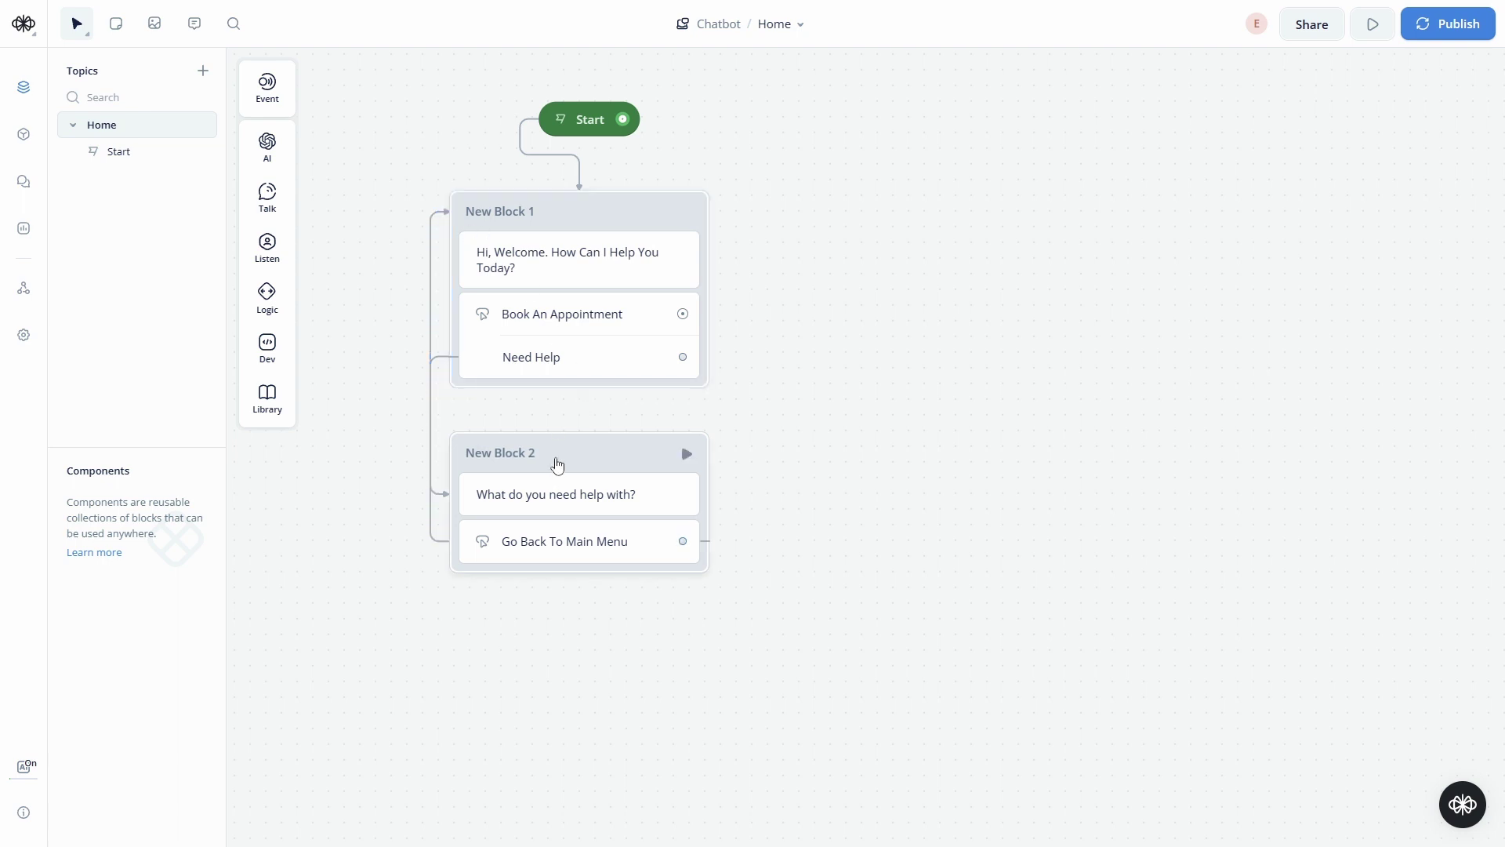
Rename New Block 1 to Main Menu and New Block 2 to Help Steps
mouse_move(554, 460)
left_mouse_down()
mouse_move(506, 472)
mouse_move(594, 455)
mouse_move(555, 453)
left_mouse_up()
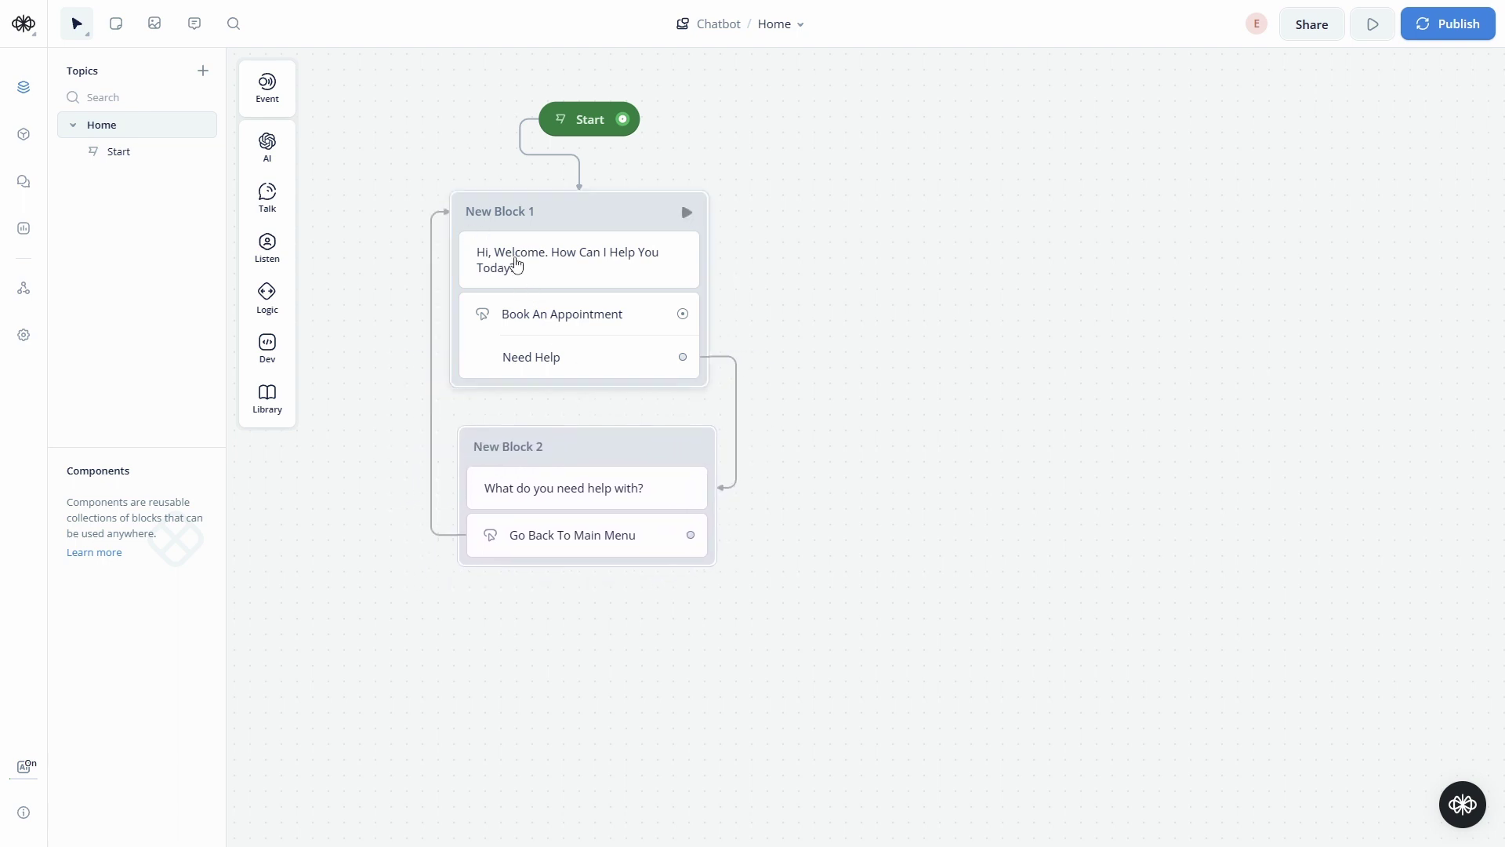
left_click(512, 217)
key("ctrl+a")
type("Mai")
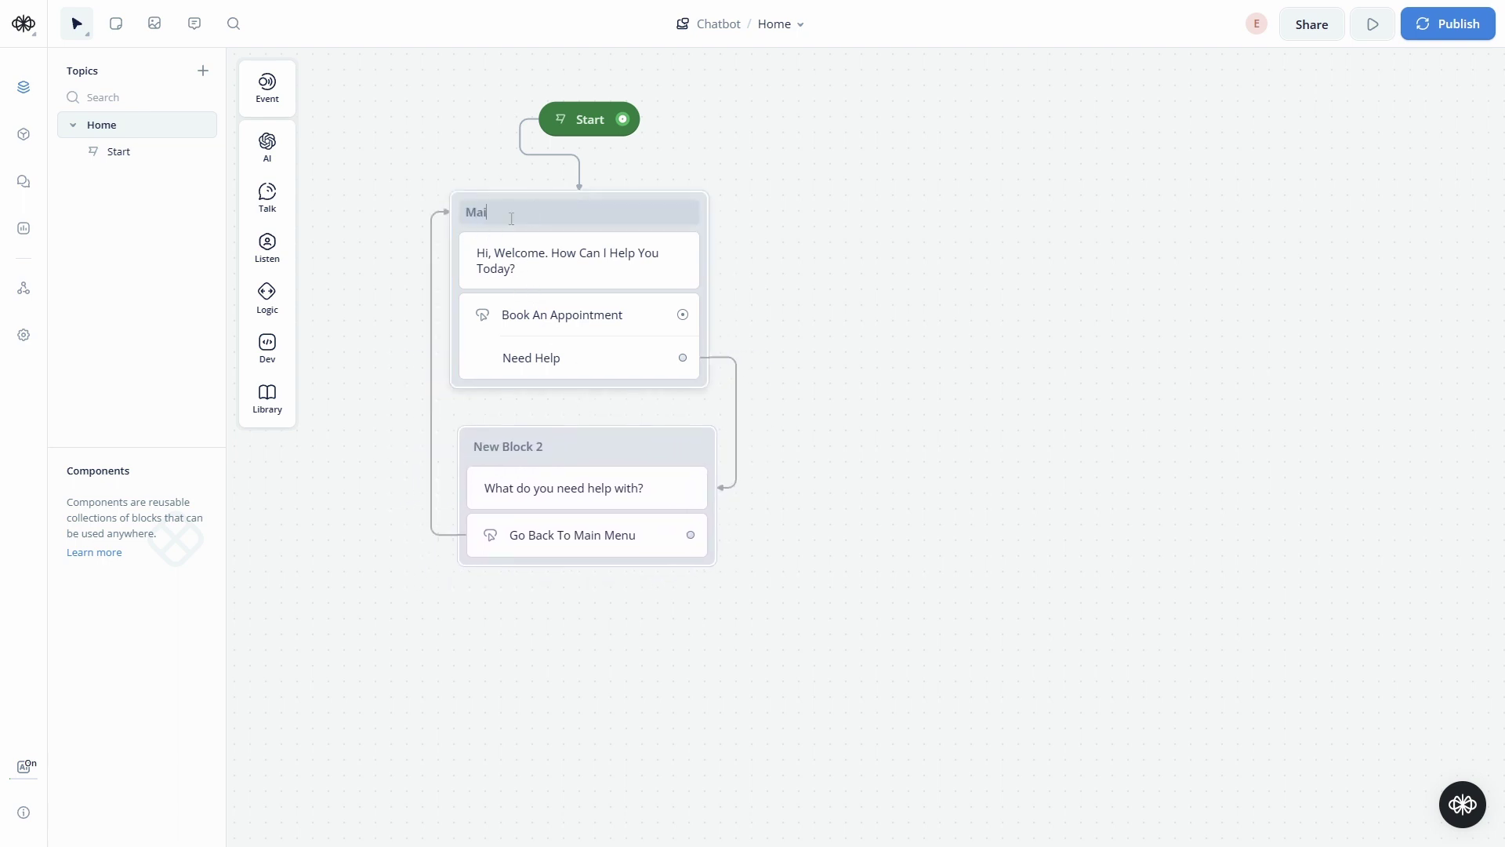
type("n Meny")
key("Return")
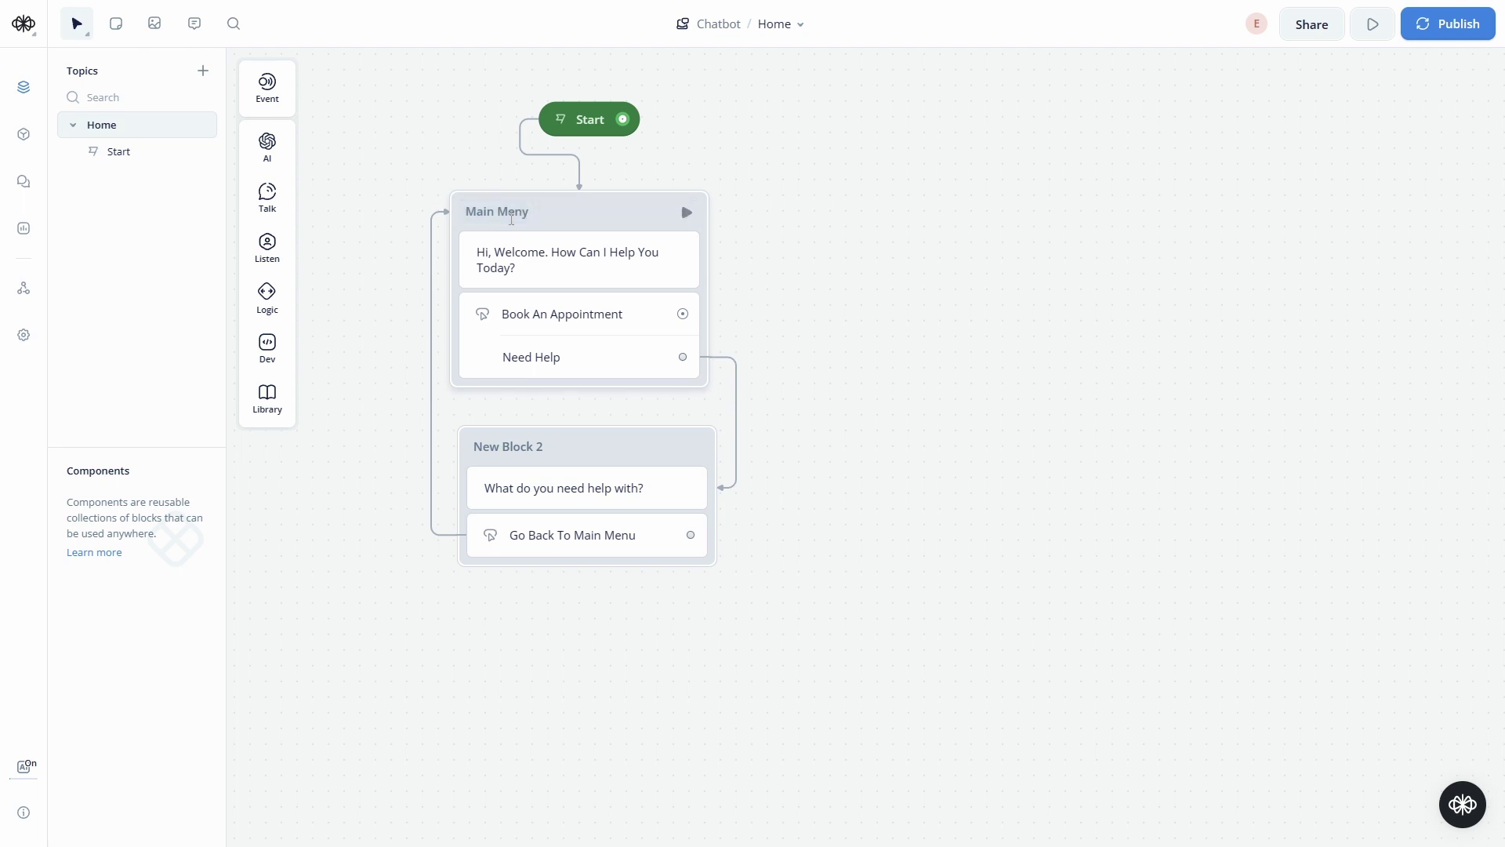
left_click(540, 209)
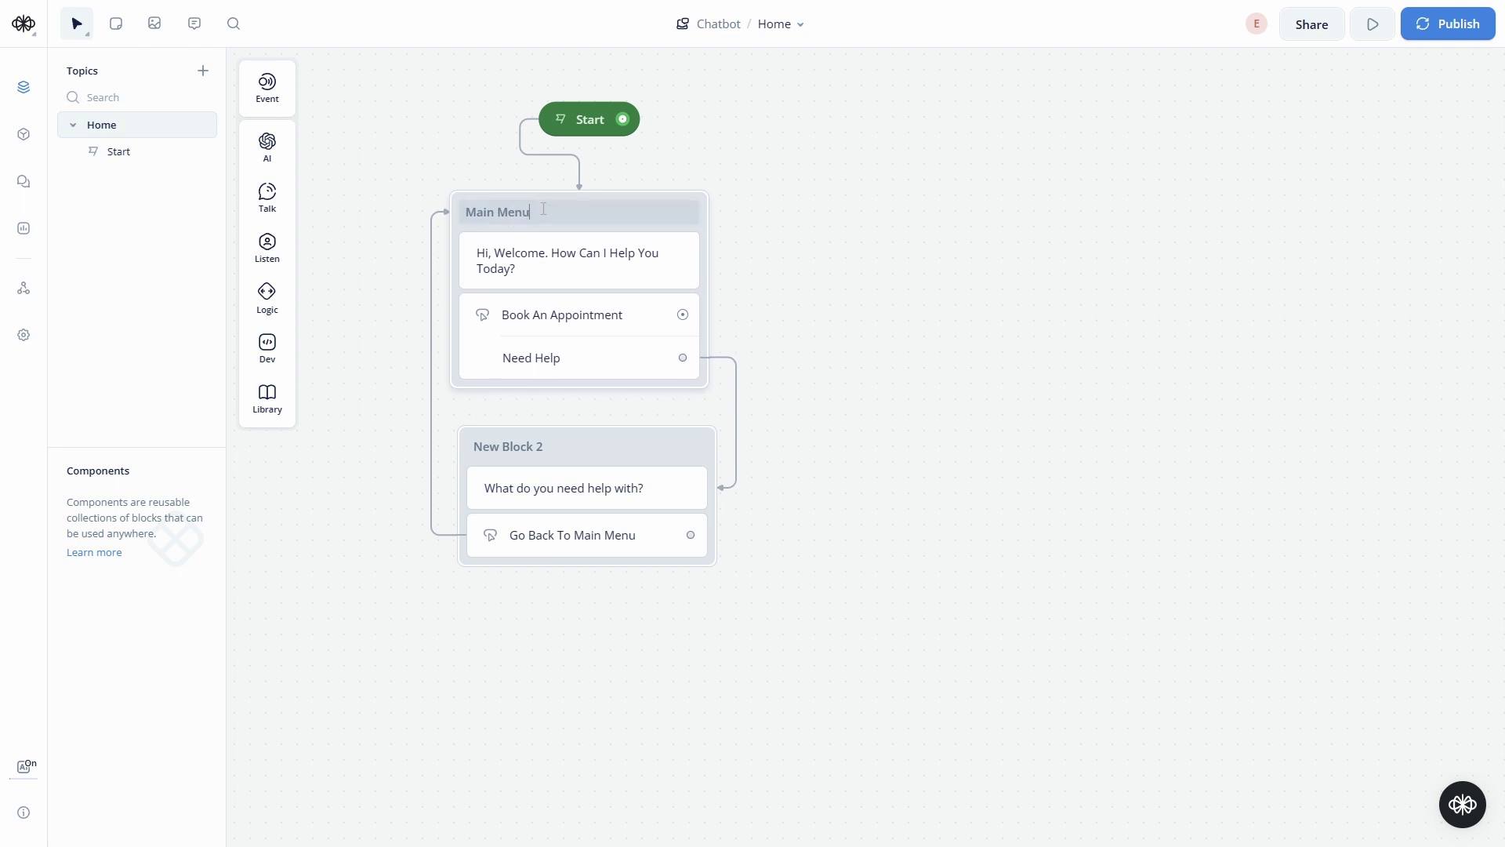
key("Return")
left_click_drag(610, 441, 590, 449)
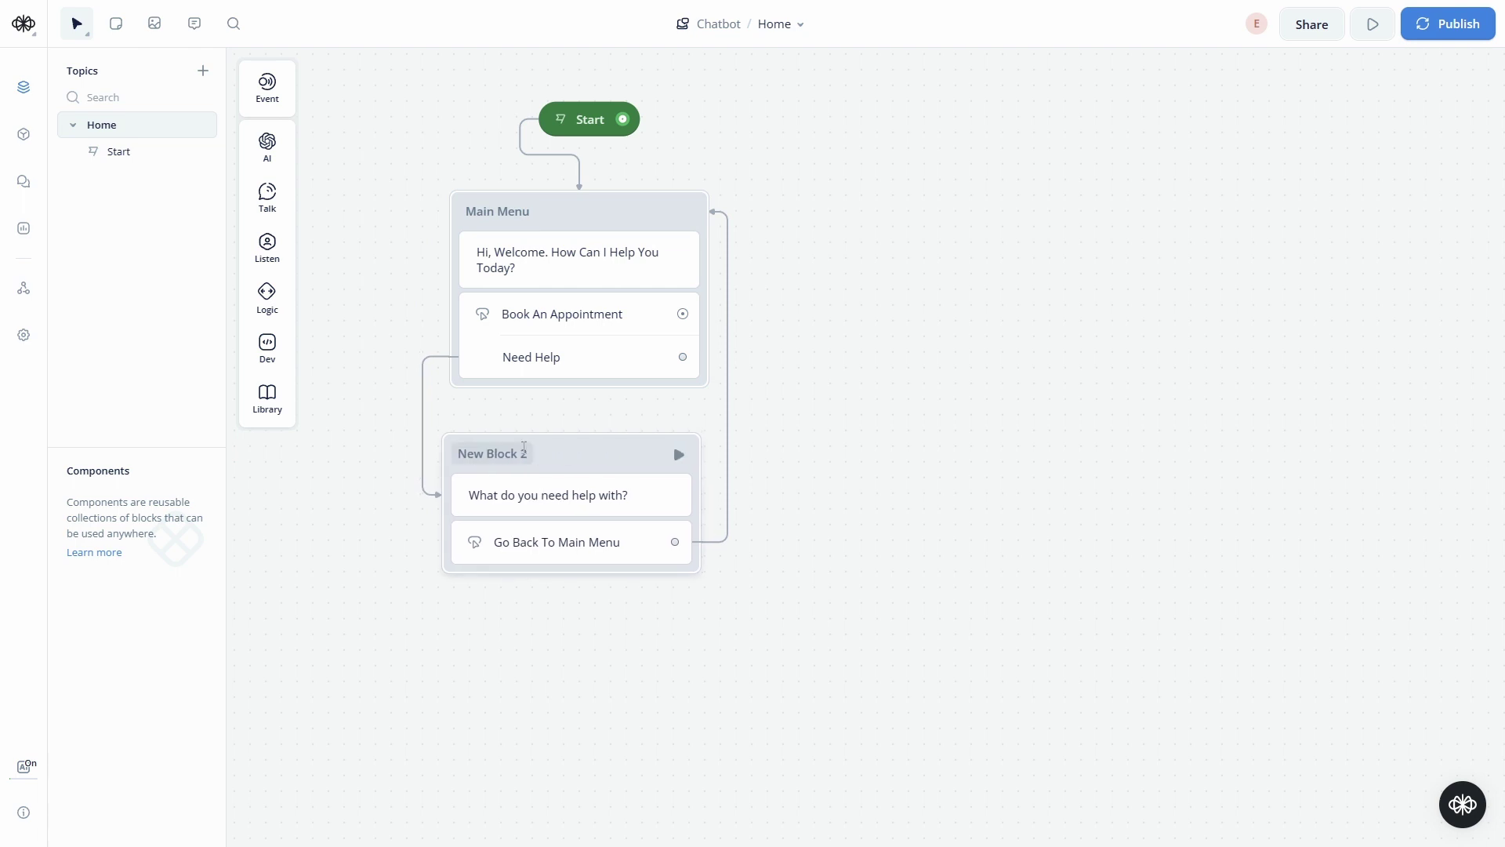
left_click(523, 446)
key("ctrl+a")
type("He")
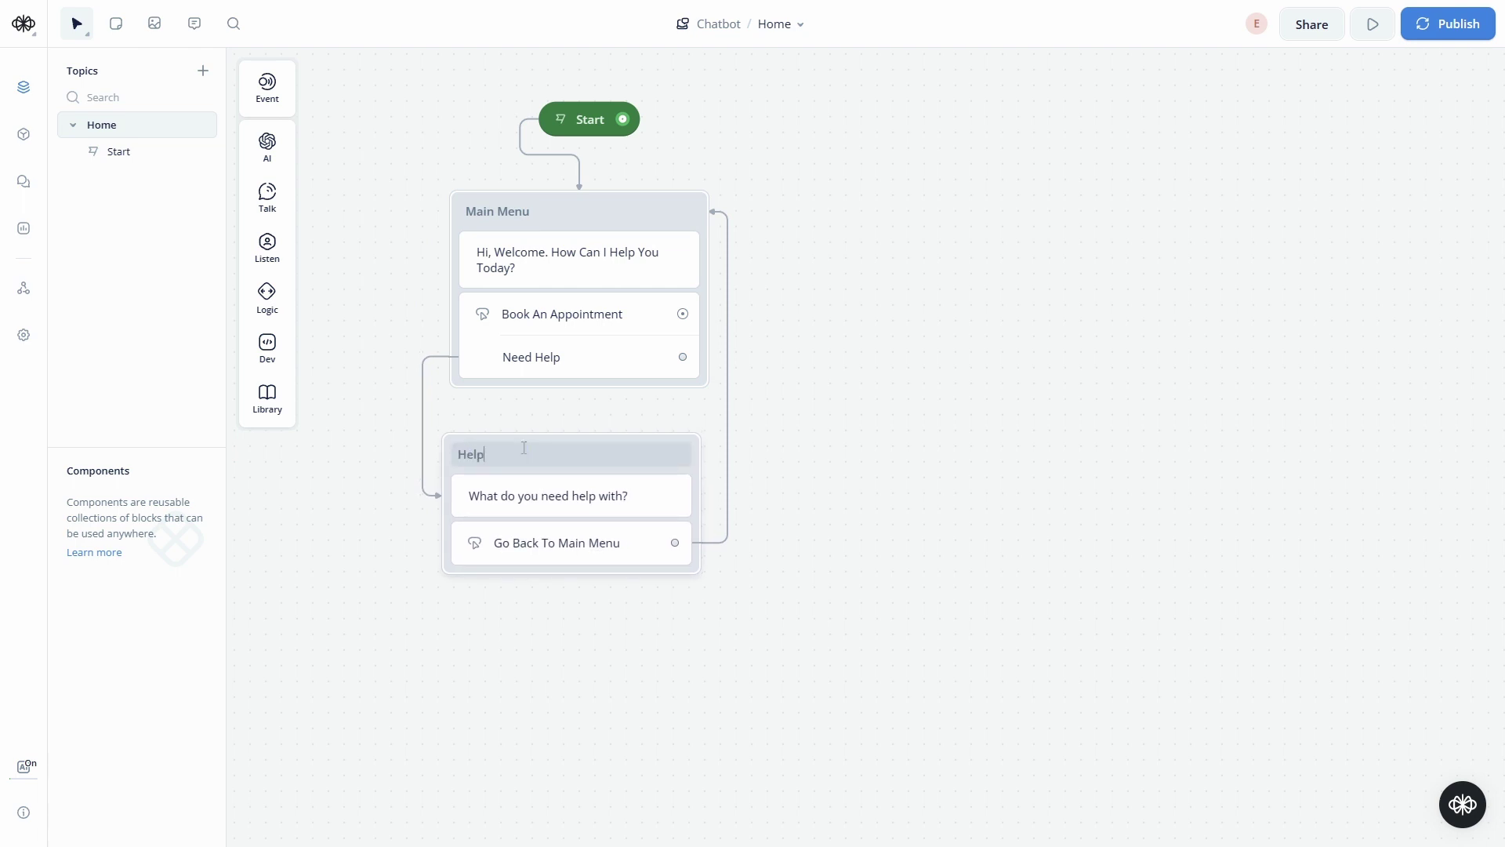
type("lp Steps")
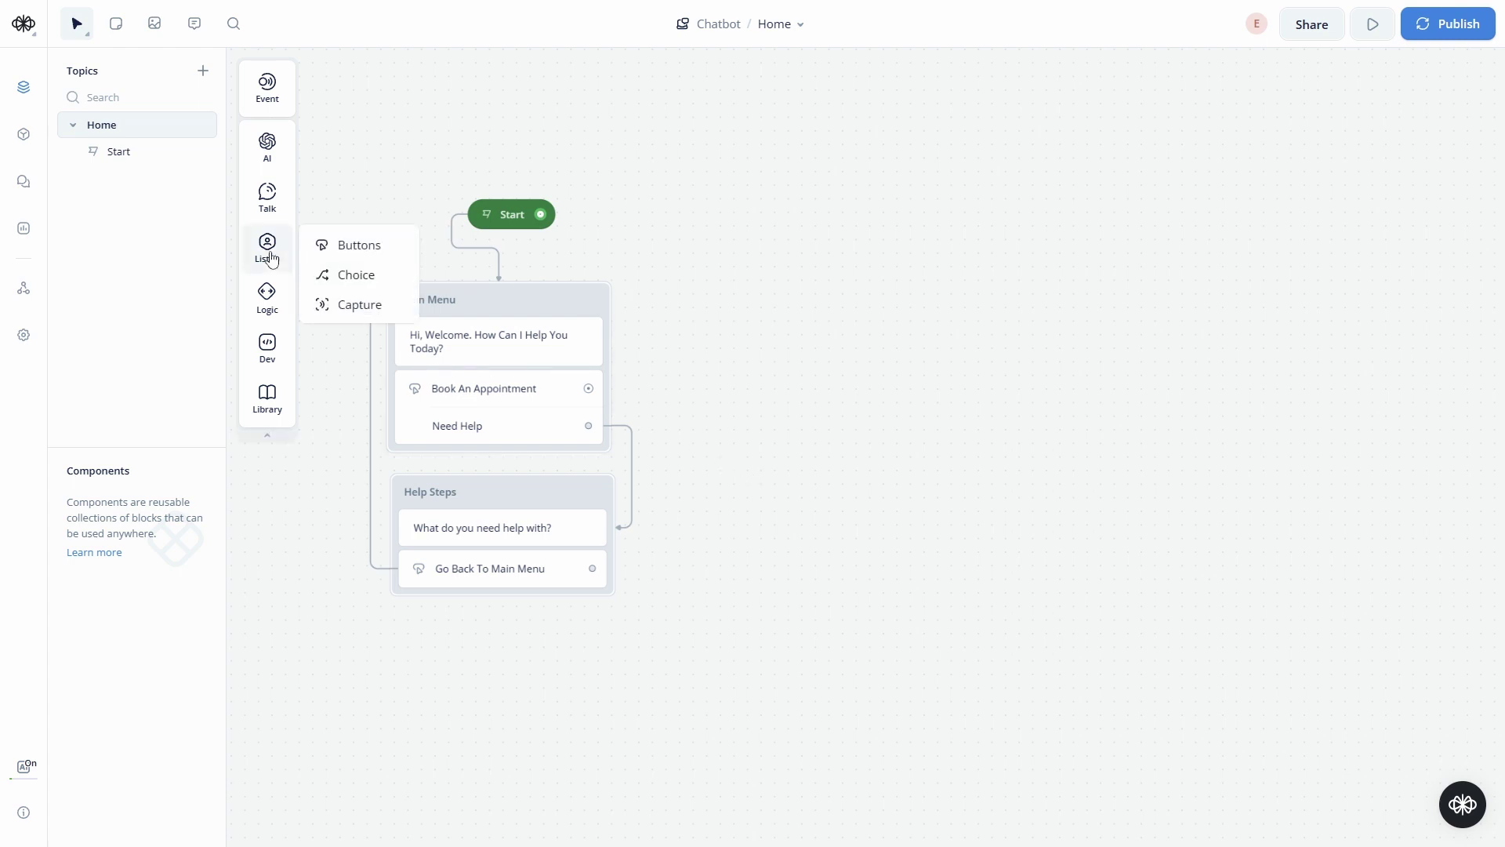
Add a text block asking 'What your first name?', undoing an accidental image block
mouse_move(267, 197)
left_click_drag(343, 212, 849, 329)
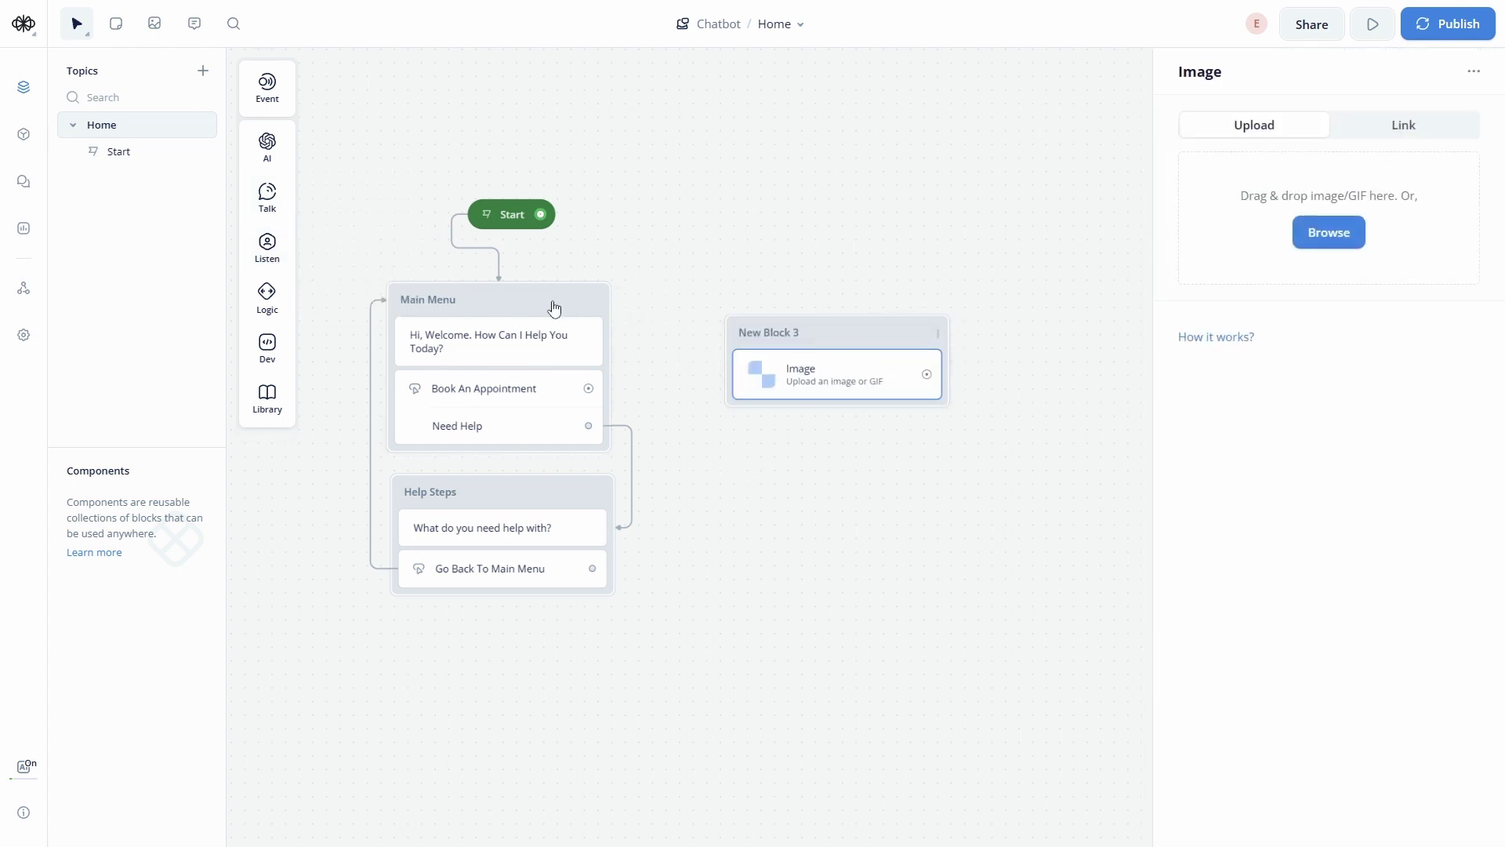
key("ctrl+z")
left_click_drag(337, 202, 811, 345)
type("What")
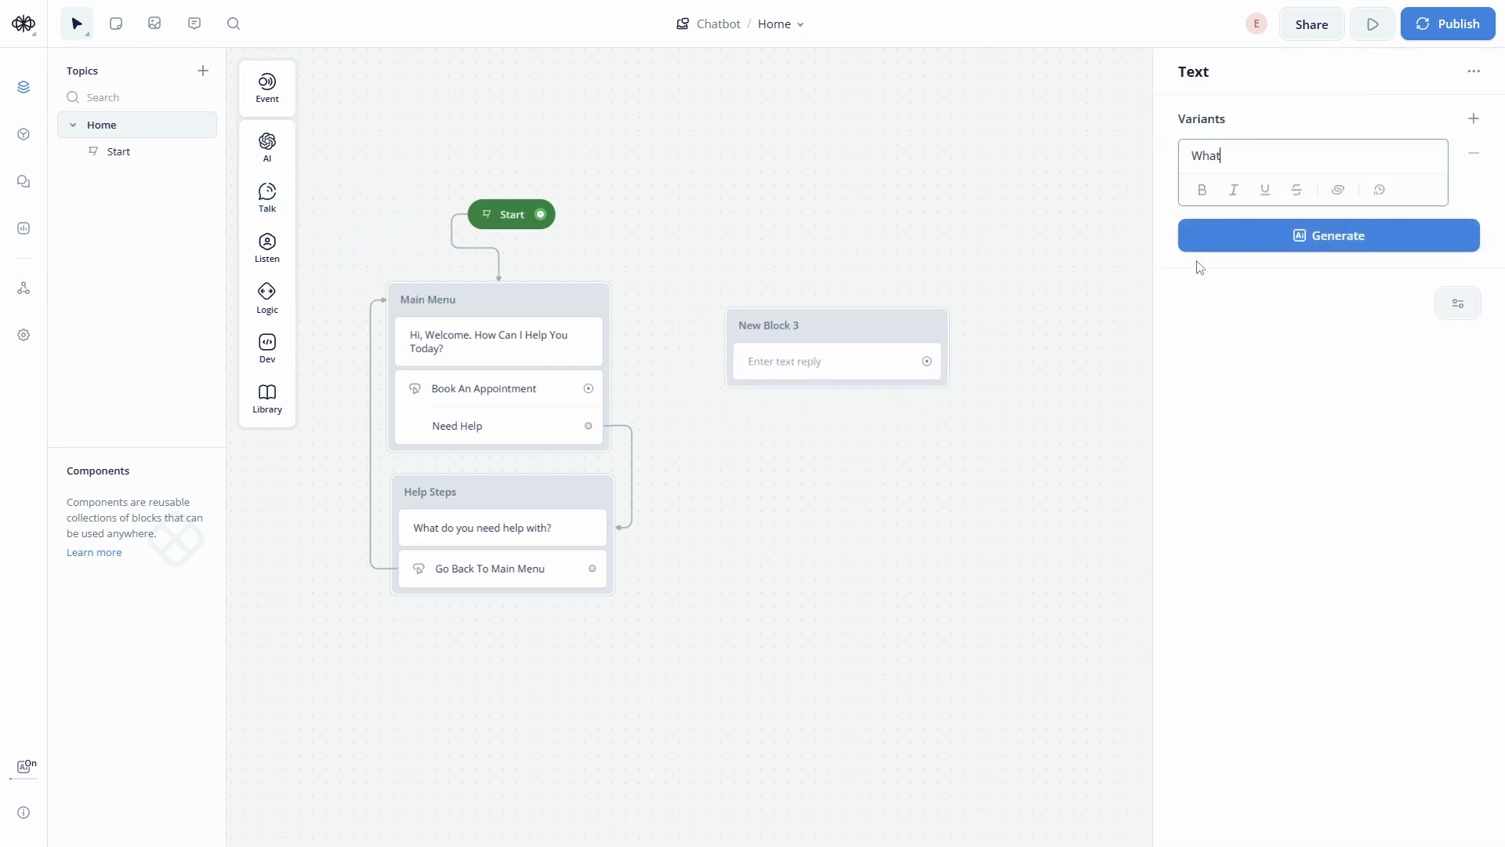
type(" your first name?")
Add a Capture step setting var_firstname to {last_utterance} and title the block Capture First Name
mouse_move(267, 247)
left_click_drag(350, 305, 912, 421)
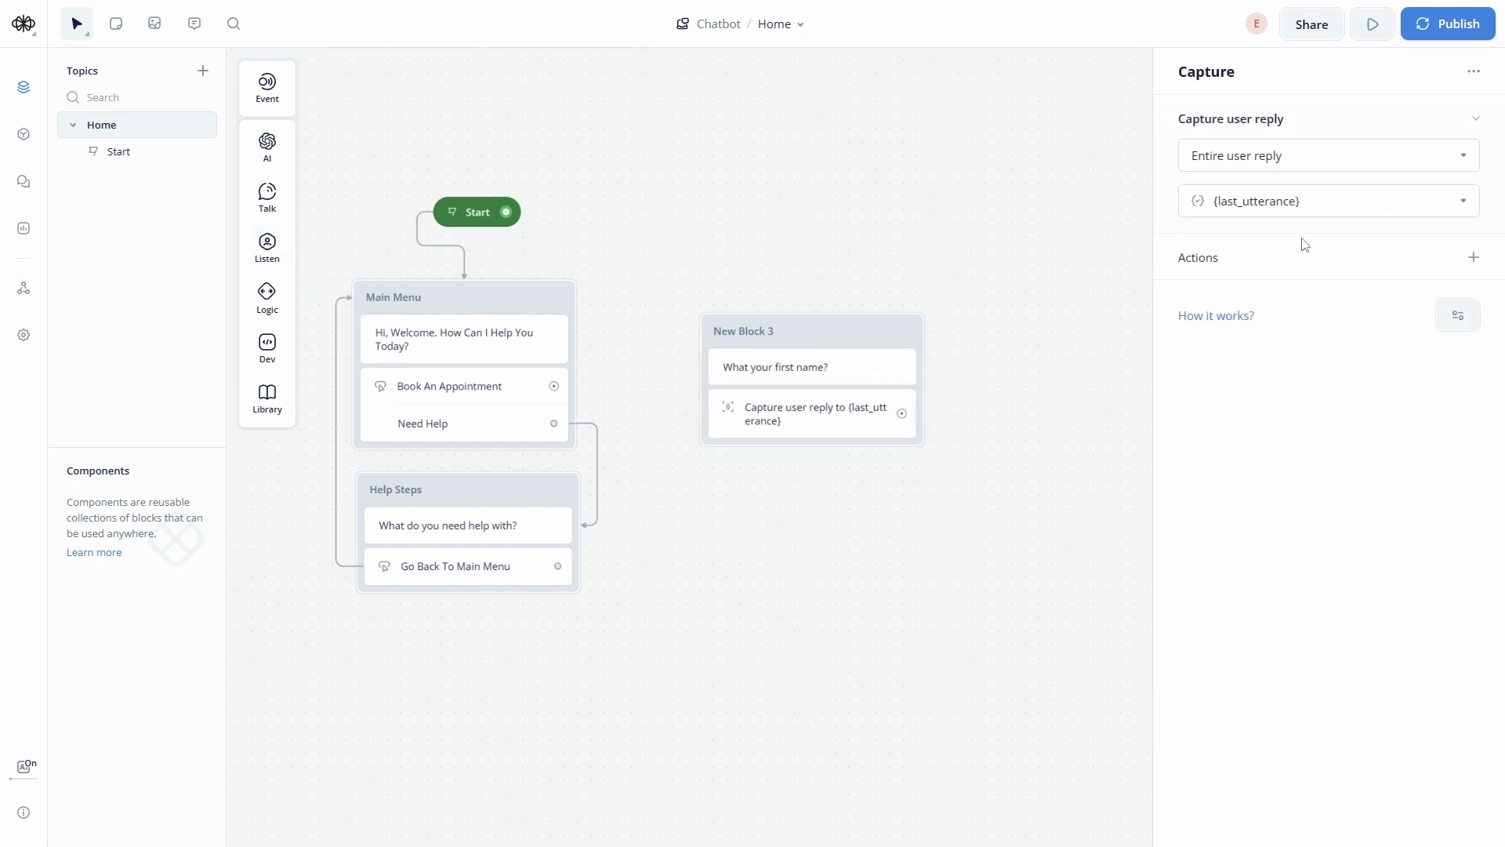
left_click(1473, 258)
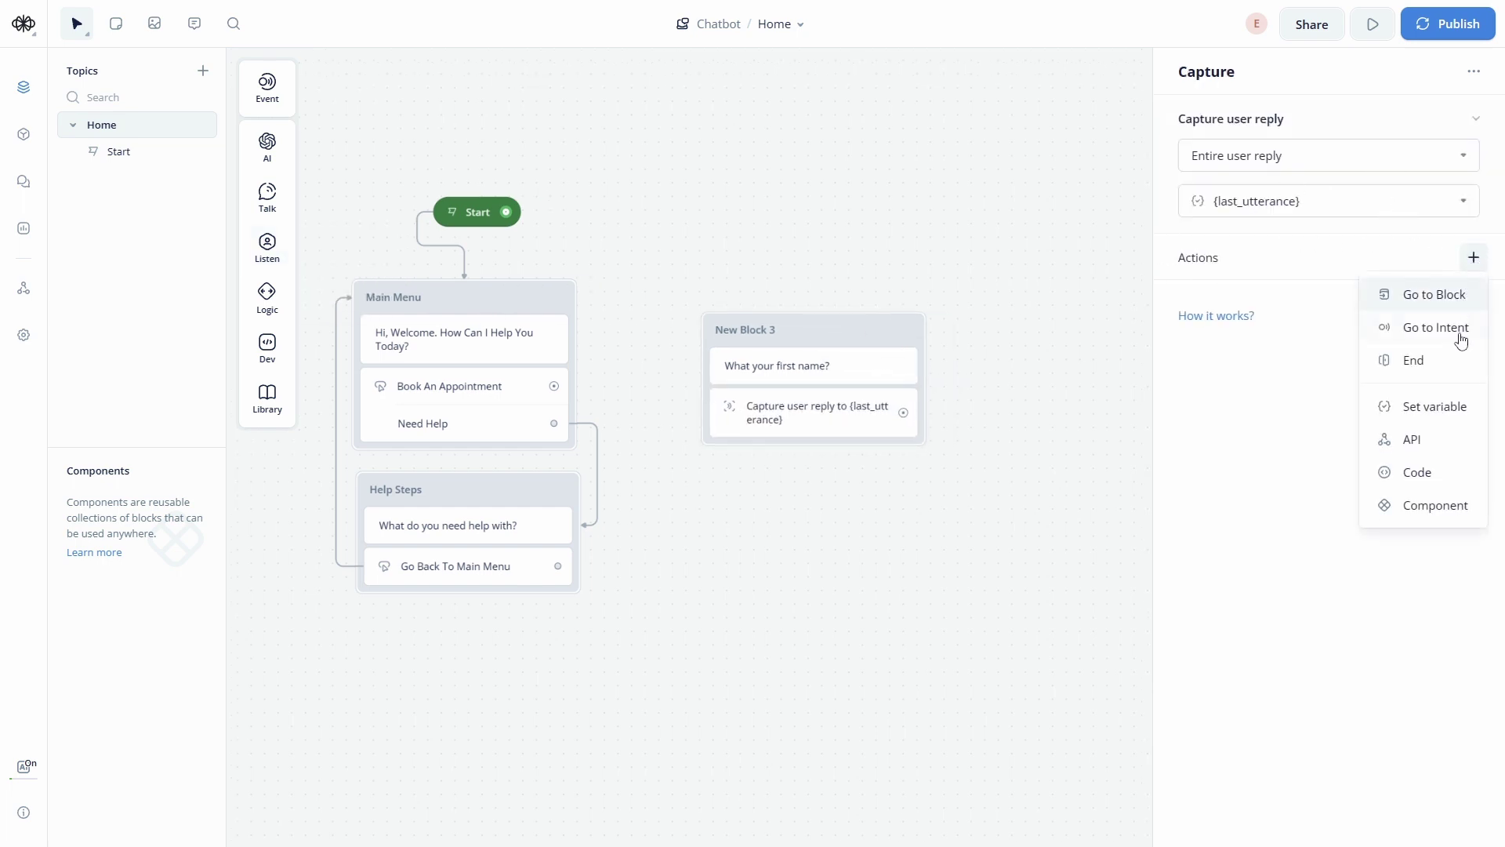
left_click(1453, 408)
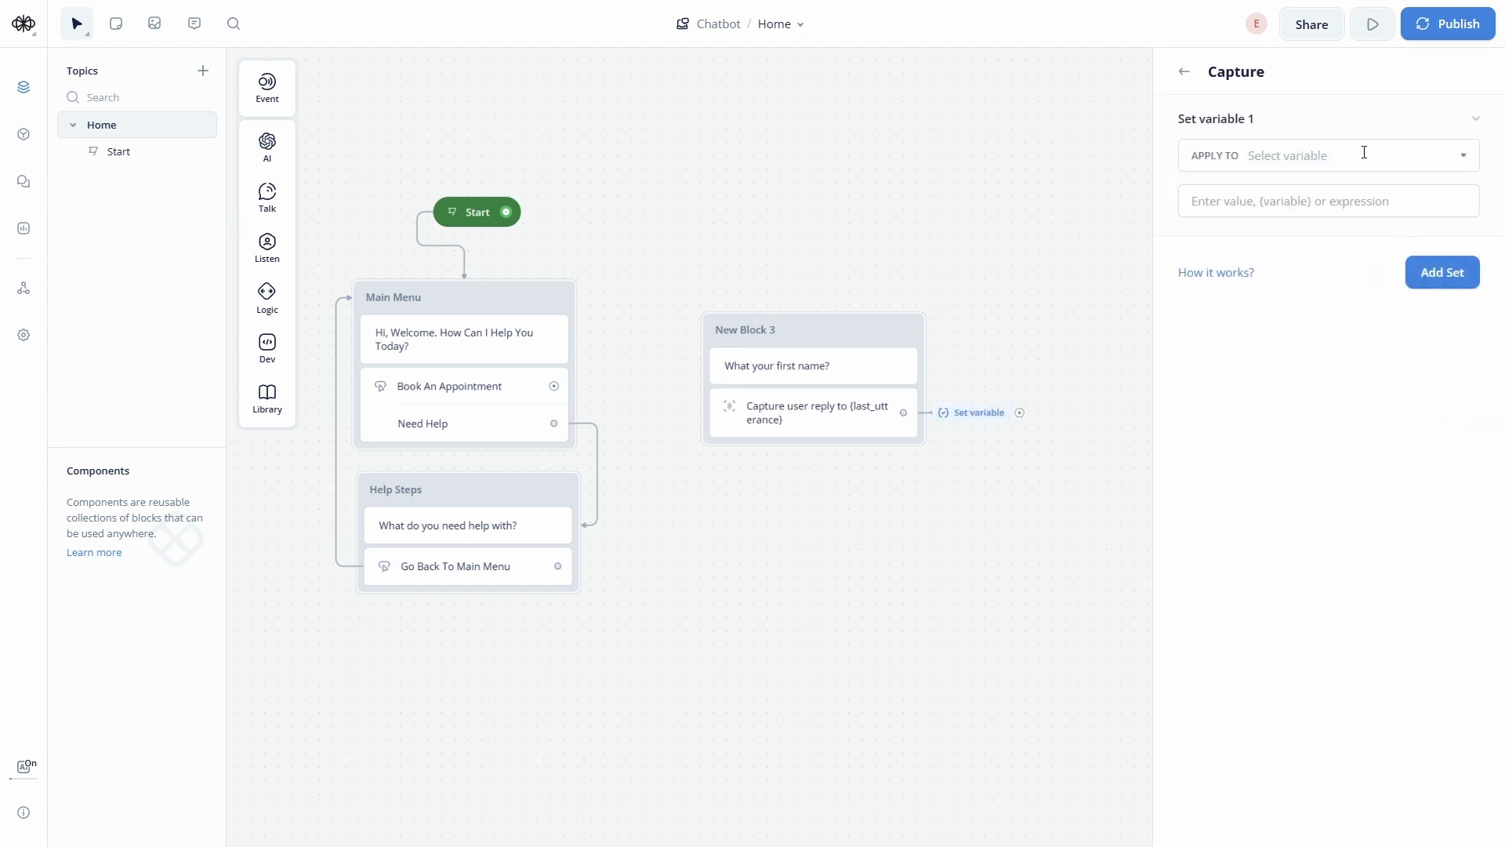
left_click(1363, 153)
scroll(1344, 303, "down", 5)
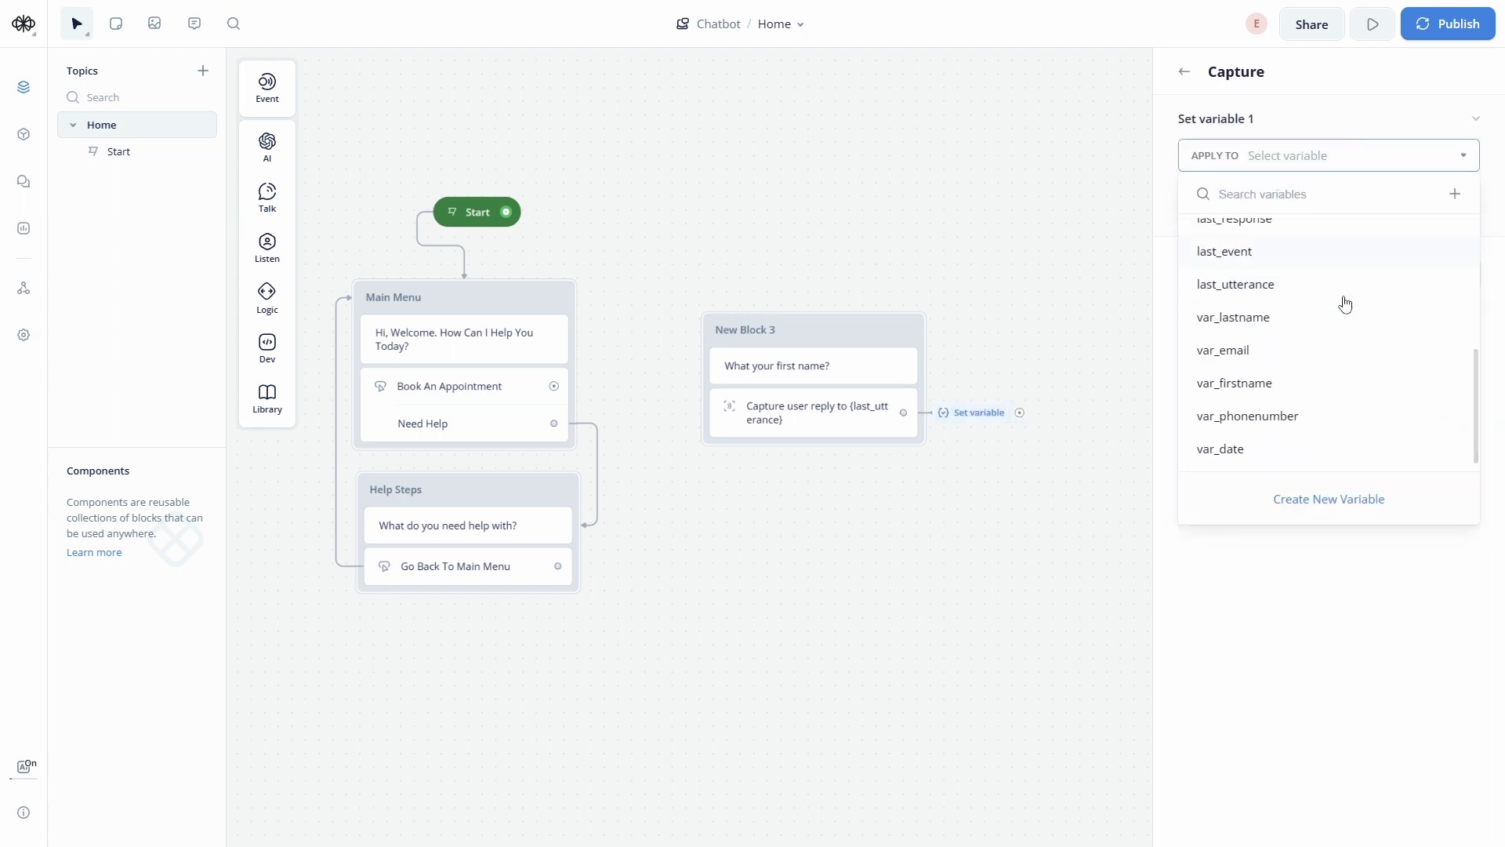
left_click(1303, 386)
left_click(1302, 202)
type("{")
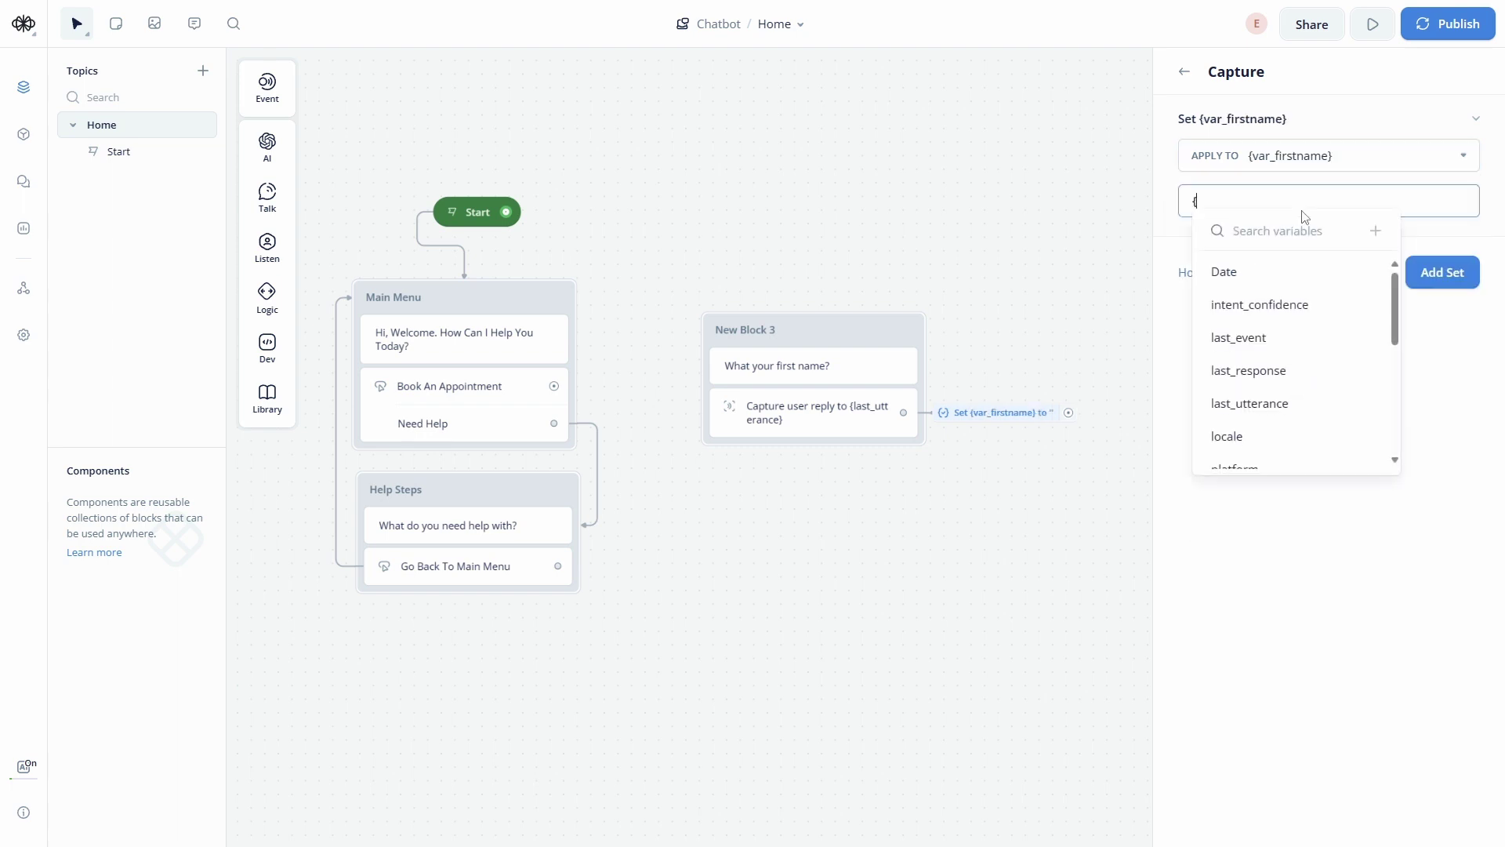
type("last")
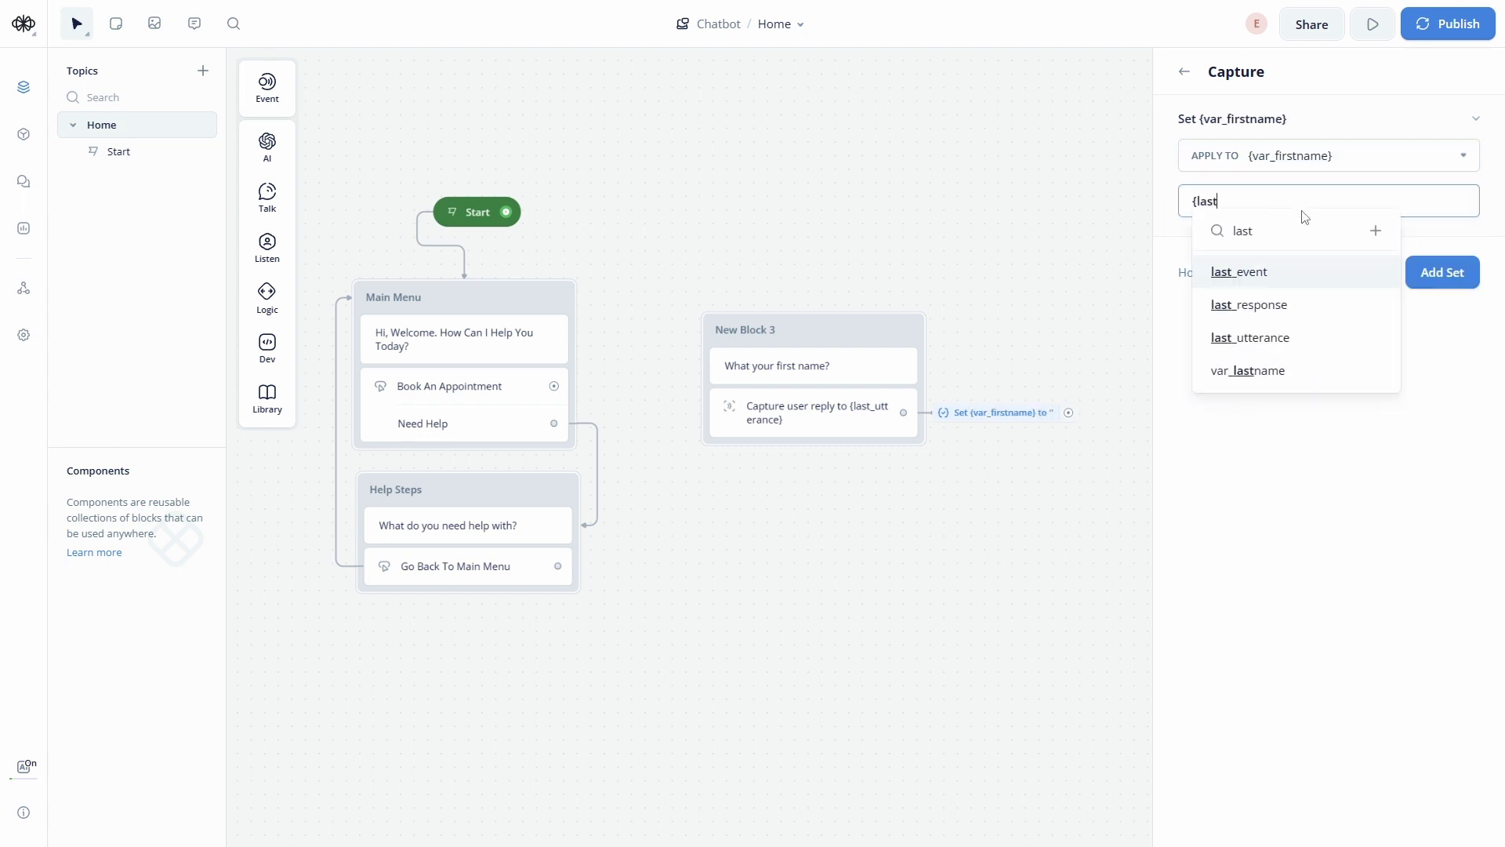
left_click(1283, 336)
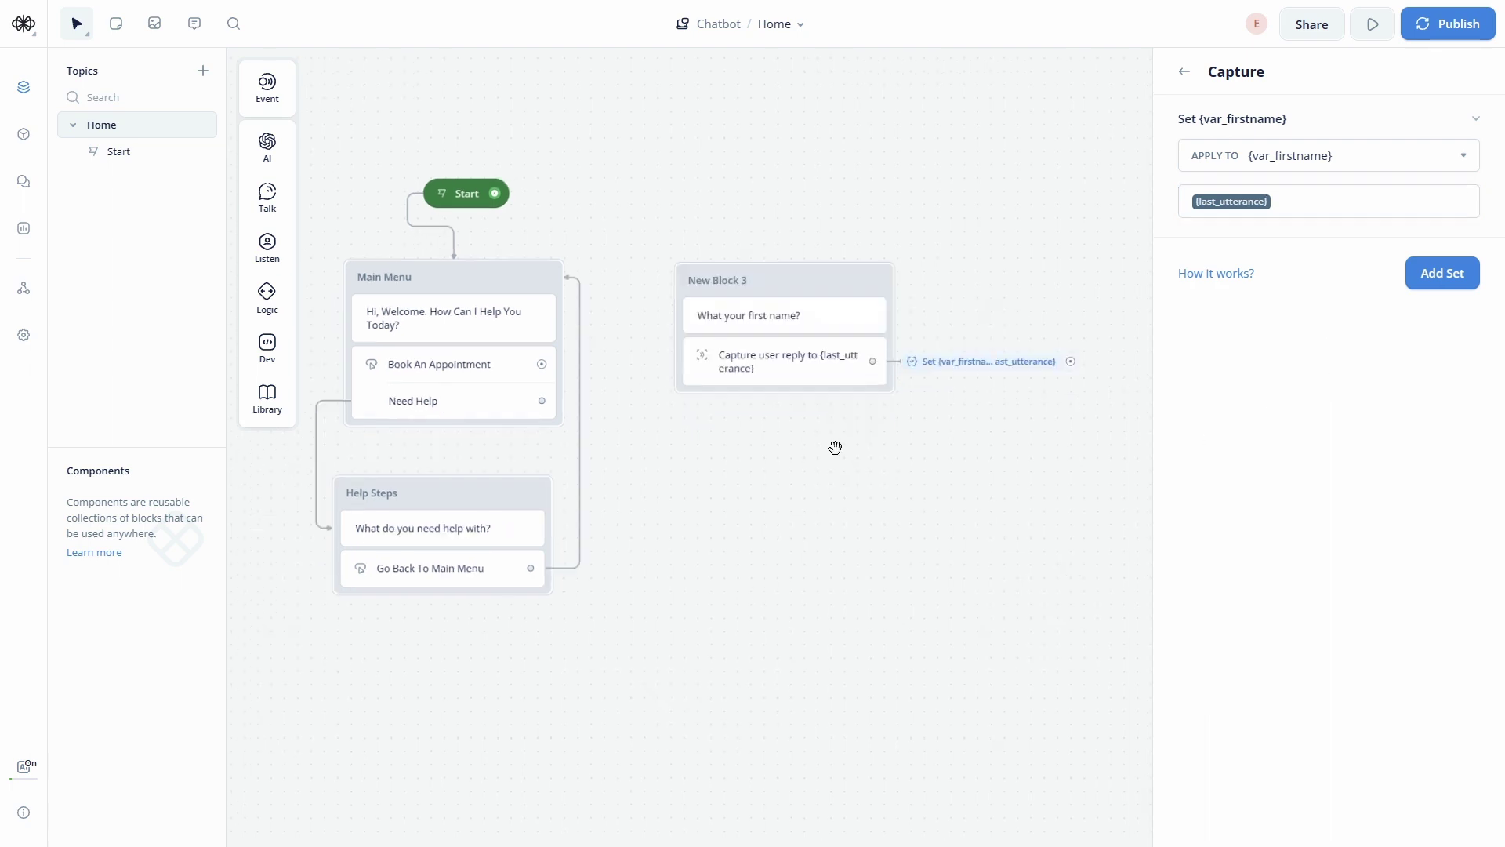
triple_click(732, 276)
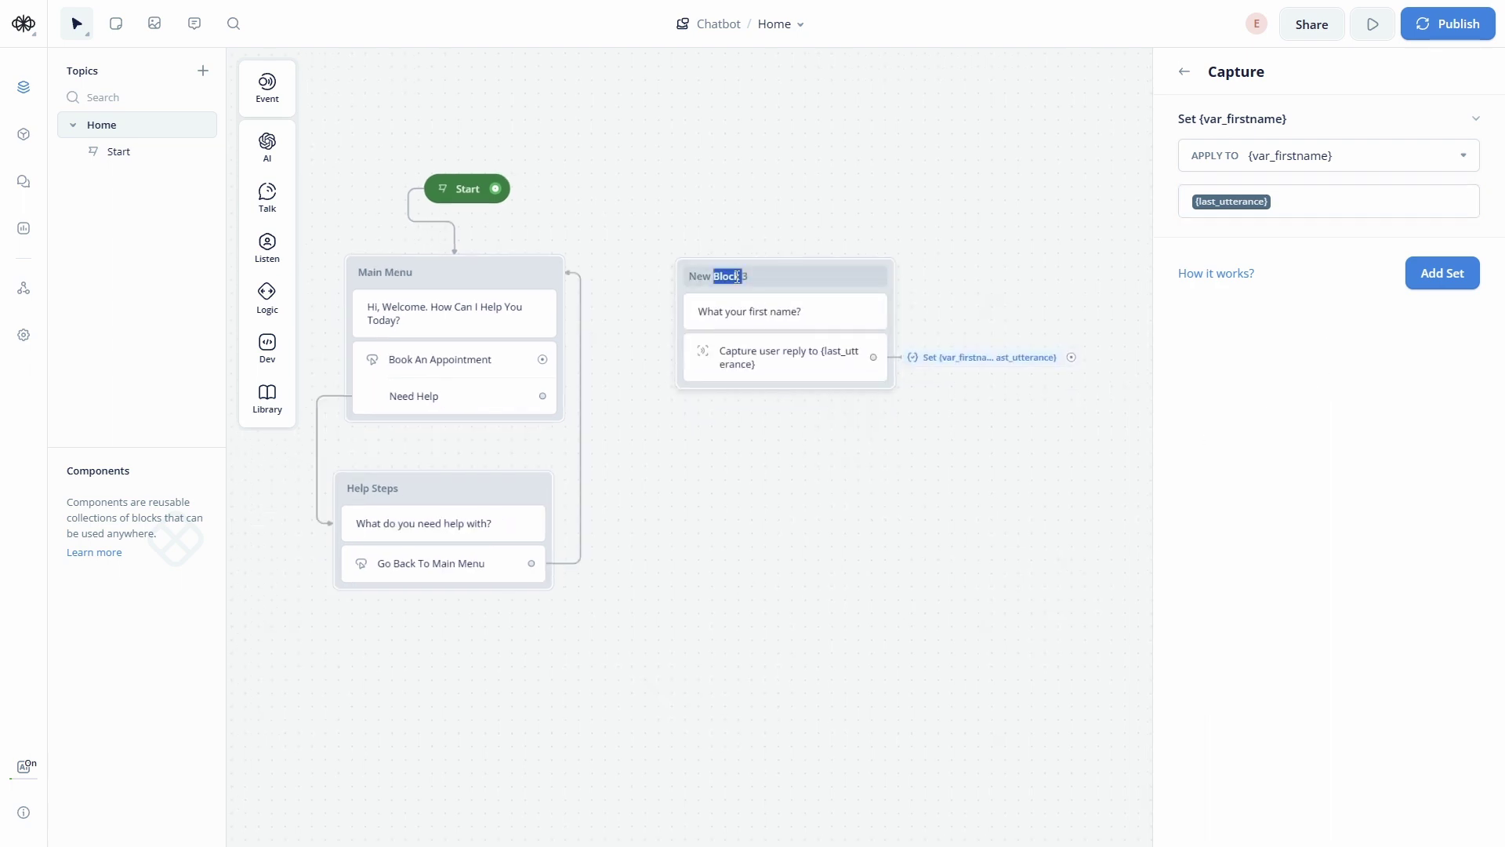
type("Capture First Name")
Duplicate the Capture First Name block below it and rename the copy Capture Last Name
key("Return")
right_click(808, 272)
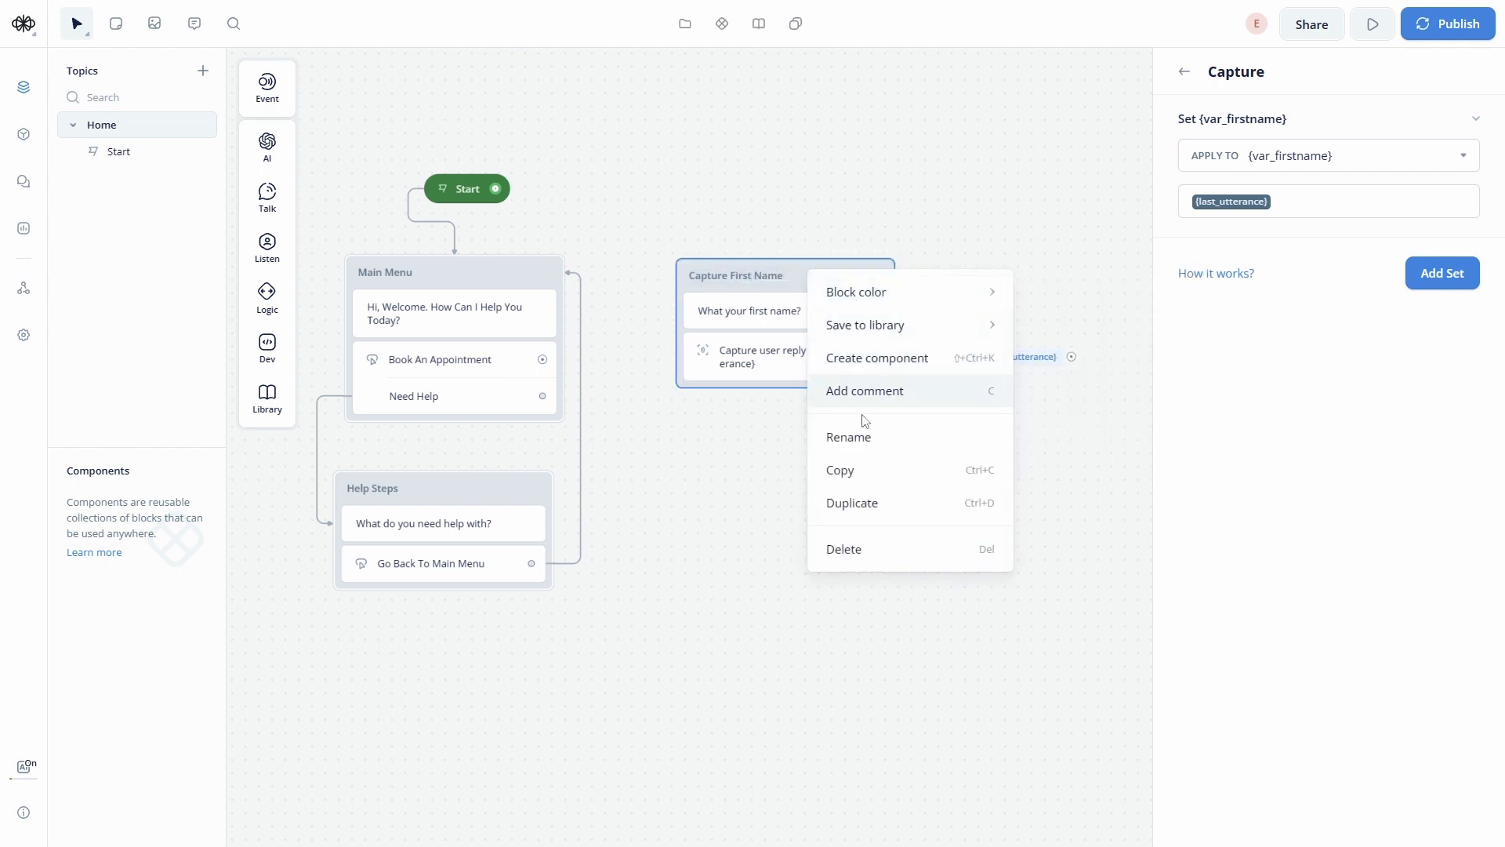
left_click(870, 505)
left_click_drag(638, 346, 617, 423)
double_click(618, 420)
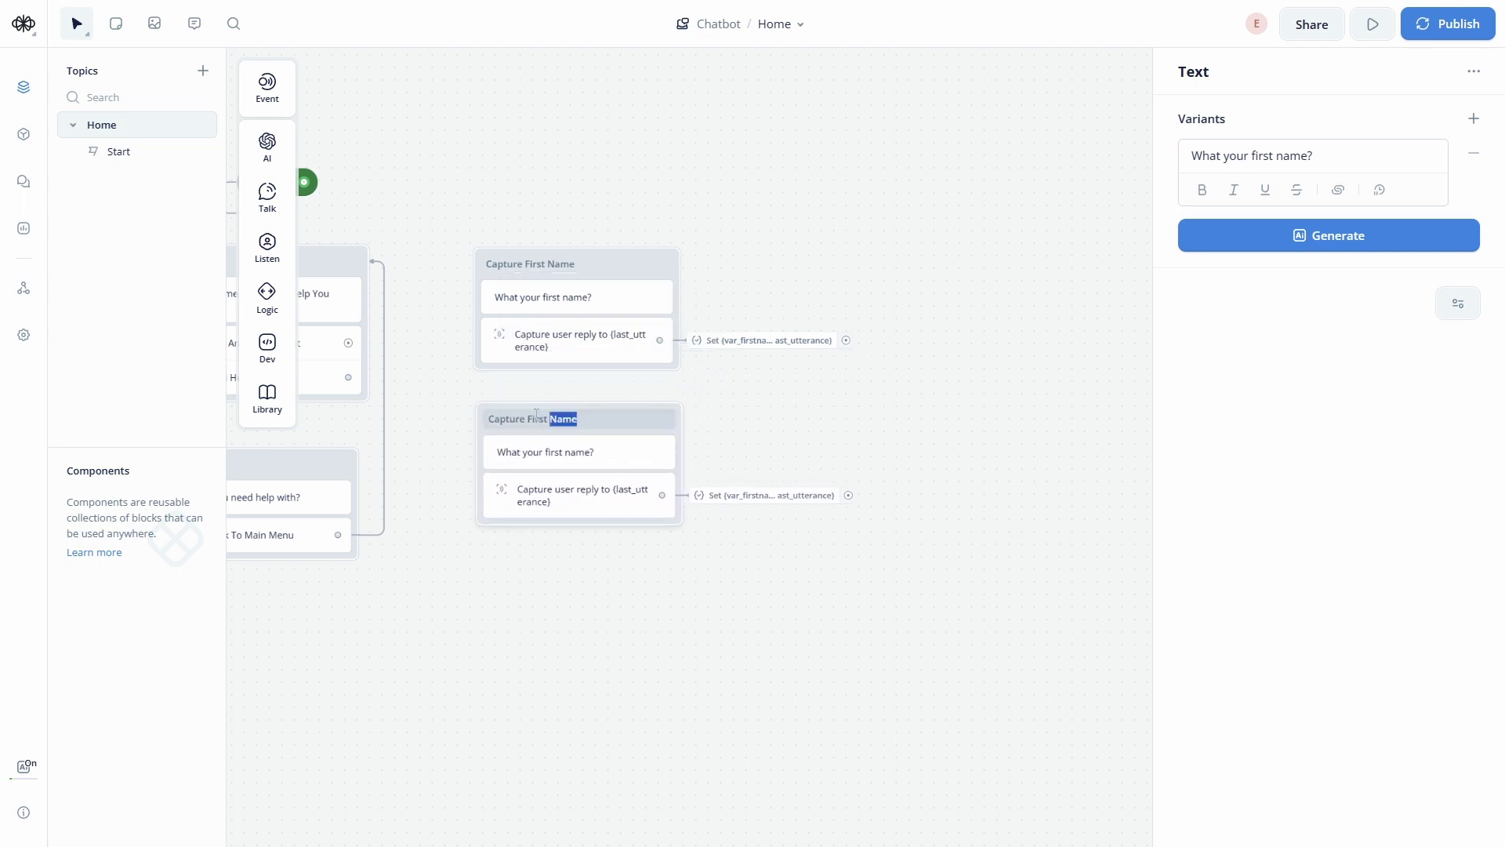
left_click_drag(528, 418, 660, 418)
type("La")
Change the copy's question to 'What your last name?'
left_click(610, 464)
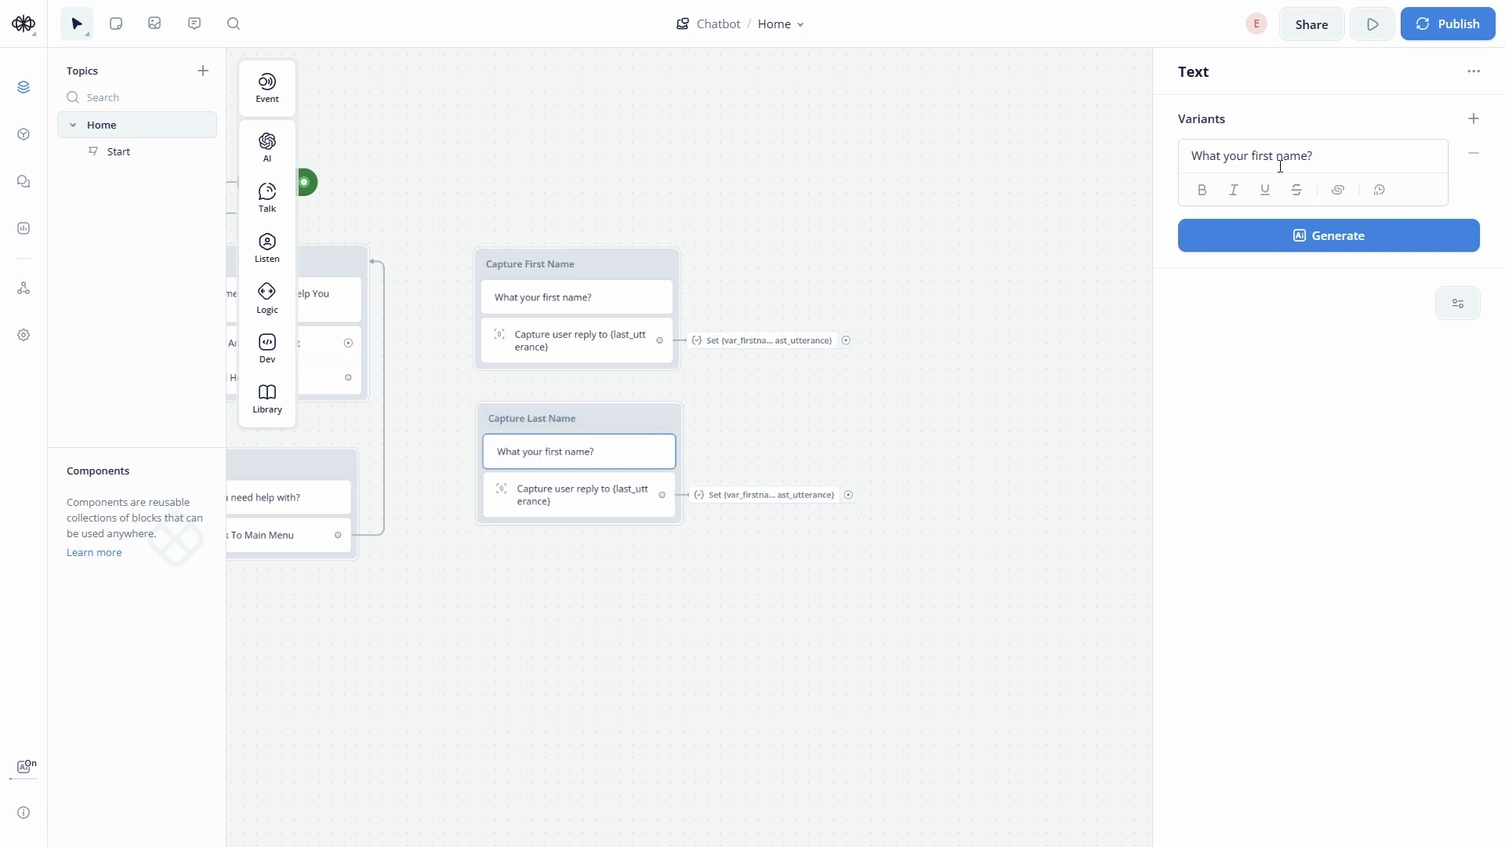
left_click(1252, 156)
double_click(1258, 156)
type("last")
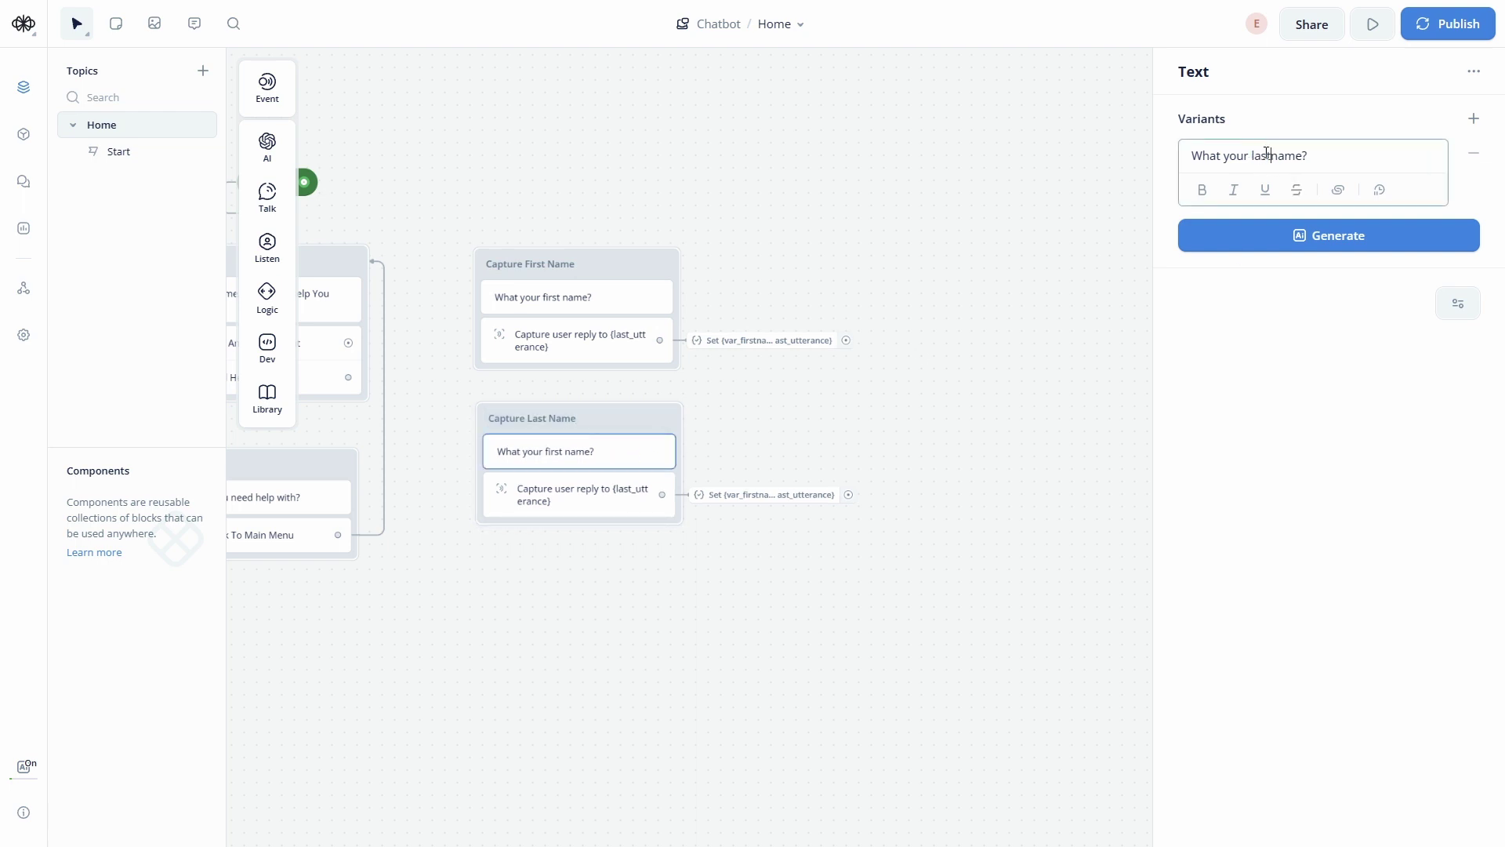
Switch the copied set-variable action to store the reply in var_lastname
left_click(561, 506)
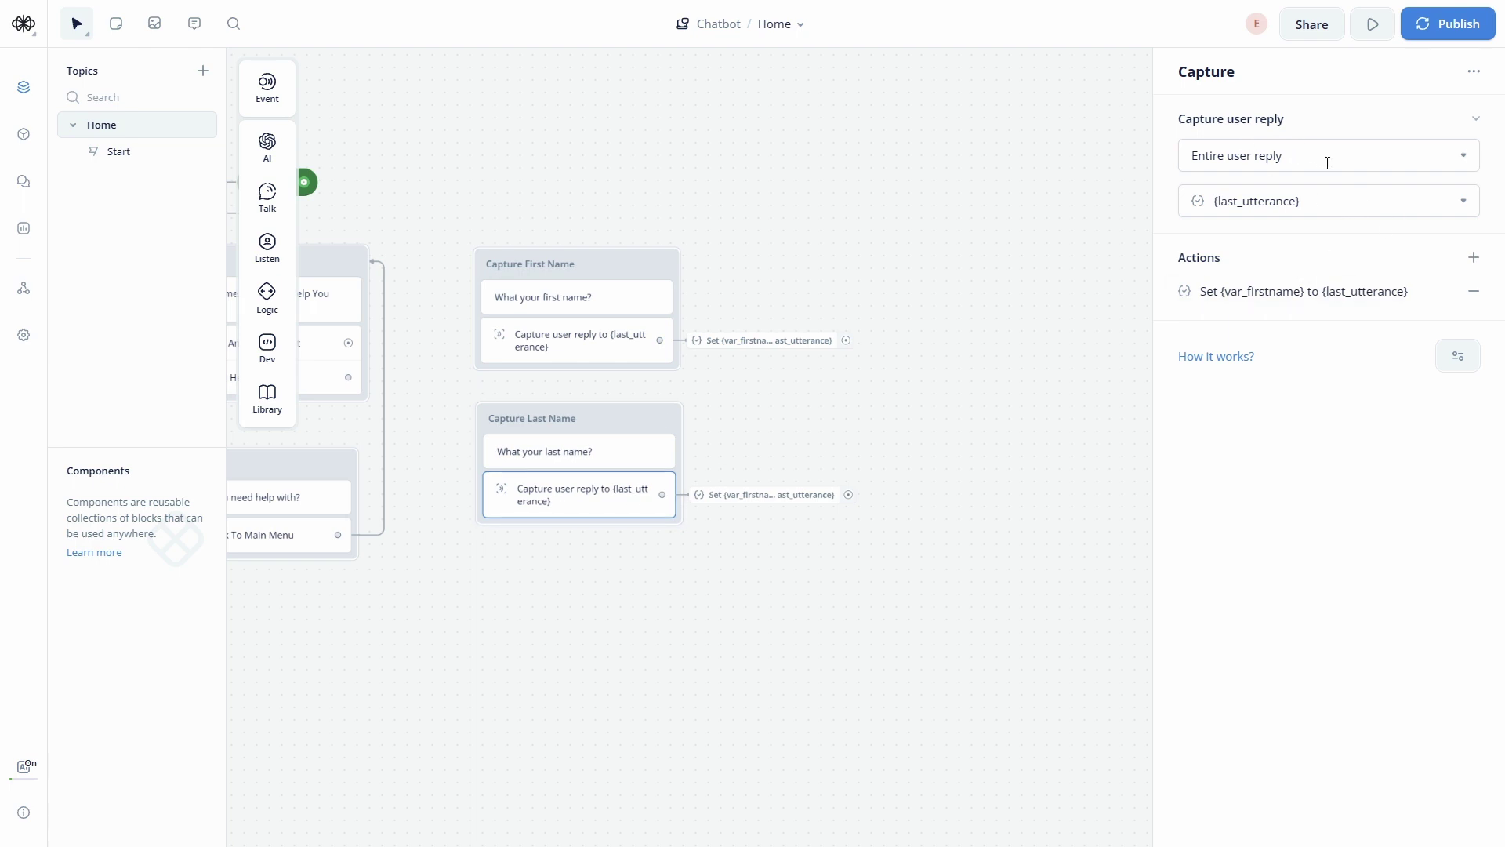
left_click(1311, 294)
left_click(1381, 156)
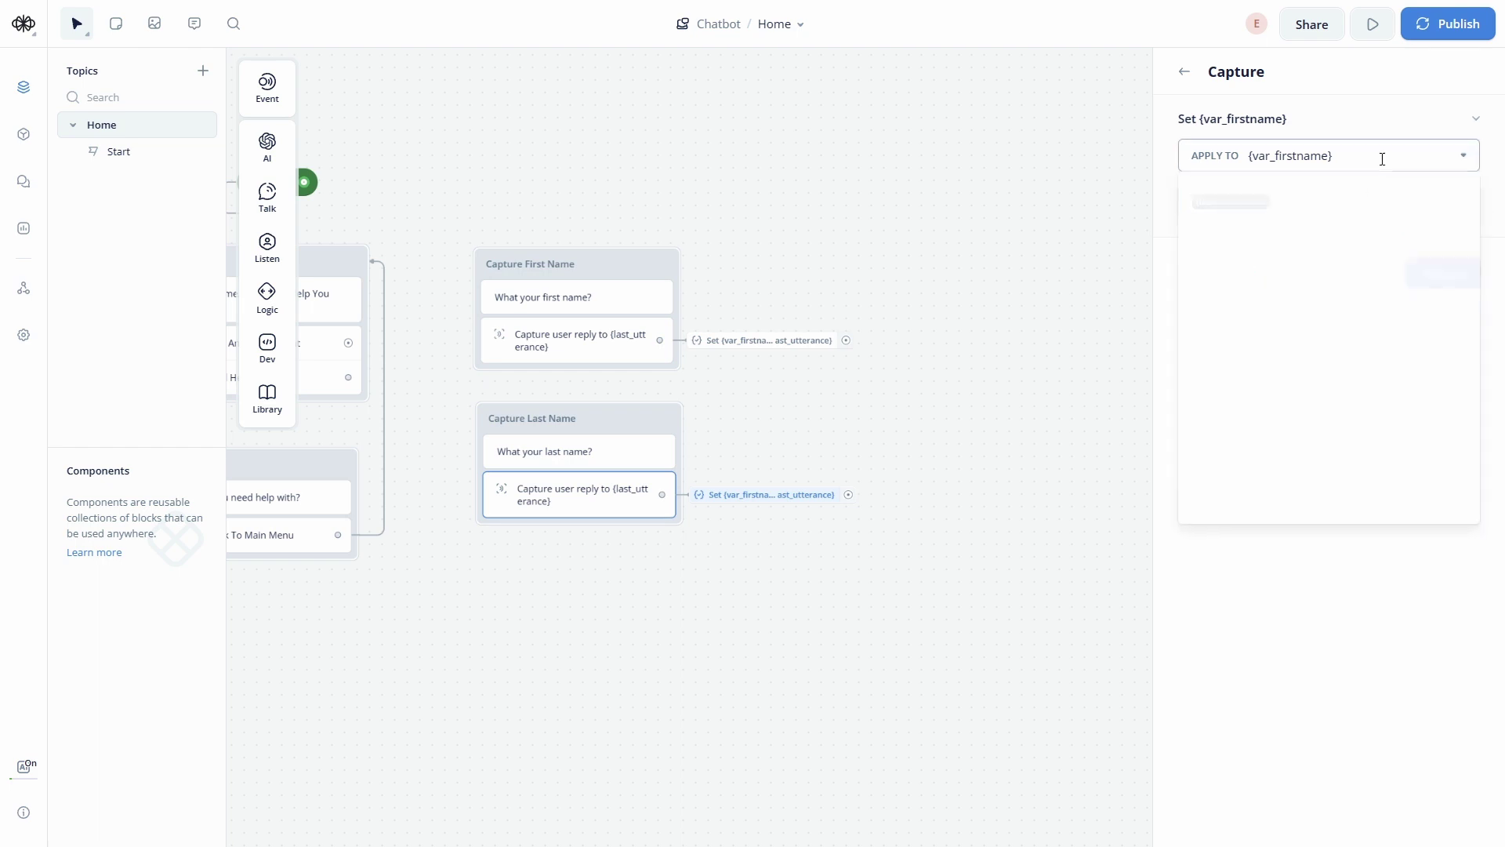
scroll(1337, 336, "down", 5)
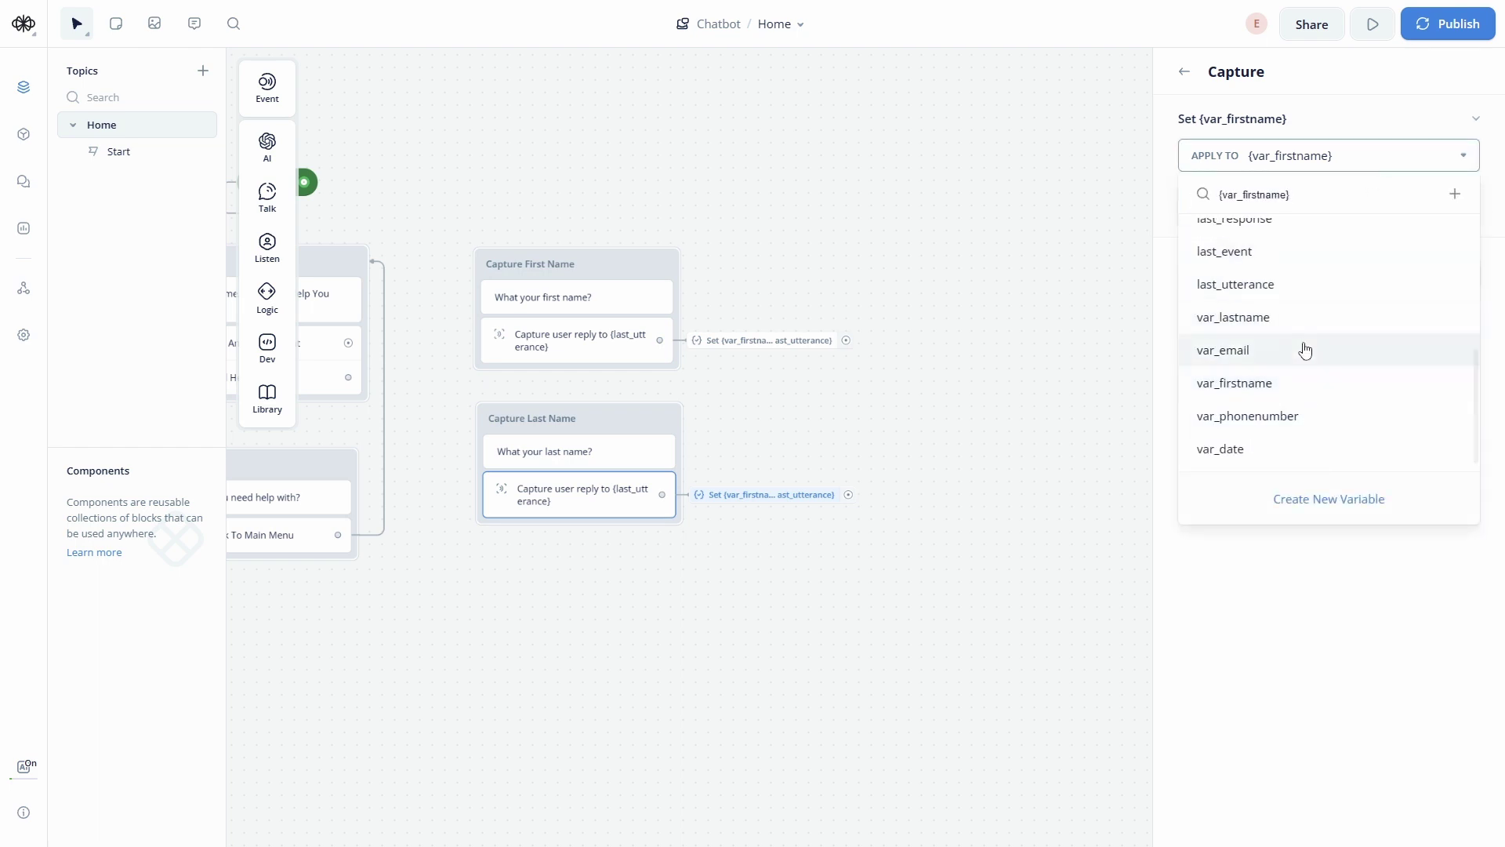
left_click(1291, 320)
key("Escape")
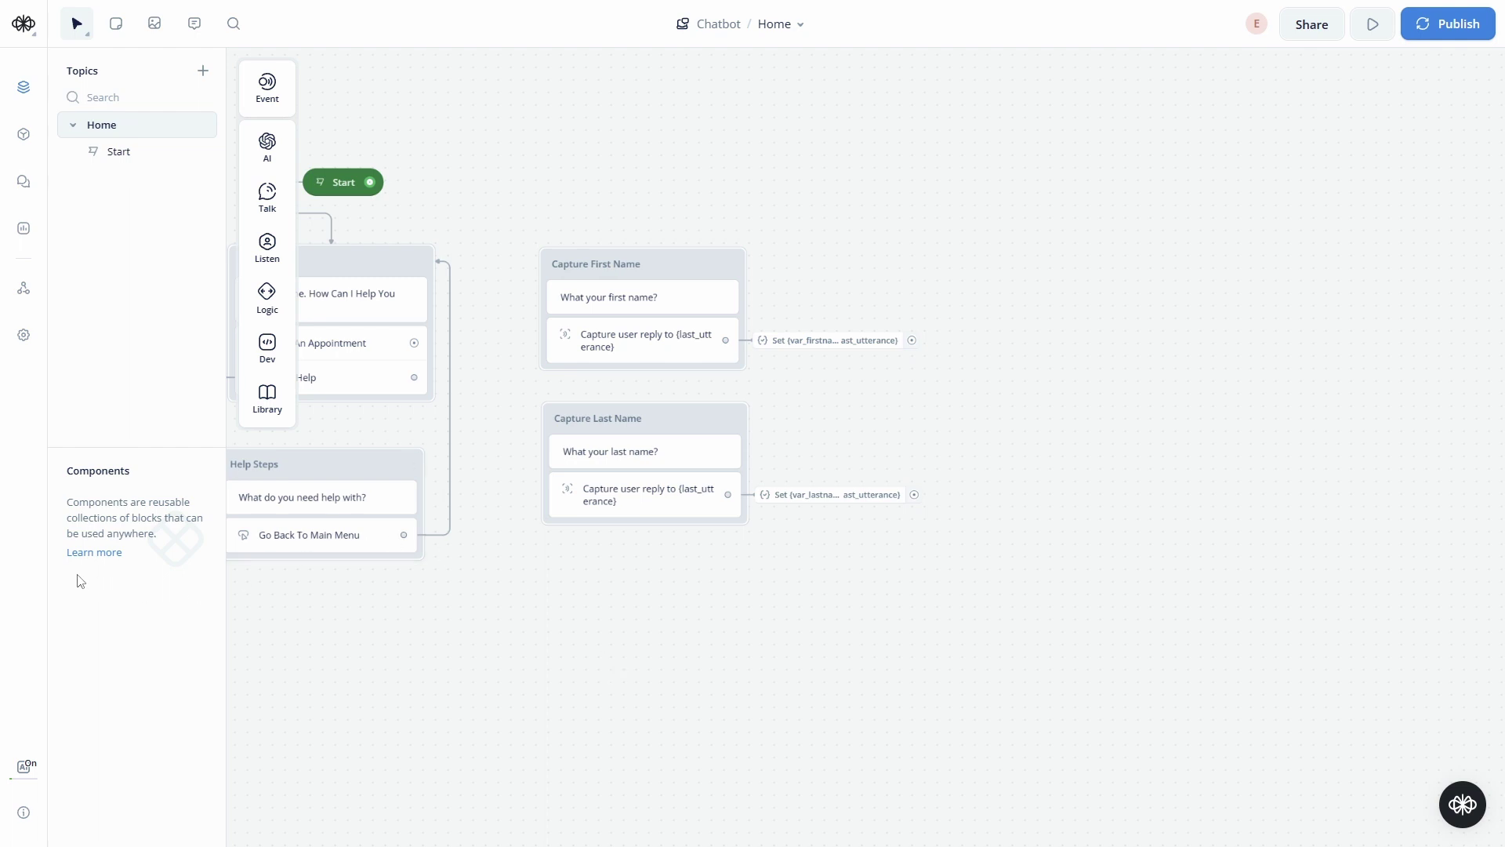
Duplicate Capture Last Name, place the copy below it, and rename it Capture Email
right_click(697, 421)
left_click(740, 650)
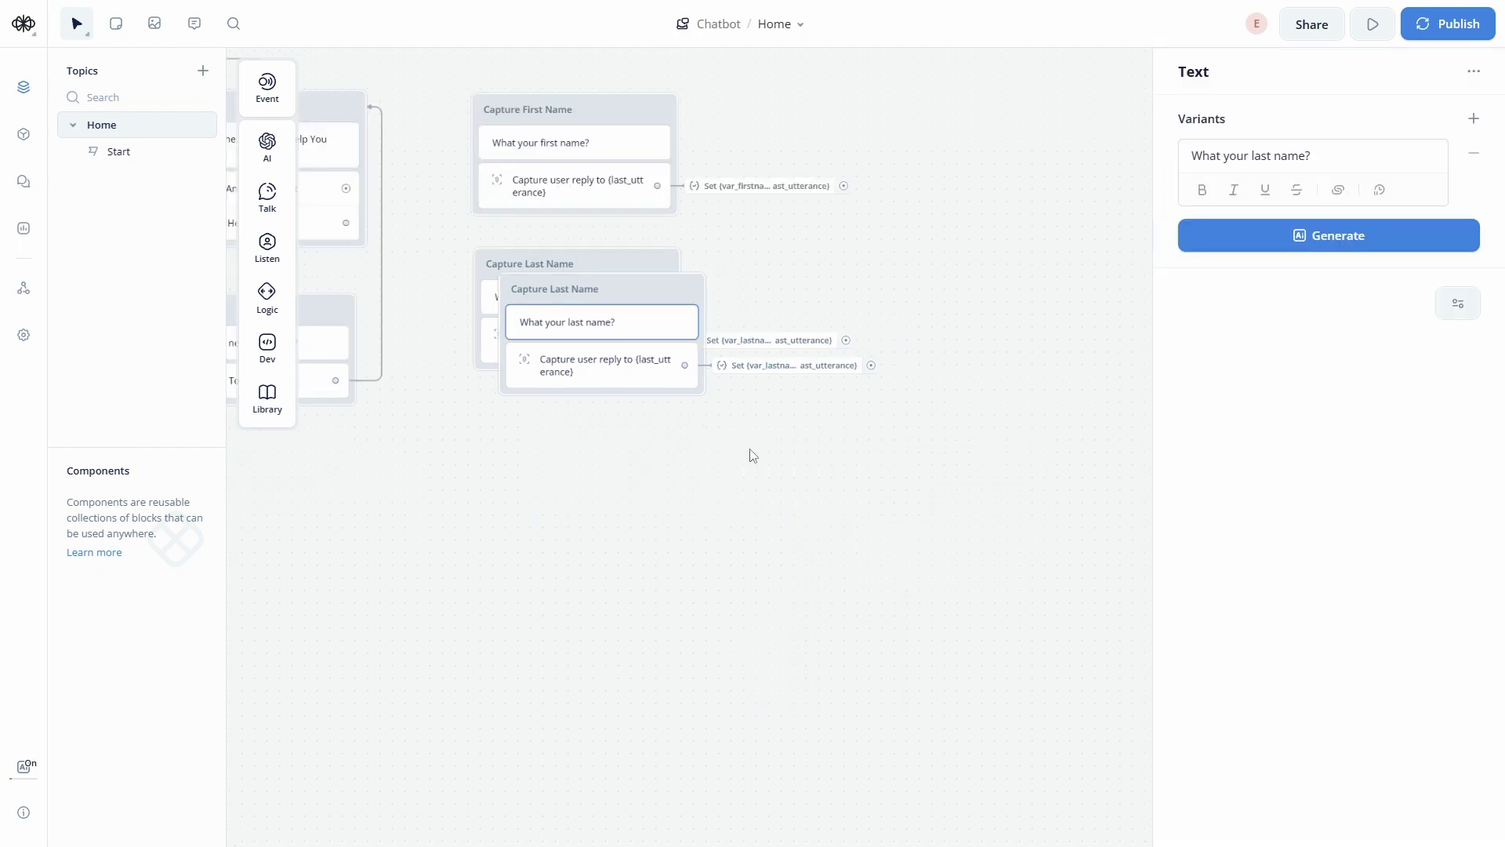
left_click_drag(619, 307, 641, 436)
double_click(641, 433)
type("Email")
left_click(596, 466)
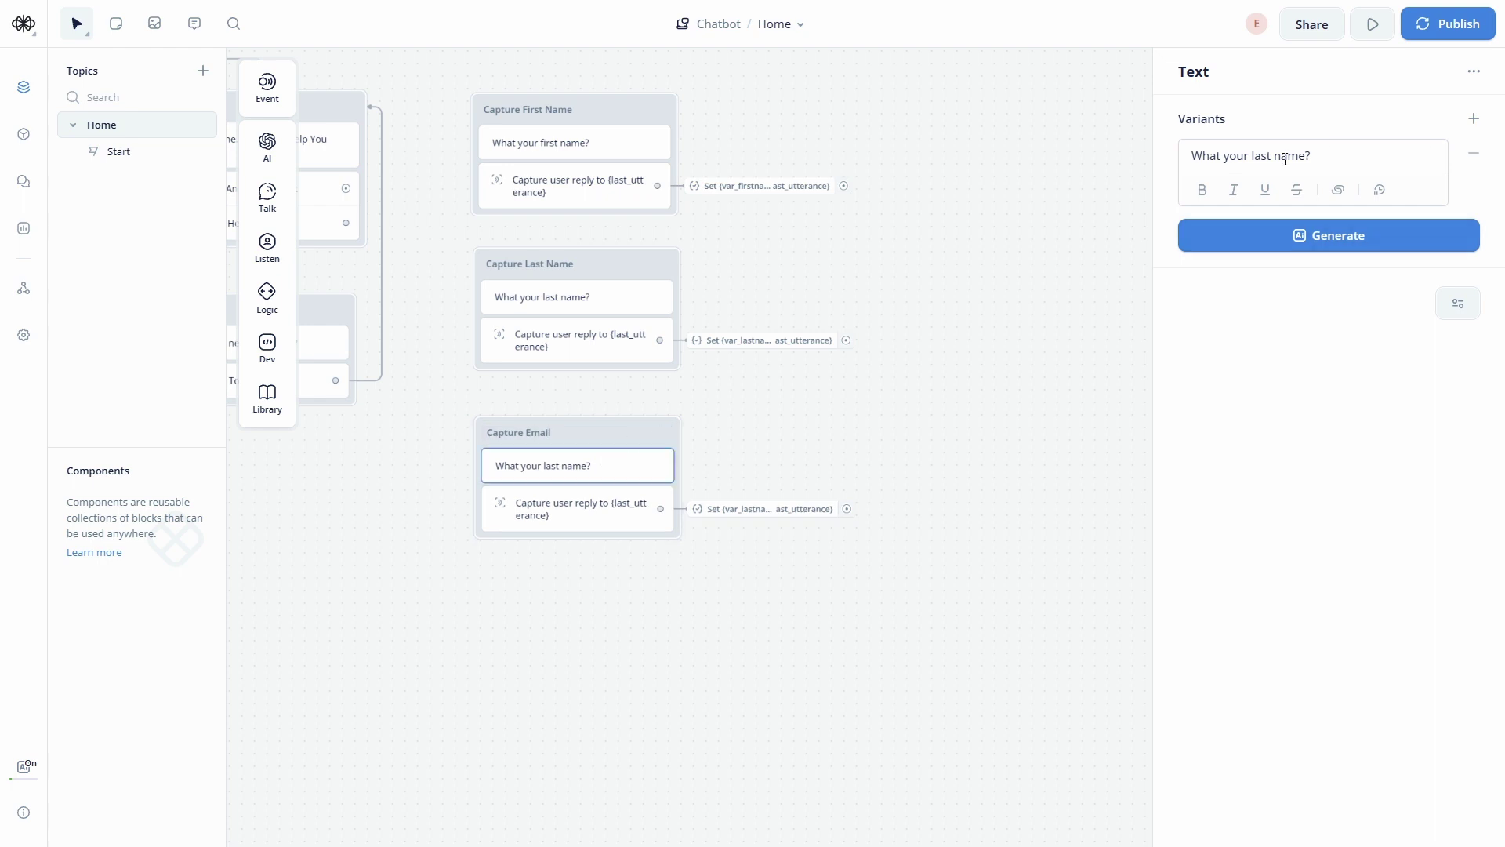
Change the Capture Email question to ask for the user's email address, saving the reply to var_email
left_click(1276, 155)
left_click_drag(1252, 155, 1371, 155)
type("email add")
key("BackSpace")
key("BackSpace")
key("BackSpace")
key("BackSpace")
key("BackSpace")
key("BackSpace")
key("BackSpace")
key("BackSpace")
key("BackSpace")
key("BackSpace")
key("BackSpace")
key("BackSpace")
key("BackSpace")
key("BackSpace")
key("BackSpace")
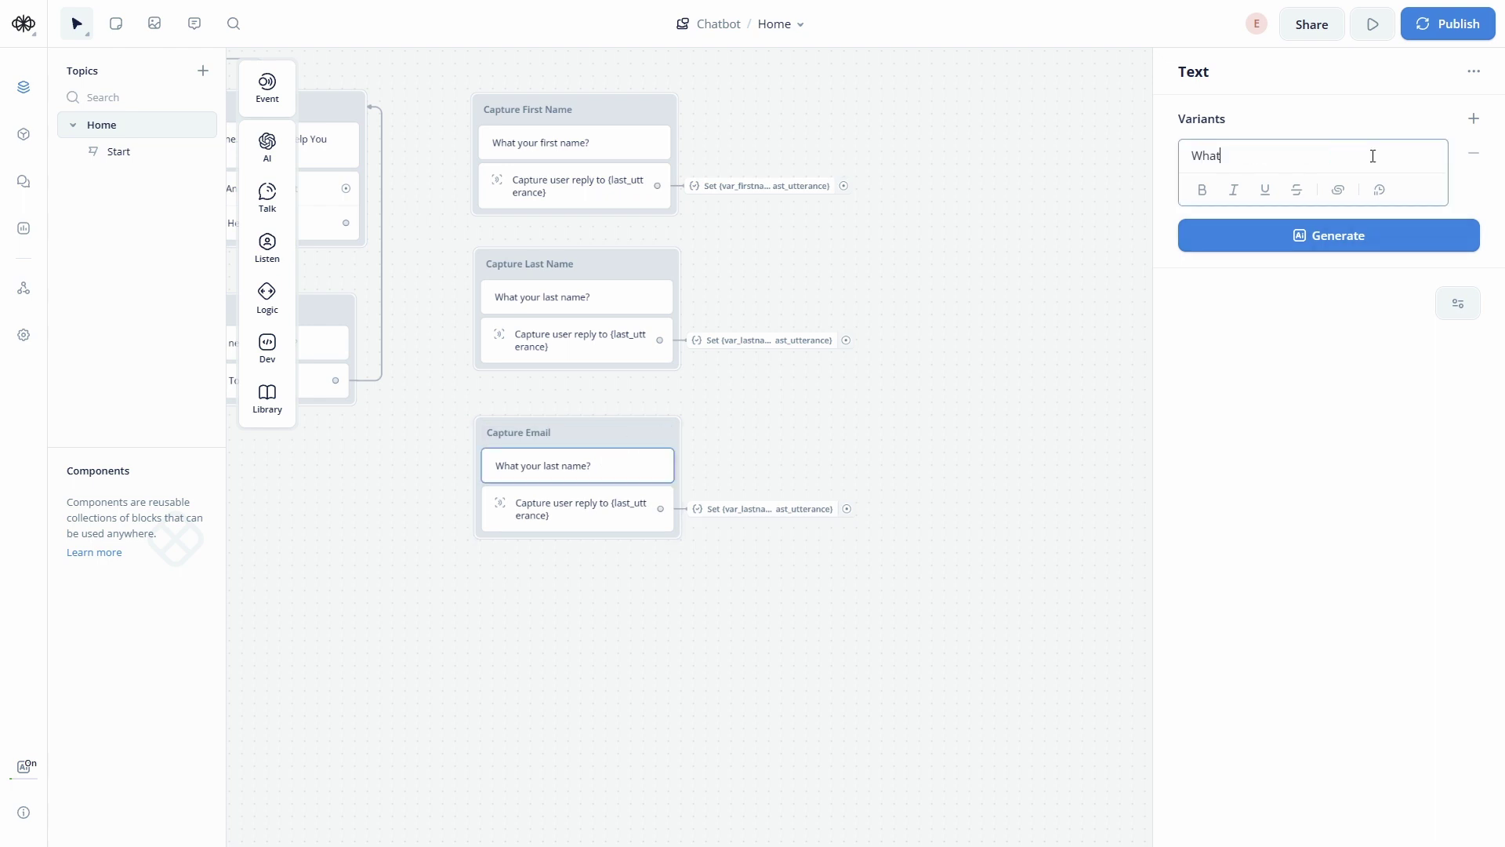
type("email address can you")
key("BackSpace")
key("BackSpace")
key("BackSpace")
key("BackSpace")
key("BackSpace")
key("BackSpace")
key("BackSpace")
key("BackSpace")
type("contact you at?")
key("Tab")
left_click(1321, 292)
left_click(1354, 151)
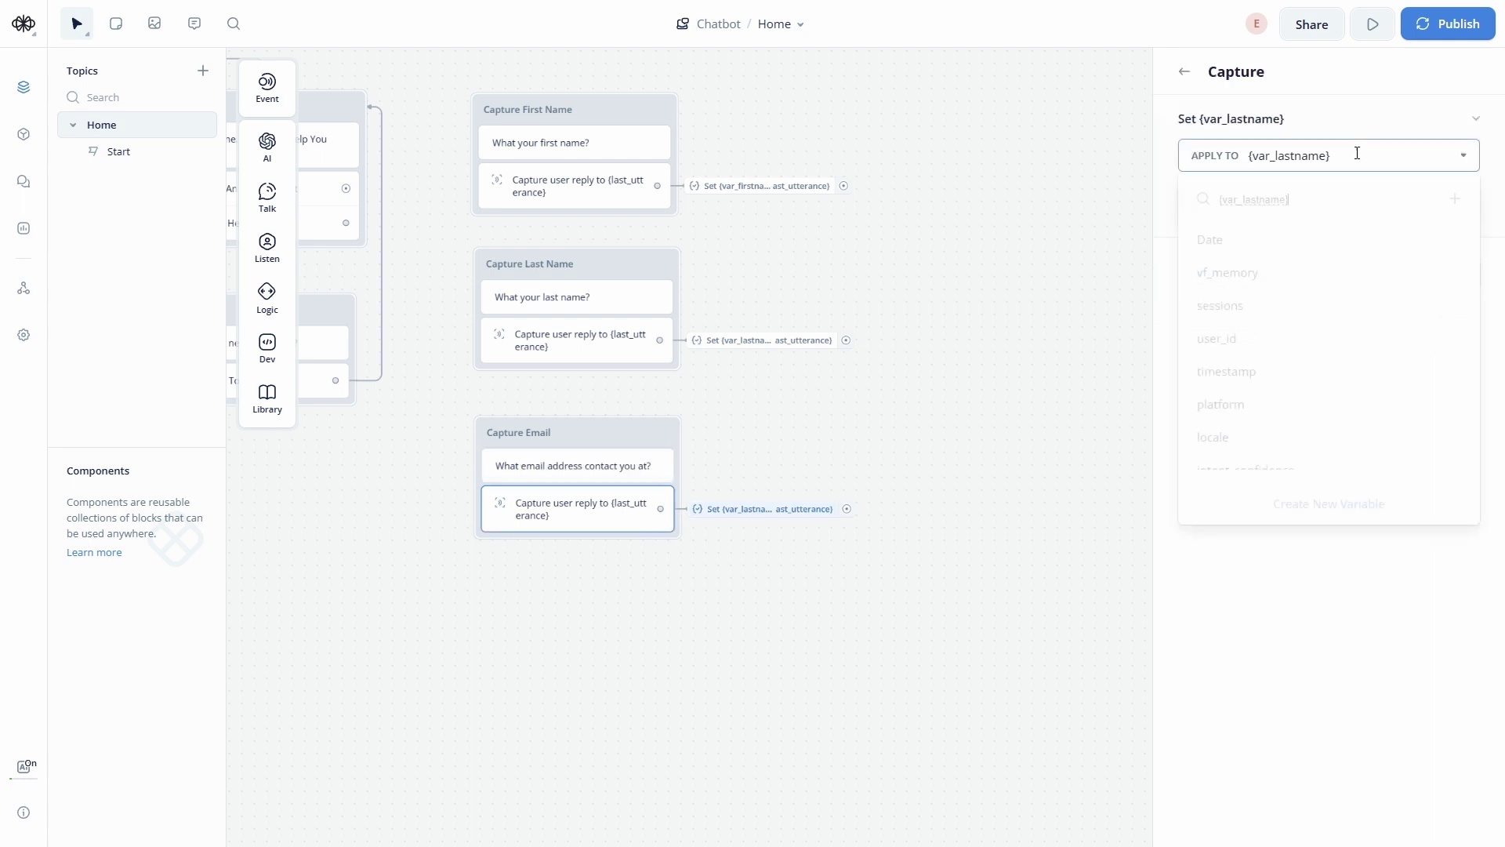
left_click(1286, 350)
Duplicate Capture Email below itself and rename the copy Capture Phone
right_click(595, 440)
left_click(631, 668)
left_click_drag(611, 328, 586, 482)
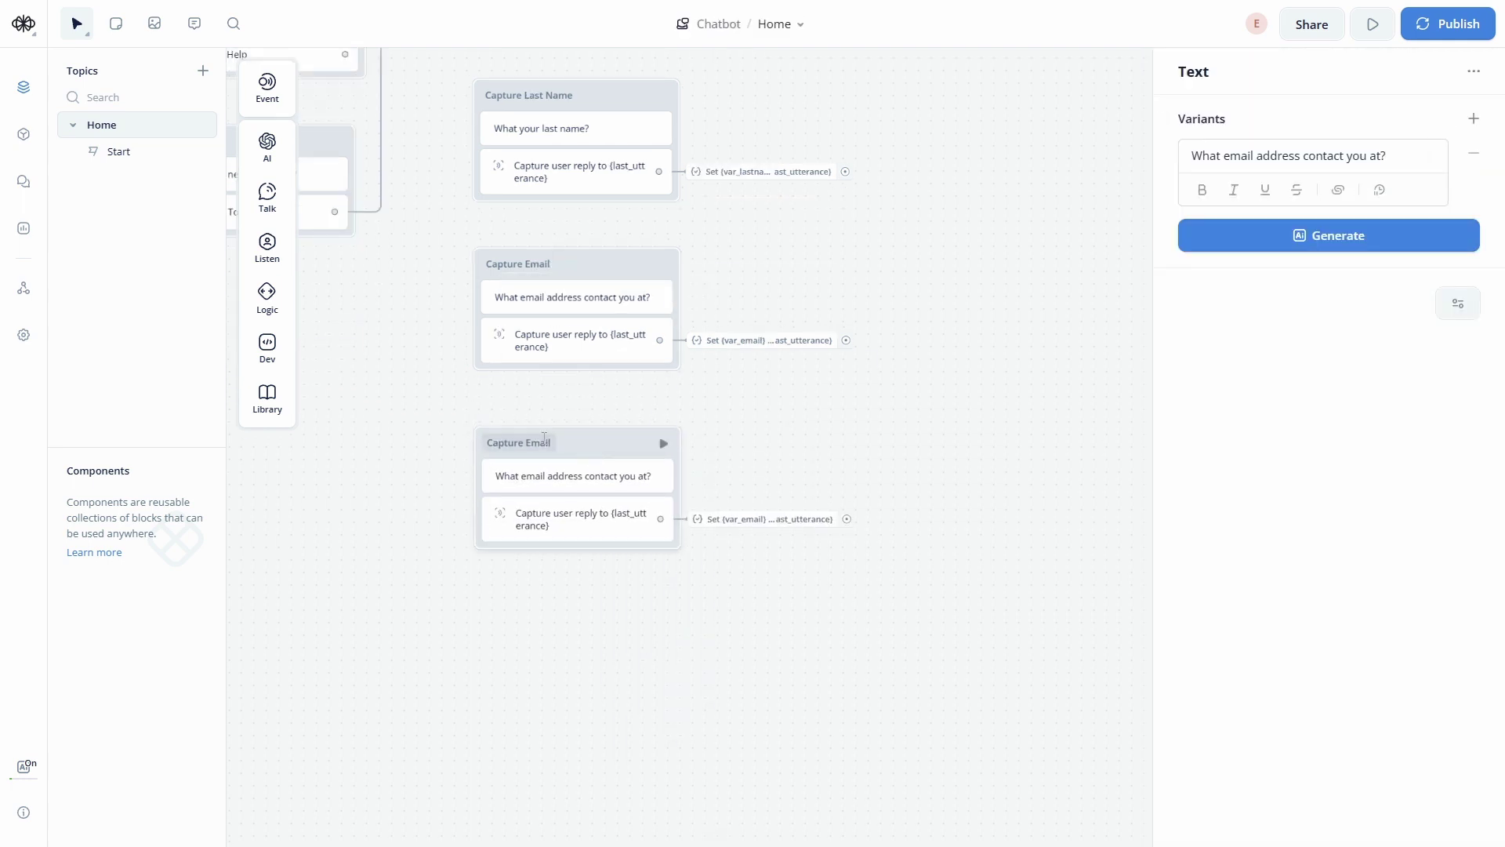
double_click(535, 442)
type("Phone")
Make Capture Phone ask 'Please enter your phone number.' and save the reply to var_phonenumber
triple_click(1252, 163)
type("Please enter your phone number.")
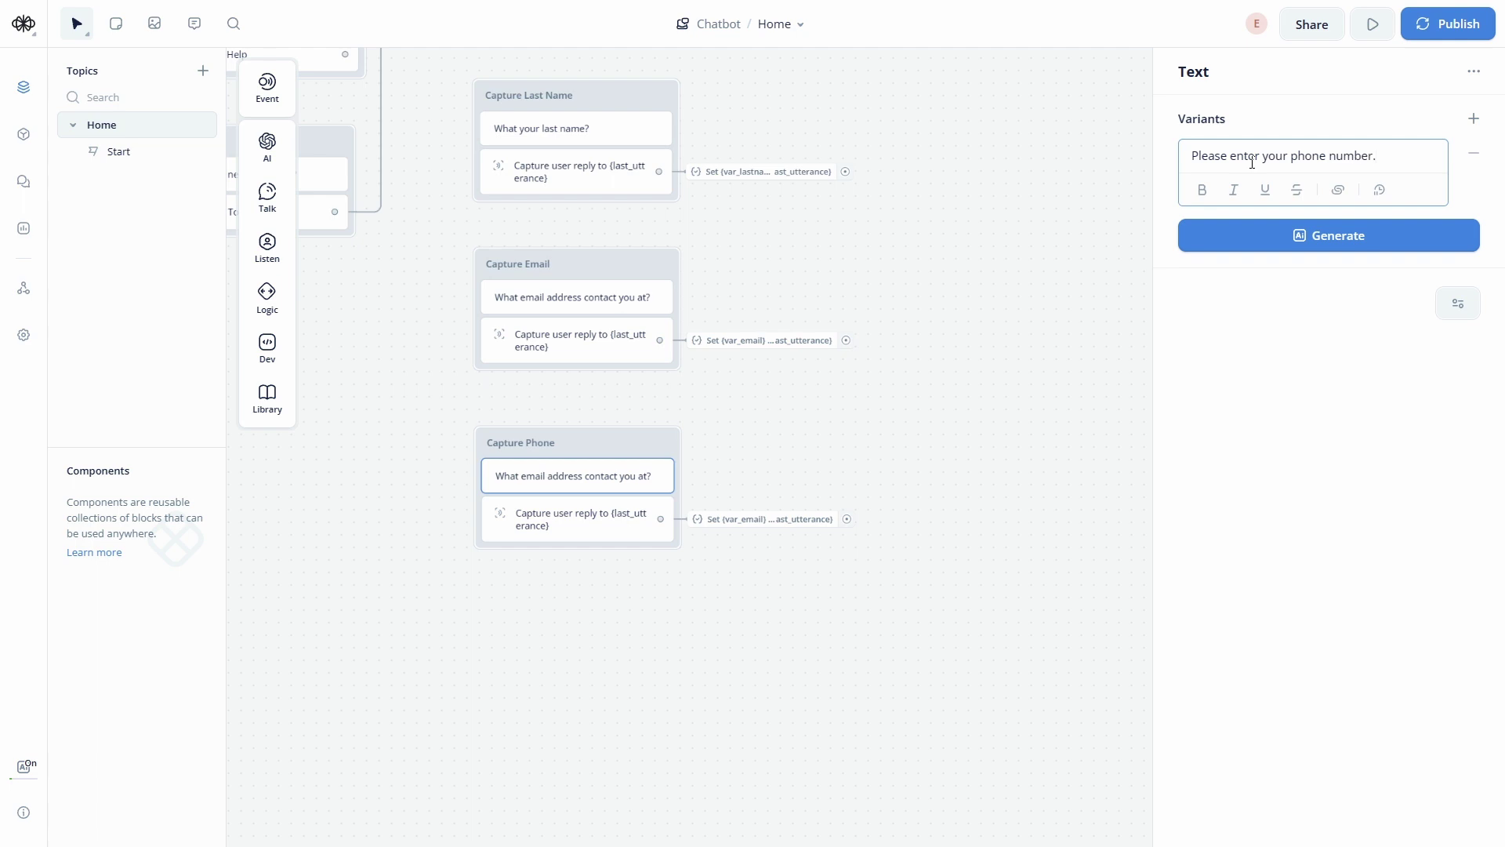
key("Tab")
left_click(1354, 156)
left_click(1289, 414)
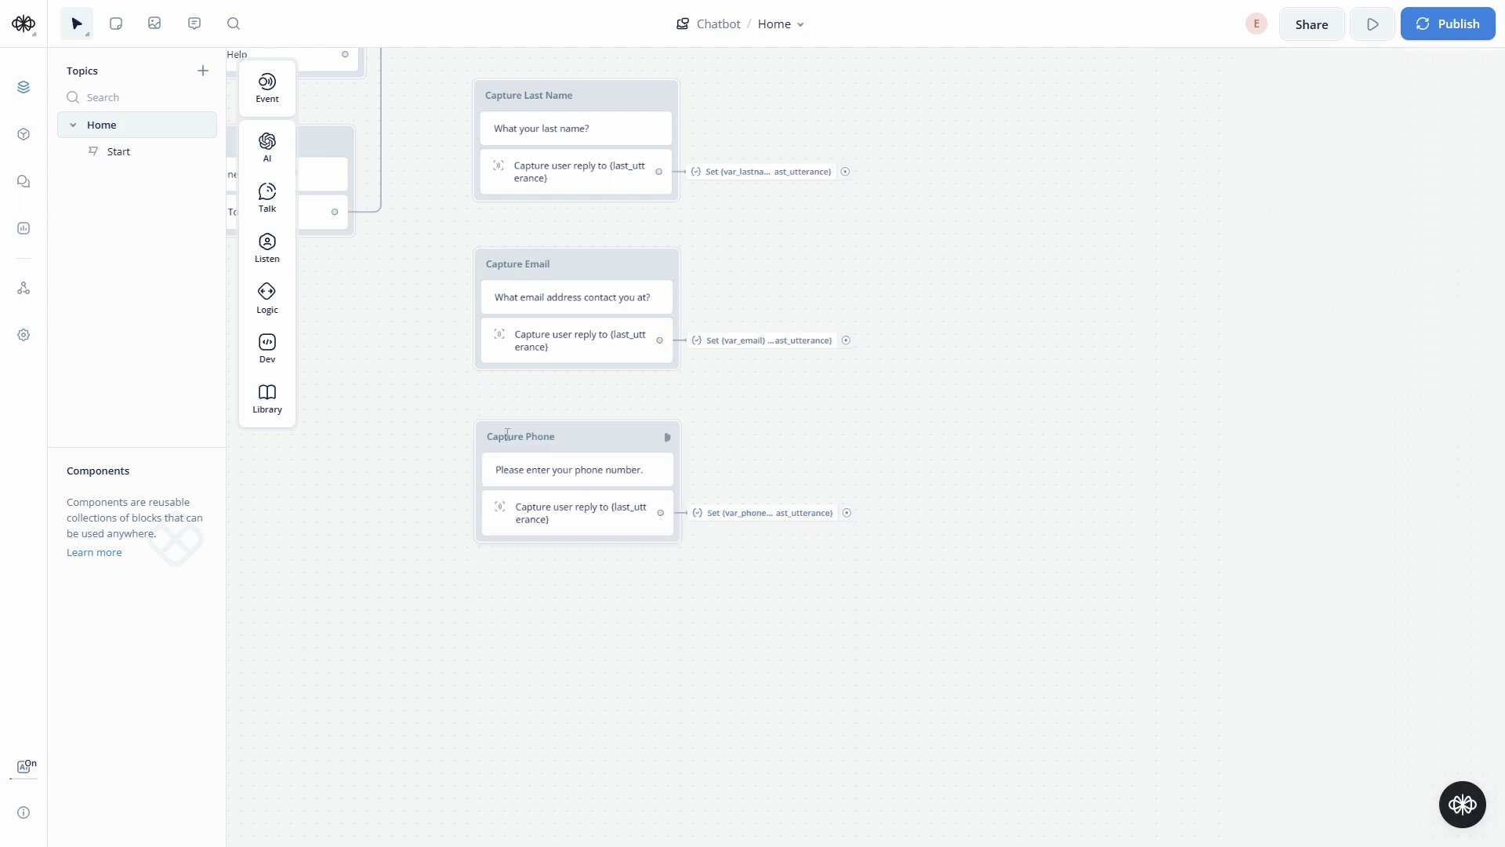
left_click_drag(932, 358, 993, 562)
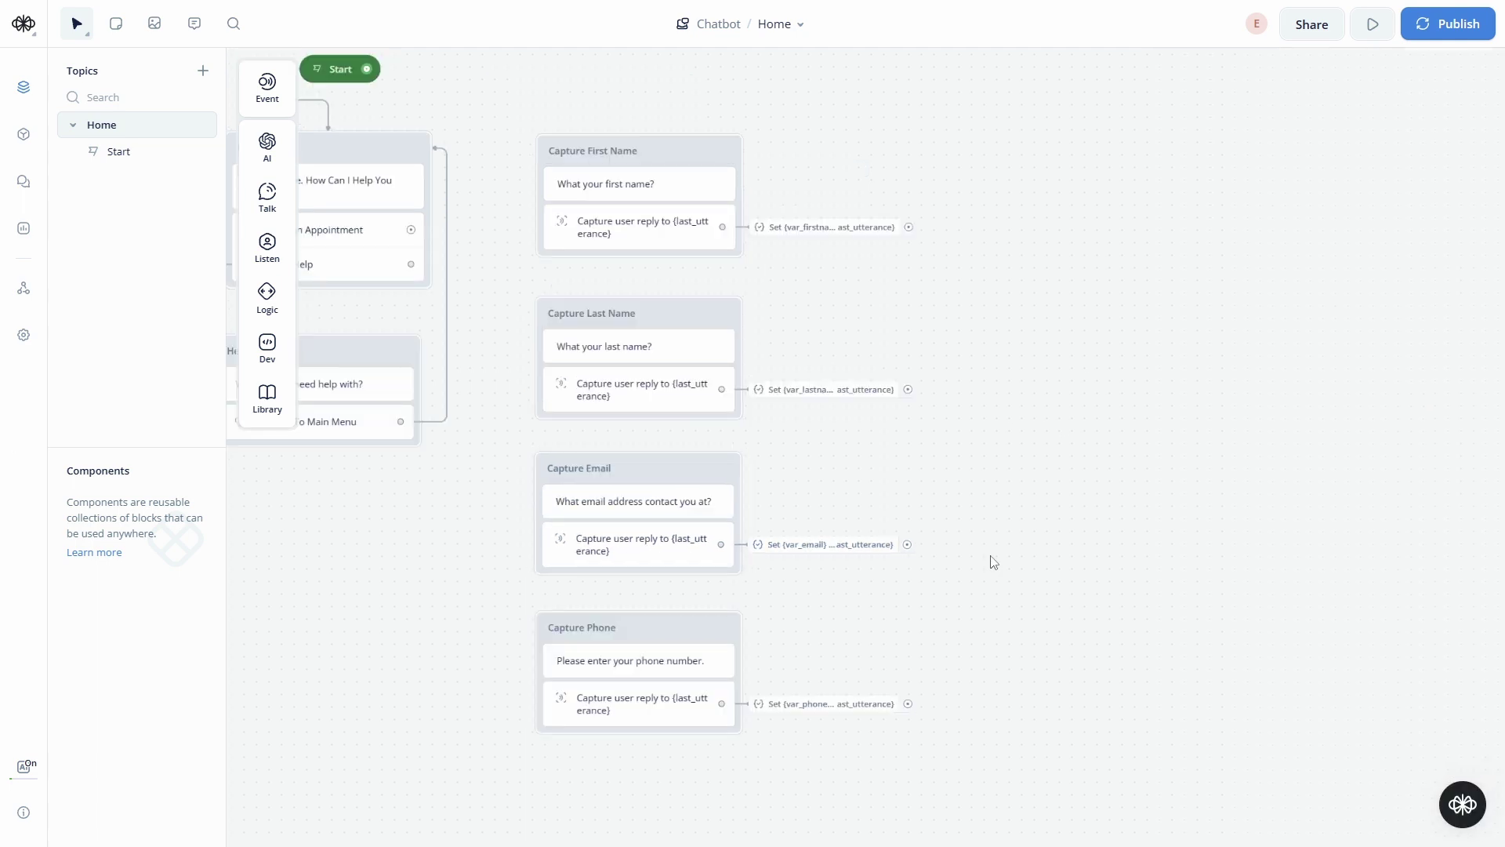
scroll(996, 510, "left", 1)
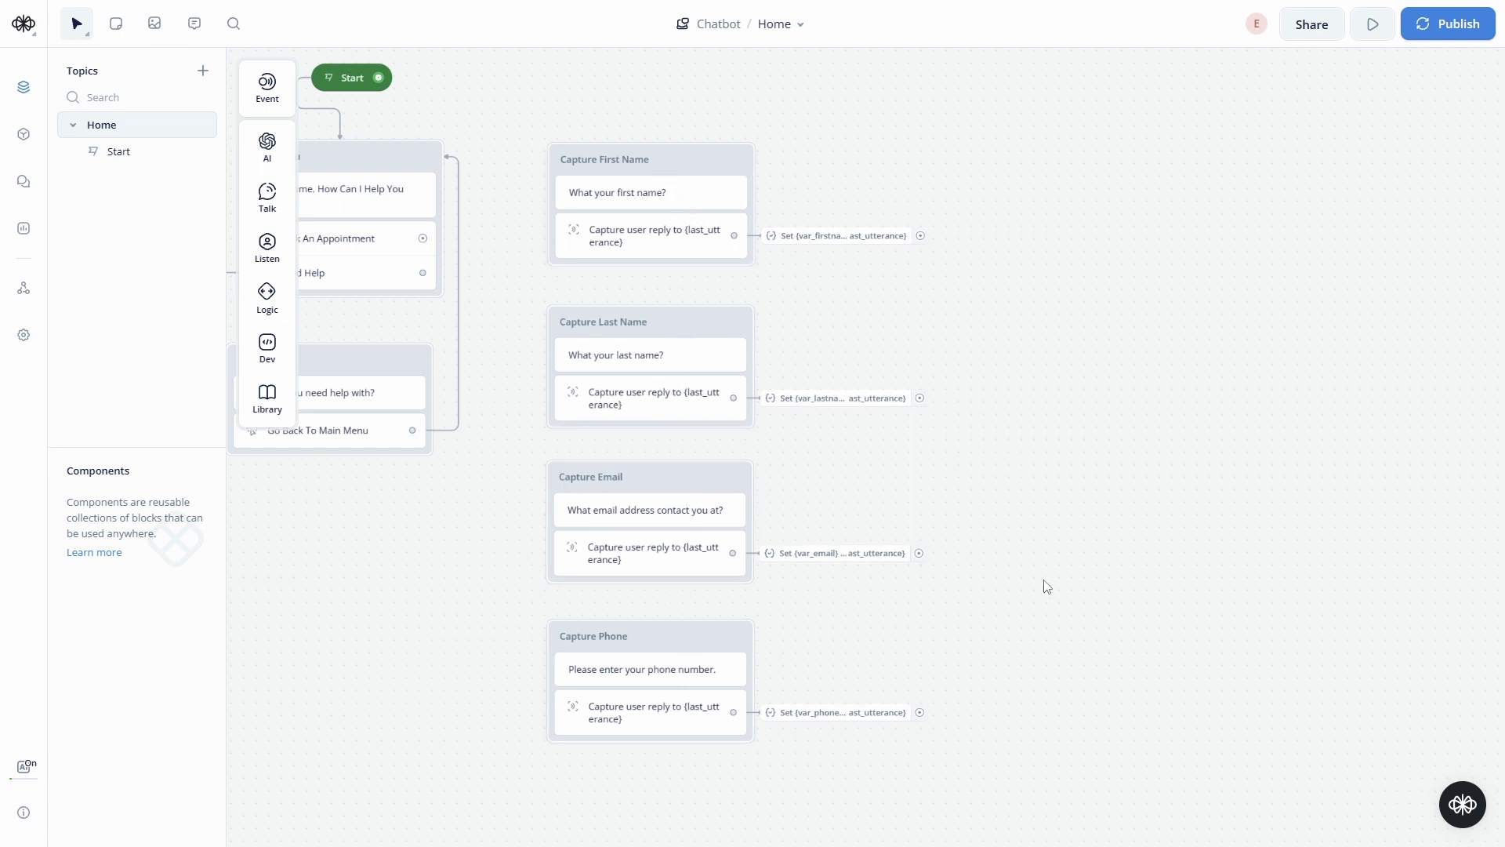
scroll(1017, 576, "right", 3)
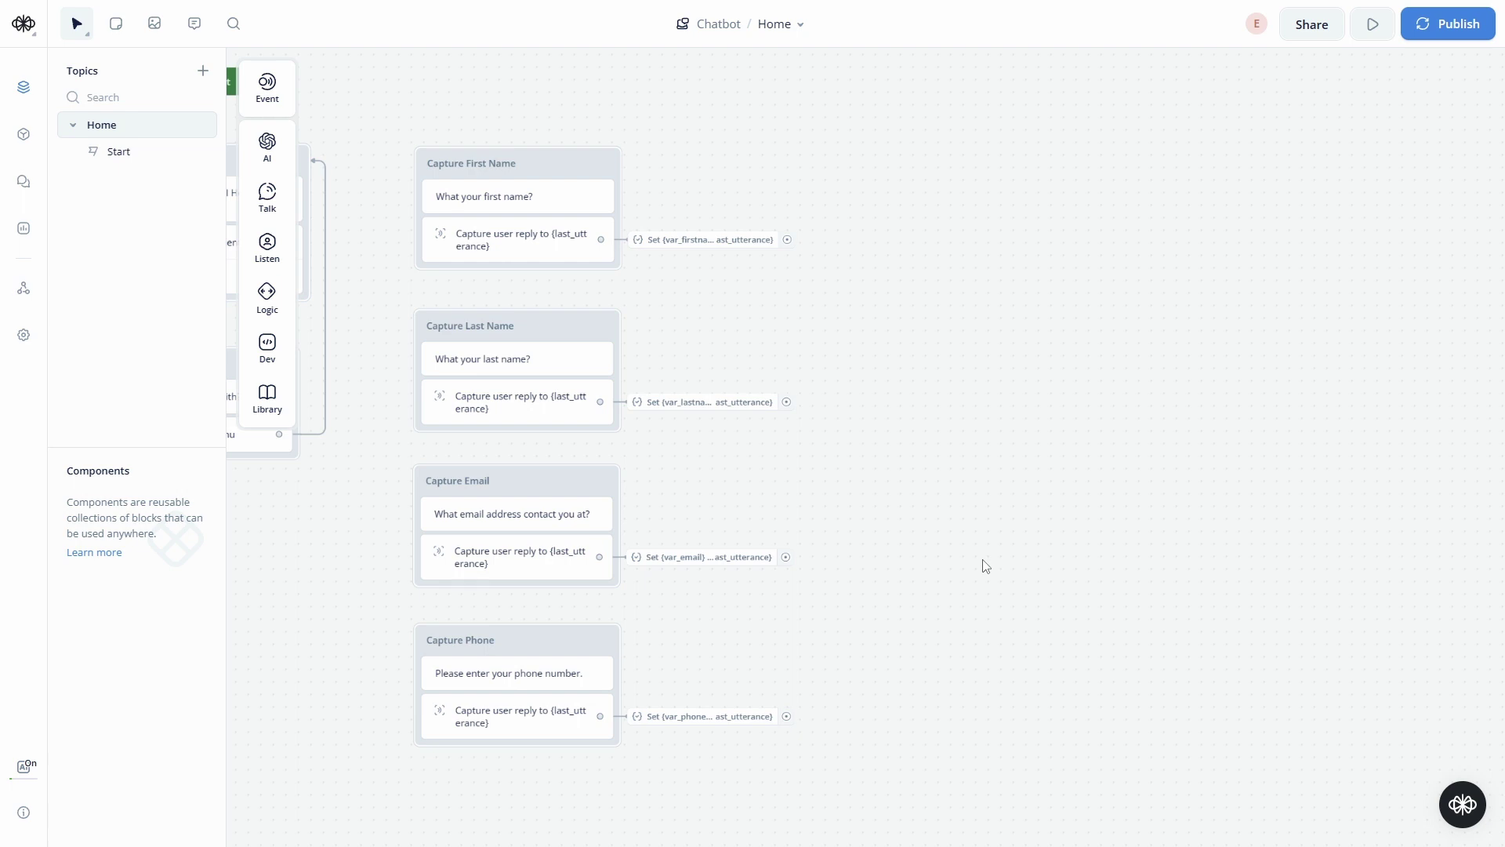
scroll(954, 554, "right", 1)
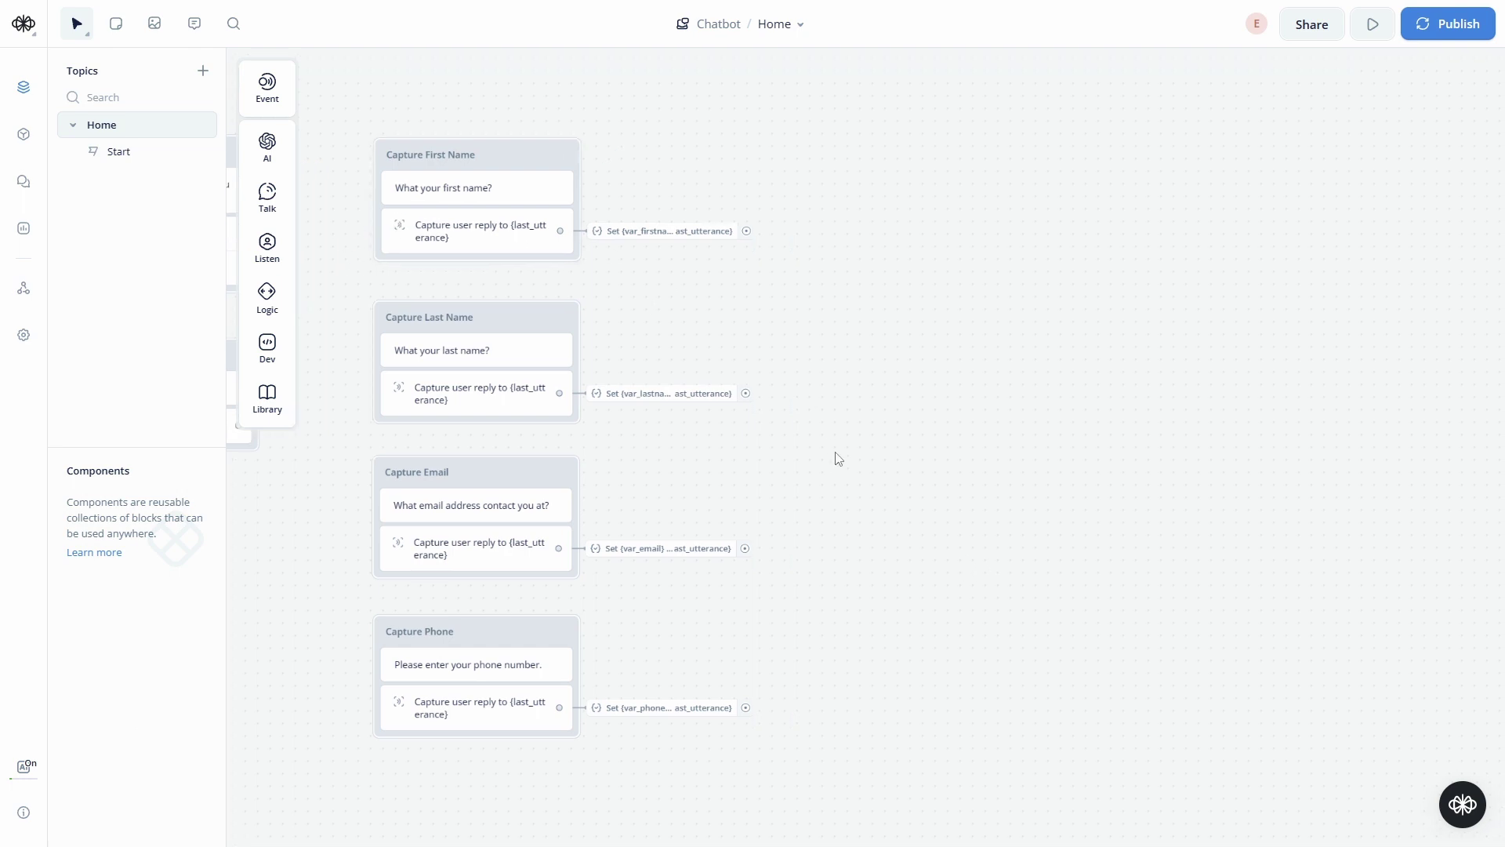
Duplicate Capture Phone, place the copy right of the column, and rename it Capture Date
right_click(506, 632)
left_click(602, 555)
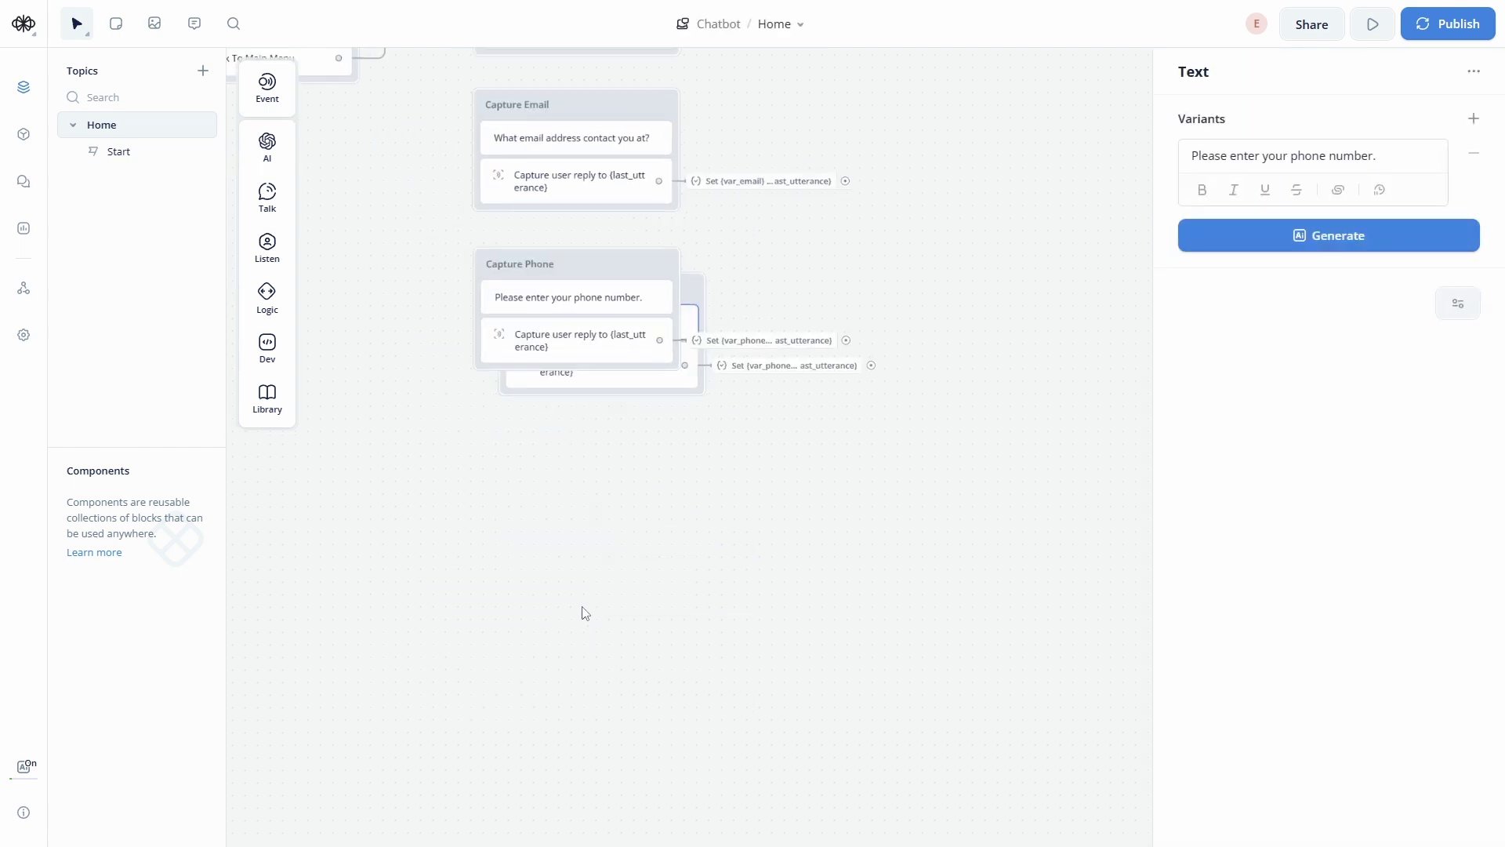
left_click_drag(1013, 345, 766, 581)
left_click_drag(407, 561, 854, 145)
scroll(766, 409, "up", 3)
scroll(884, 339, "down", 1)
left_click_drag(884, 339, 798, 222)
double_click(798, 222)
type("Date")
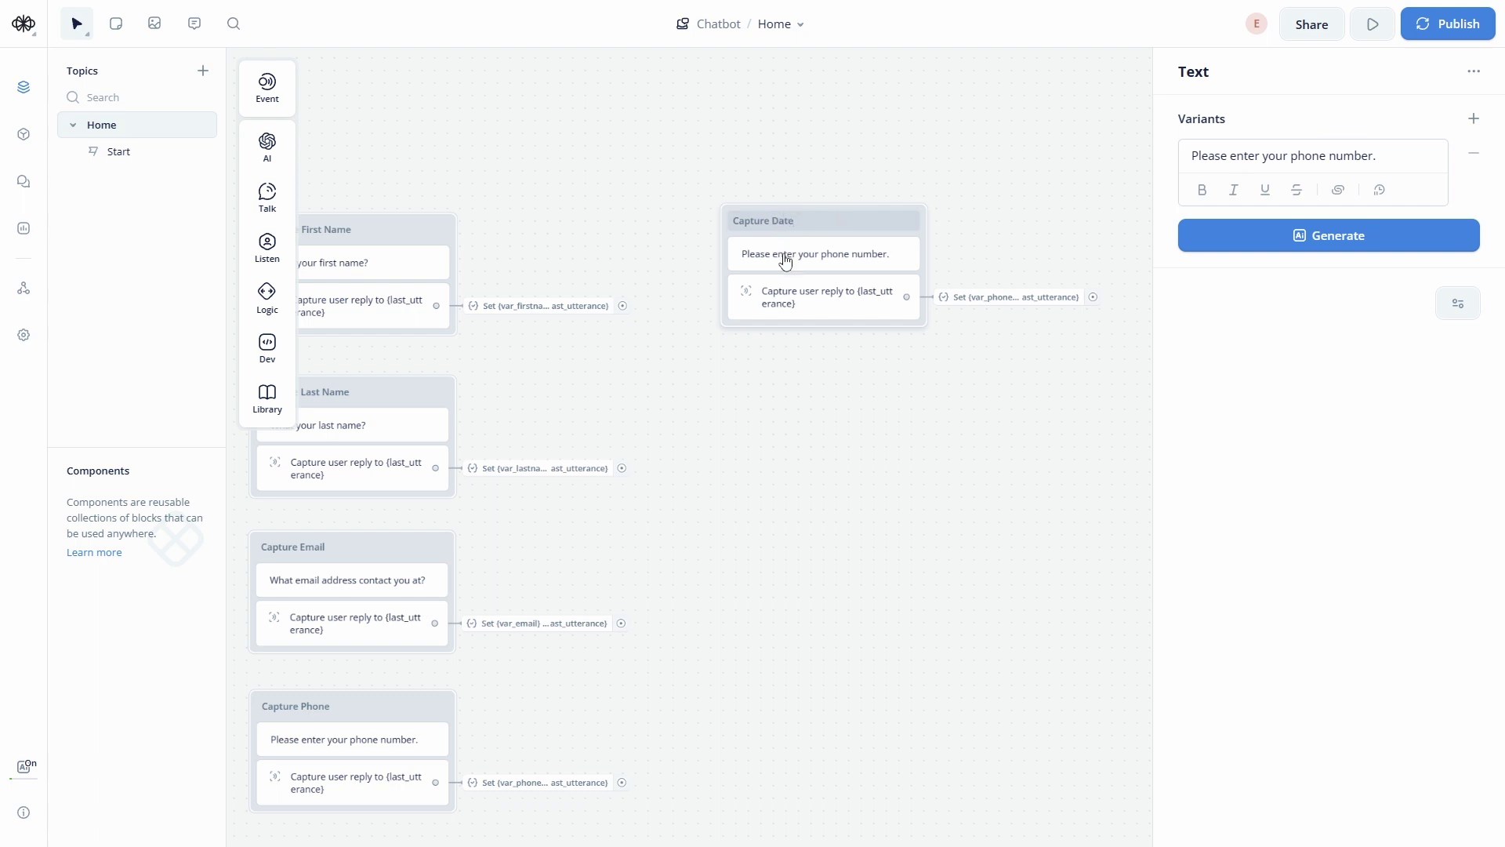
Set the Capture Date prompt to 'When shall I schedule your appointment?' and save the reply to var_date
triple_click(1352, 161)
type("Whebn")
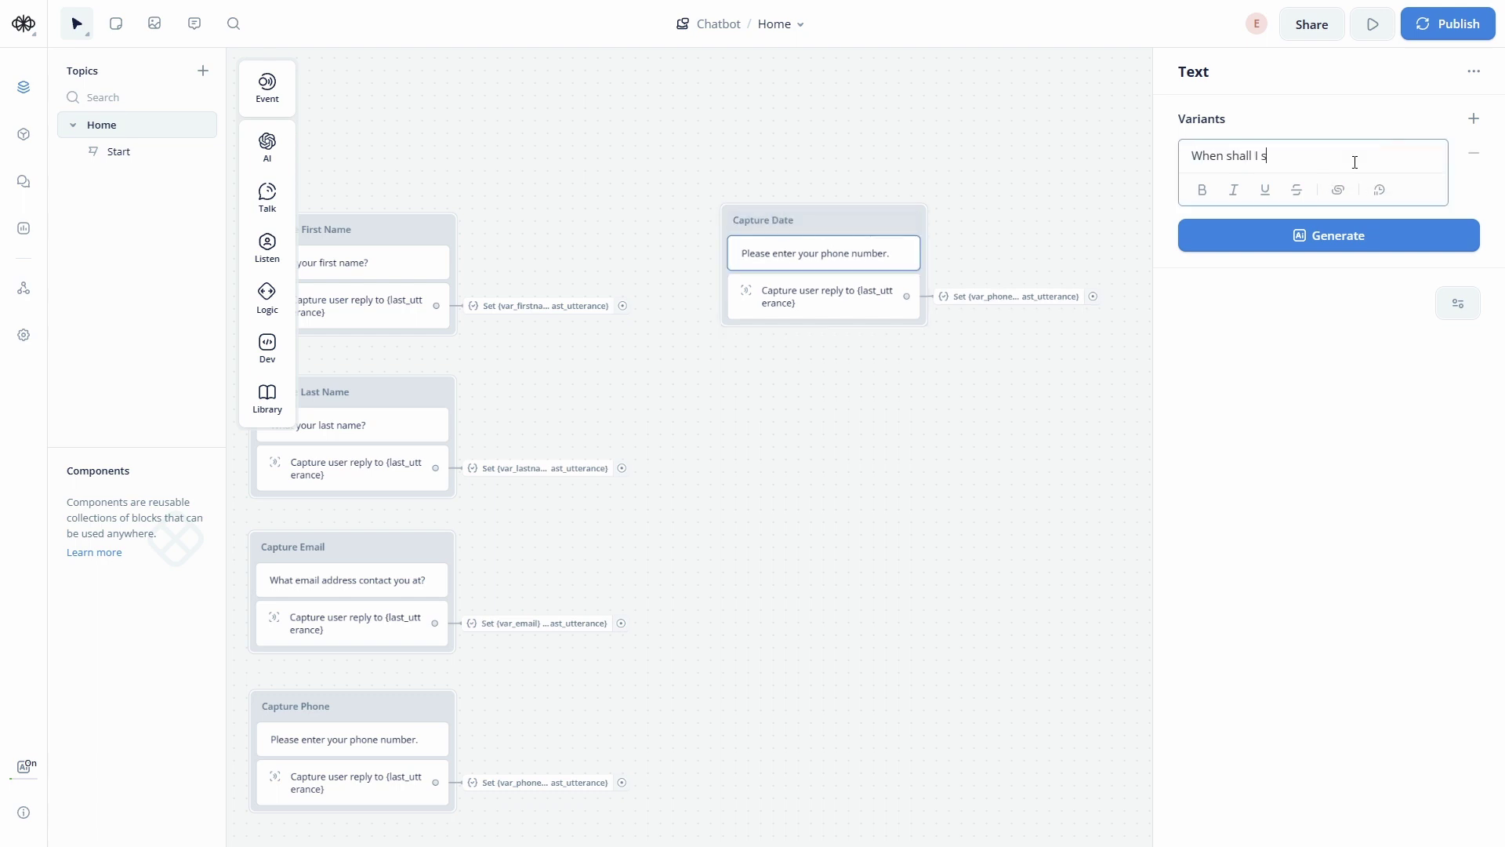
type("your appointment?")
key("Tab")
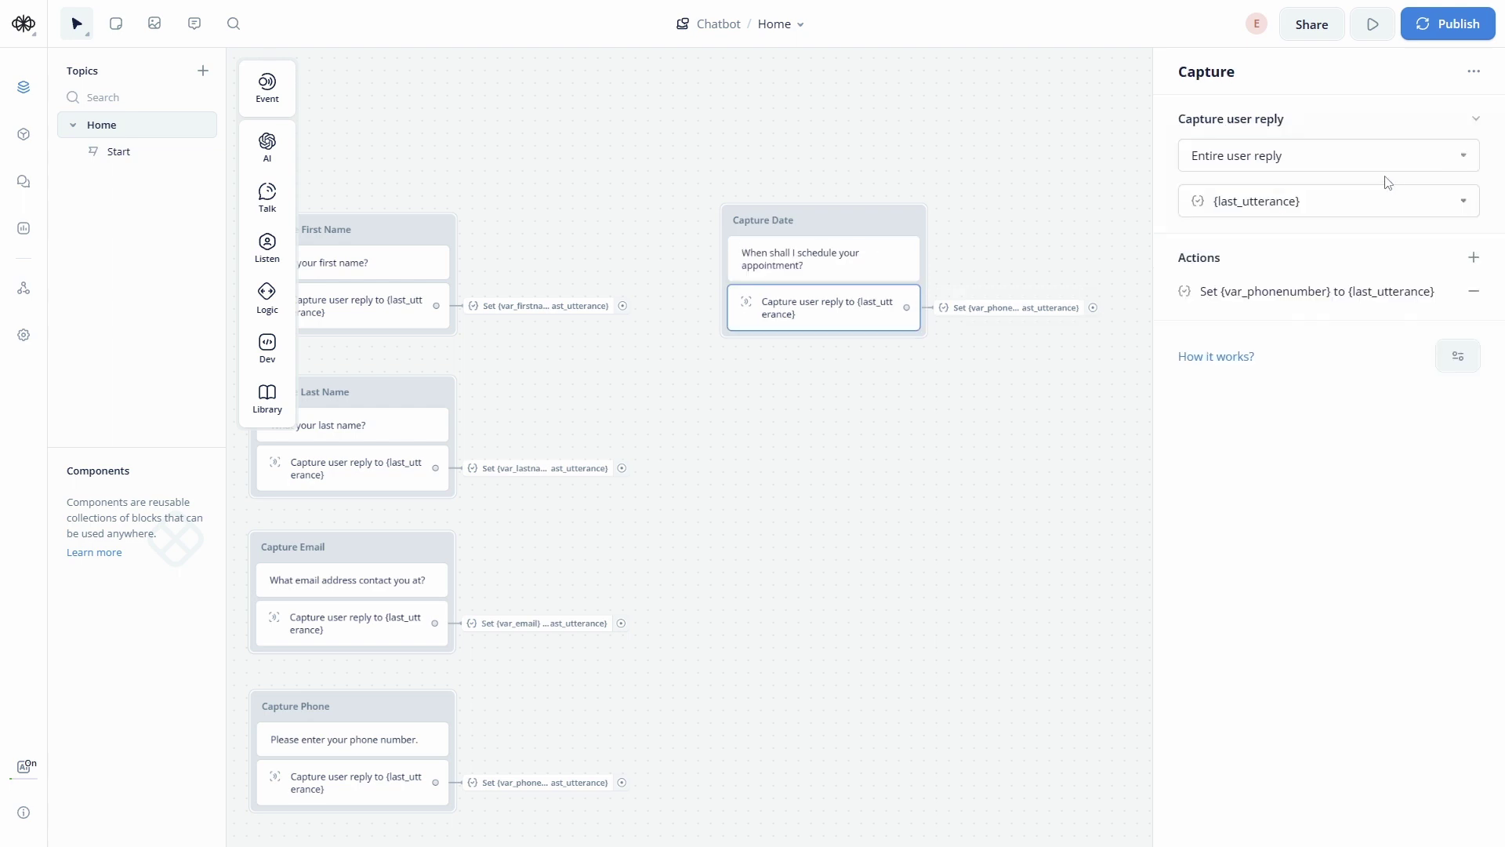
left_click(1319, 291)
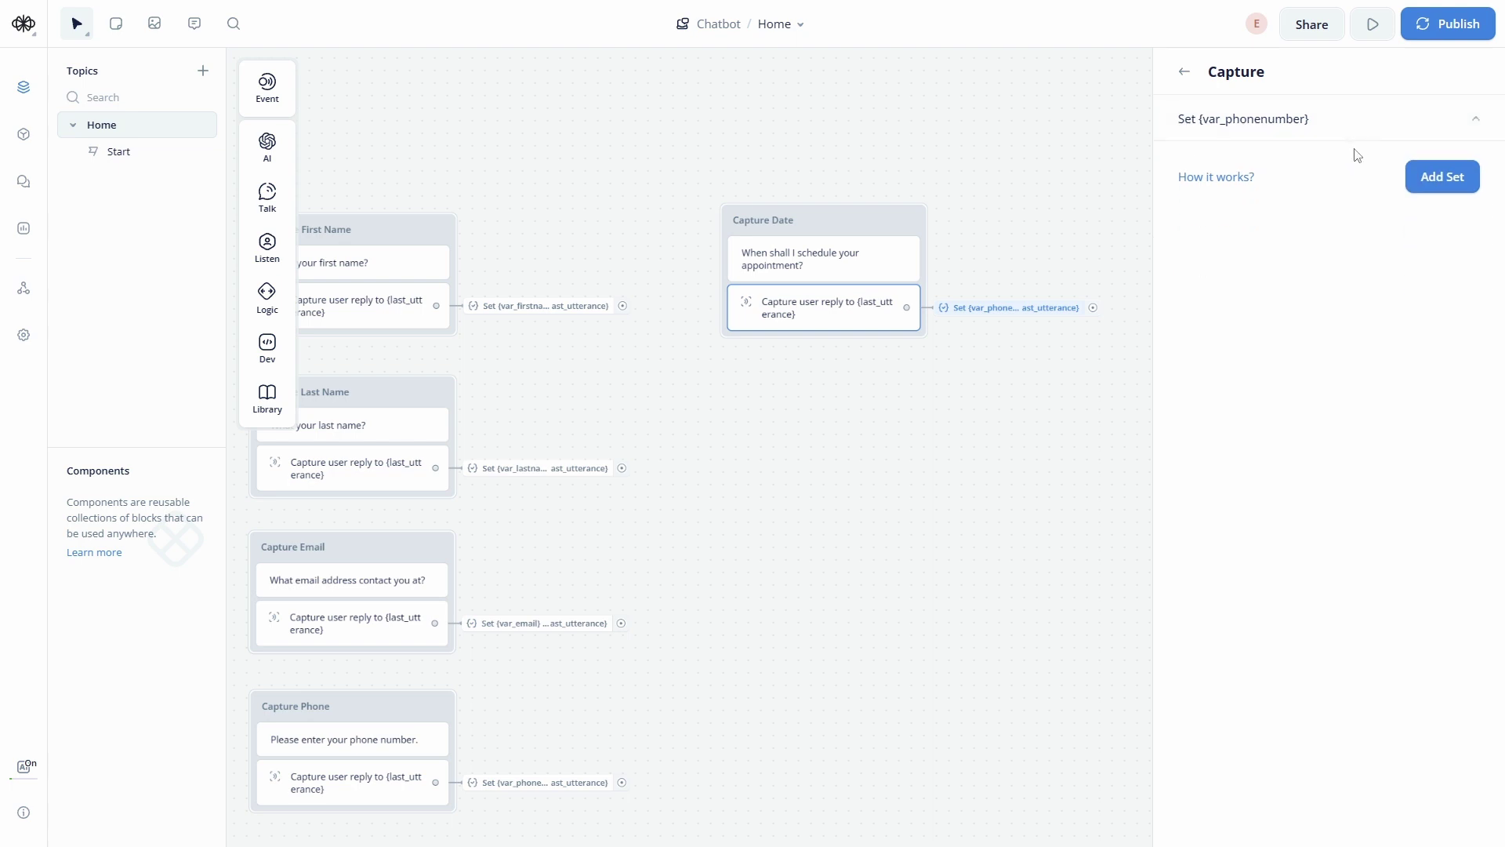
left_click(1355, 152)
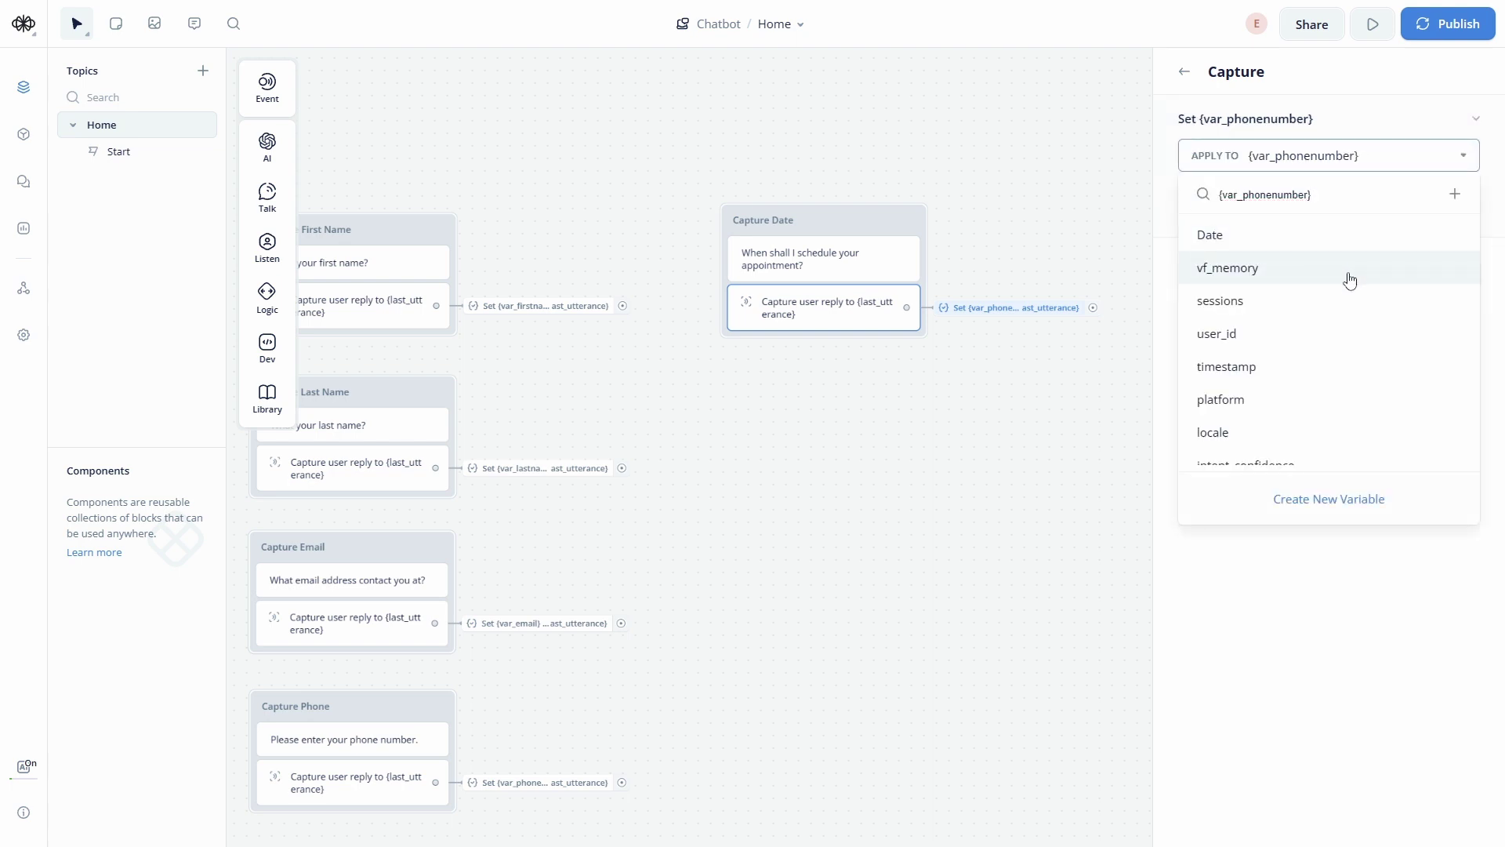
scroll(1347, 284, "down", 5)
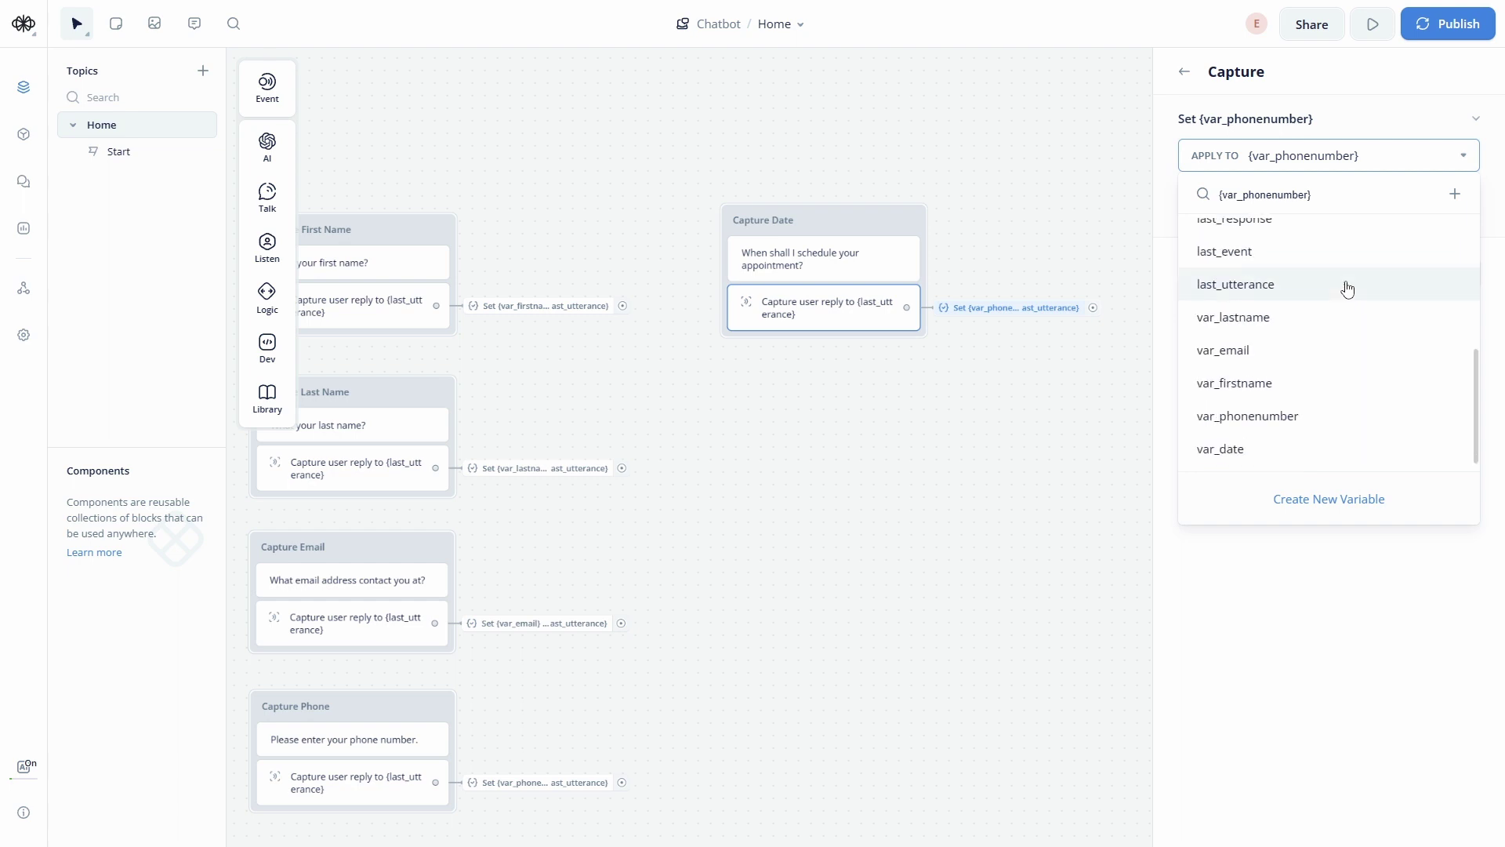
left_click(1275, 451)
left_click(1079, 444)
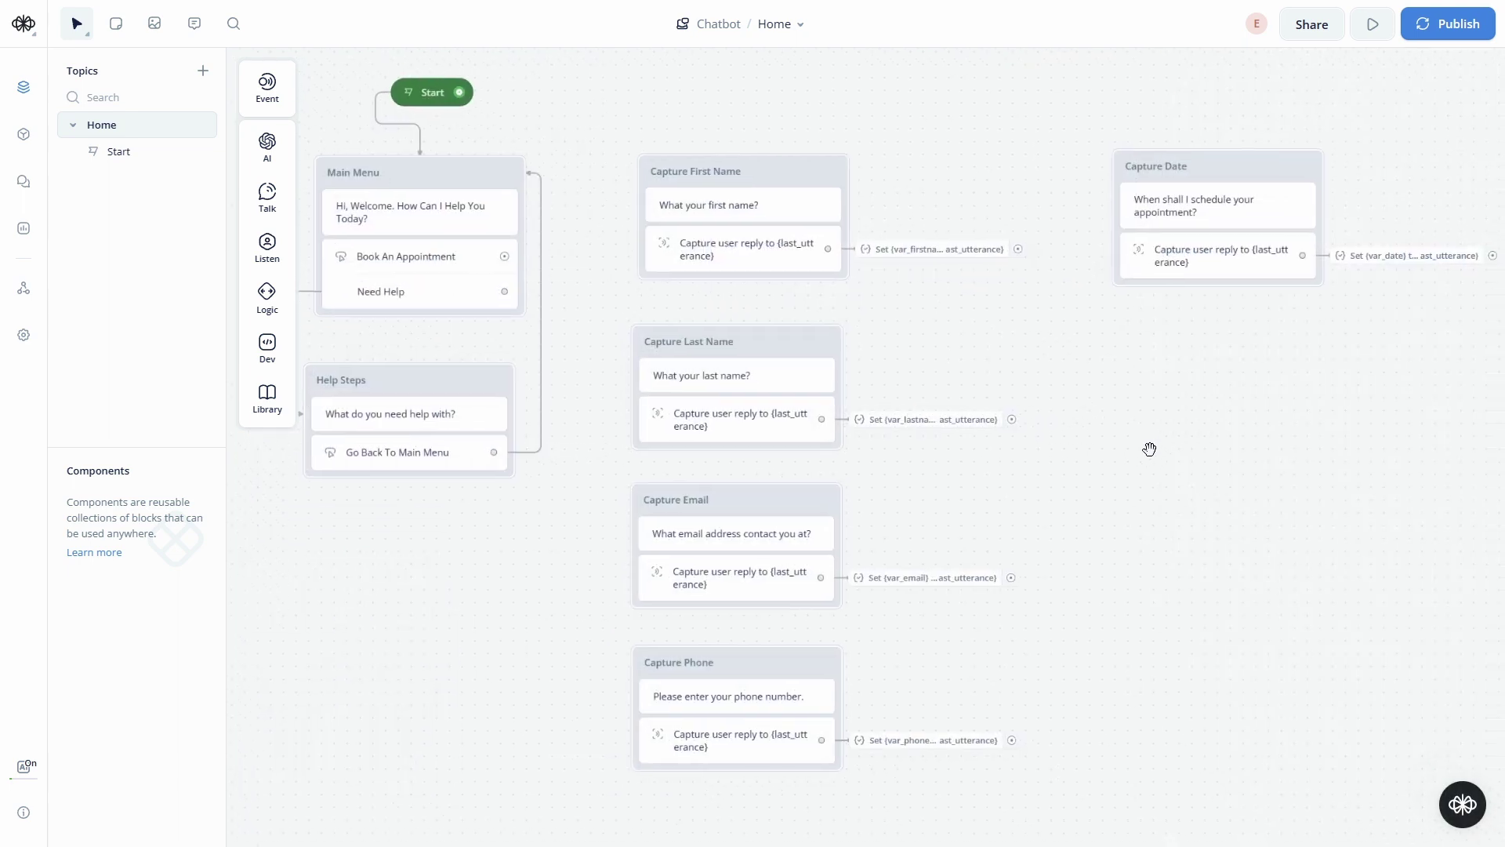
left_click_drag(601, 278, 664, 329)
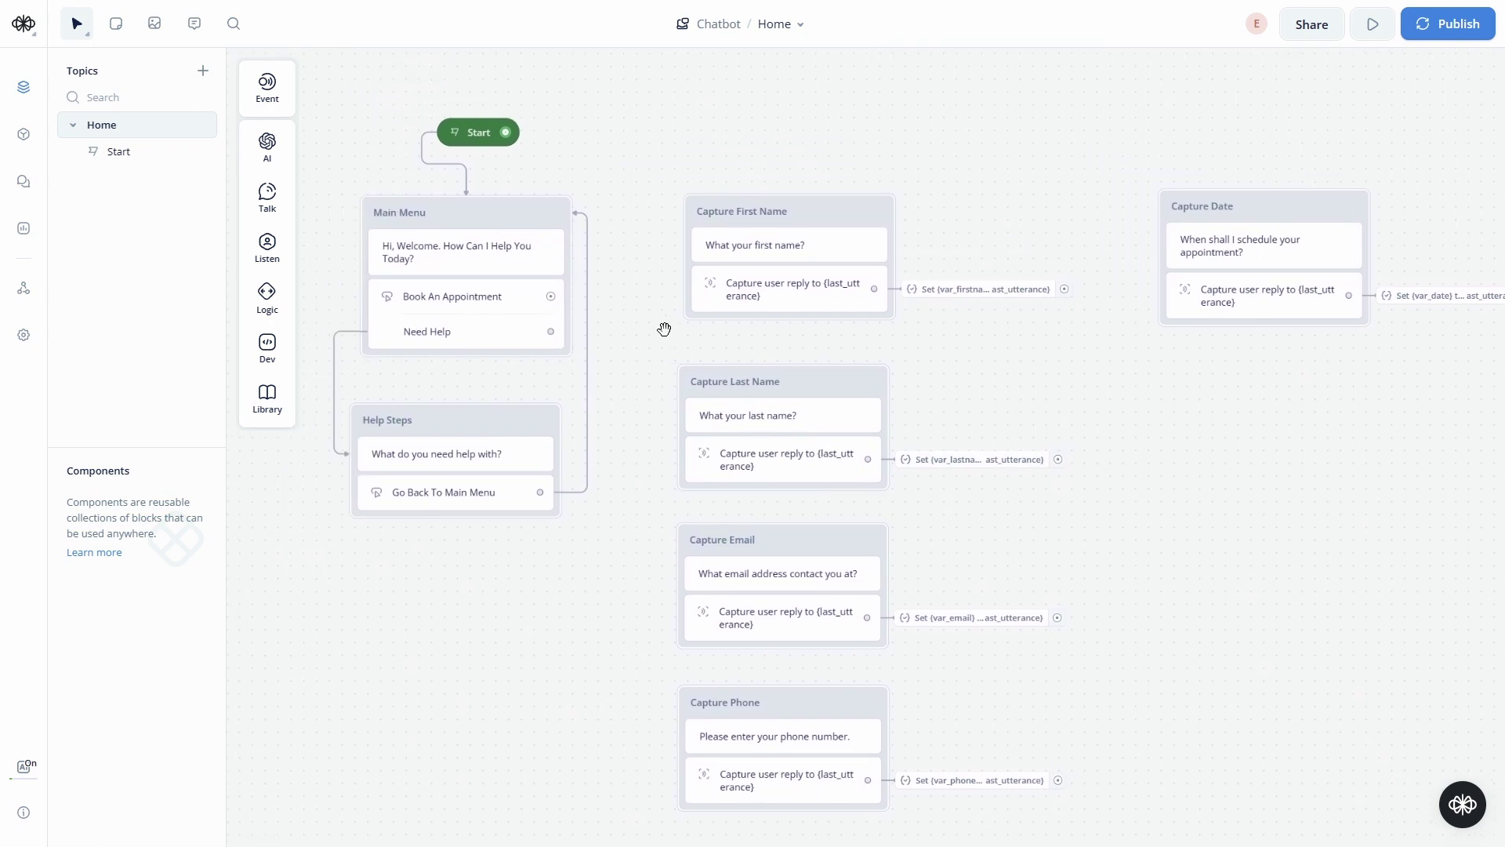
Connect Book An Appointment to Capture First Name, then make First Name jump to Capture Last Name
left_click_drag(551, 296, 815, 235)
left_click(823, 295)
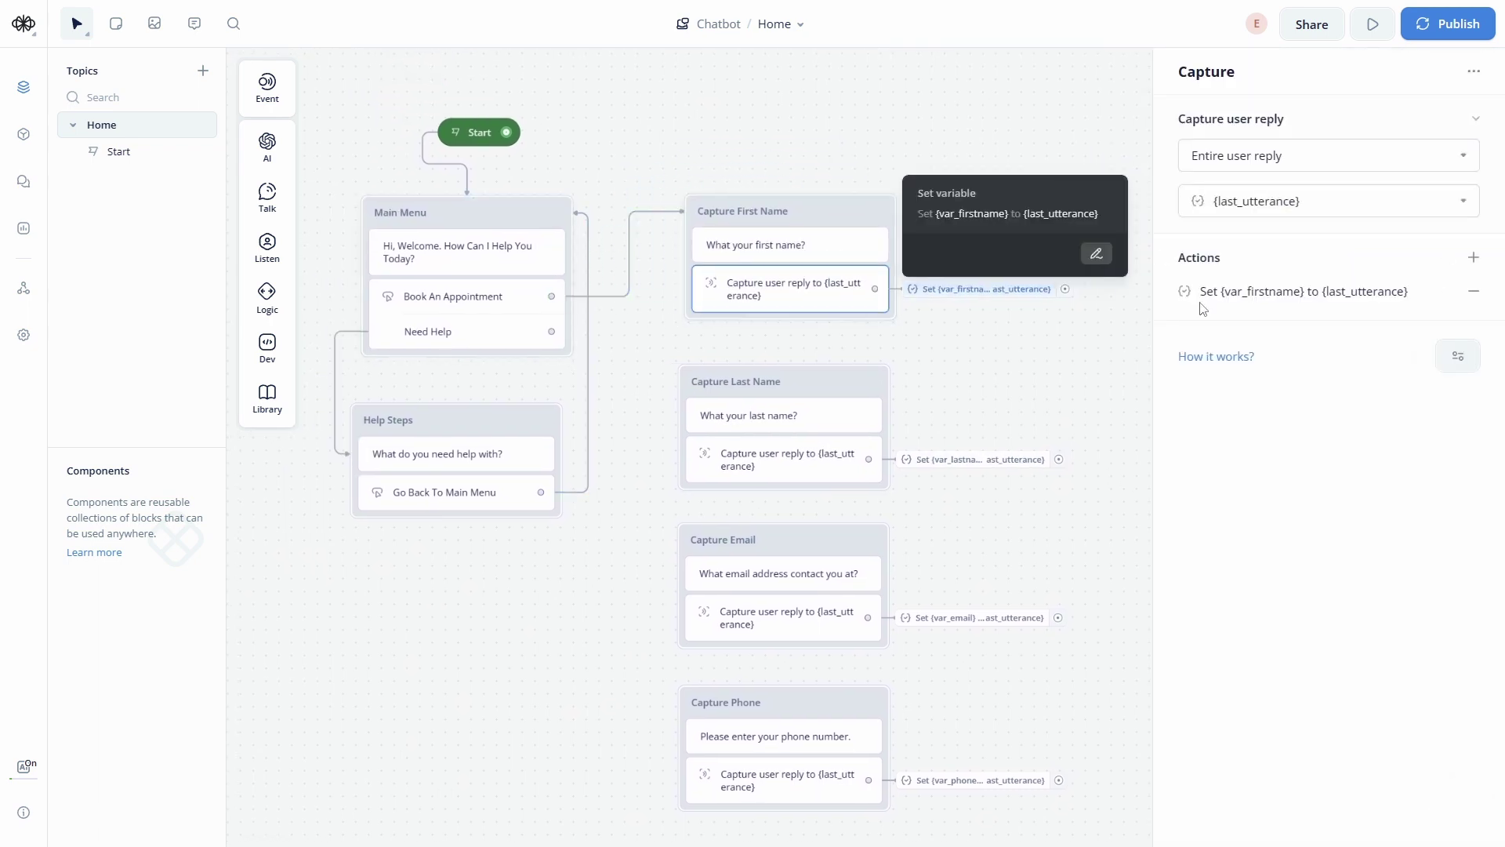
left_click(1474, 261)
left_click(1444, 295)
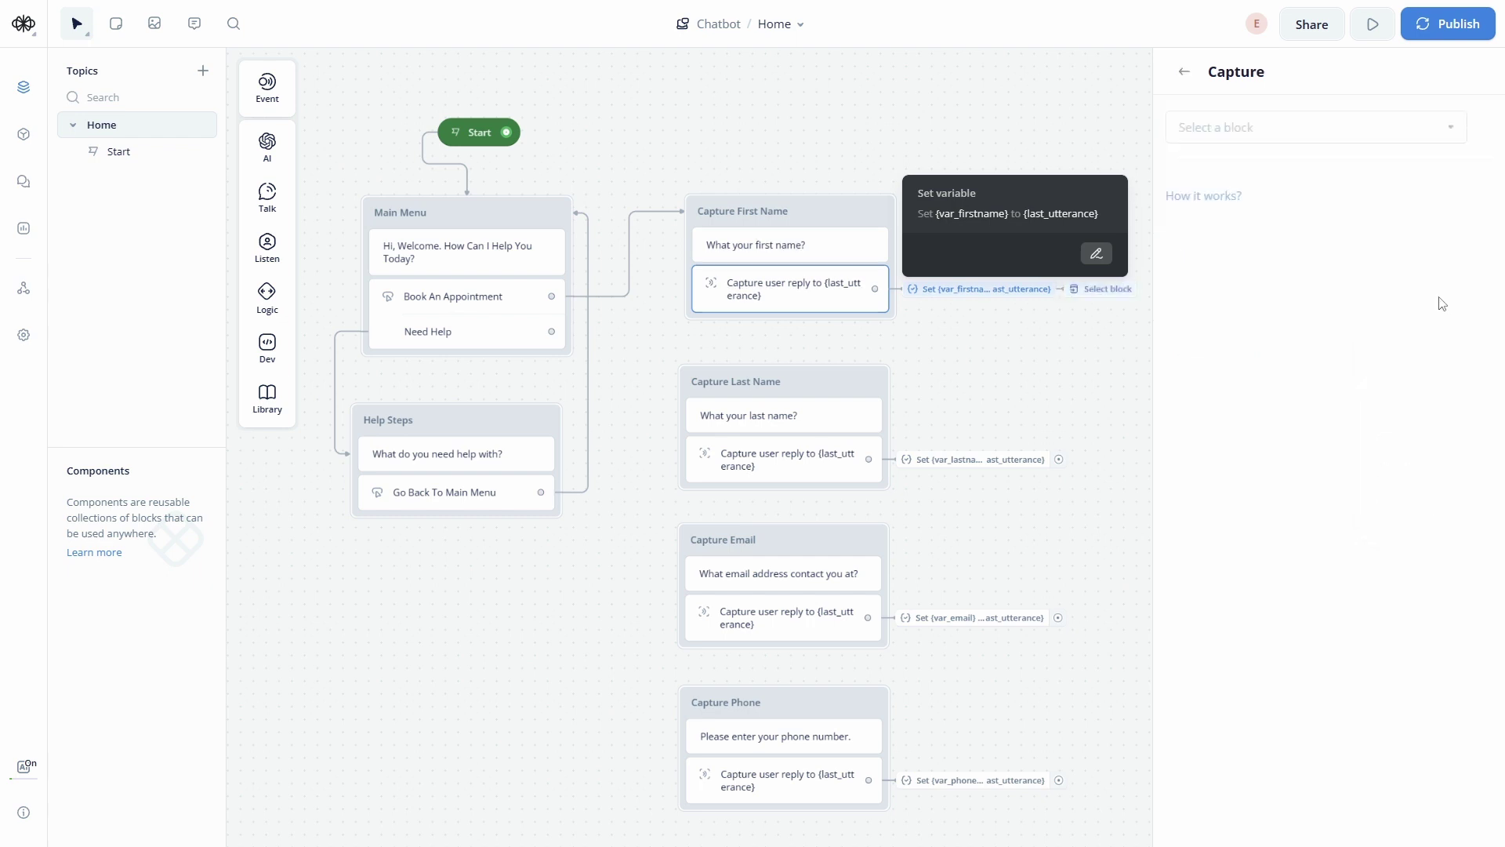
left_click(1313, 128)
mouse_move(1213, 248)
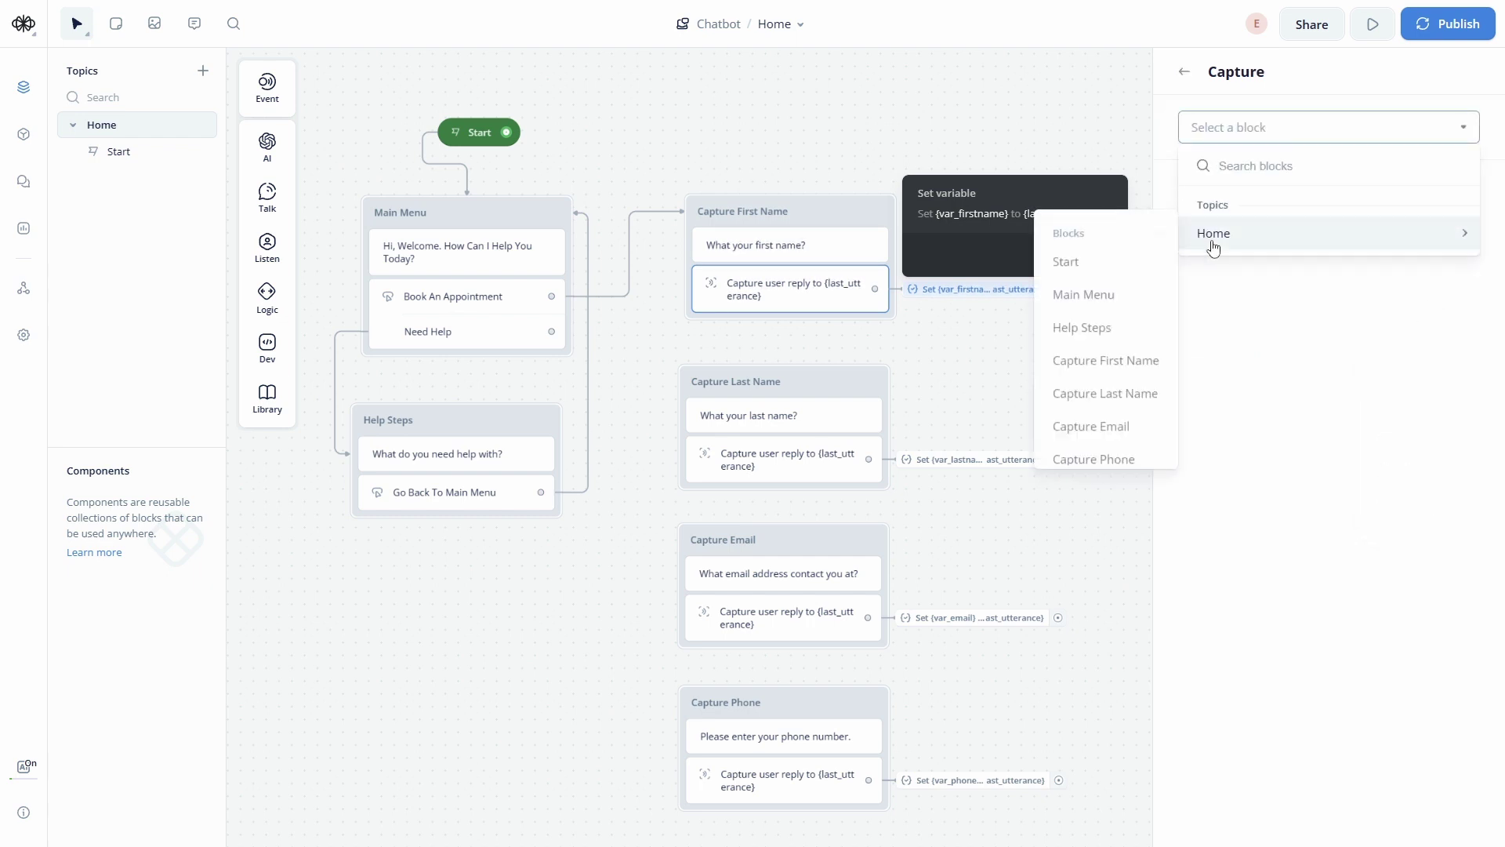
left_click(1120, 394)
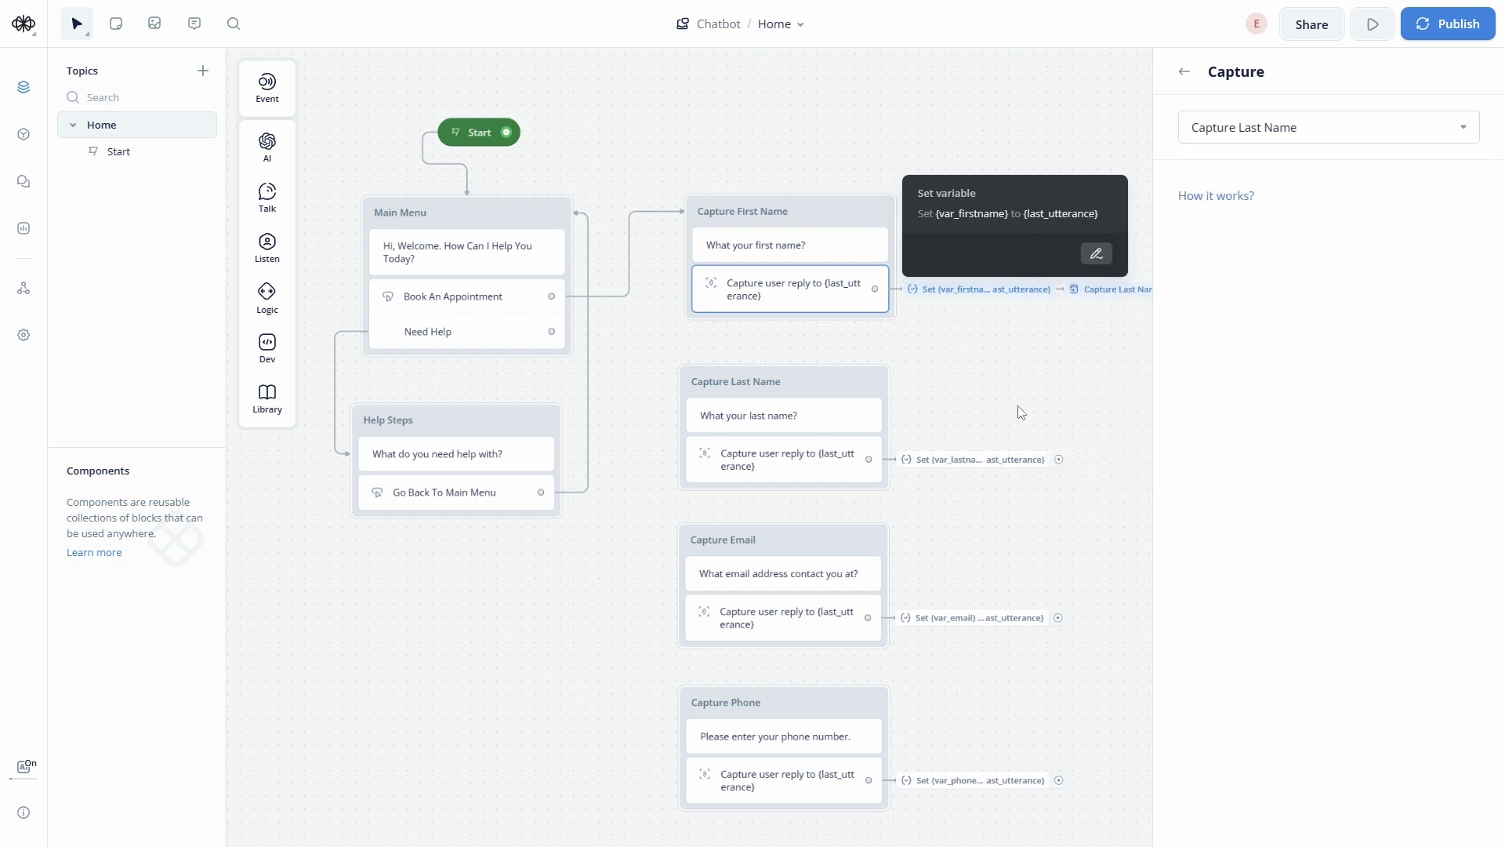
Add a Go to Block action sending Capture Last Name on to Capture Email
left_click(571, 333)
left_click(1473, 259)
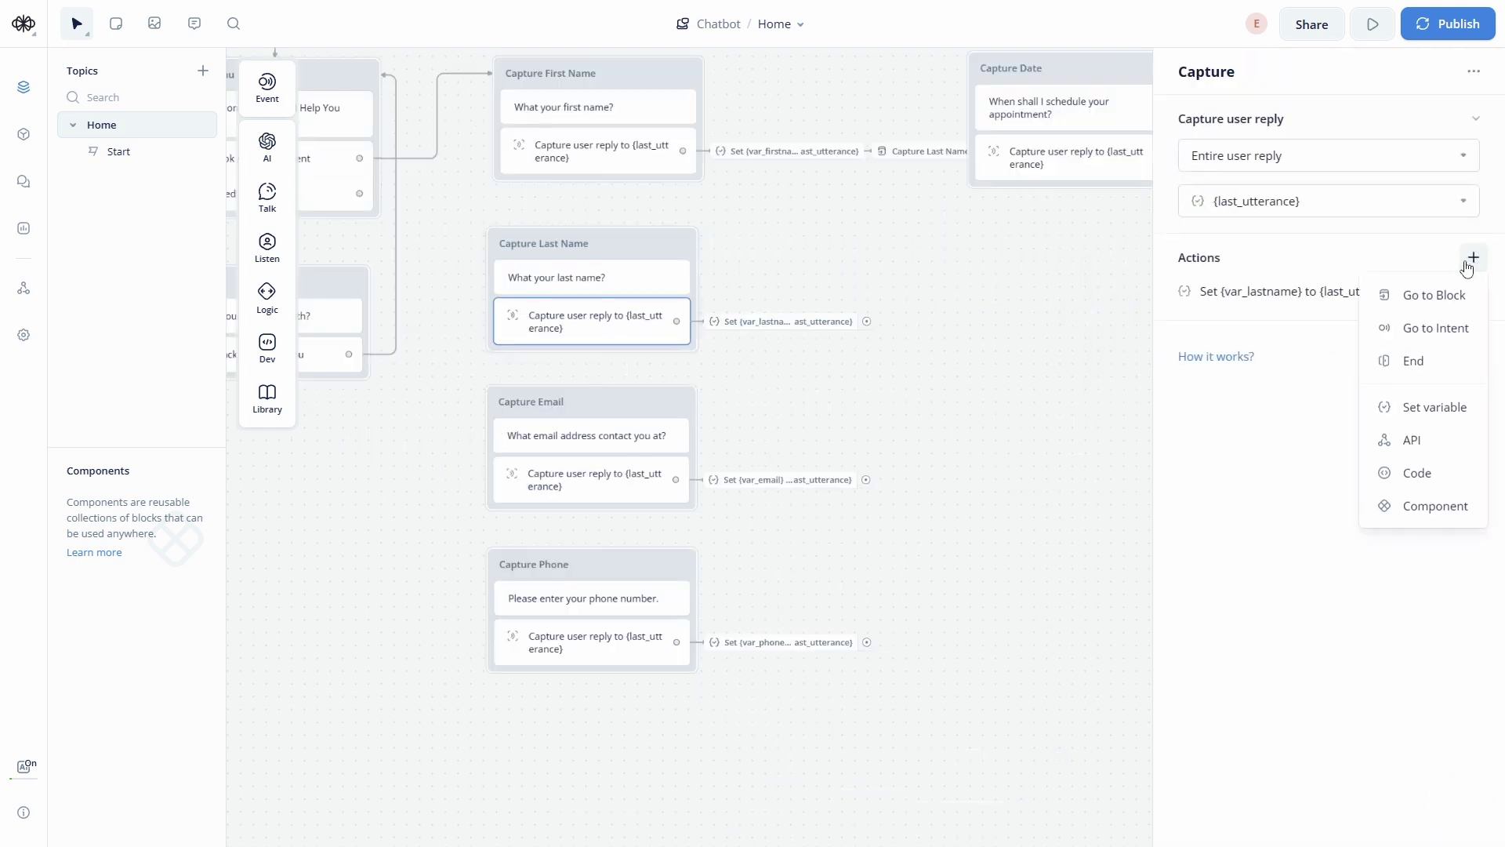
left_click(1432, 297)
left_click(1257, 129)
mouse_move(1213, 233)
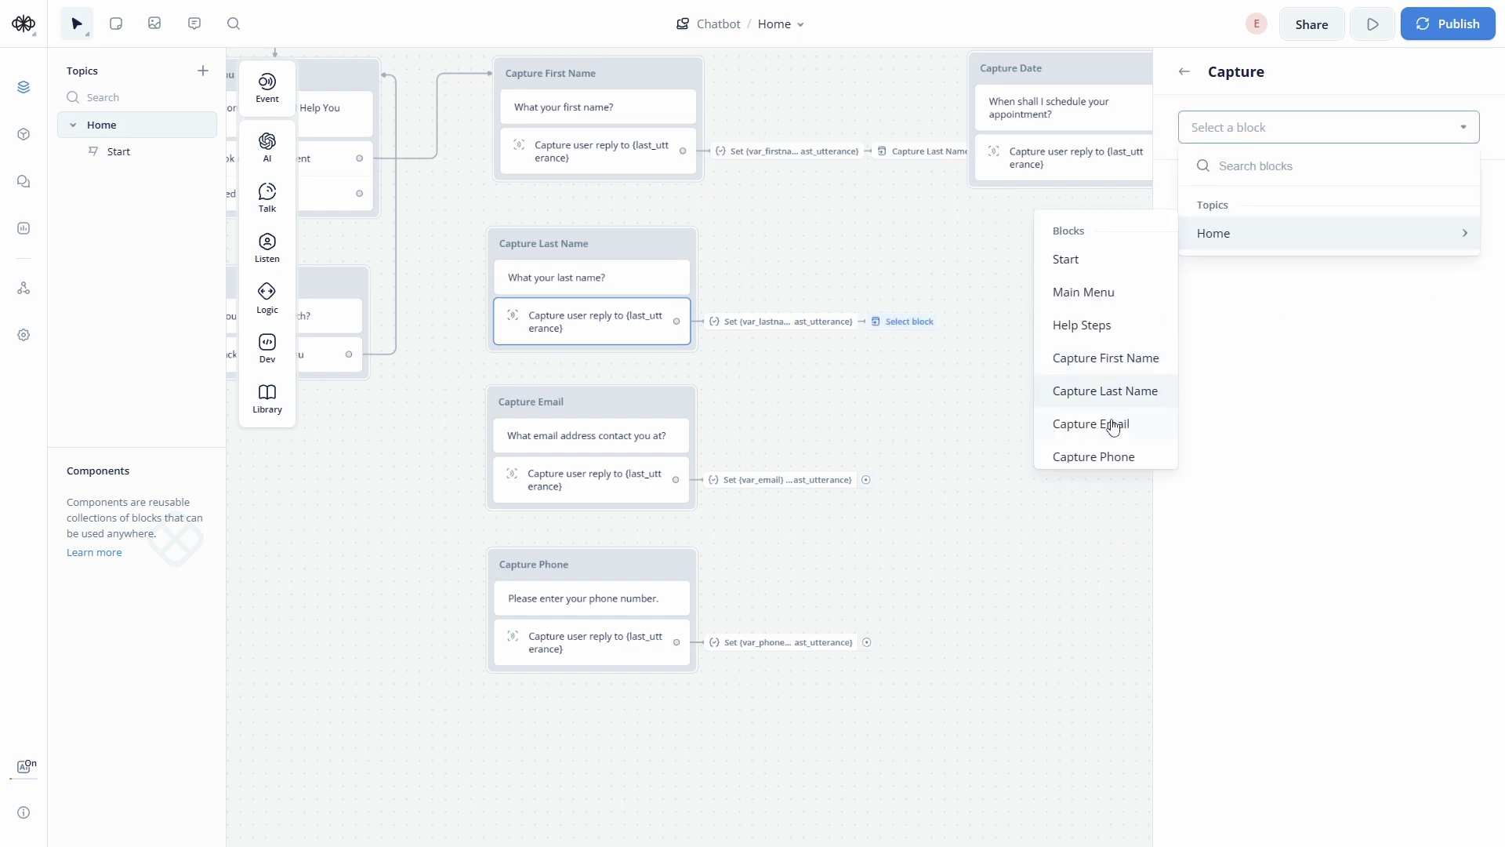
left_click(1113, 424)
Link Capture Email to Capture Phone and Capture Phone to Capture Date with Go to Block actions
left_click(549, 482)
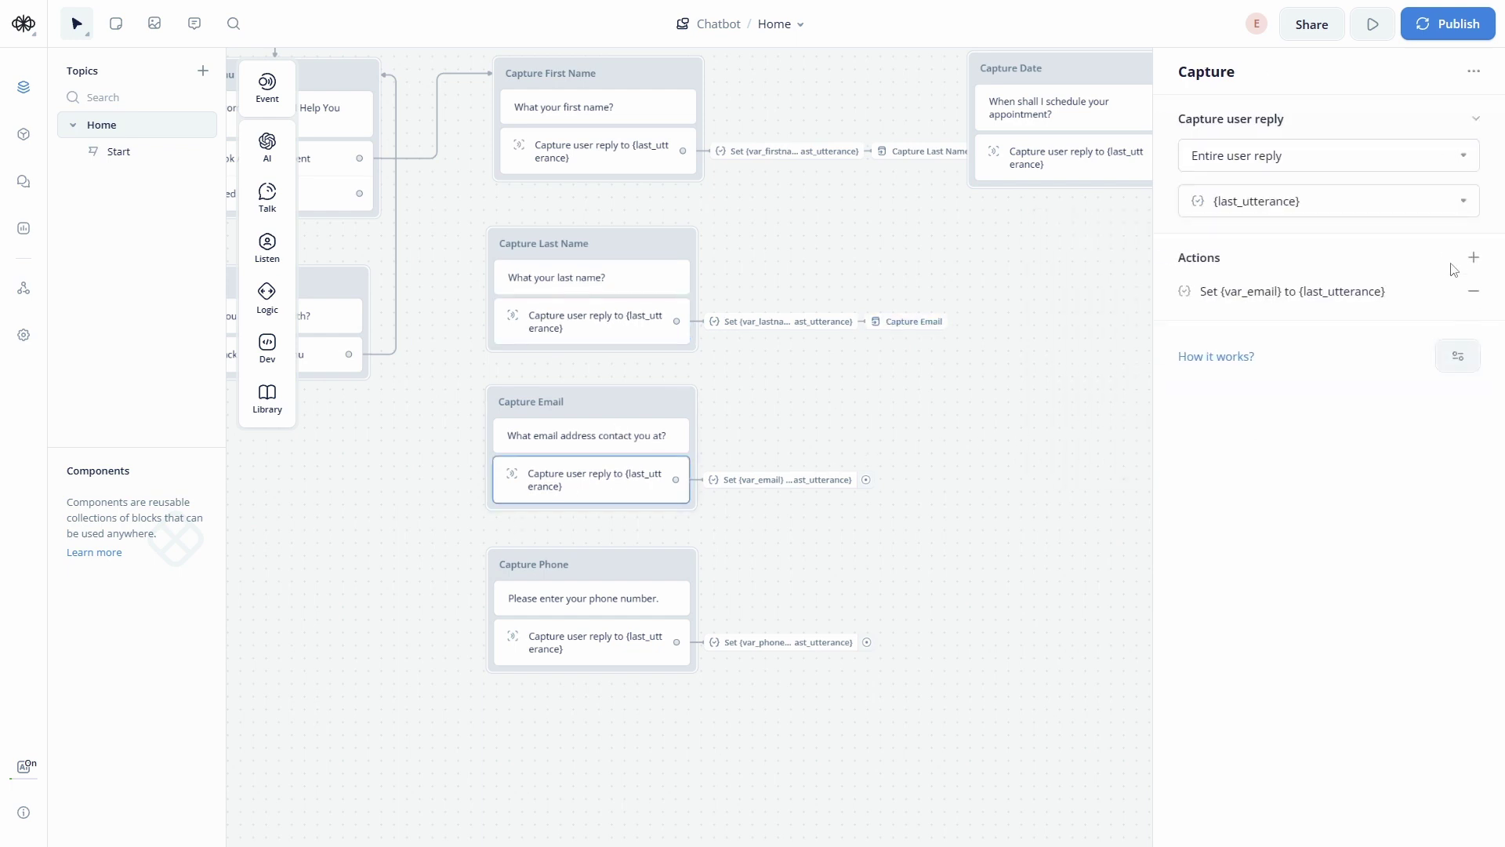
left_click(1470, 267)
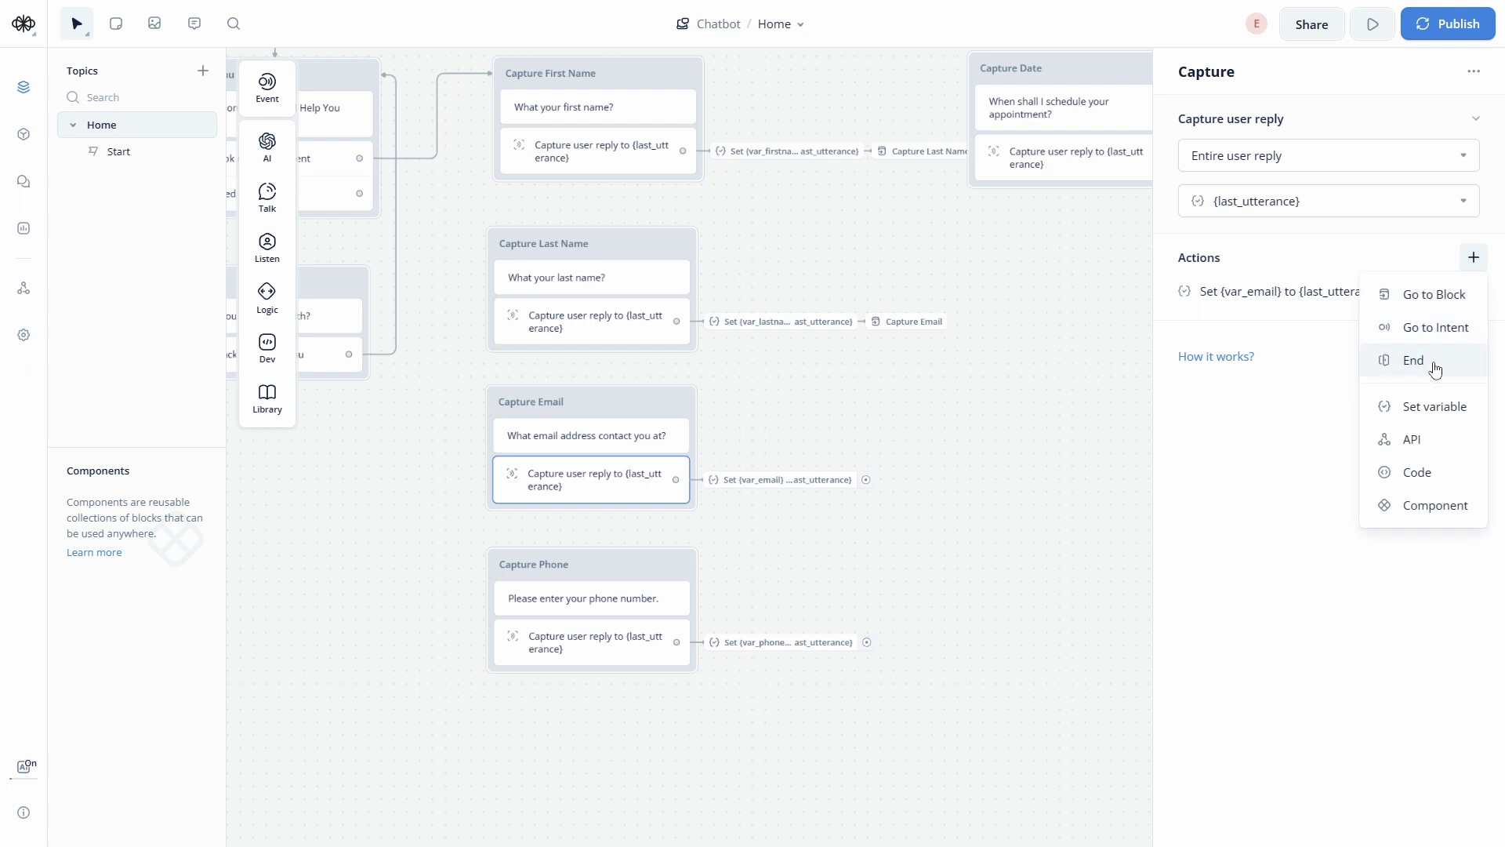
left_click(1430, 302)
left_click(1293, 143)
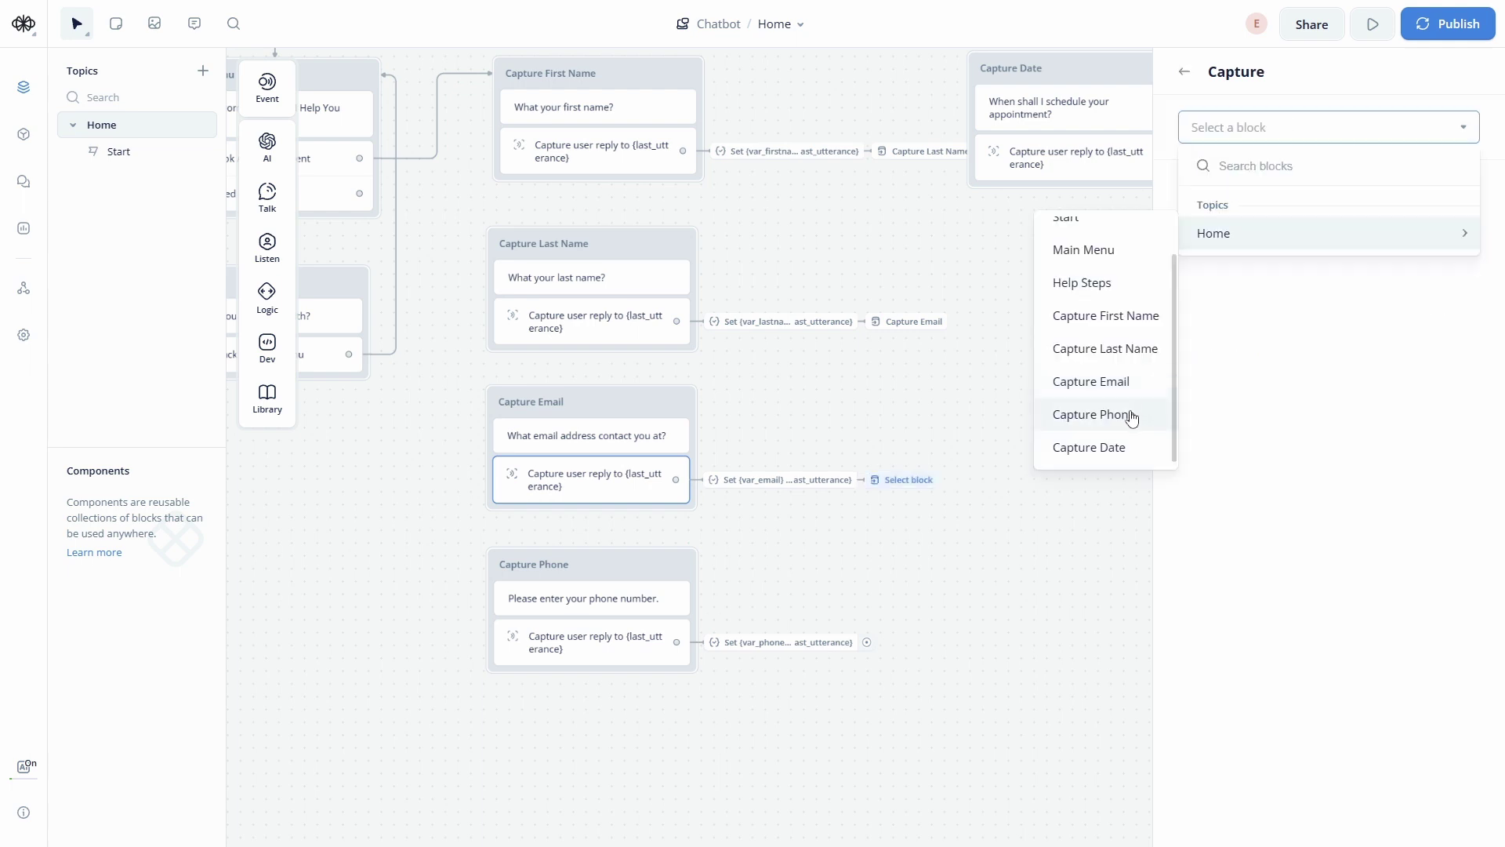
left_click(1126, 413)
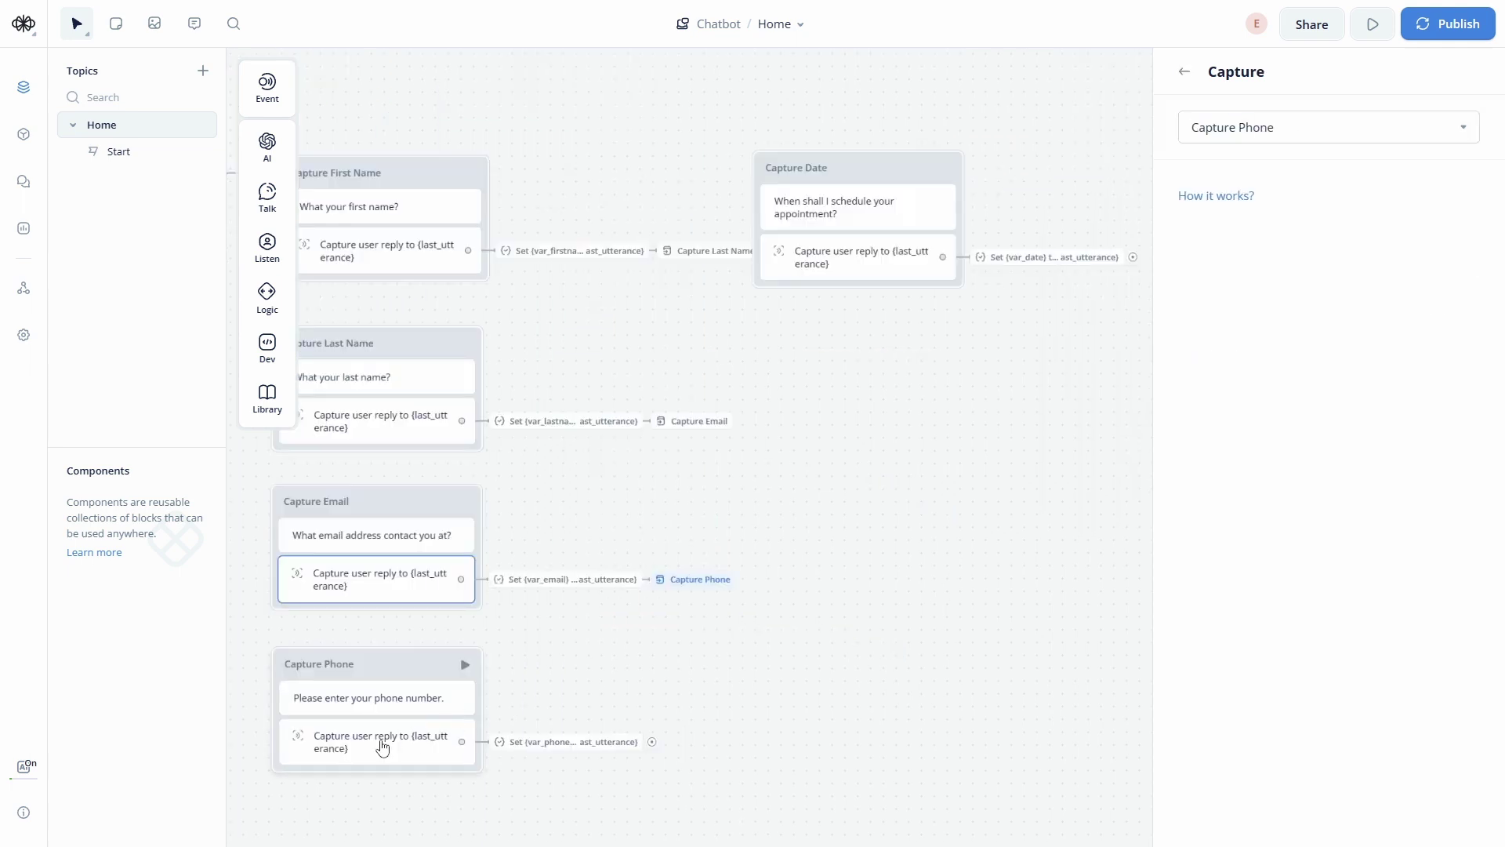
left_click(380, 743)
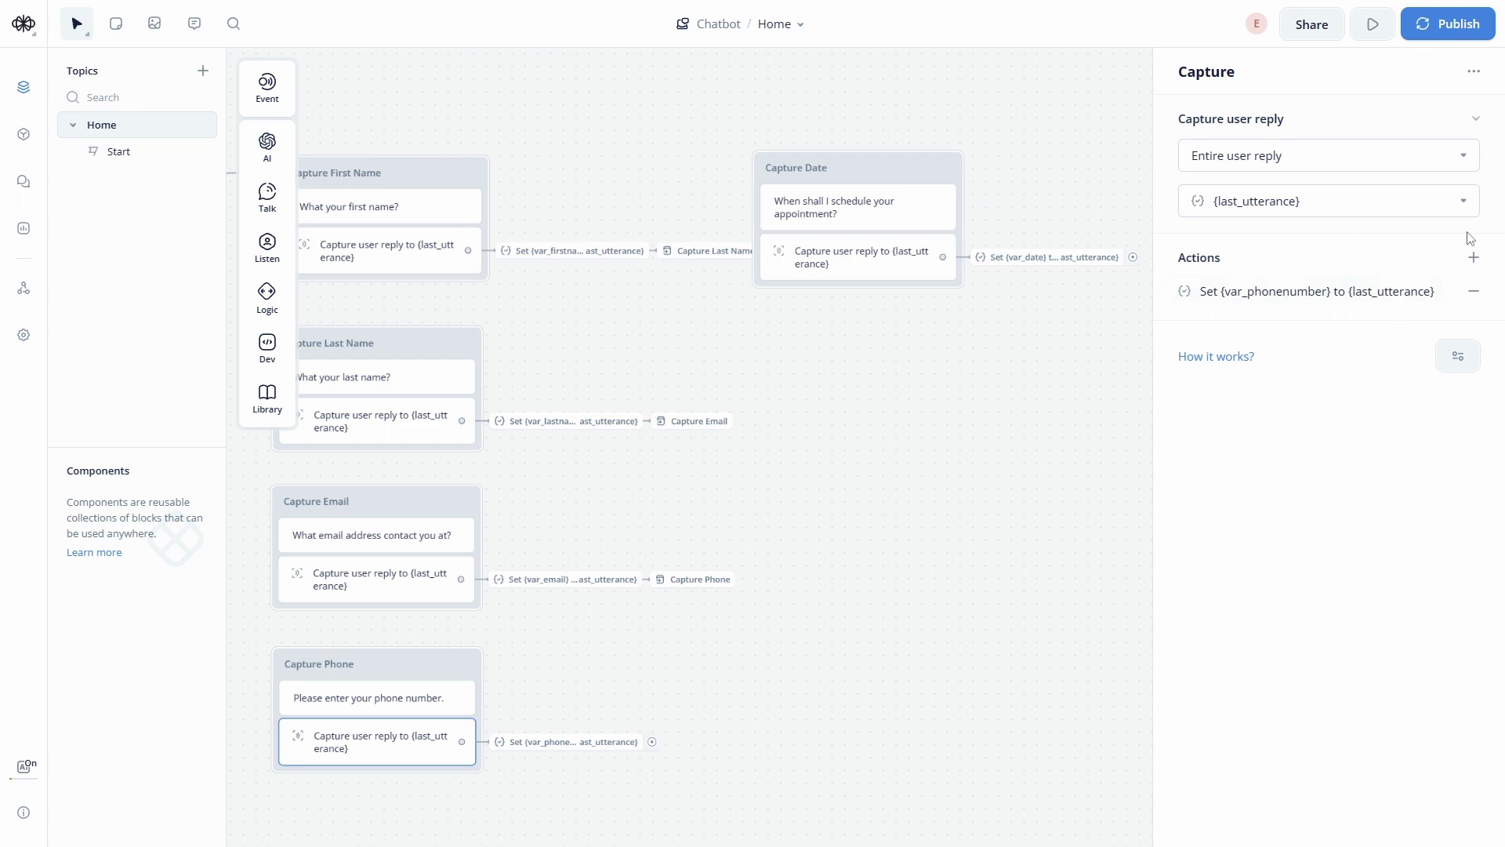
left_click(1473, 257)
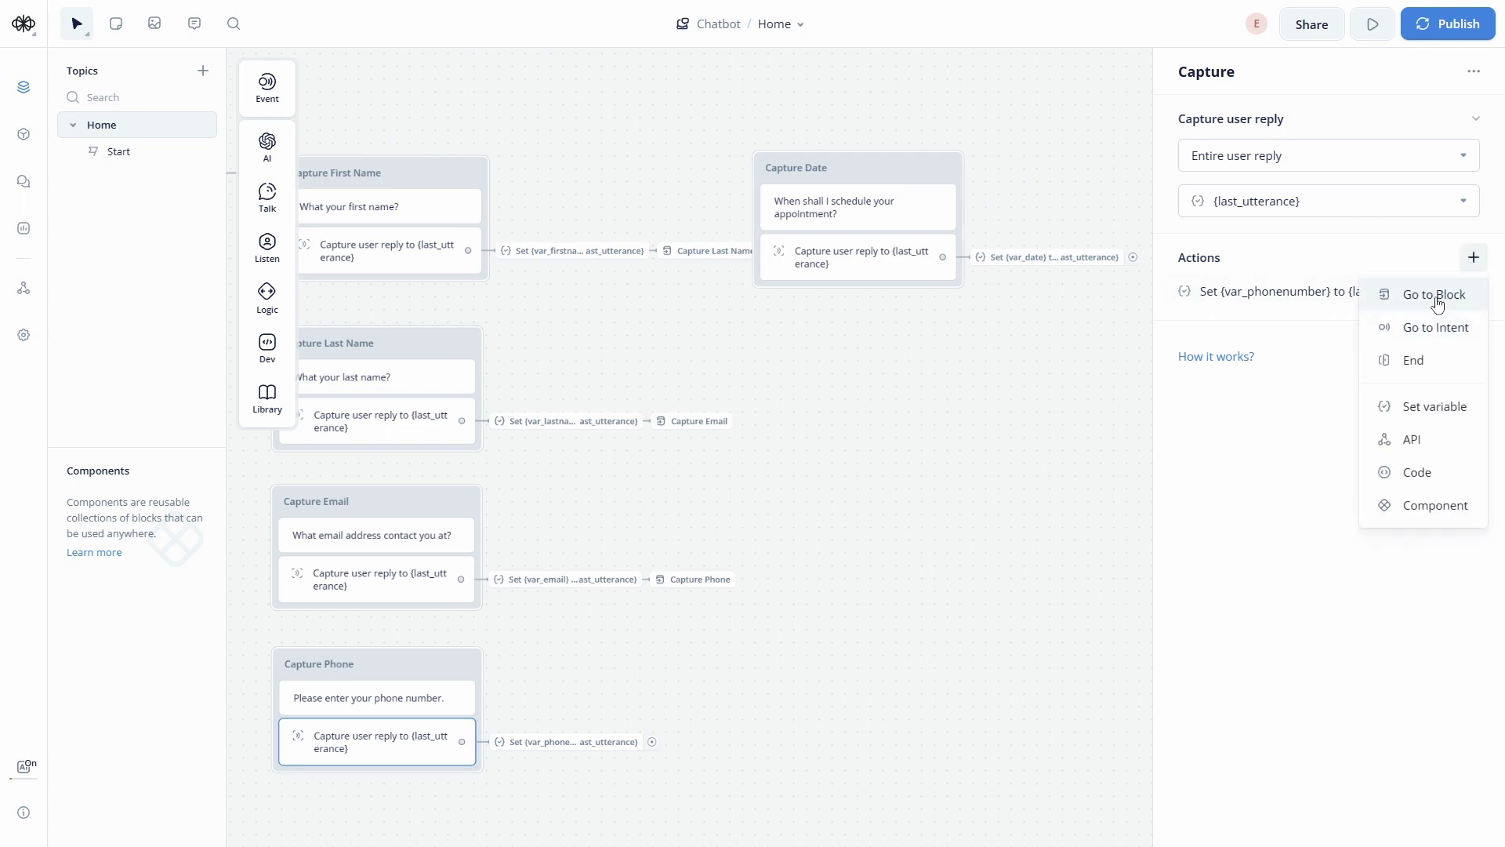
left_click(1432, 307)
left_click(1043, 421)
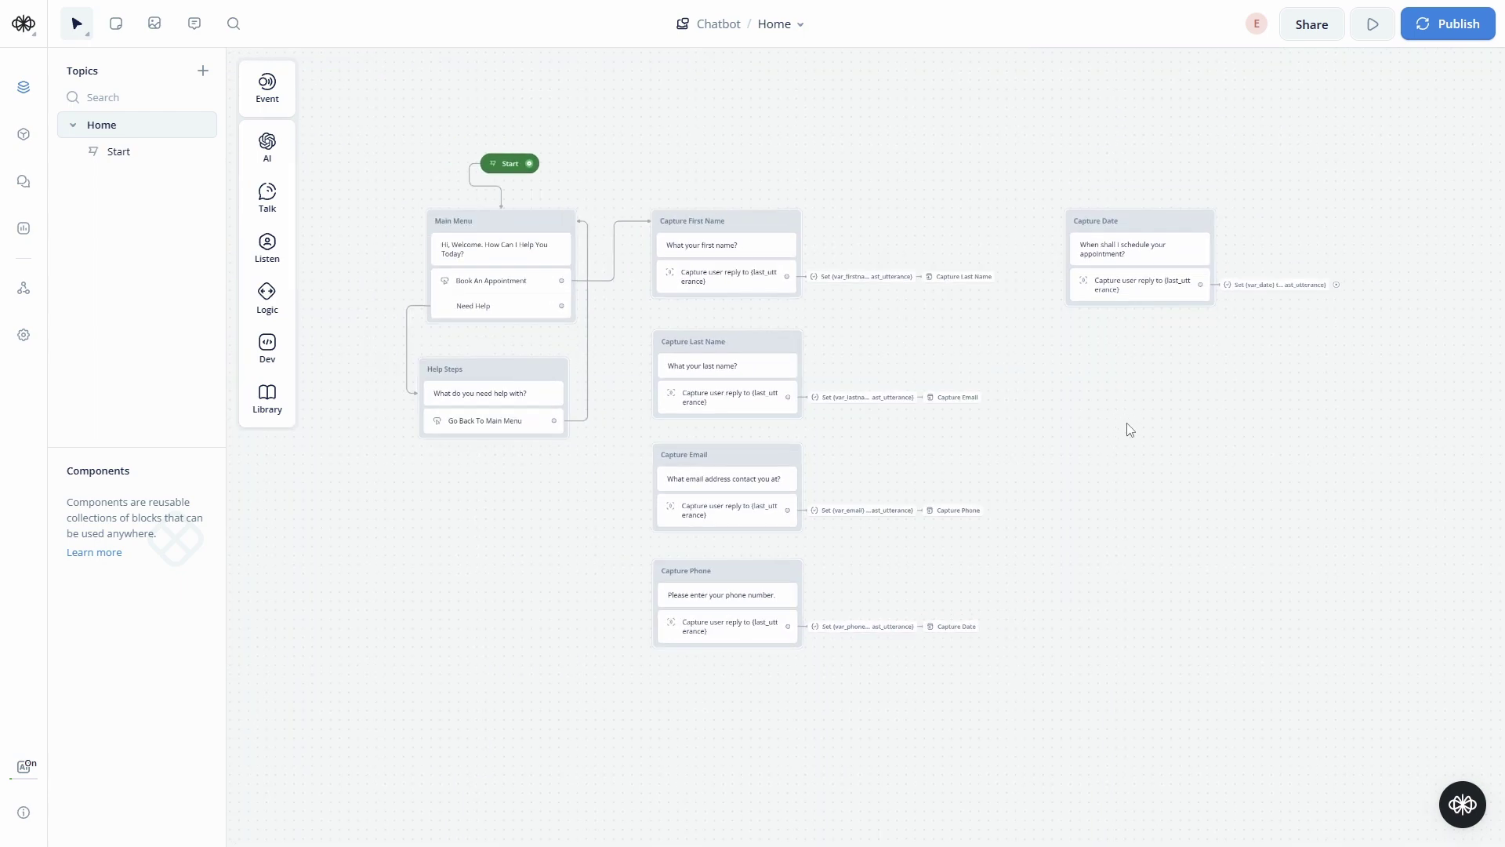
Pan and zoom in on the Capture Date block and bring up the AI flyout showing Response AI and Set AI
left_click_drag(1126, 427, 1048, 430)
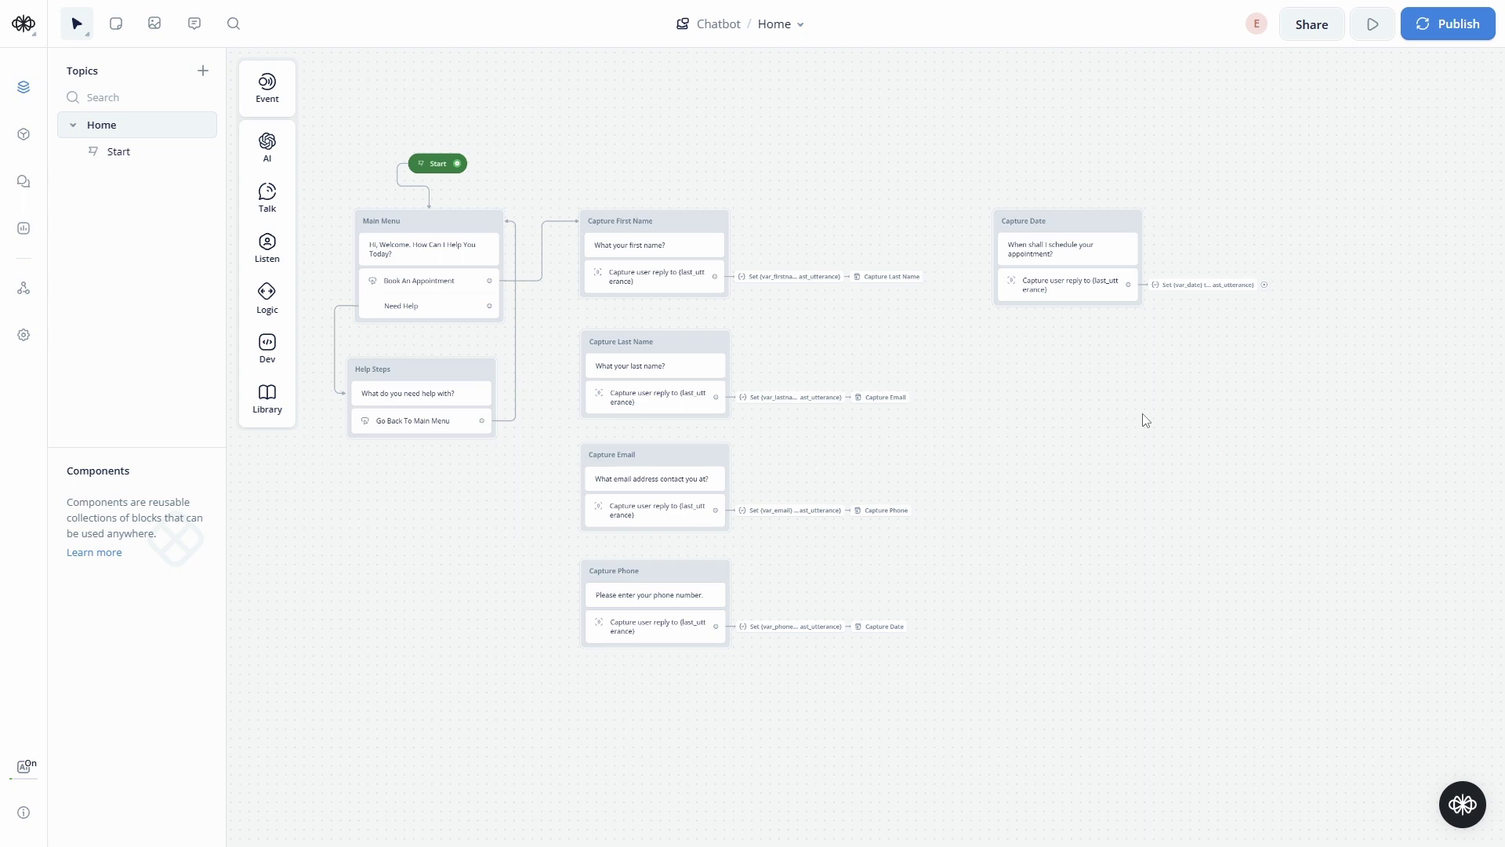
scroll(1065, 433, "up", 3)
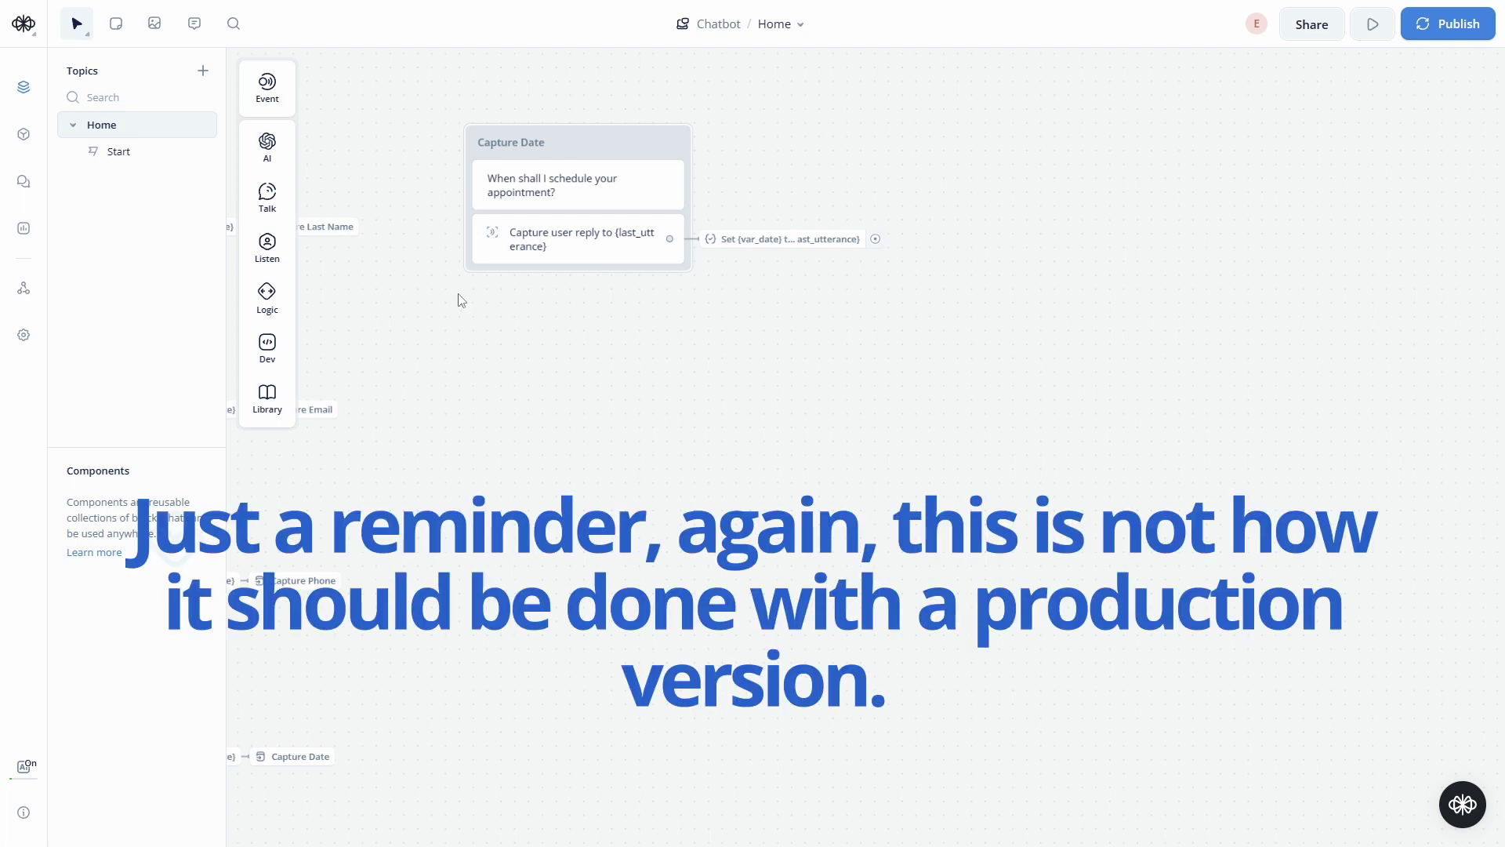
mouse_move(291, 156)
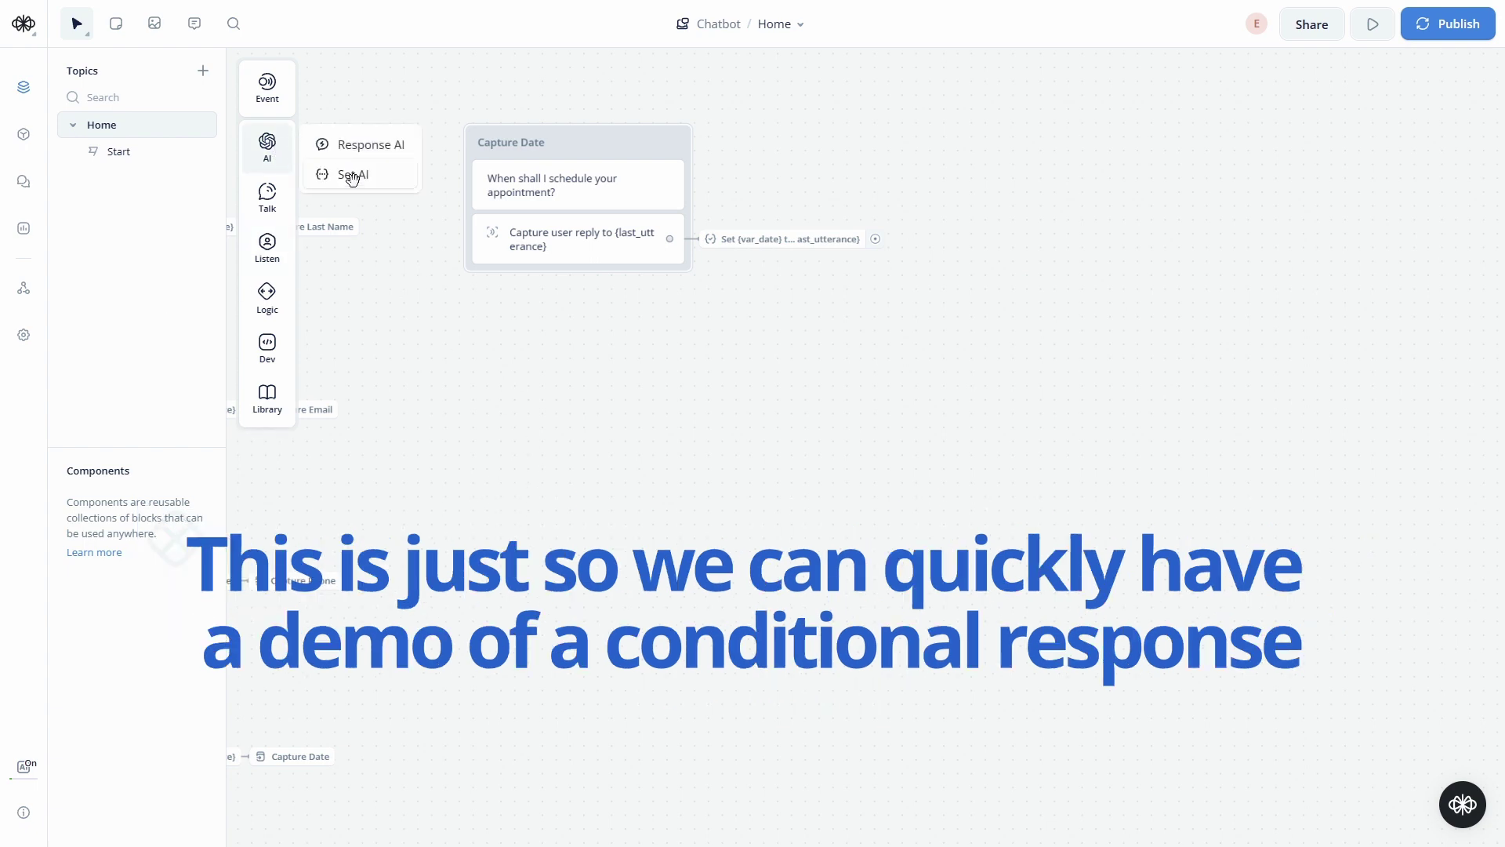
Drop a Set AI step into a new block, label it Check Date, and use Knowledge Base as its source
left_click_drag(352, 177, 594, 333)
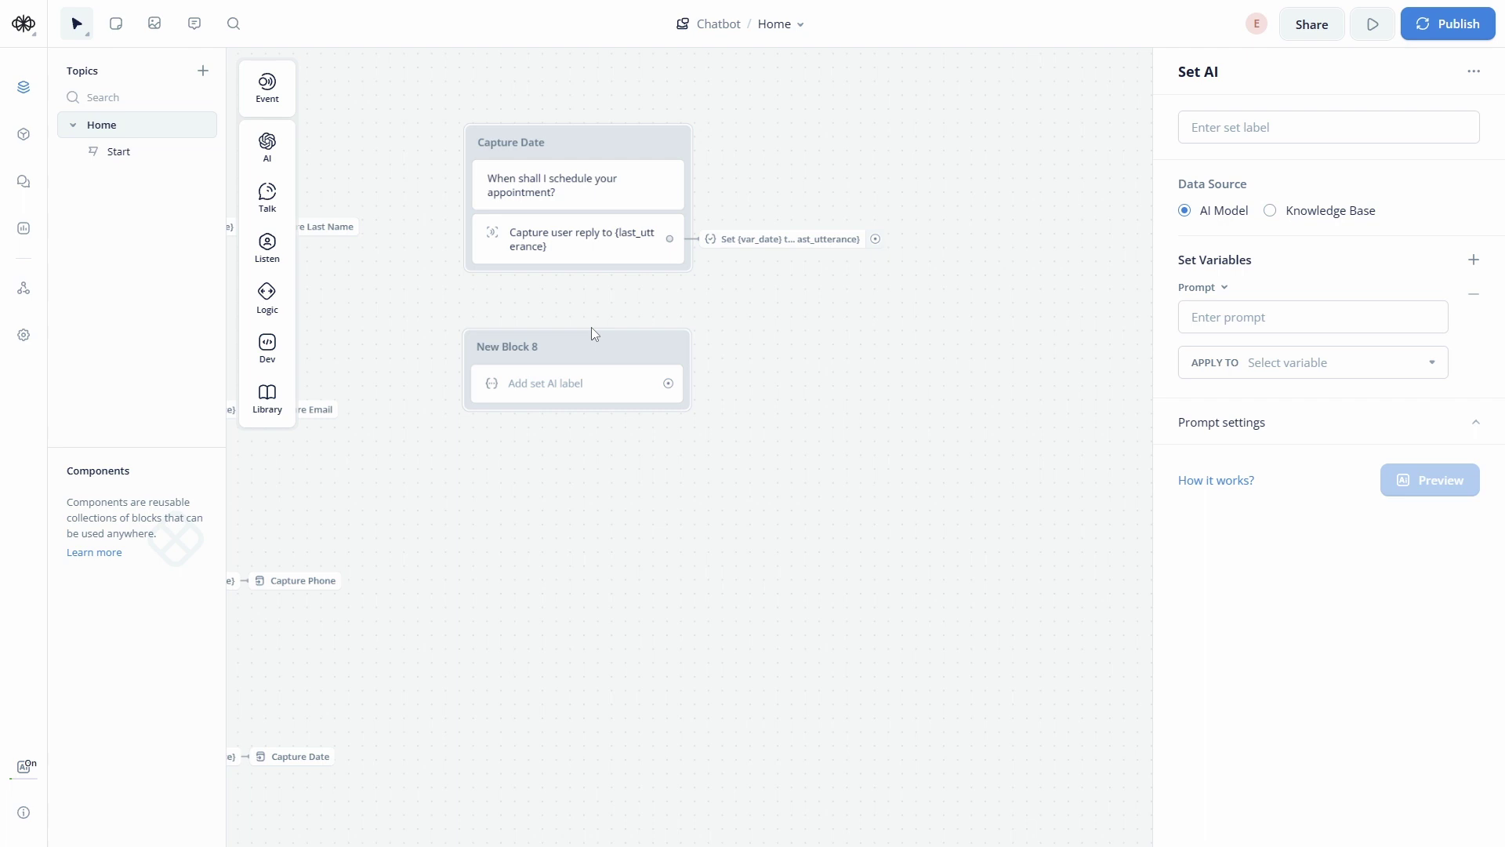
left_click_drag(592, 333, 595, 341)
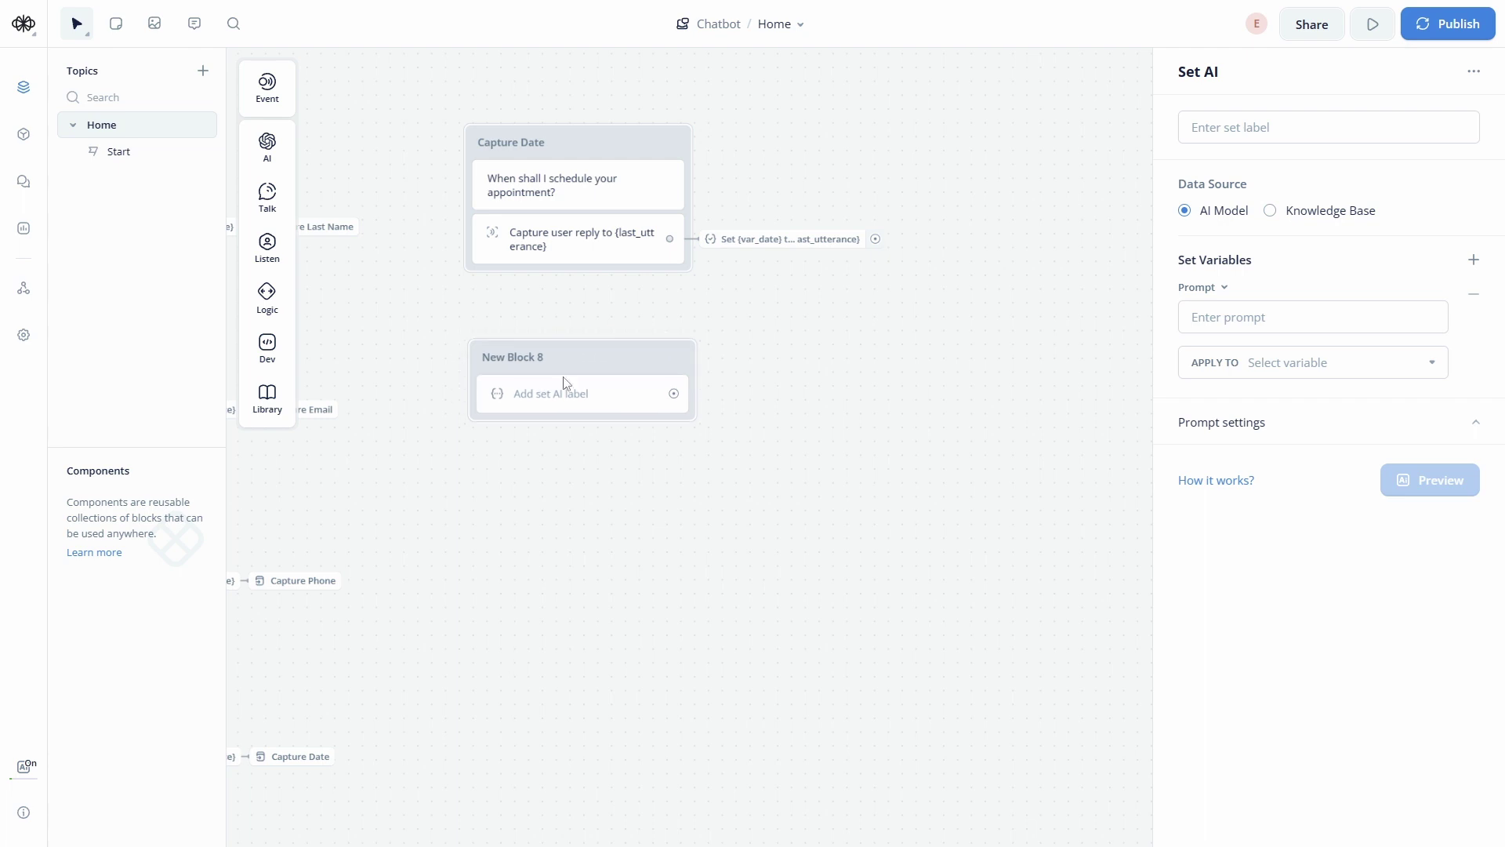
left_click(1311, 124)
type("Check Date")
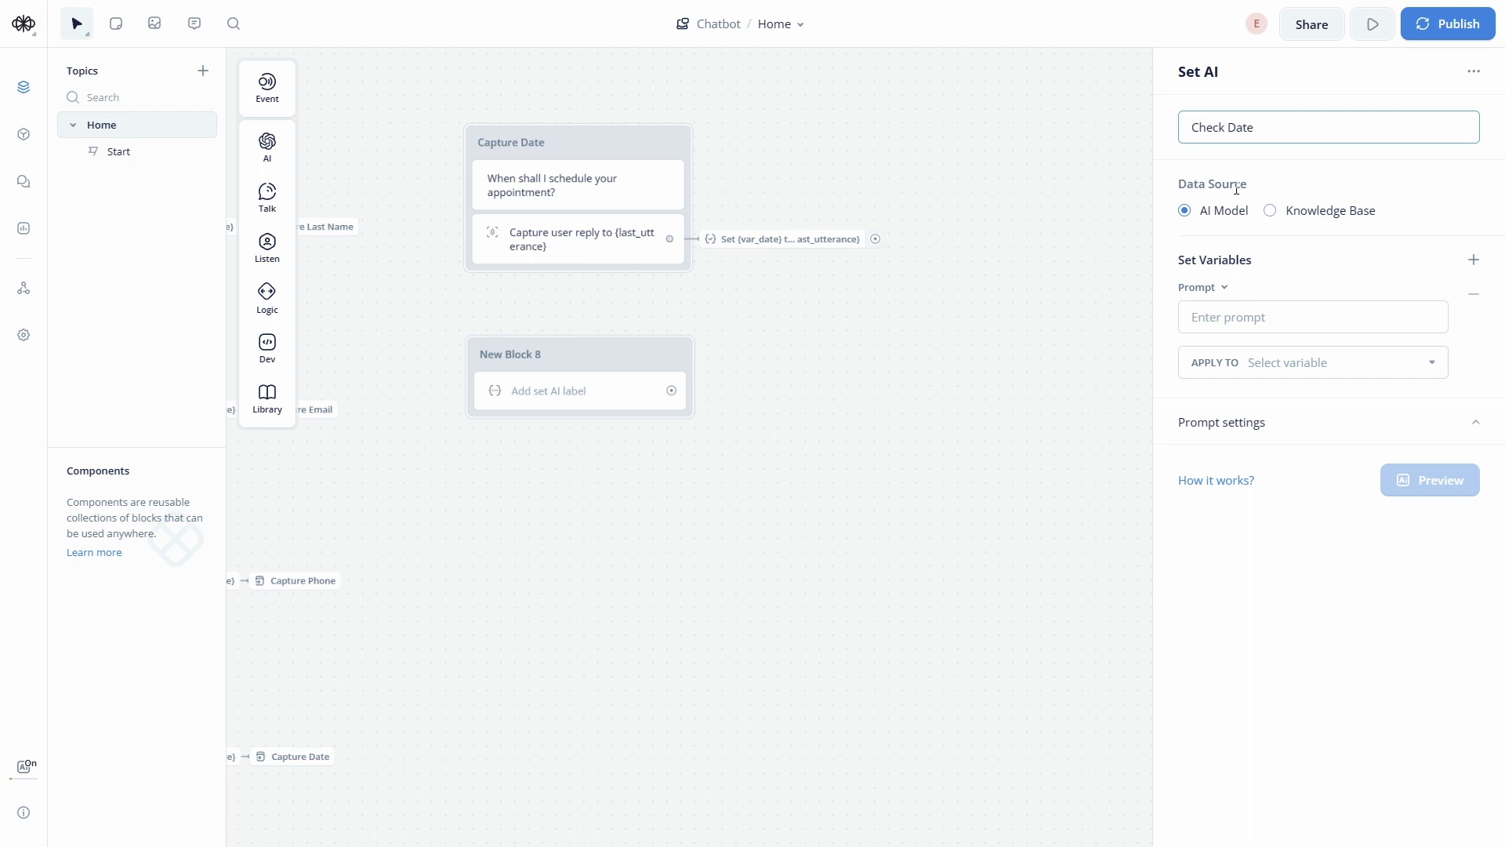
left_click(1288, 219)
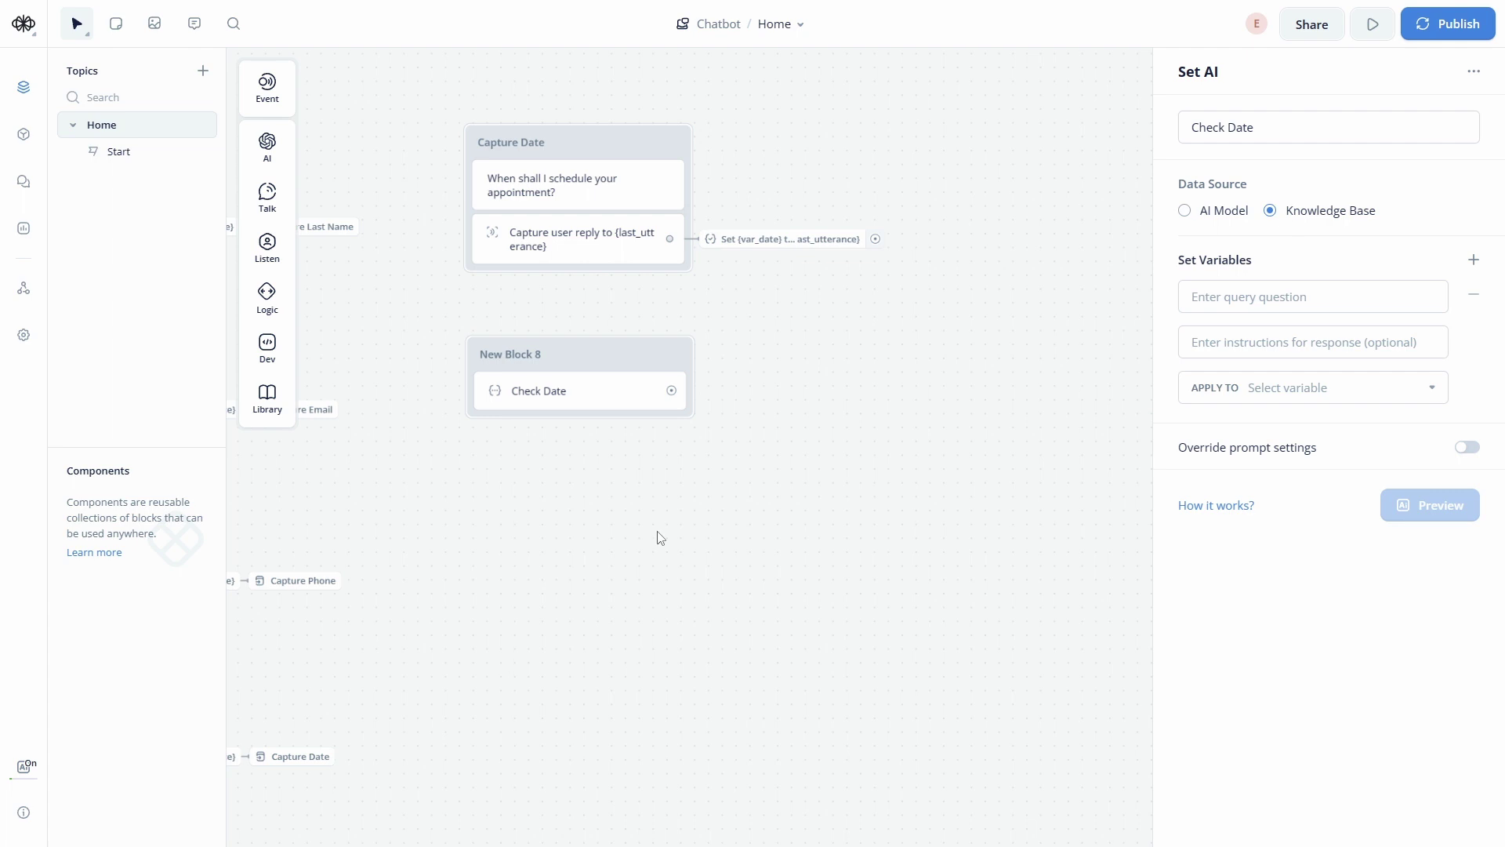
Write the query 'Check the knowledgebase if {var_date} is free.' in Check Date
left_click(1233, 301)
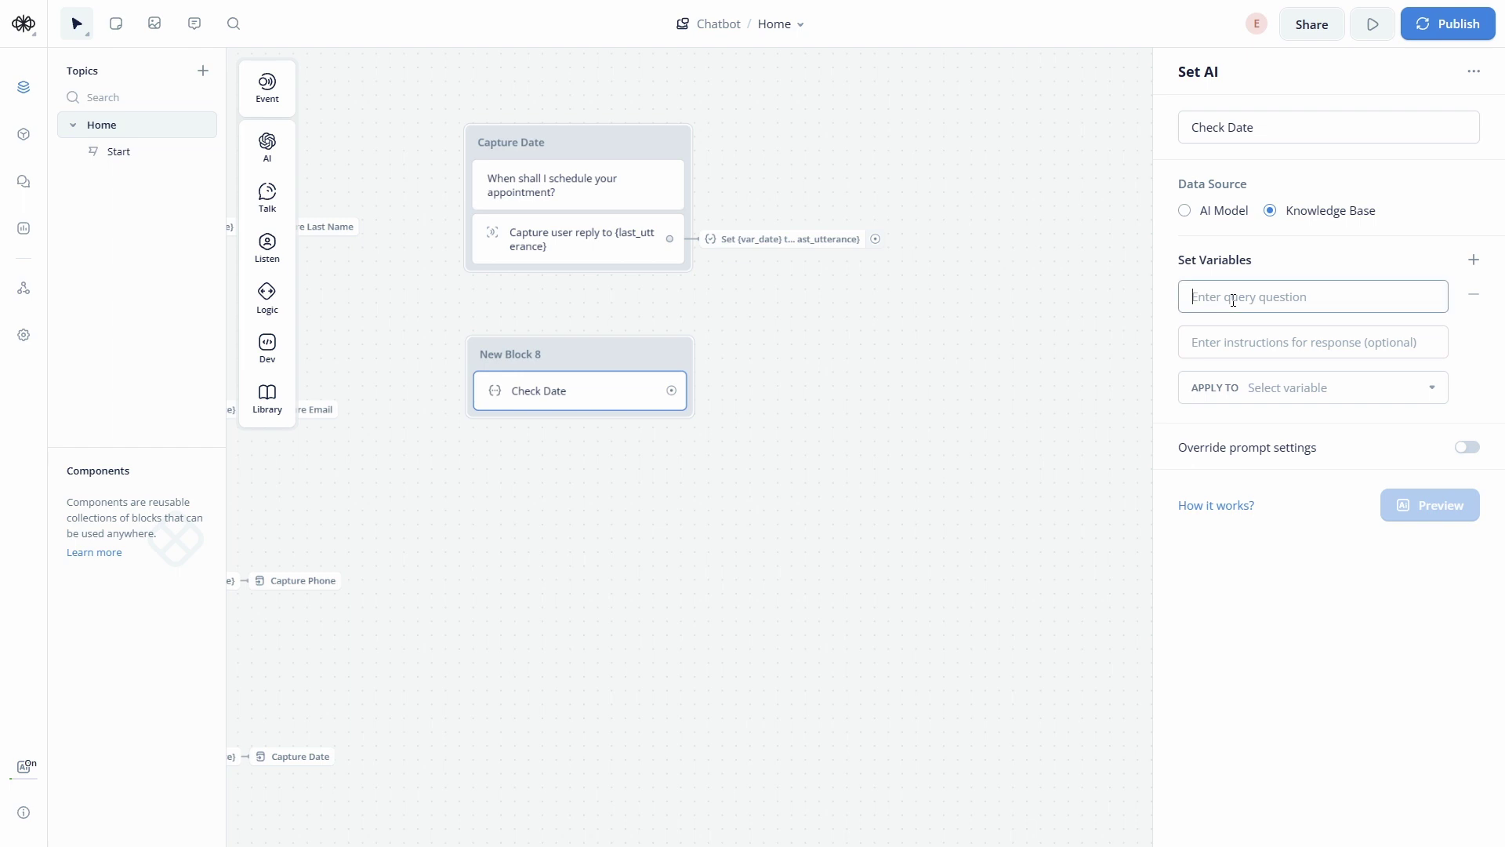
type("Check the know")
key("BackSpace")
type("owledgebase")
key("BackSpace")
key("BackSpace")
key("BackSpace")
key("BackSpace")
type("base if {var")
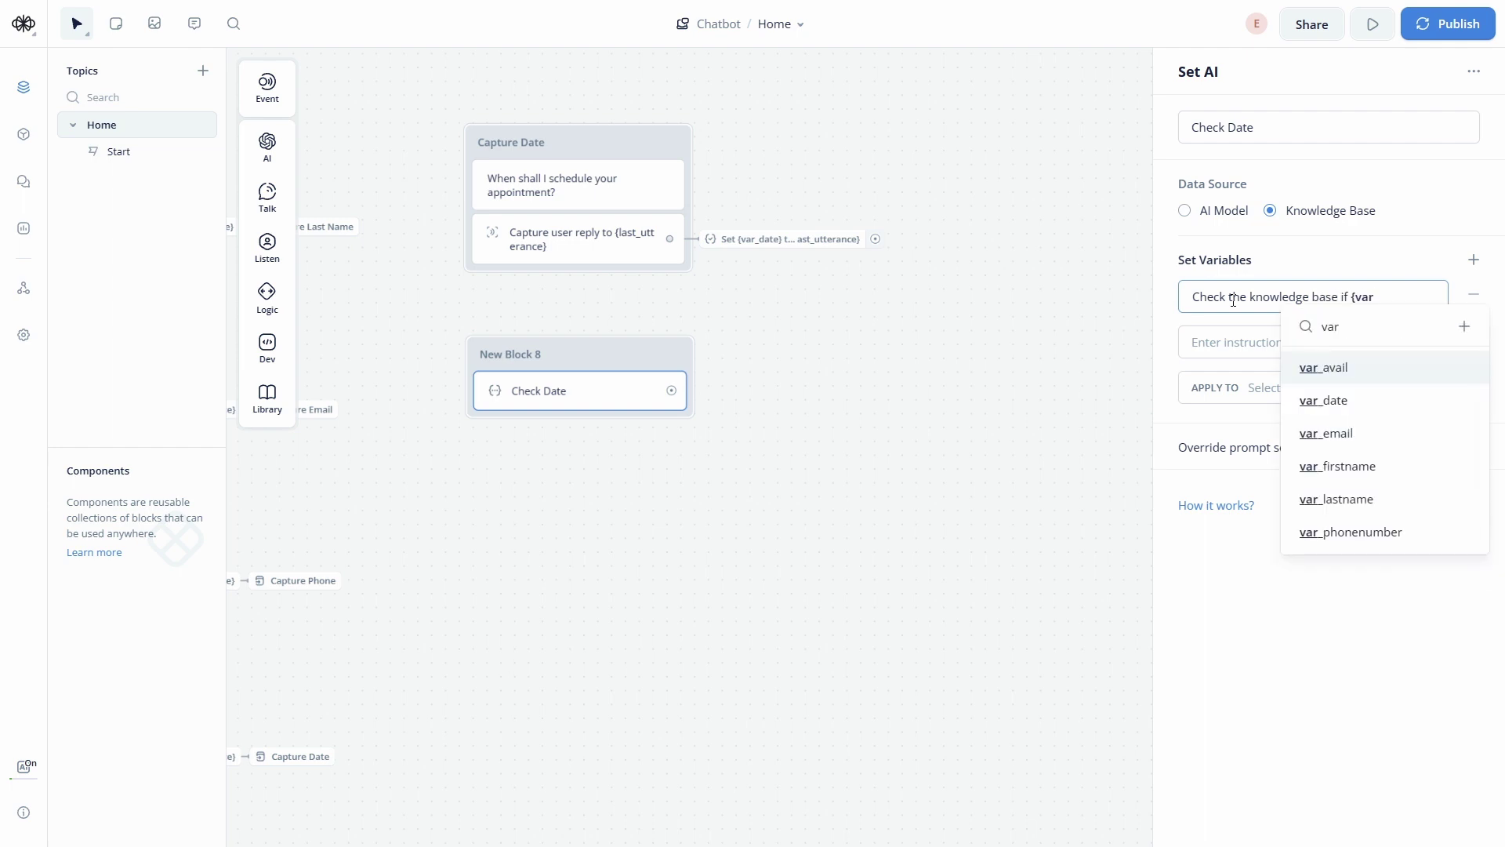
left_click(1325, 401)
type("is free.")
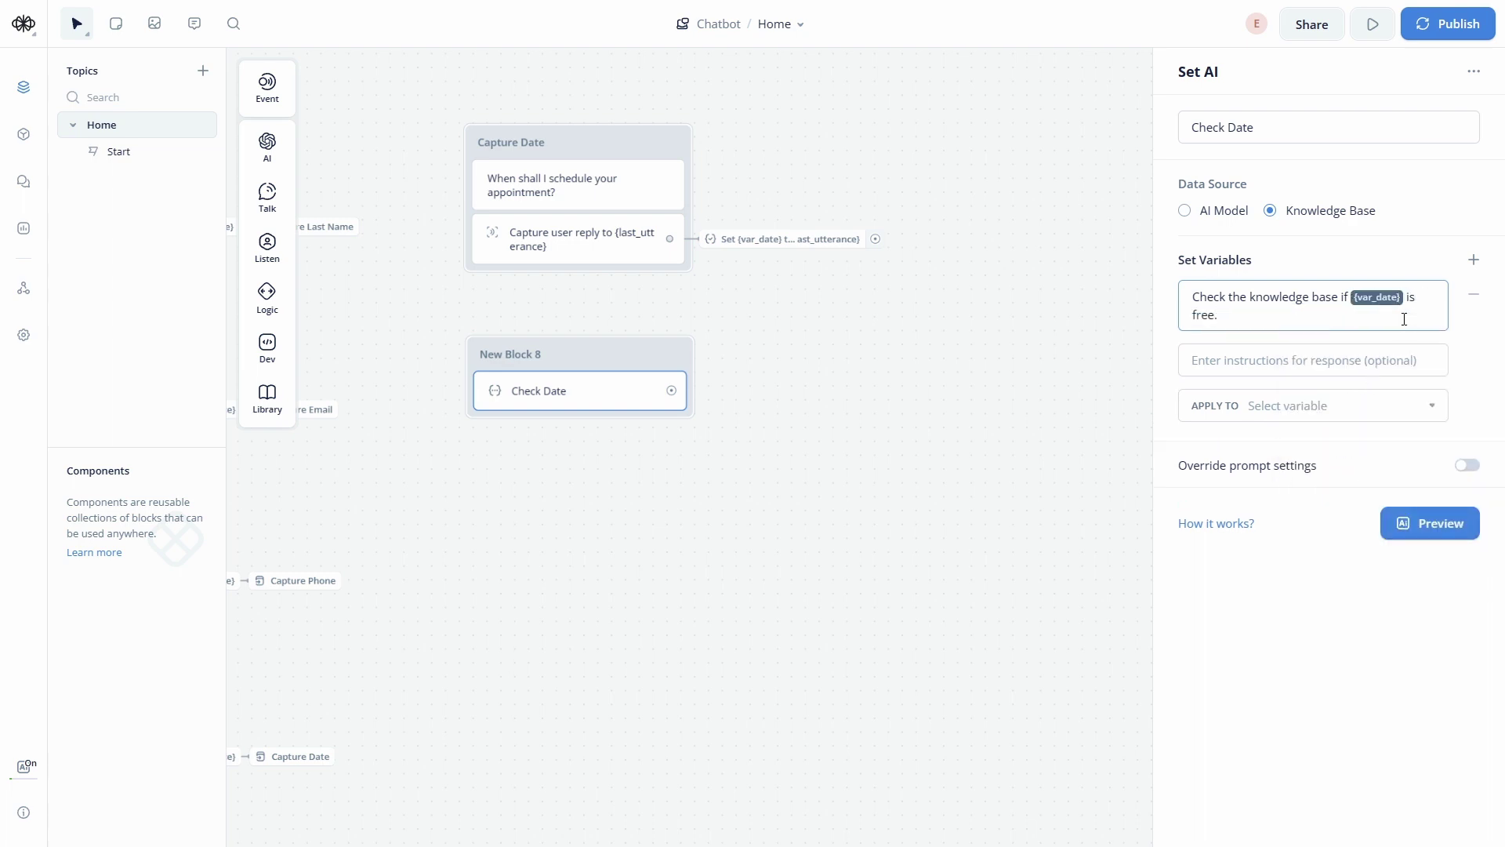
left_click(682, 587)
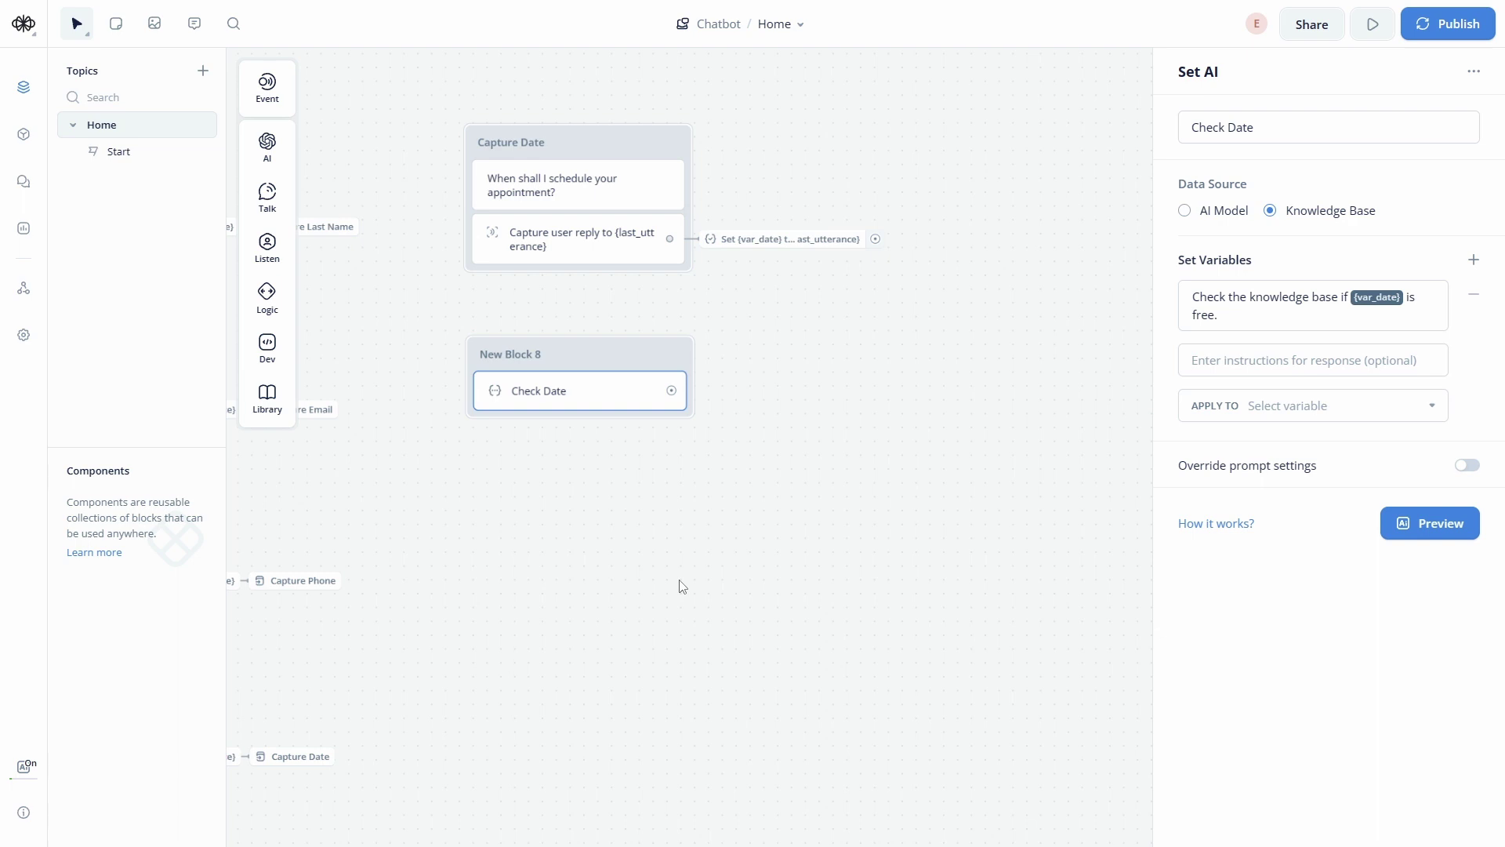
Add conditions setting 1 if {var_date} is free, 2 if not, and store the answer in var_avail
left_click(1253, 317)
type("If")
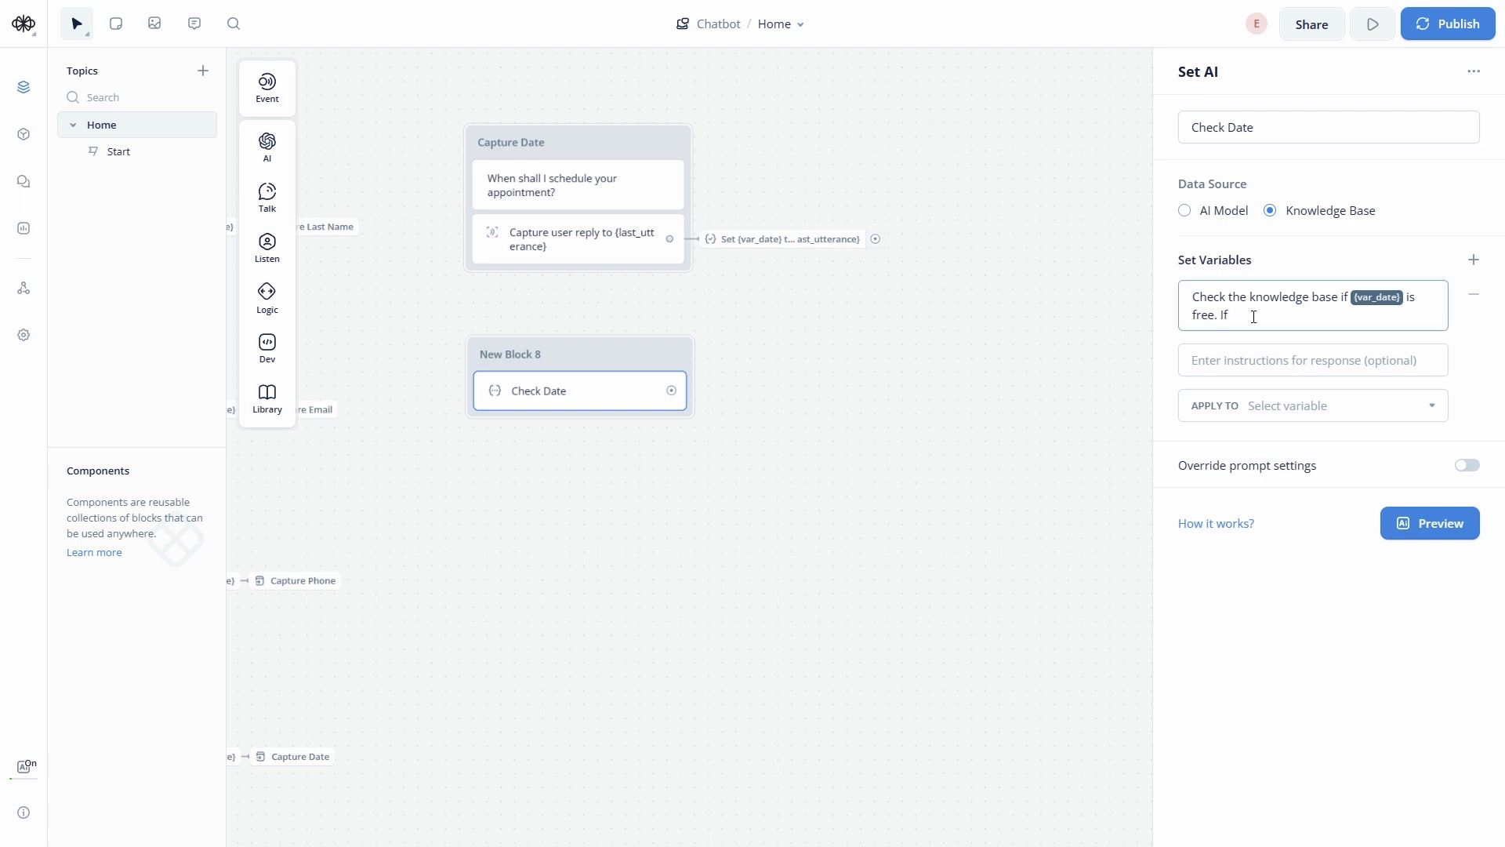
type(" {var")
key("Down")
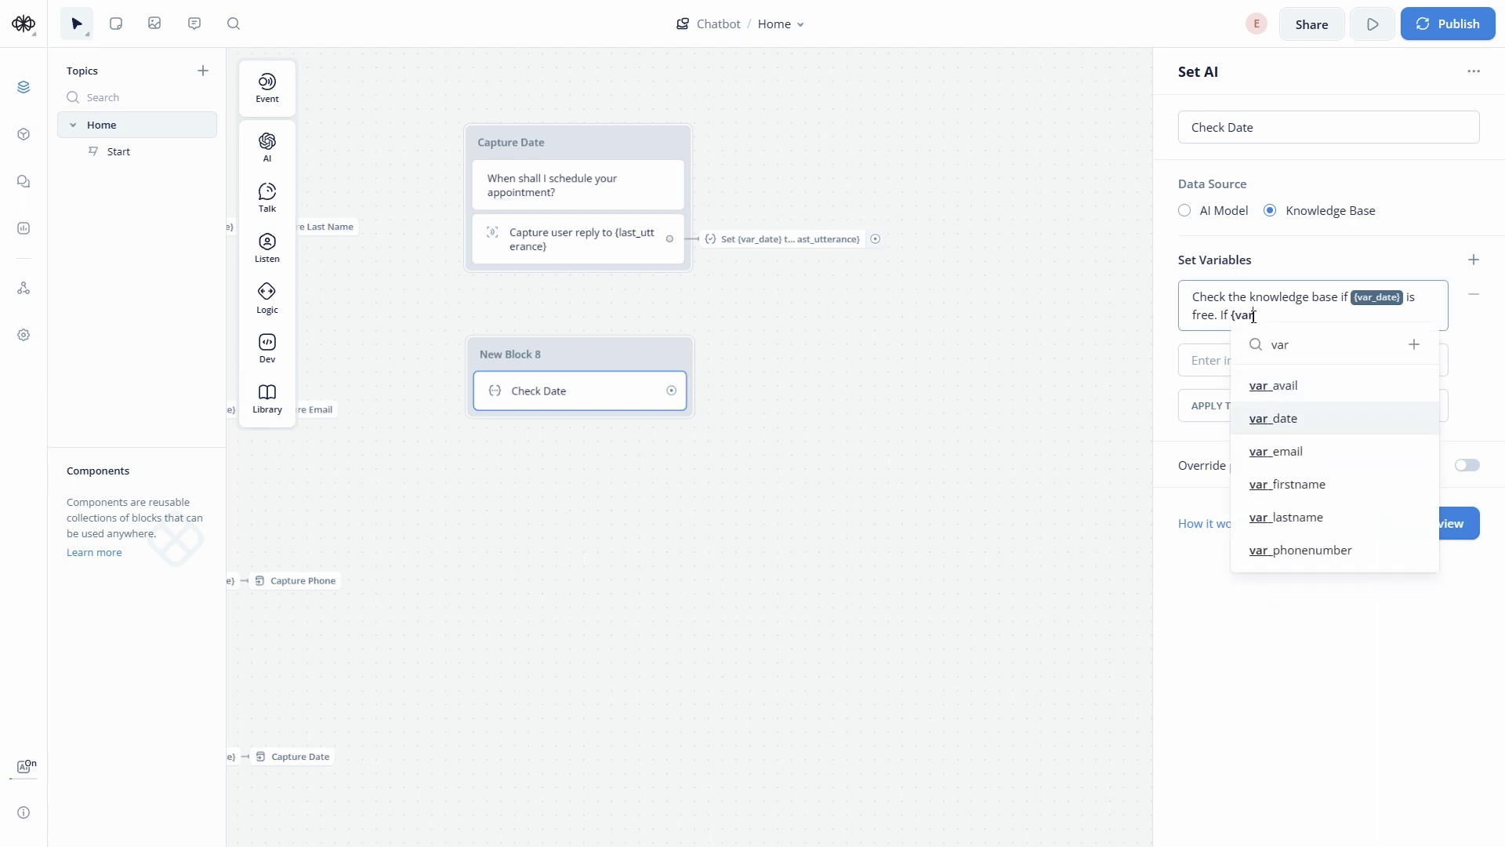
key("Return")
type("isf")
key("BackSpace")
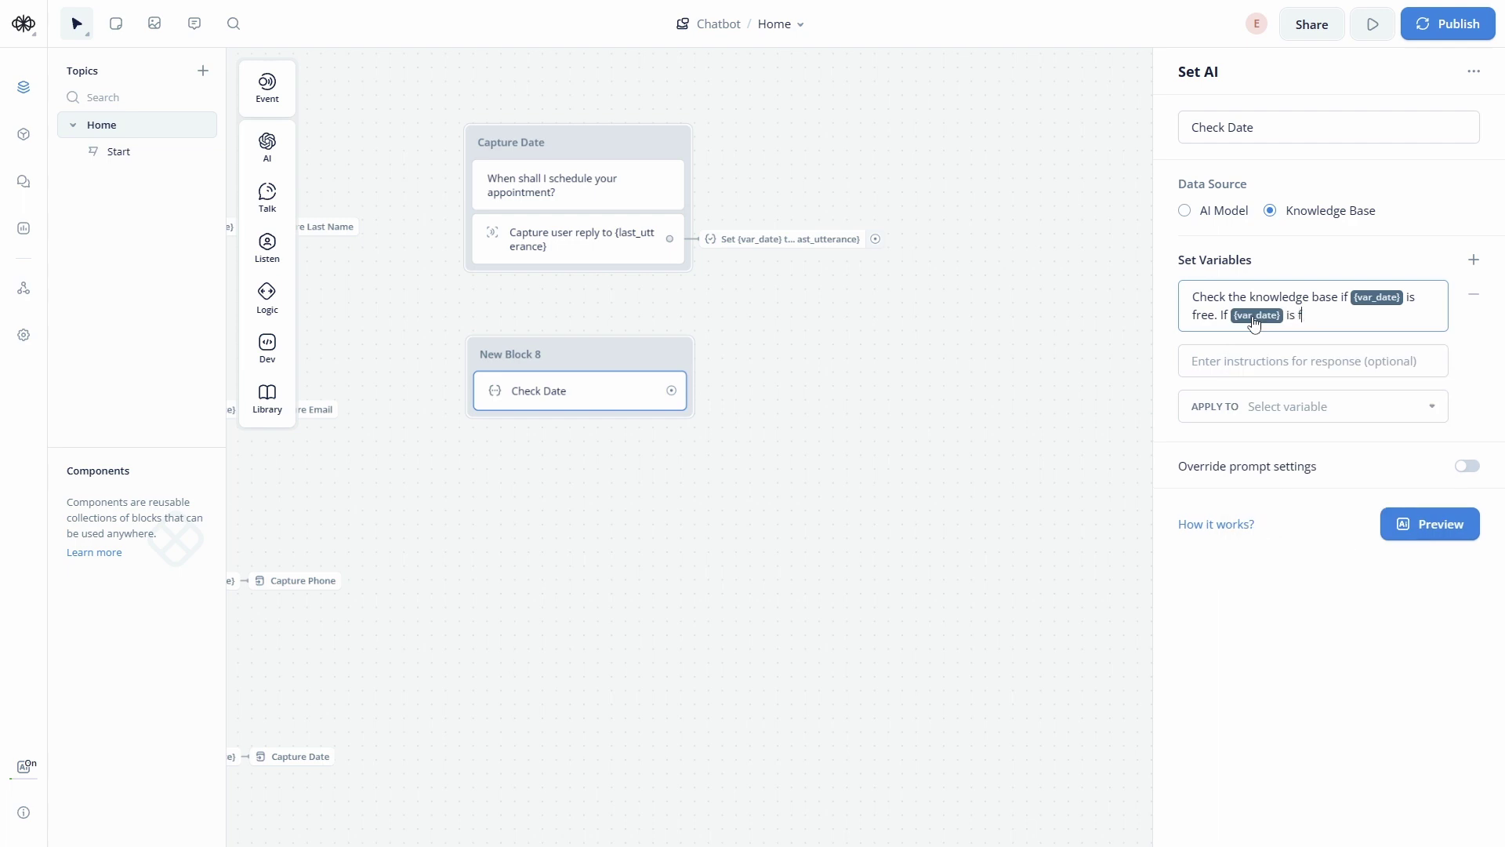
type("free then set variable =1. If")
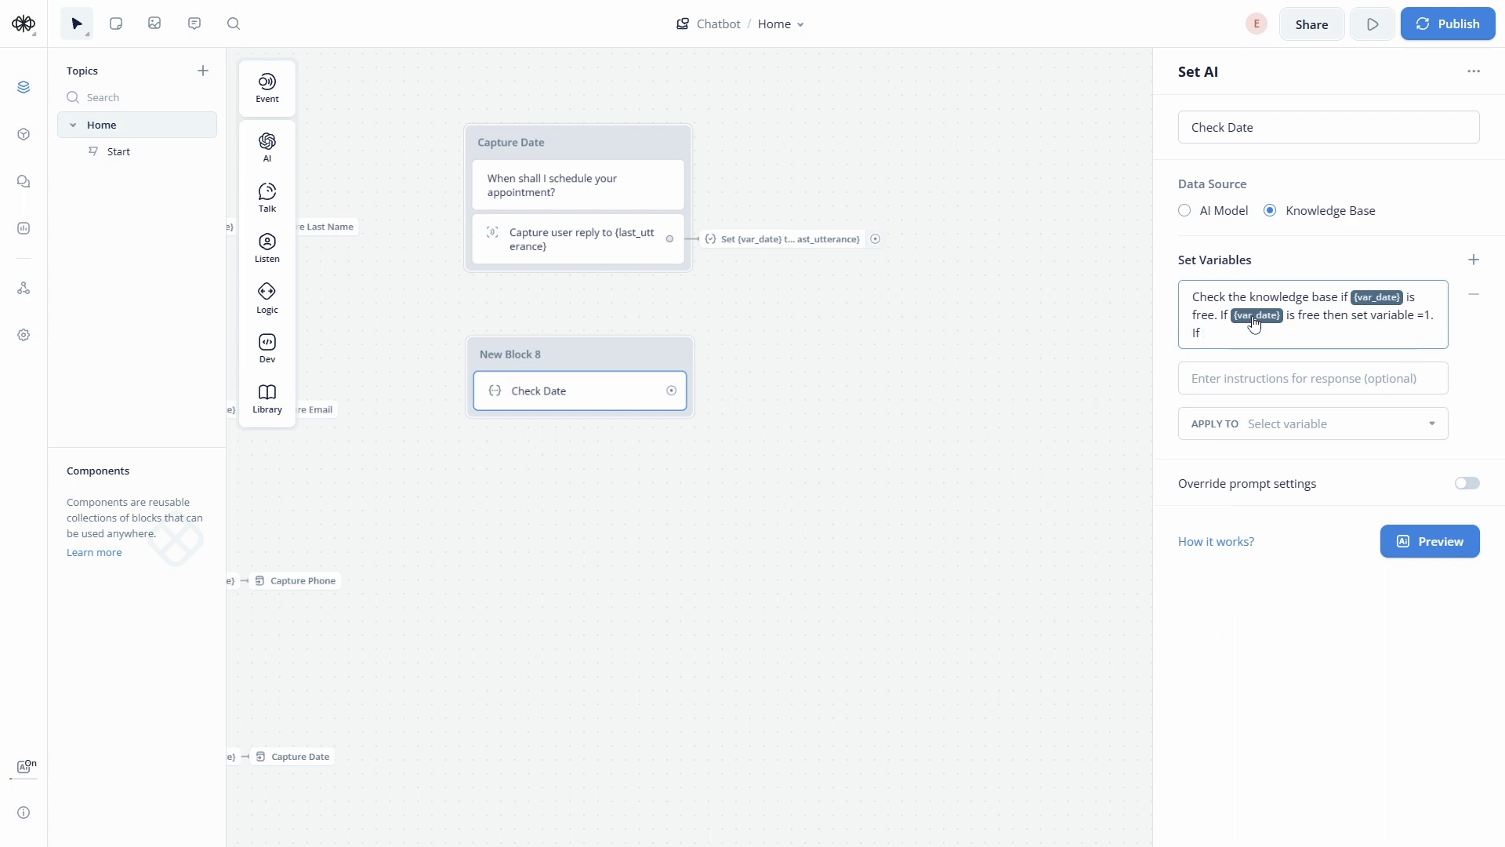
type(" {var")
left_click(1249, 436)
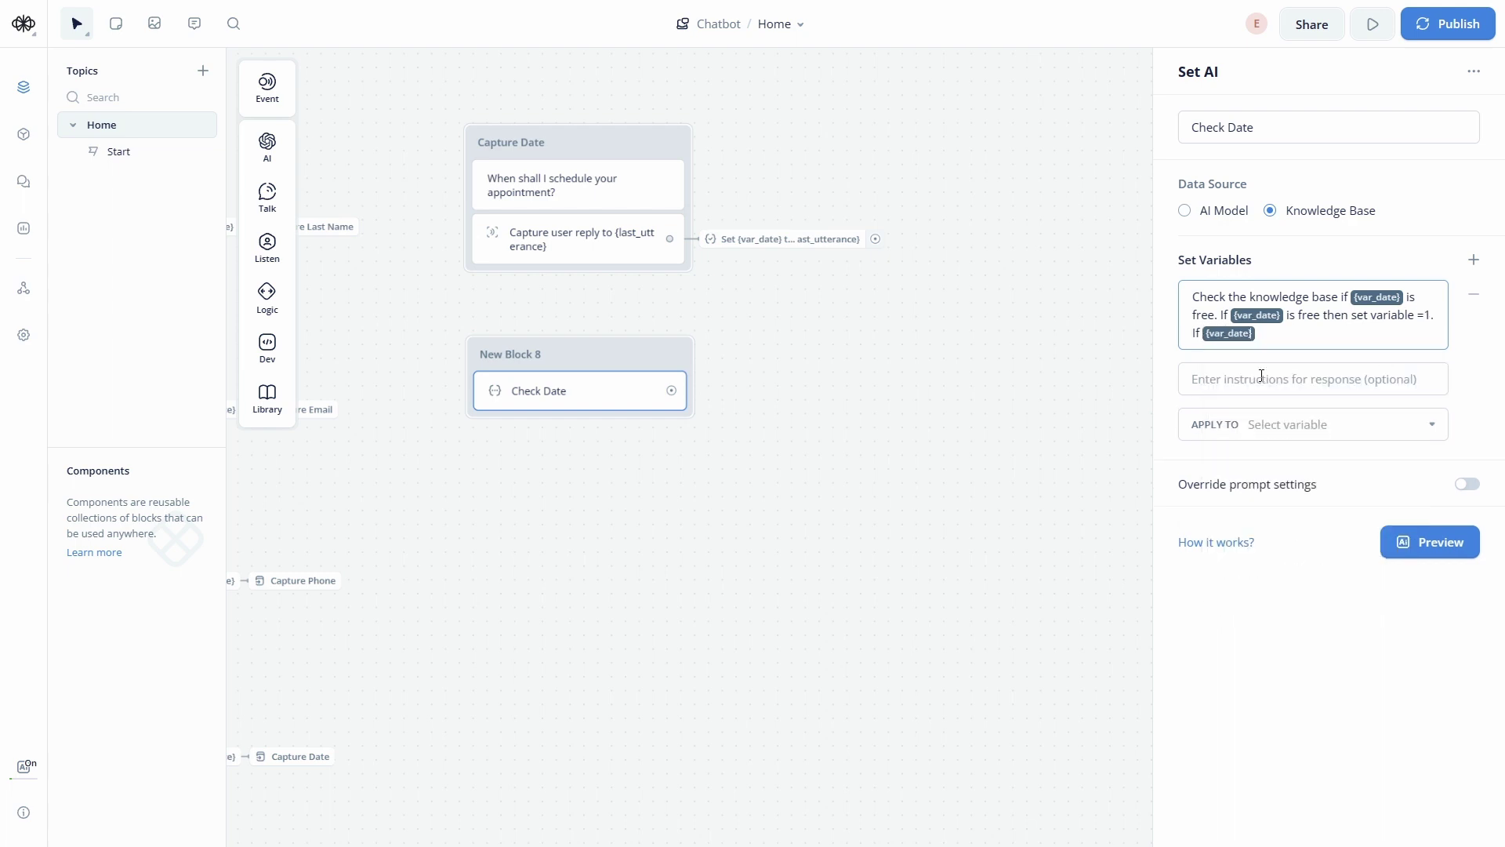
type("is not free then set varuable = 2")
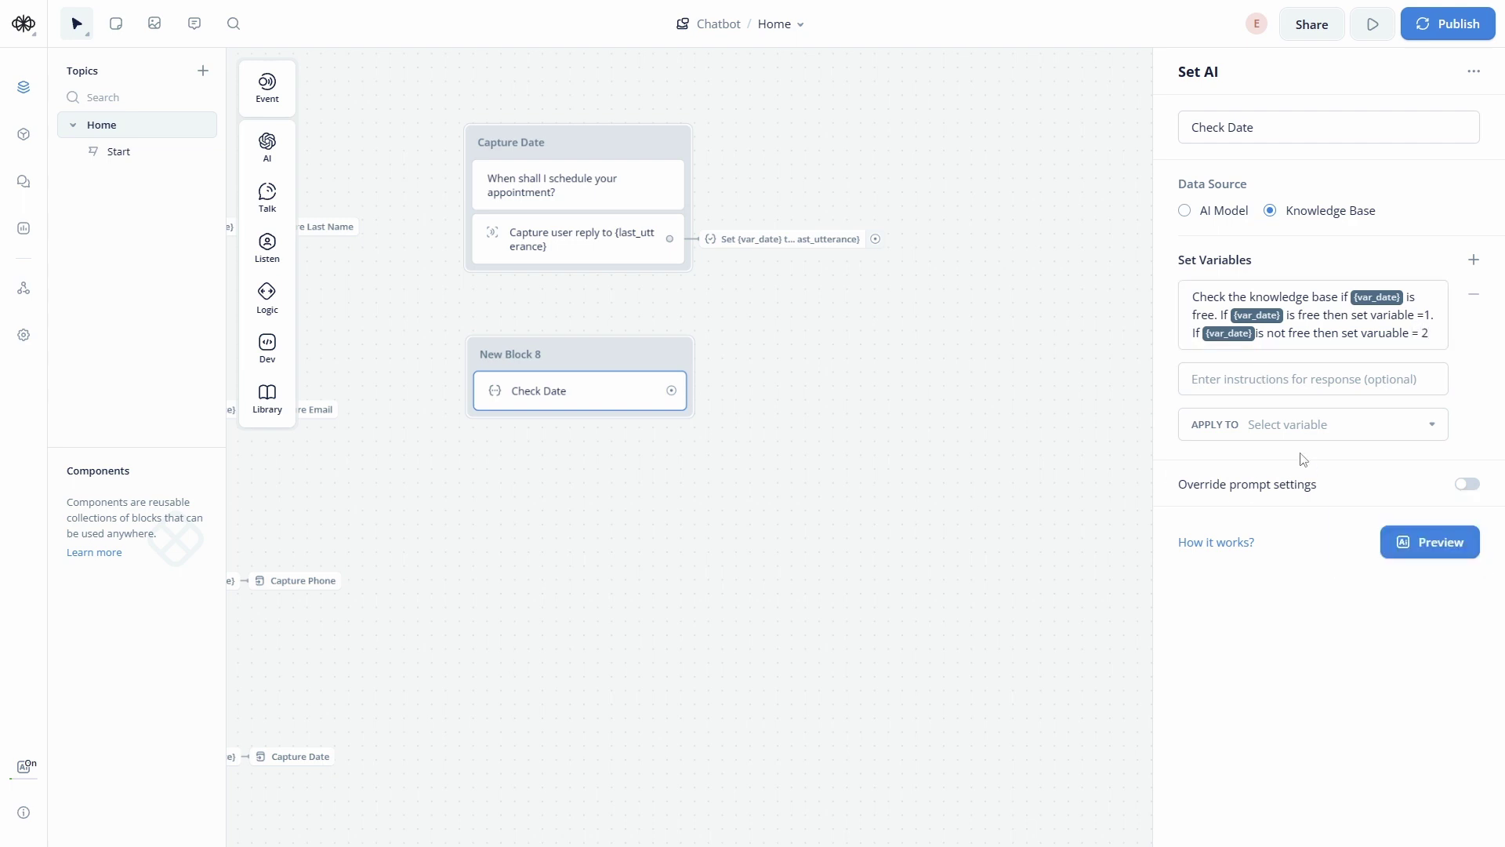
left_click(1385, 418)
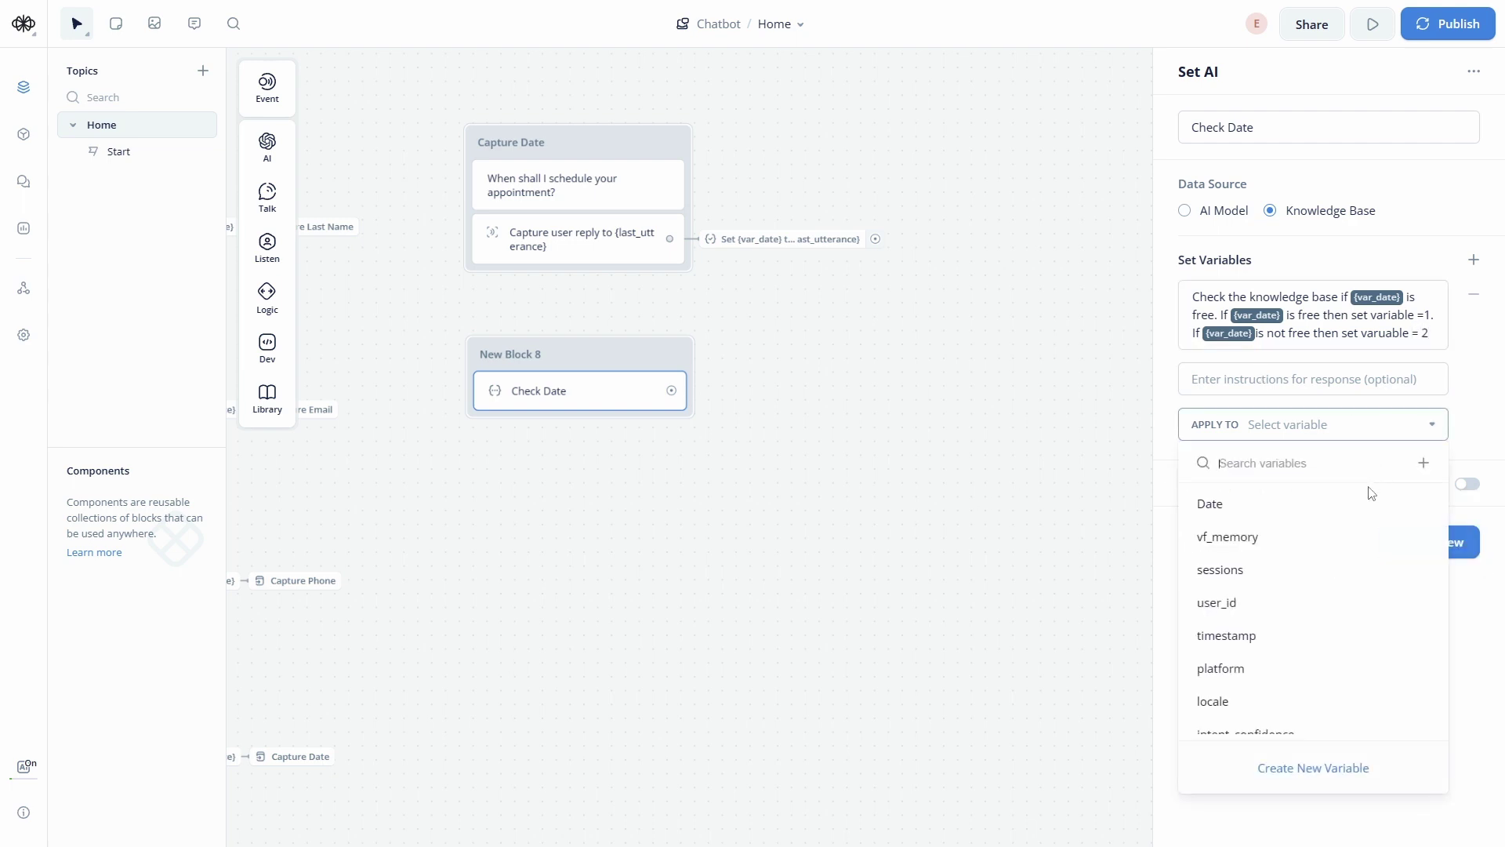
scroll(1332, 595, "down", 5)
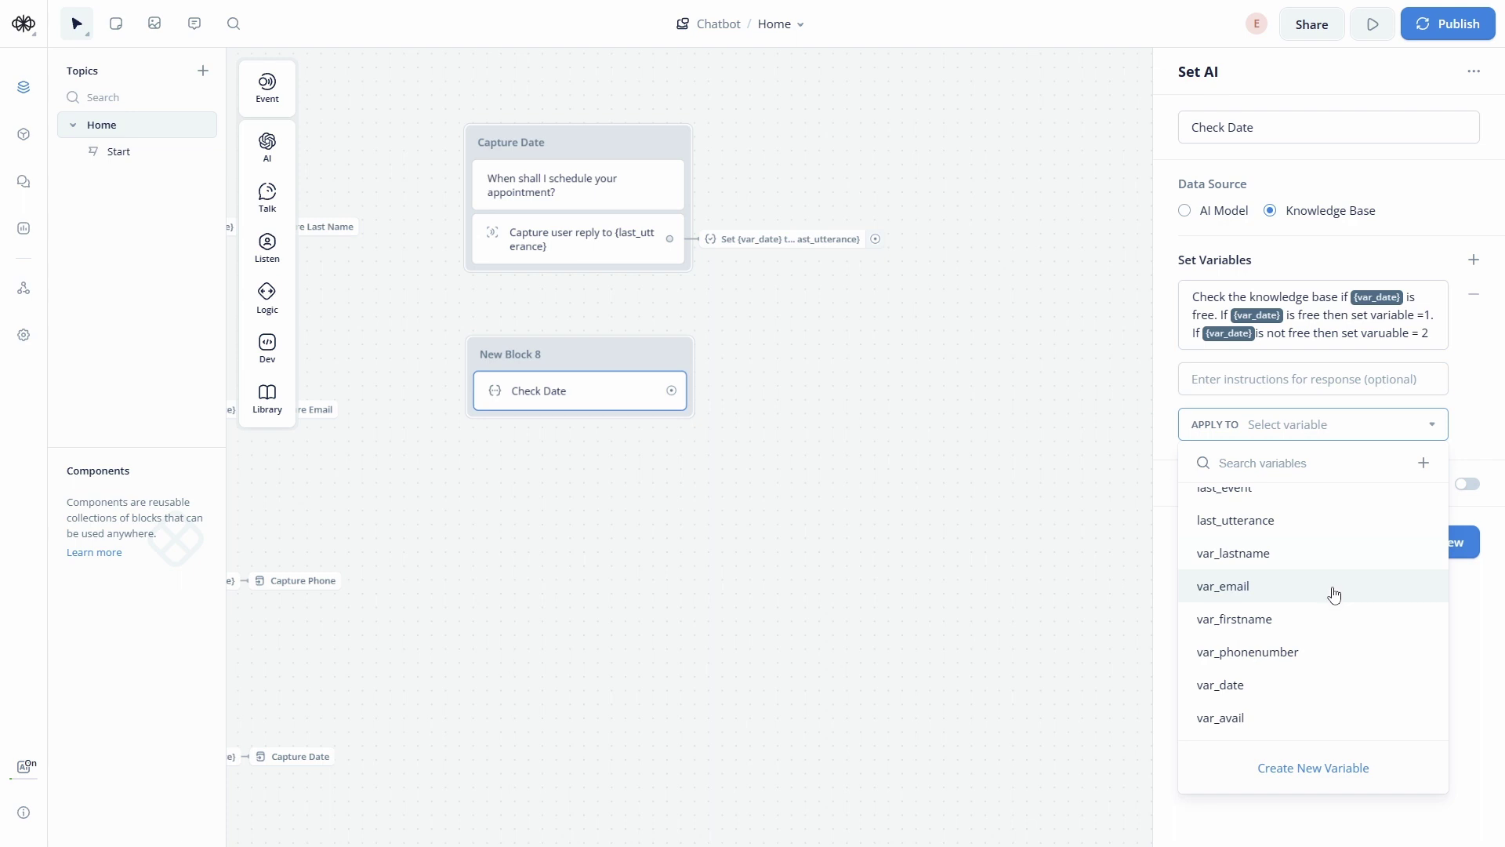
left_click(1242, 721)
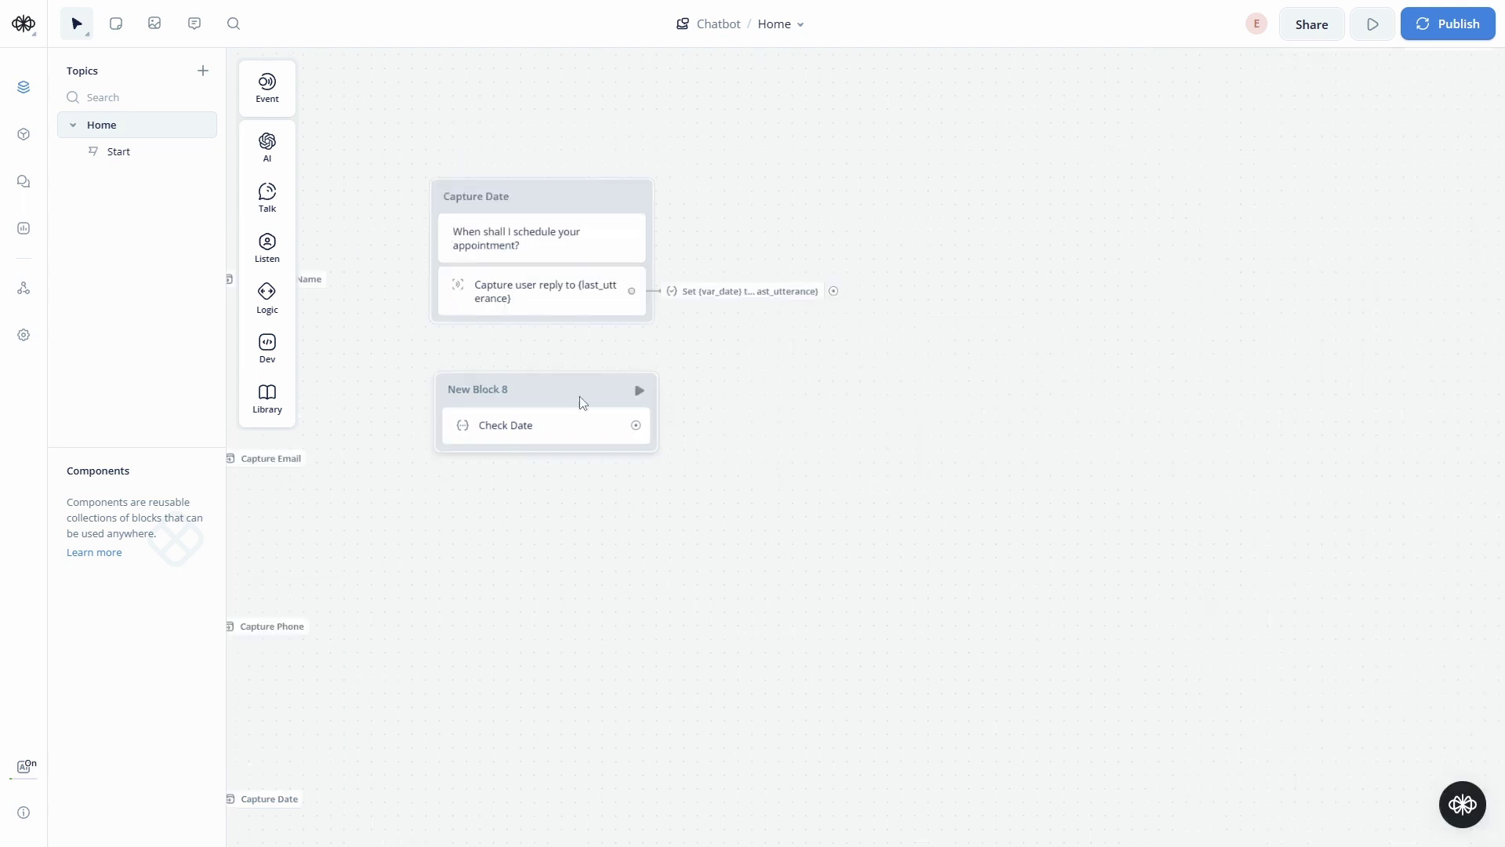
Move New Block 8 and rename it Availability Checker, then select the Capture Date capture step
left_click_drag(578, 400, 527, 387)
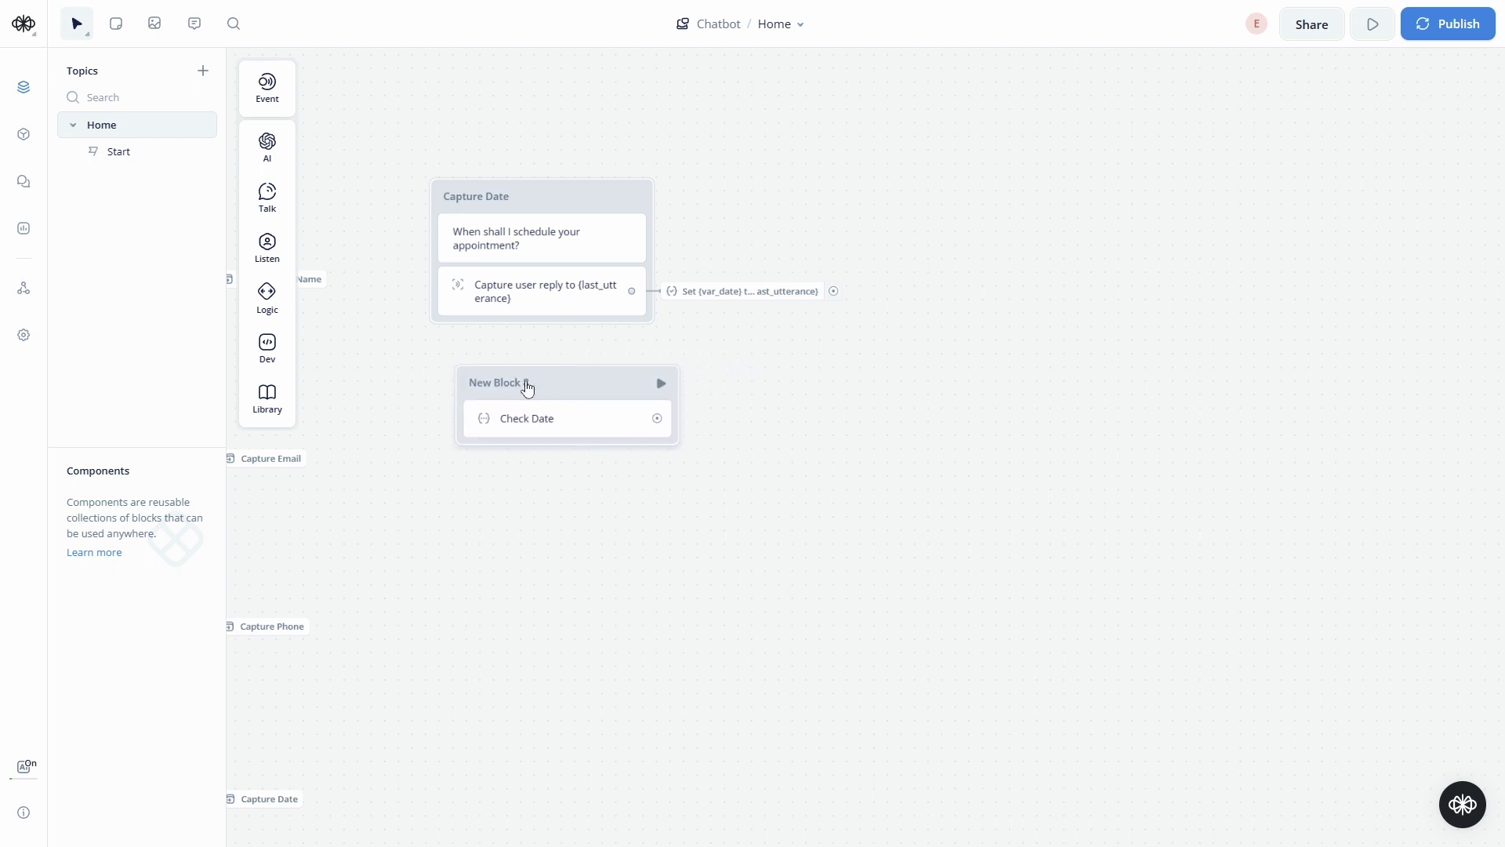
double_click(509, 382)
key("ctrl+a")
type("Av")
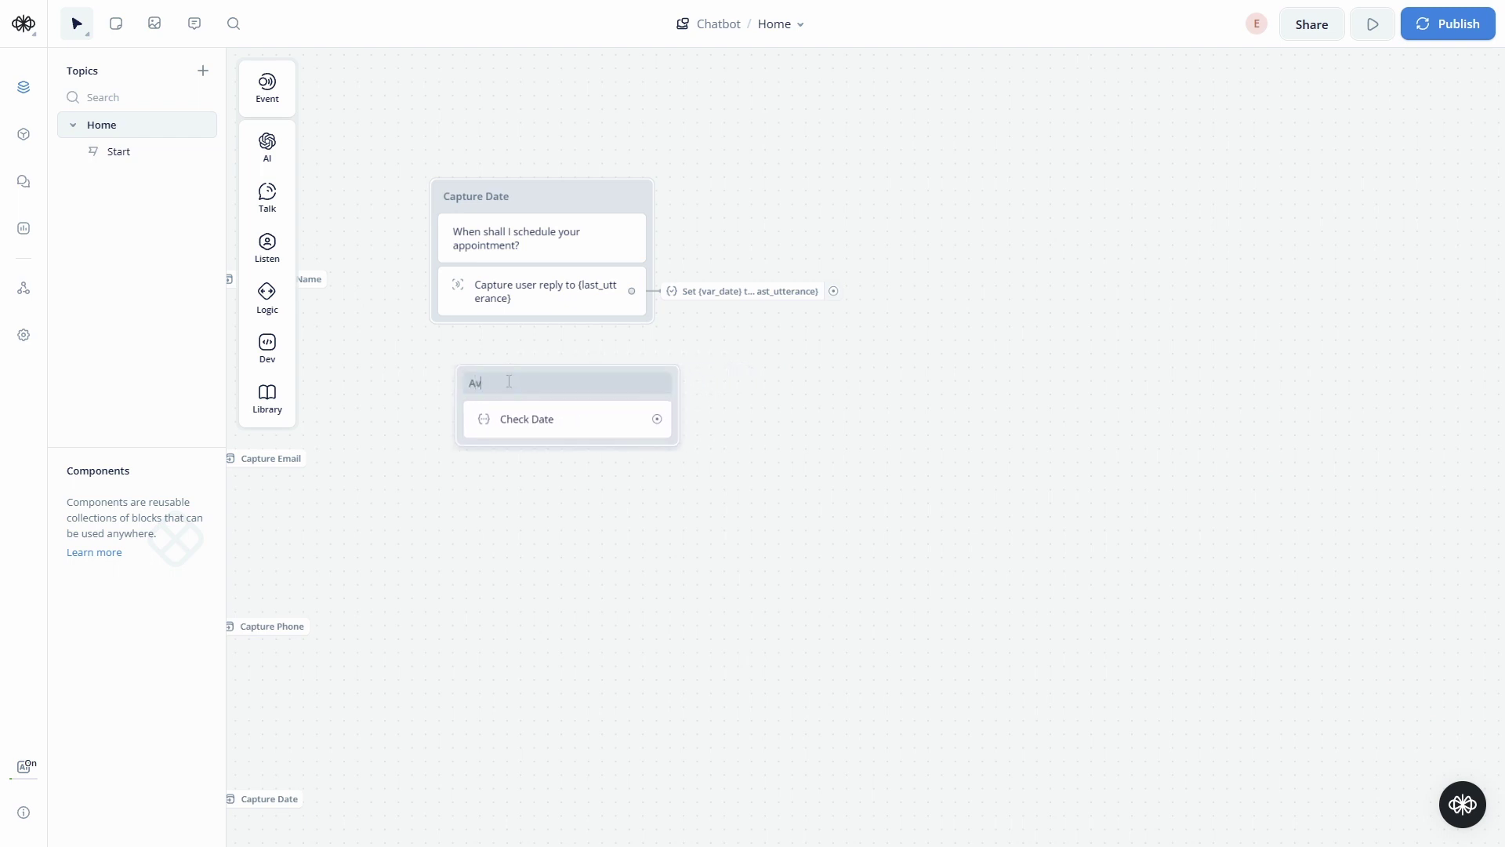
type("ailability Checker")
left_click(553, 337)
left_click(554, 294)
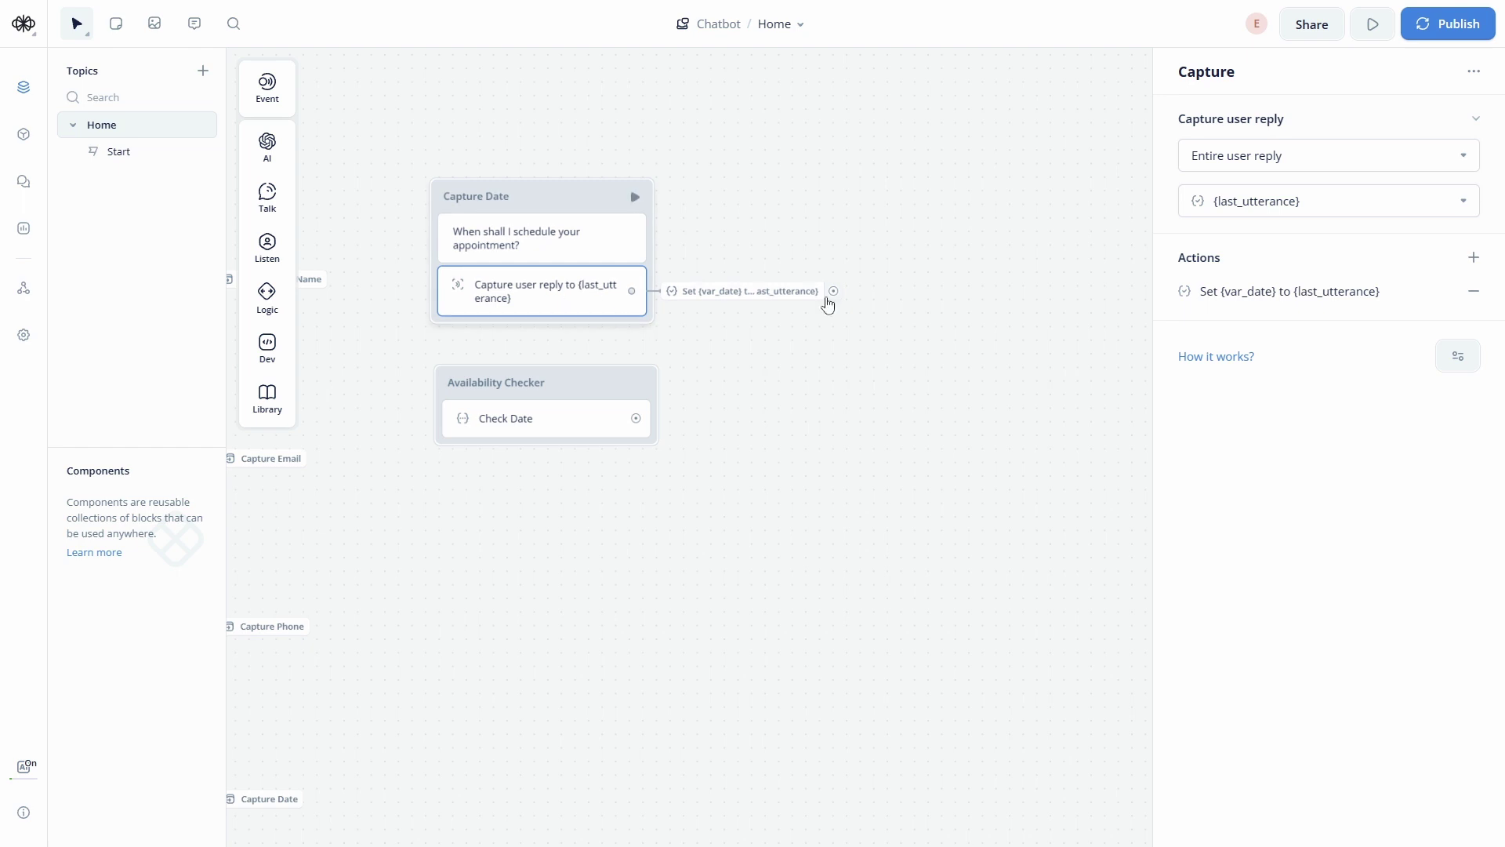
Add a Go to Block action so Capture Date continues to the Availability Checker block
left_click(1473, 258)
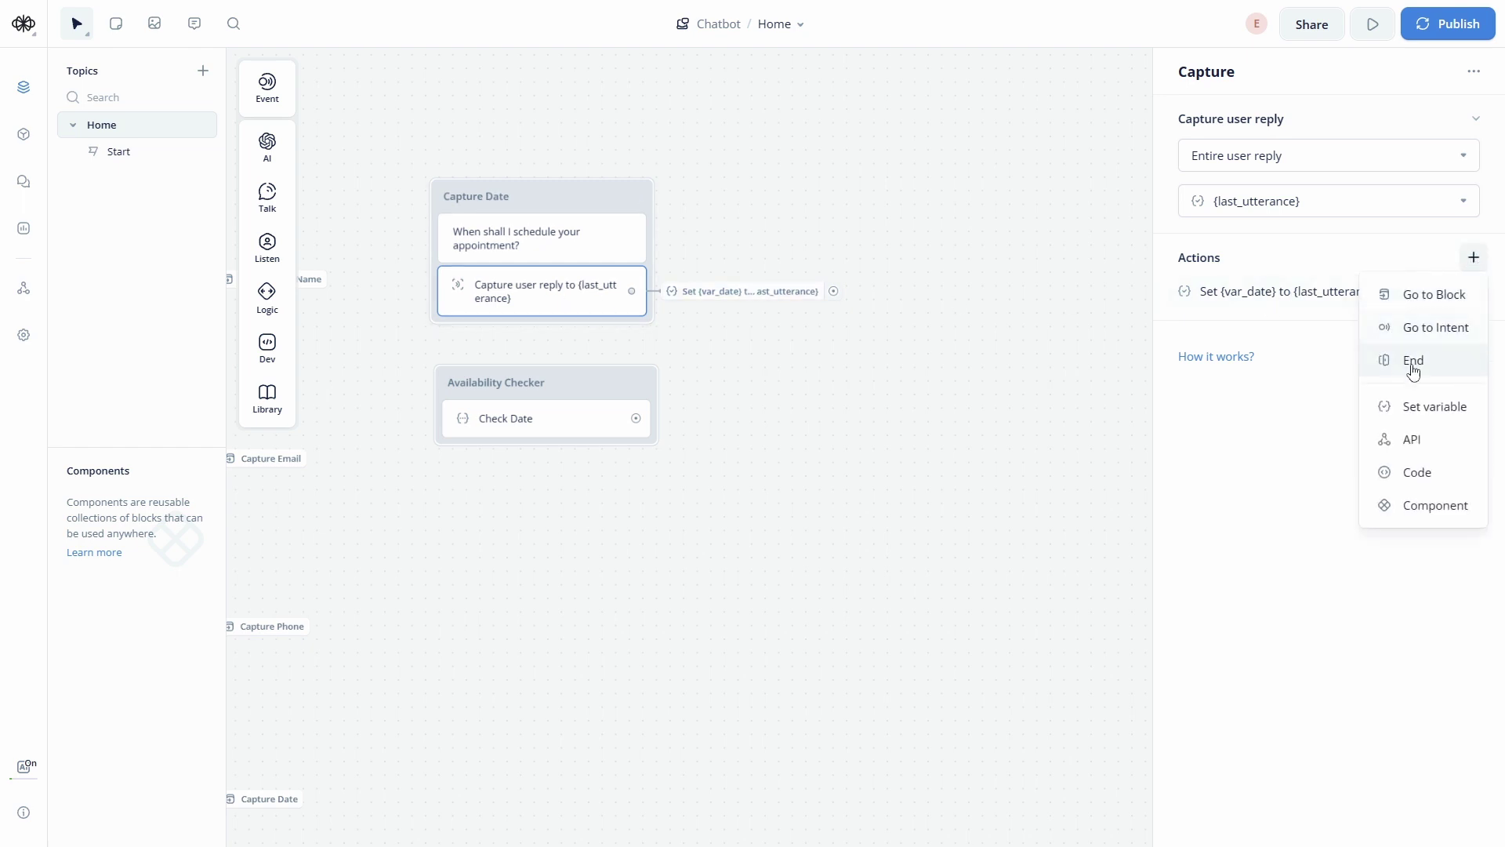
left_click(1433, 306)
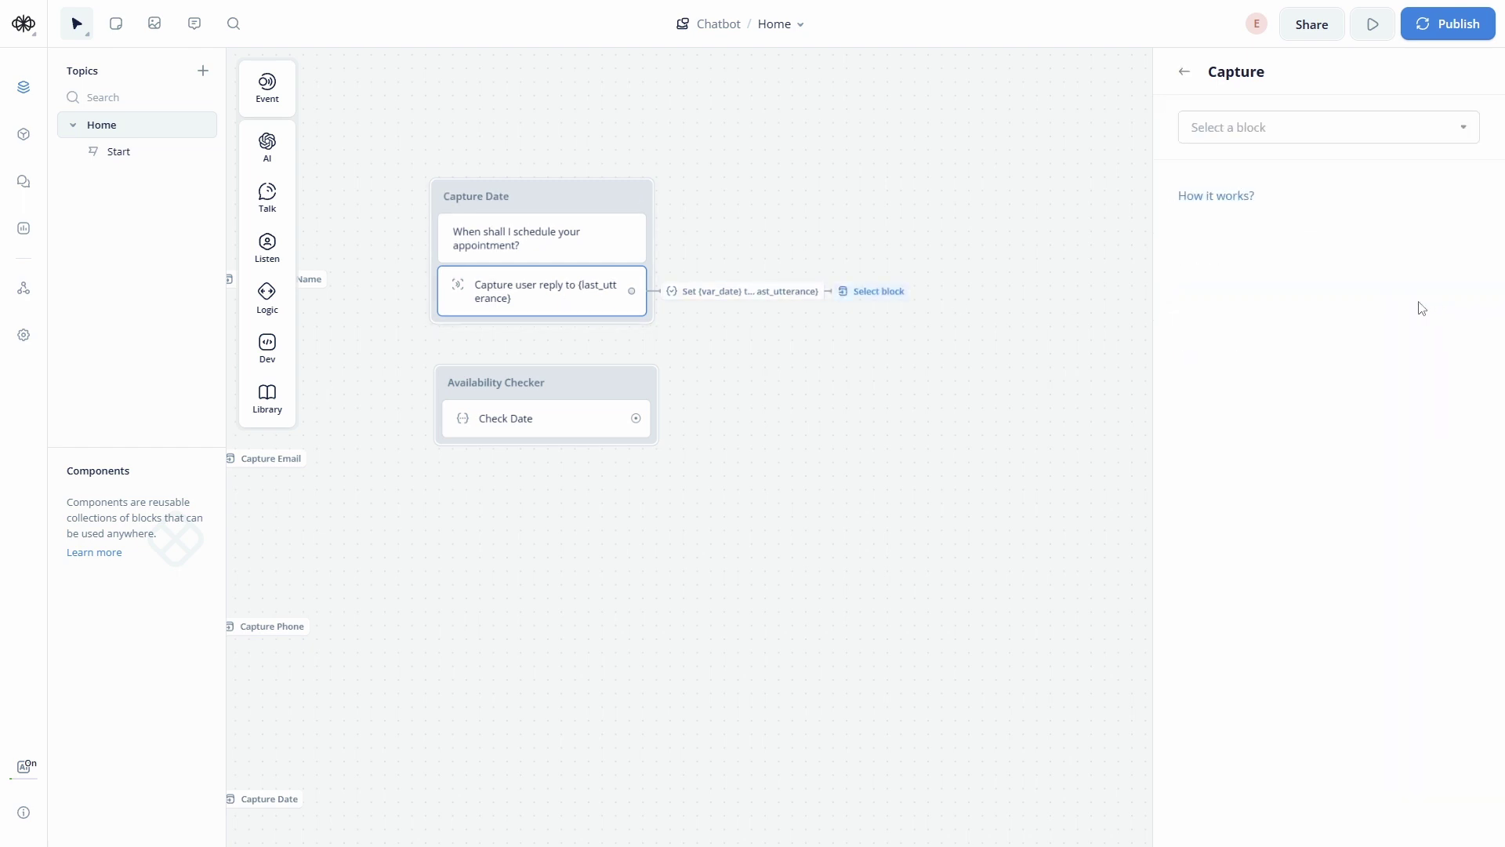
left_click(1239, 133)
mouse_move(1231, 237)
scroll(1113, 345, "down", 2)
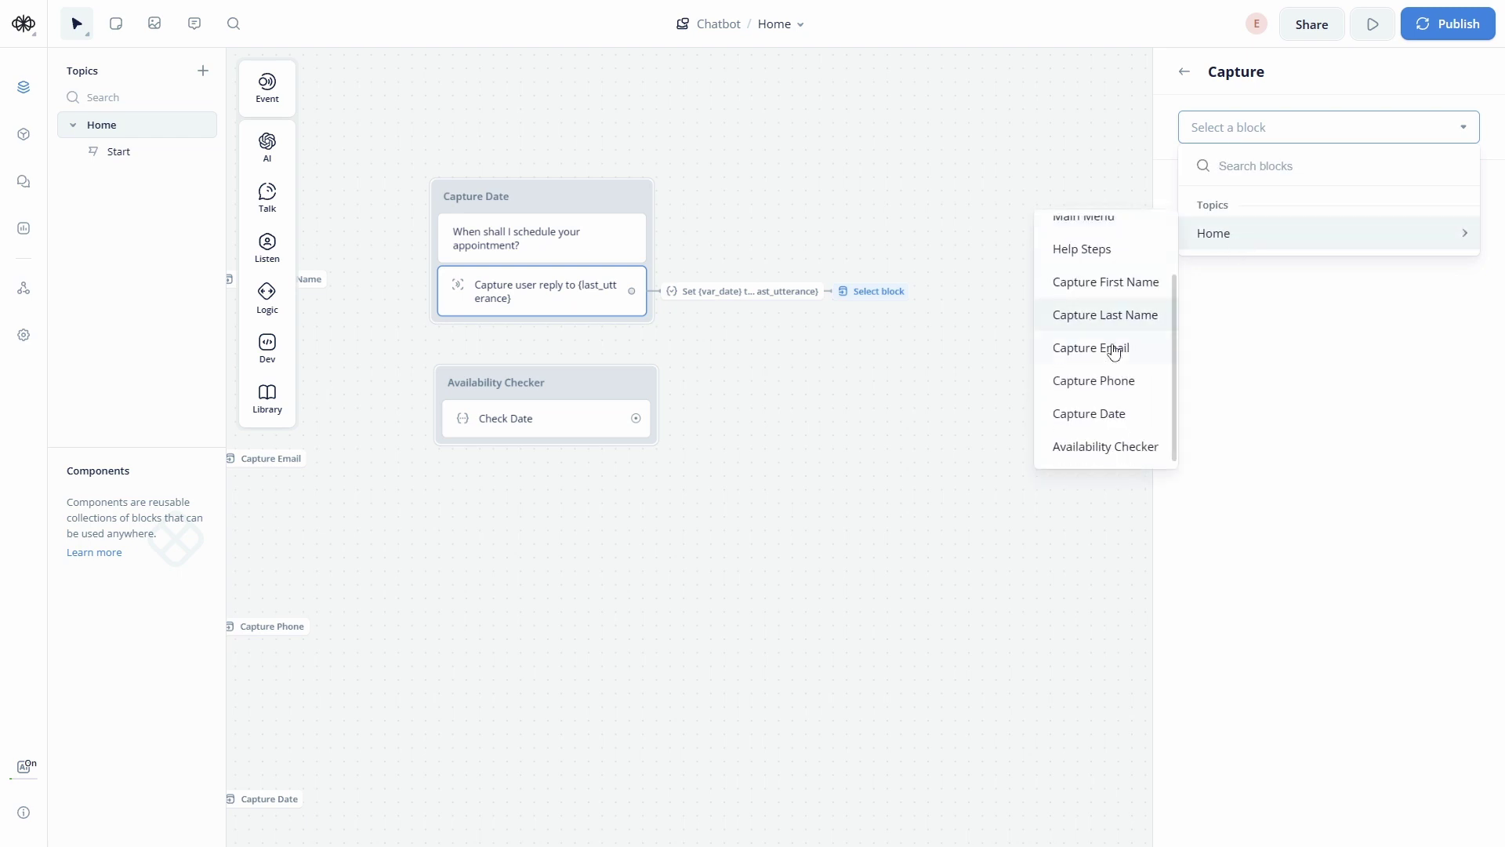
left_click(1127, 448)
left_click(572, 397)
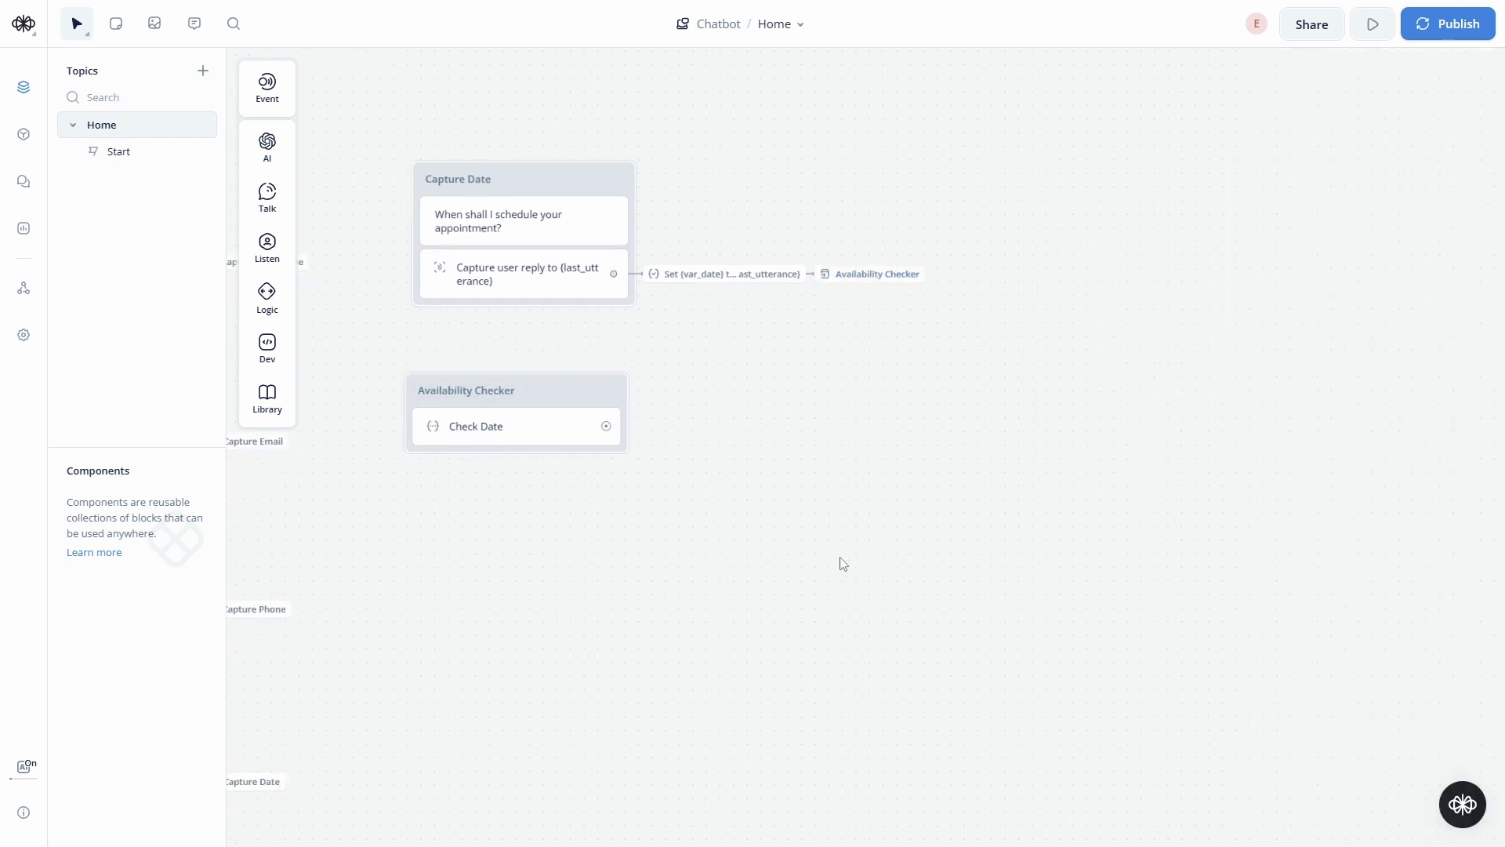
mouse_move(563, 413)
left_mouse_down()
mouse_move(655, 433)
mouse_move(569, 420)
left_mouse_up()
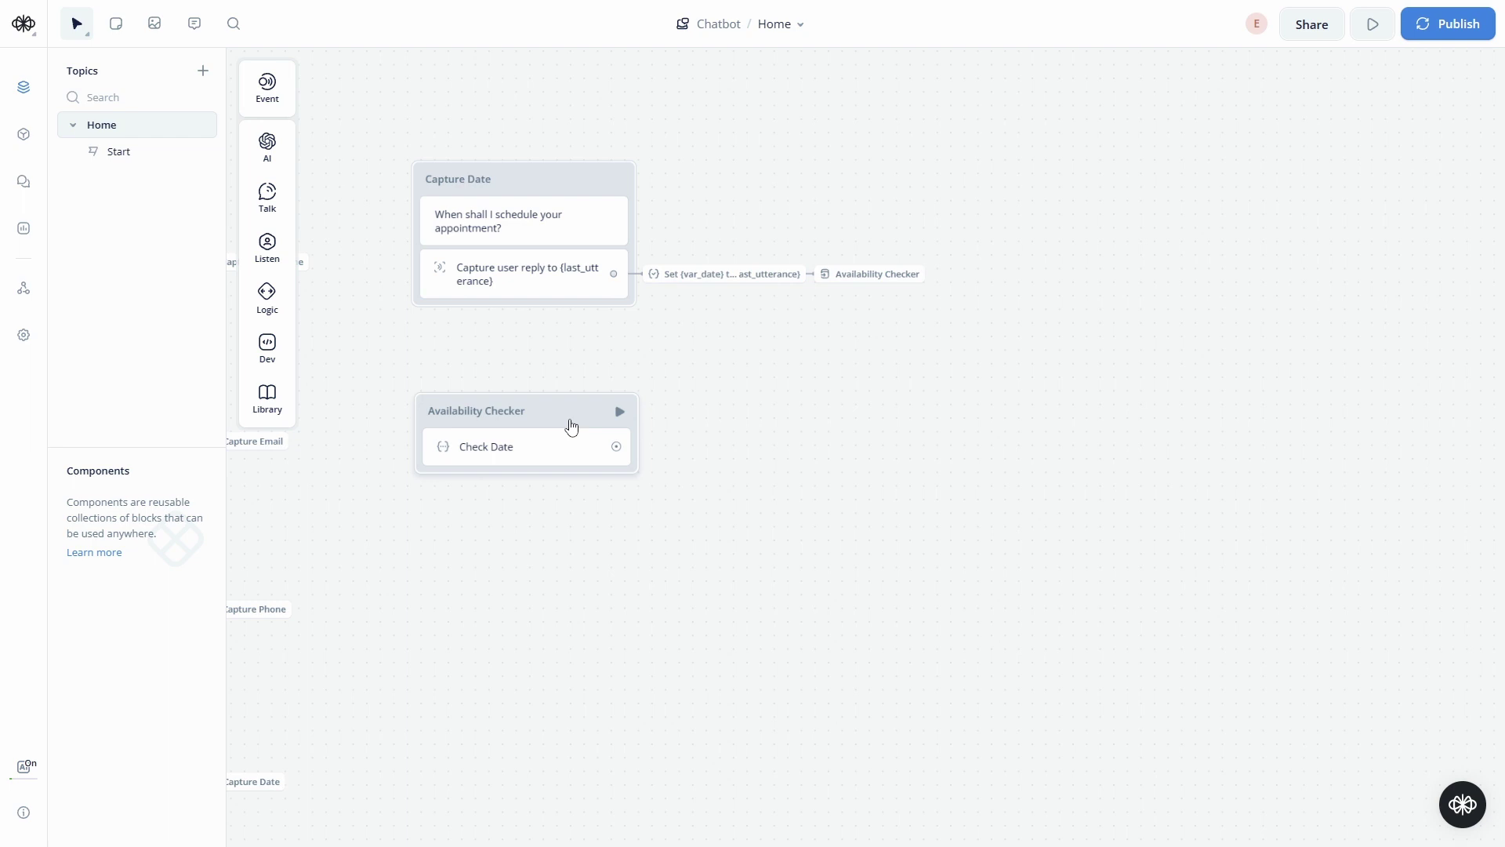
Add a Condition block after Check Date and name it 'Date Check Result'
mouse_move(269, 296)
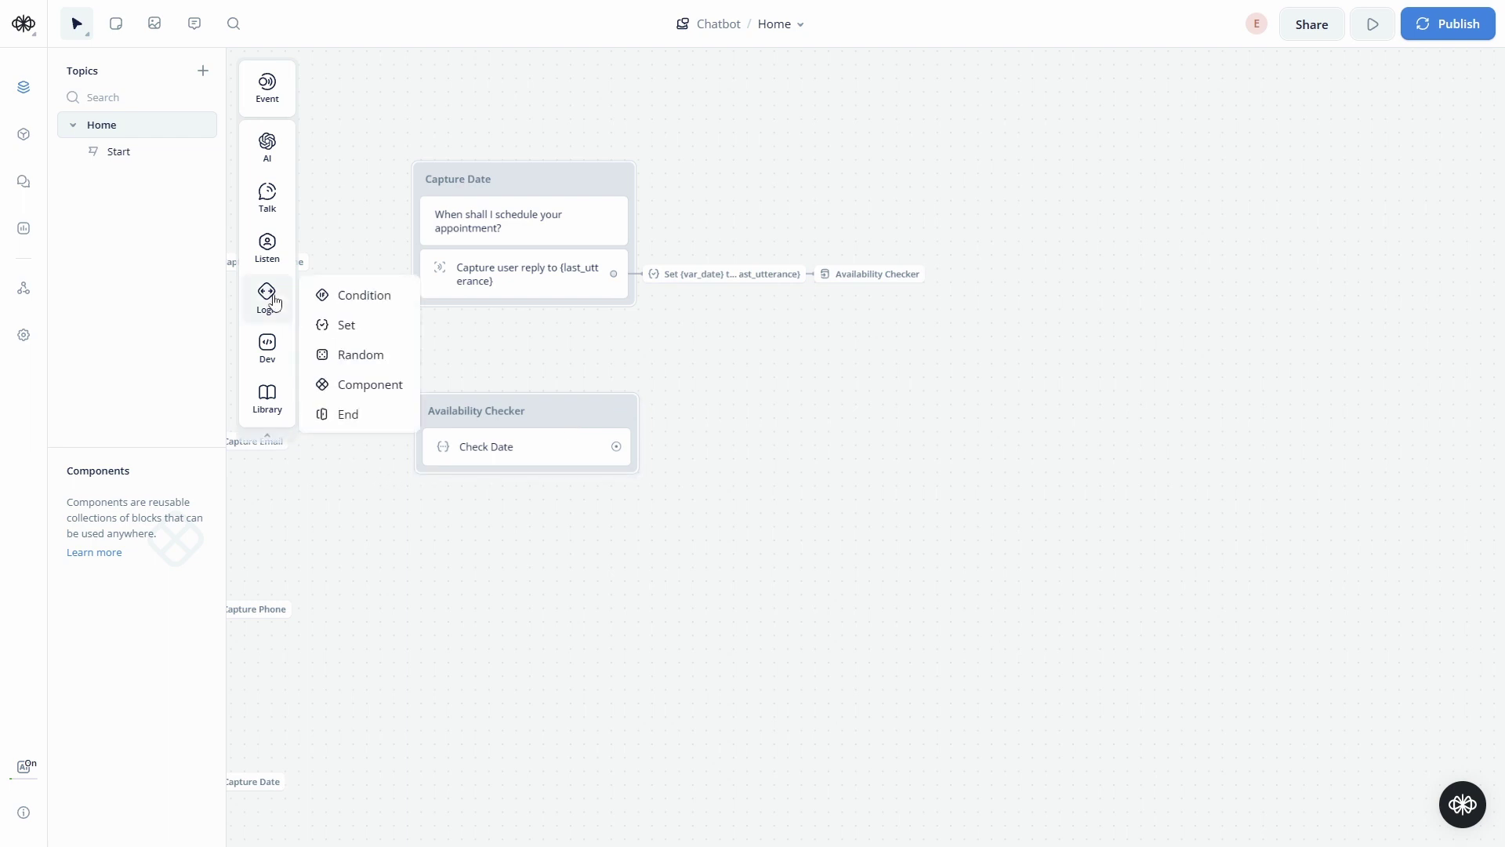
left_click_drag(370, 298, 793, 461)
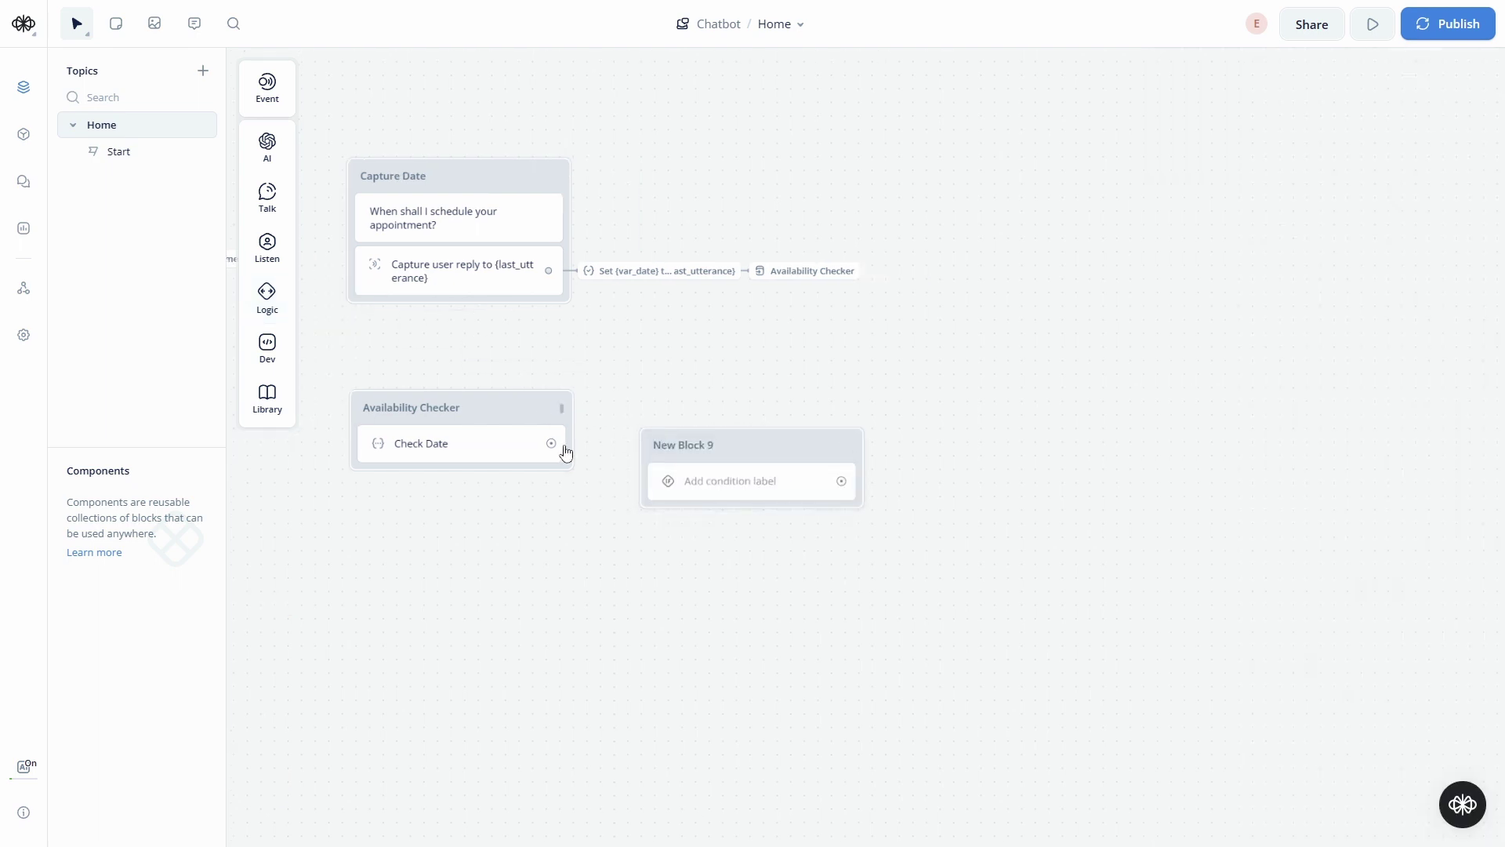
left_click_drag(569, 449, 783, 430)
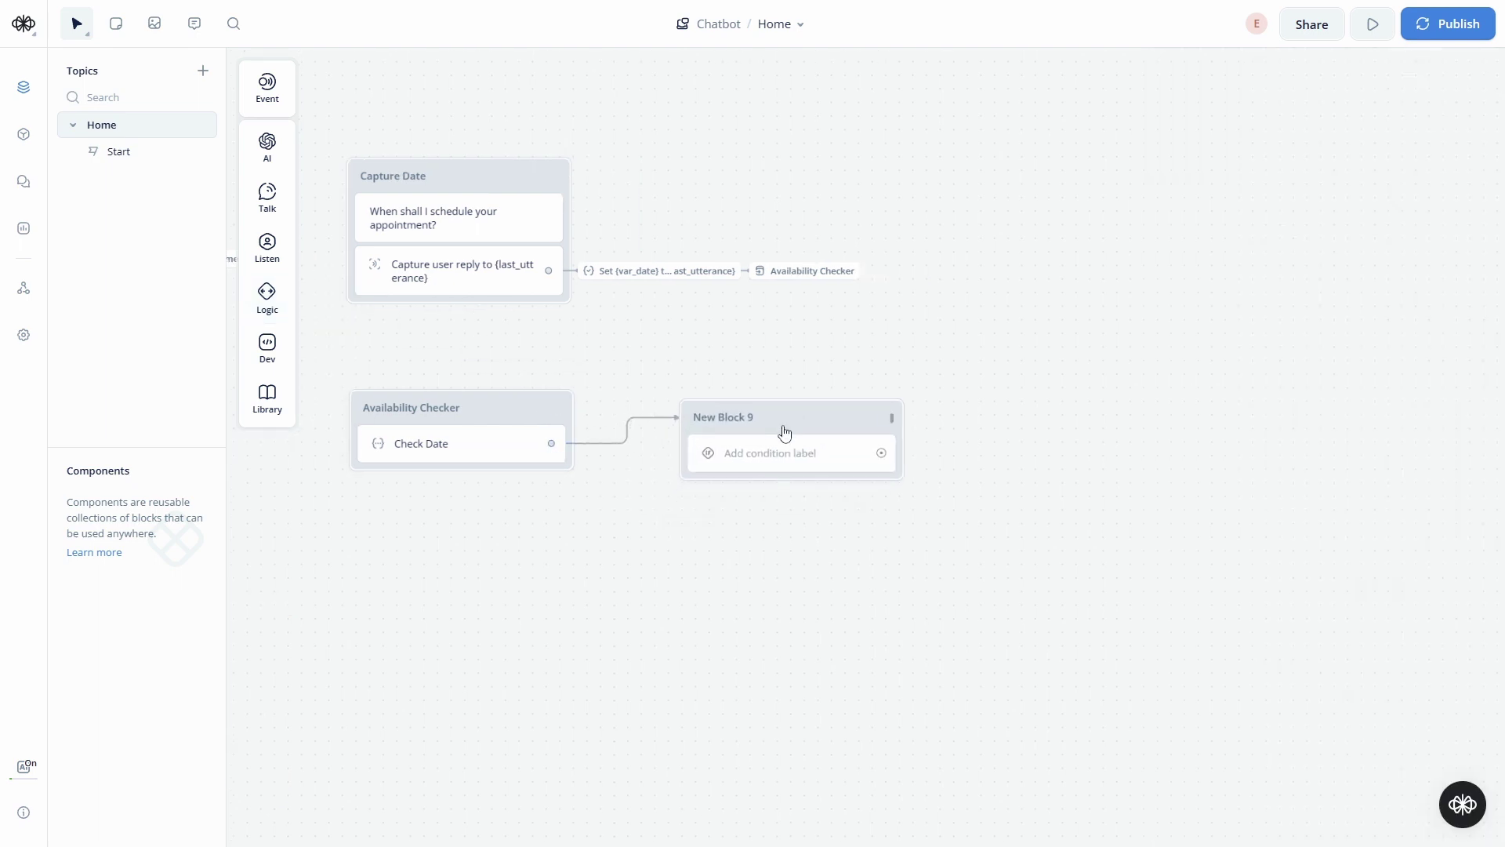
double_click(742, 421)
key("ctrl+a")
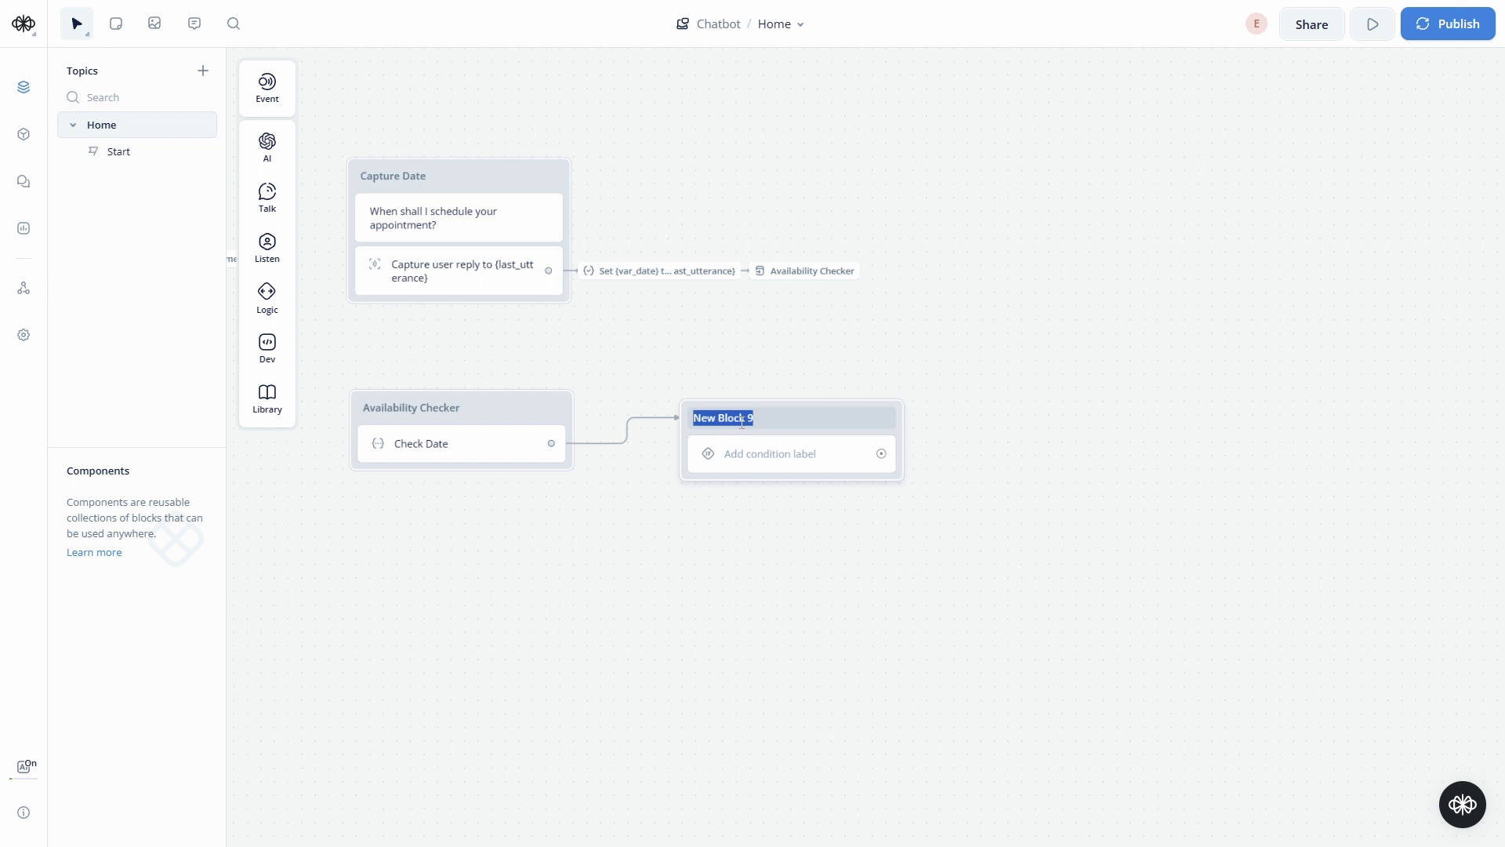
type("Date Check Result")
Add the first condition var_avail == 1, labelled 'Date Available'
left_click(815, 447)
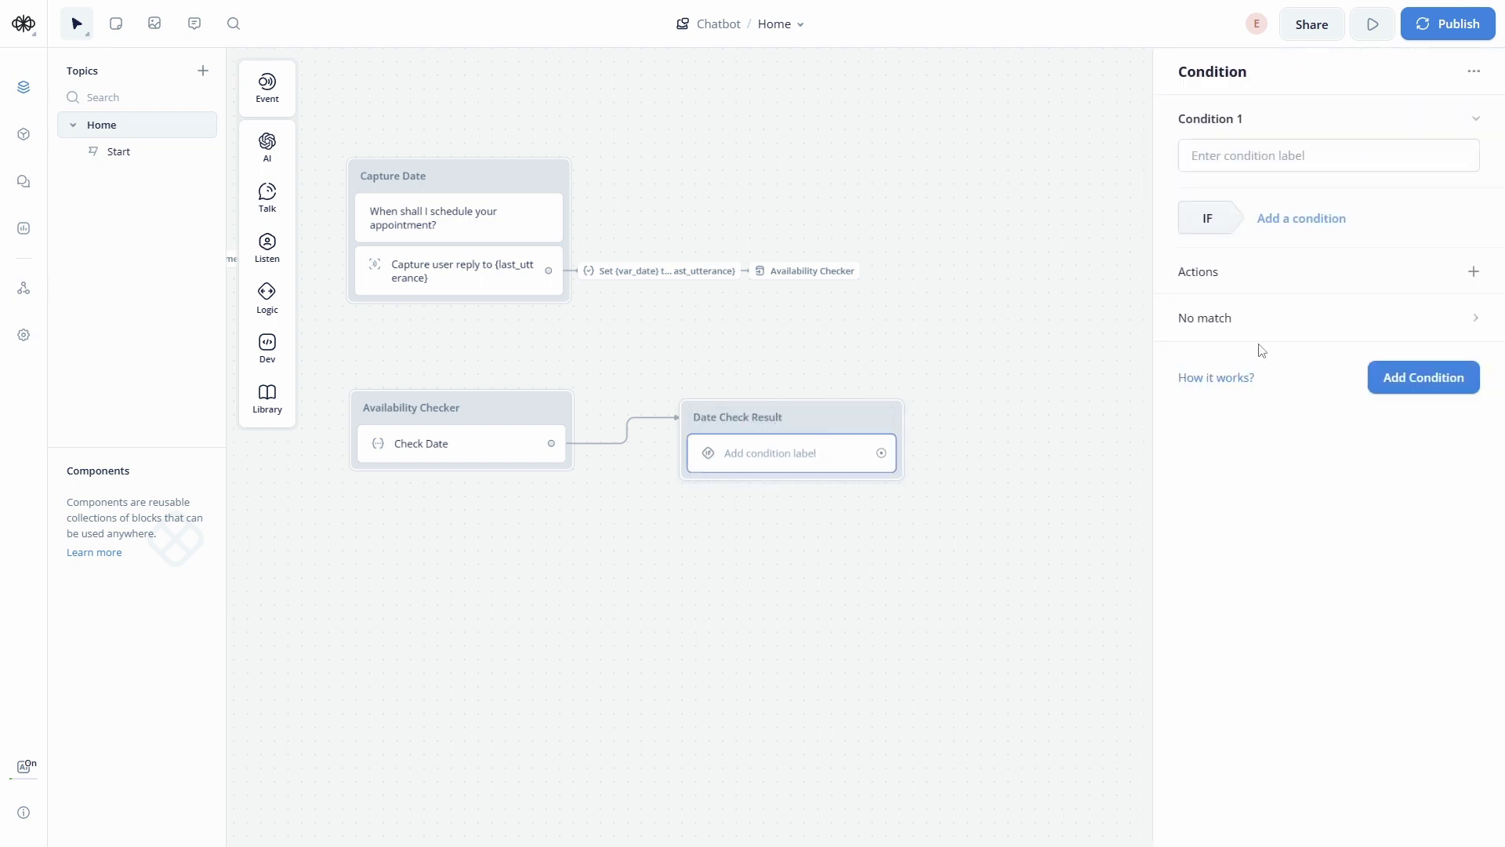
left_click(1302, 225)
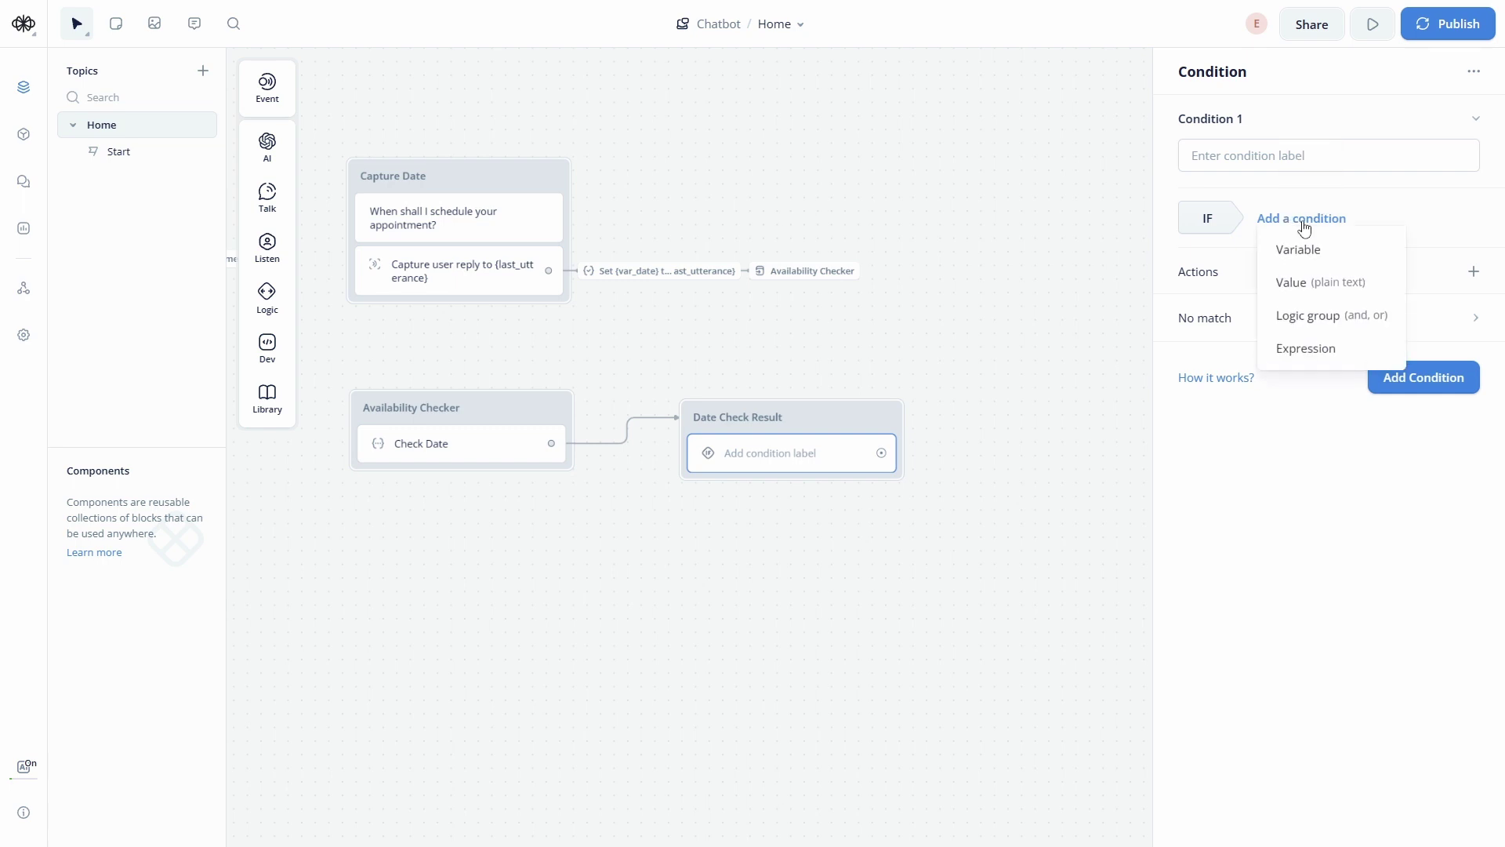
left_click(1298, 248)
left_click(1301, 305)
scroll(1286, 433, "down", 3)
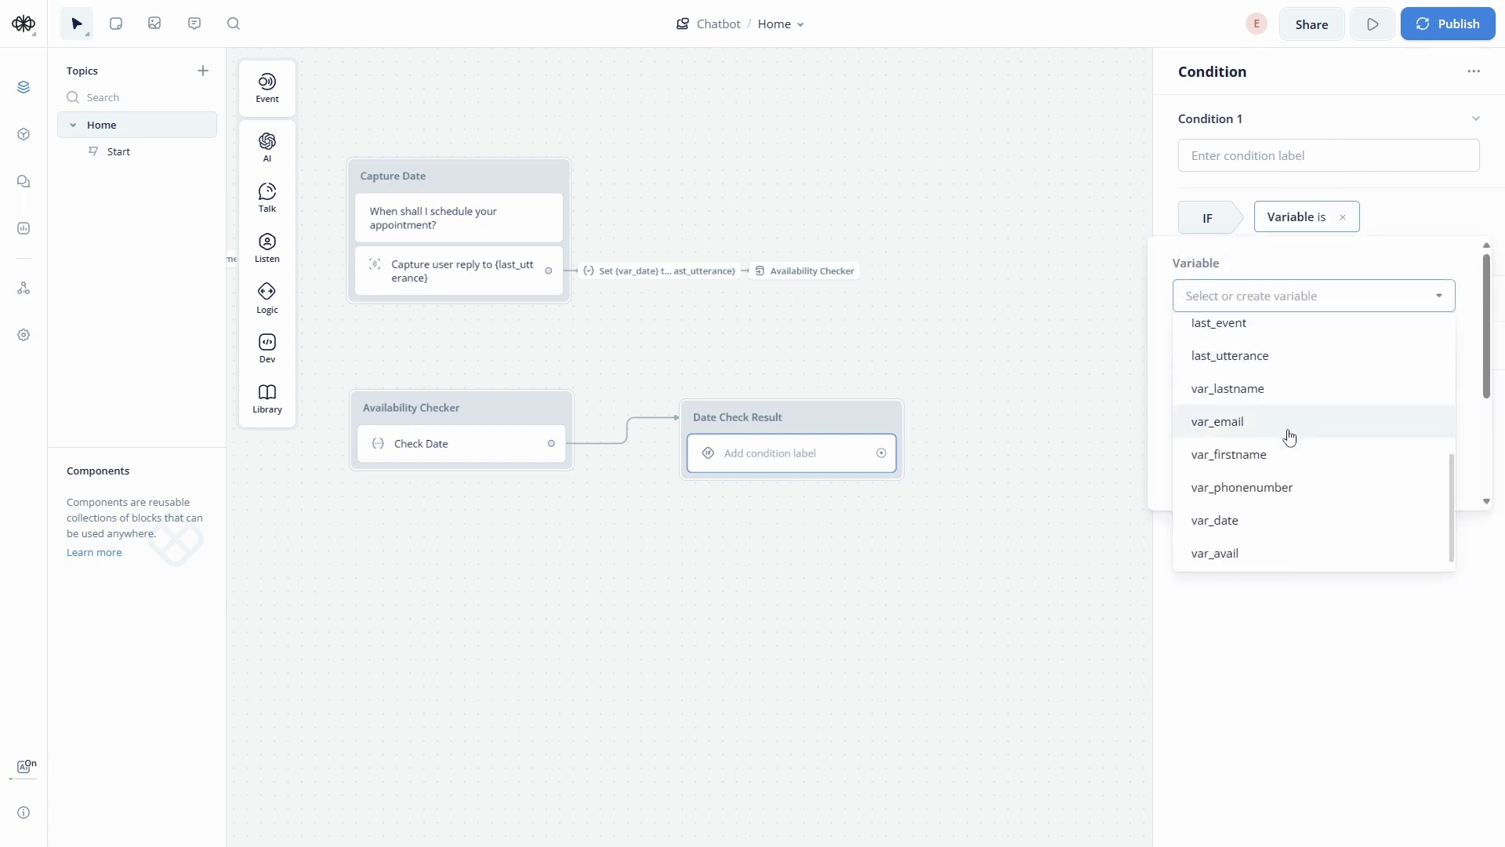
left_click(1230, 555)
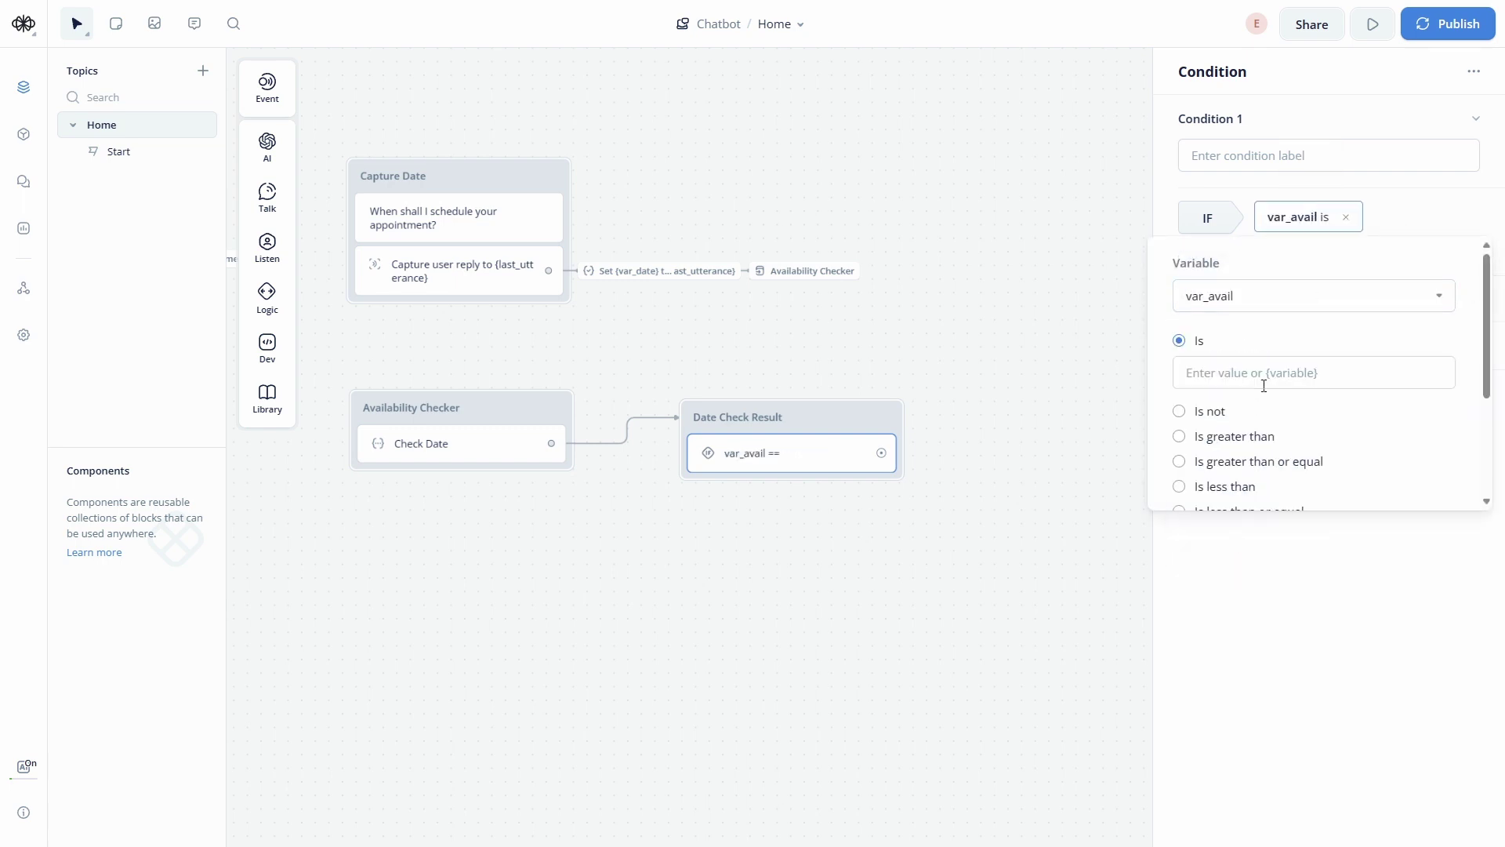
left_click(1263, 382)
type("1")
key("Return")
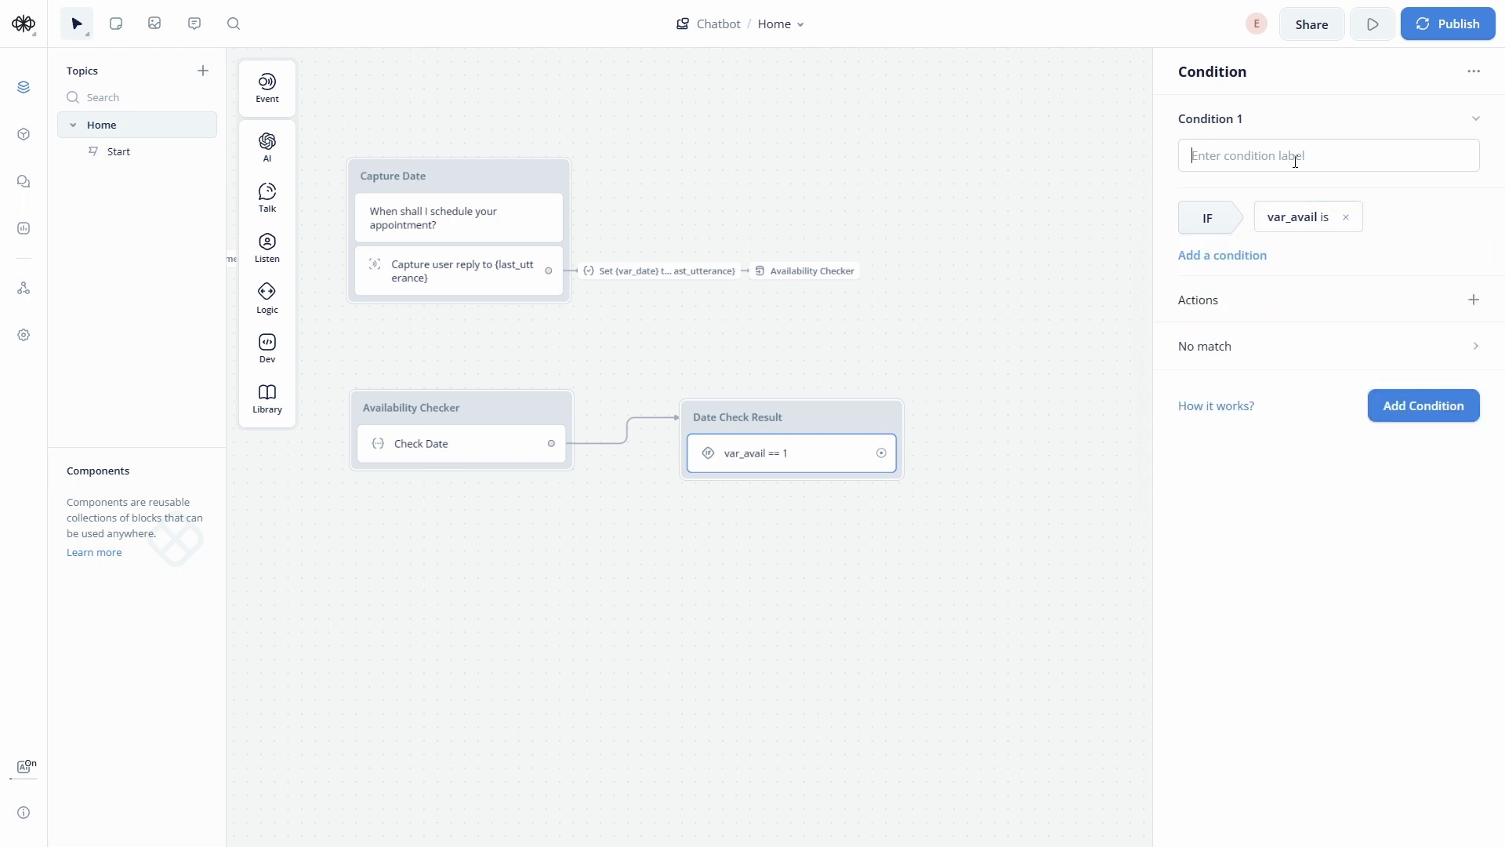
left_click(1295, 157)
type("Date Available")
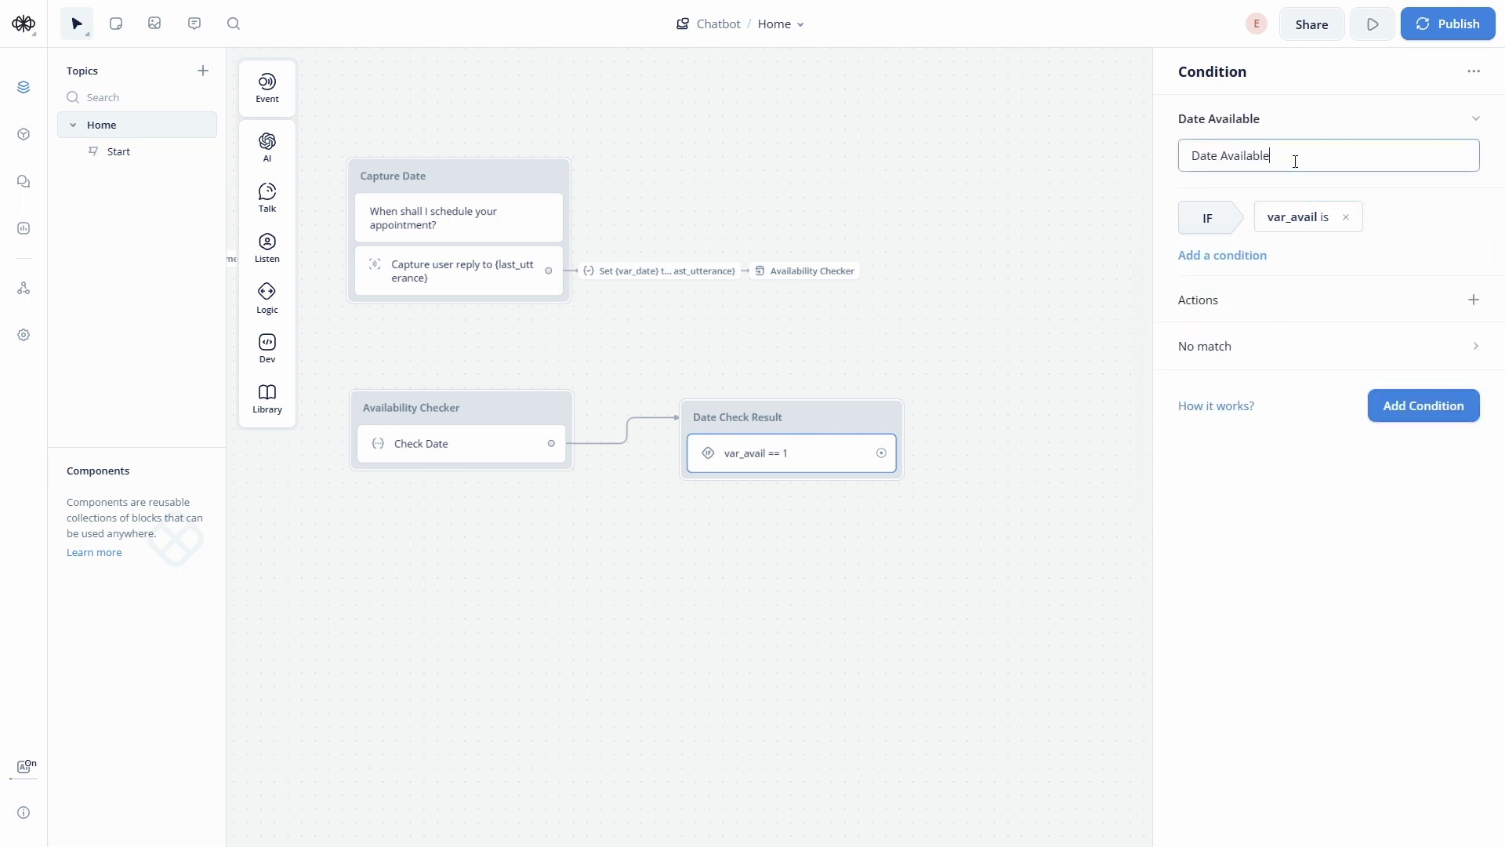
Add a second condition path with the rule var_avail == 2
left_click(1391, 408)
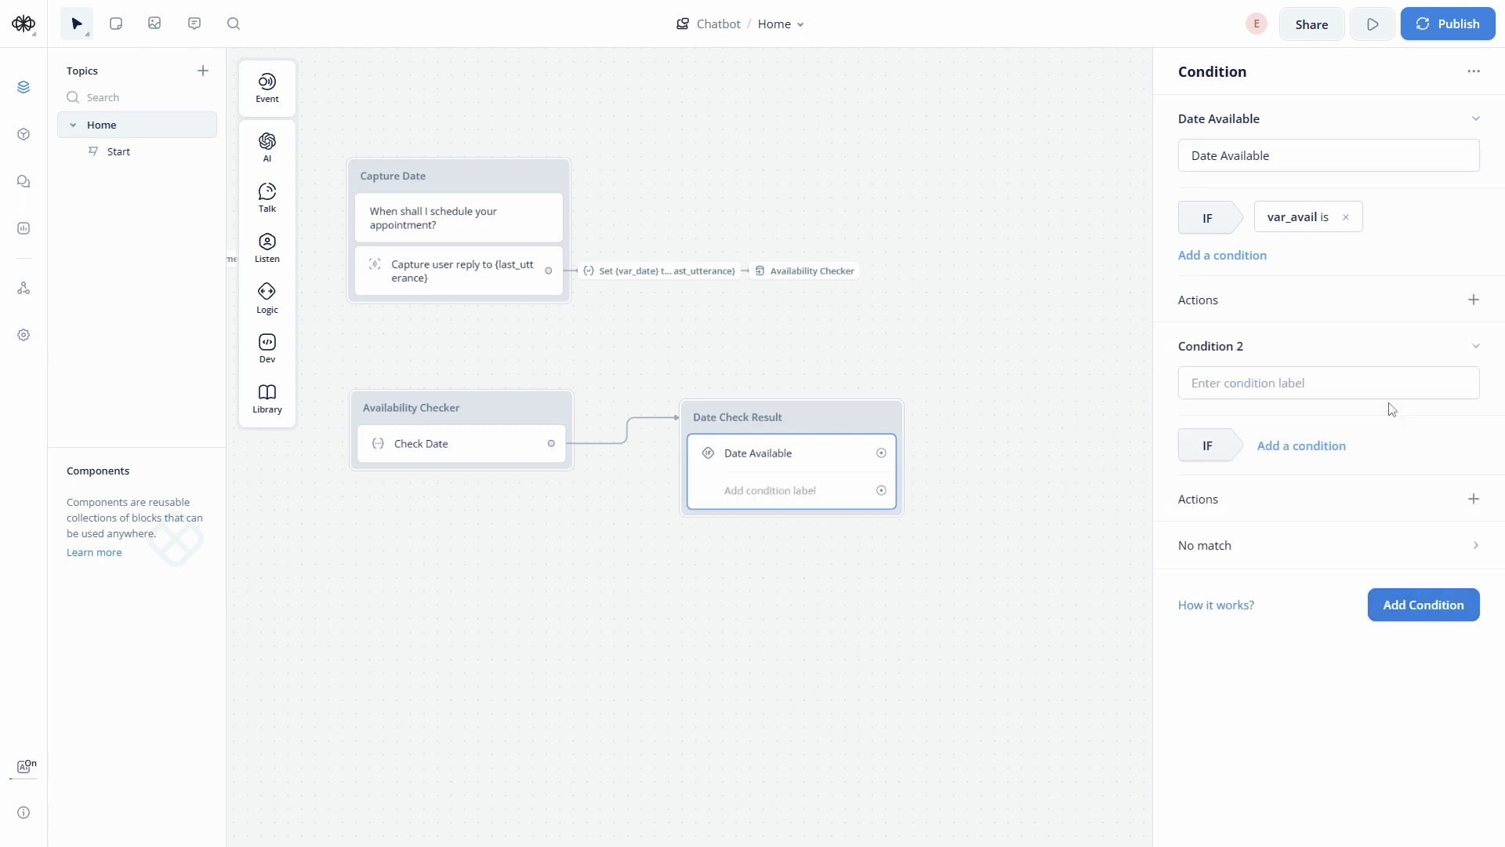
left_click(1310, 447)
left_click(1308, 477)
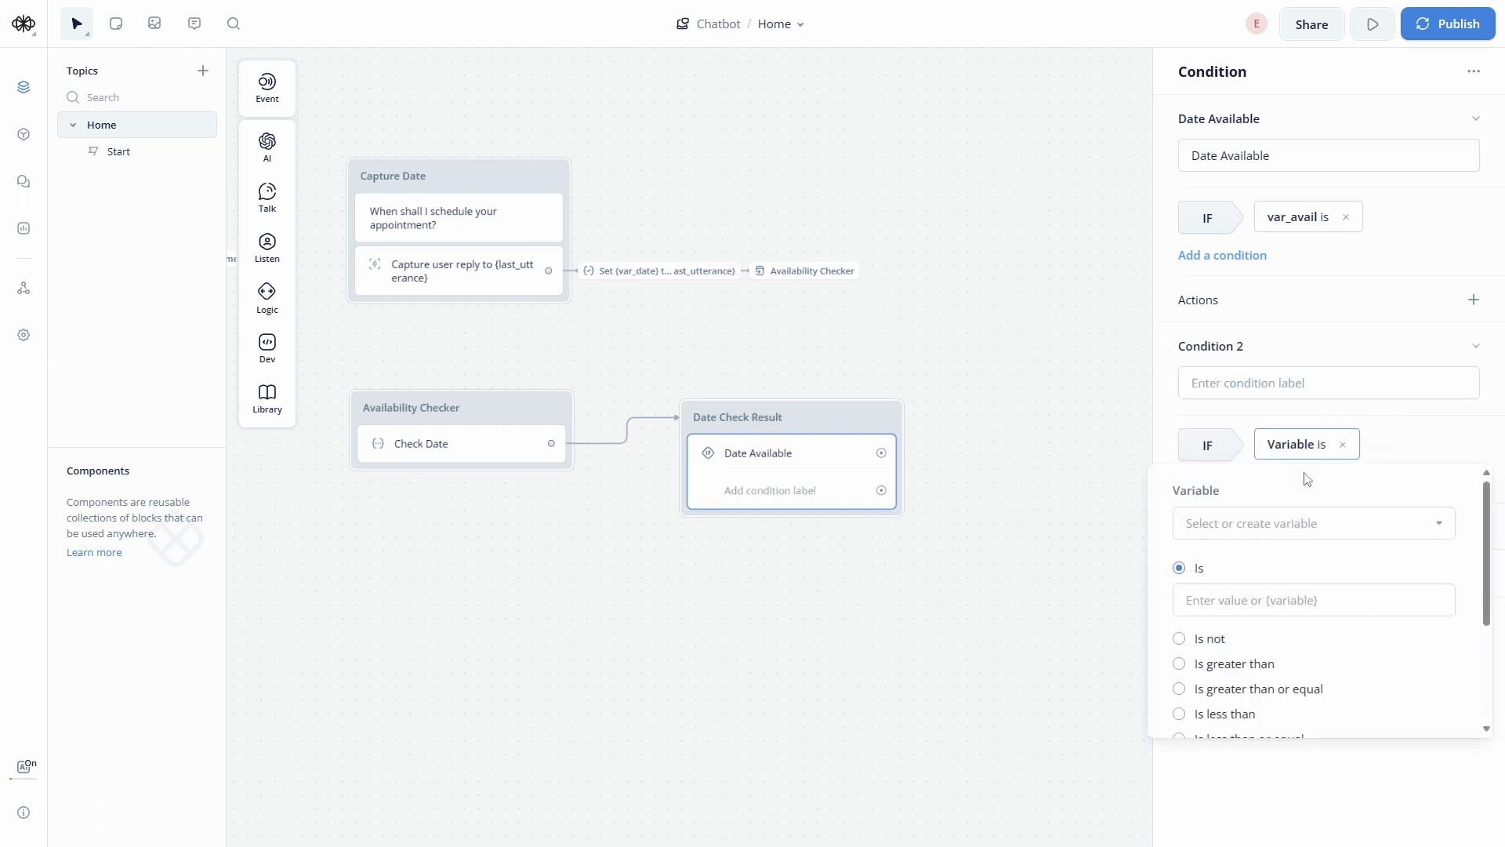
left_click(1303, 540)
scroll(1277, 627, "down", 5)
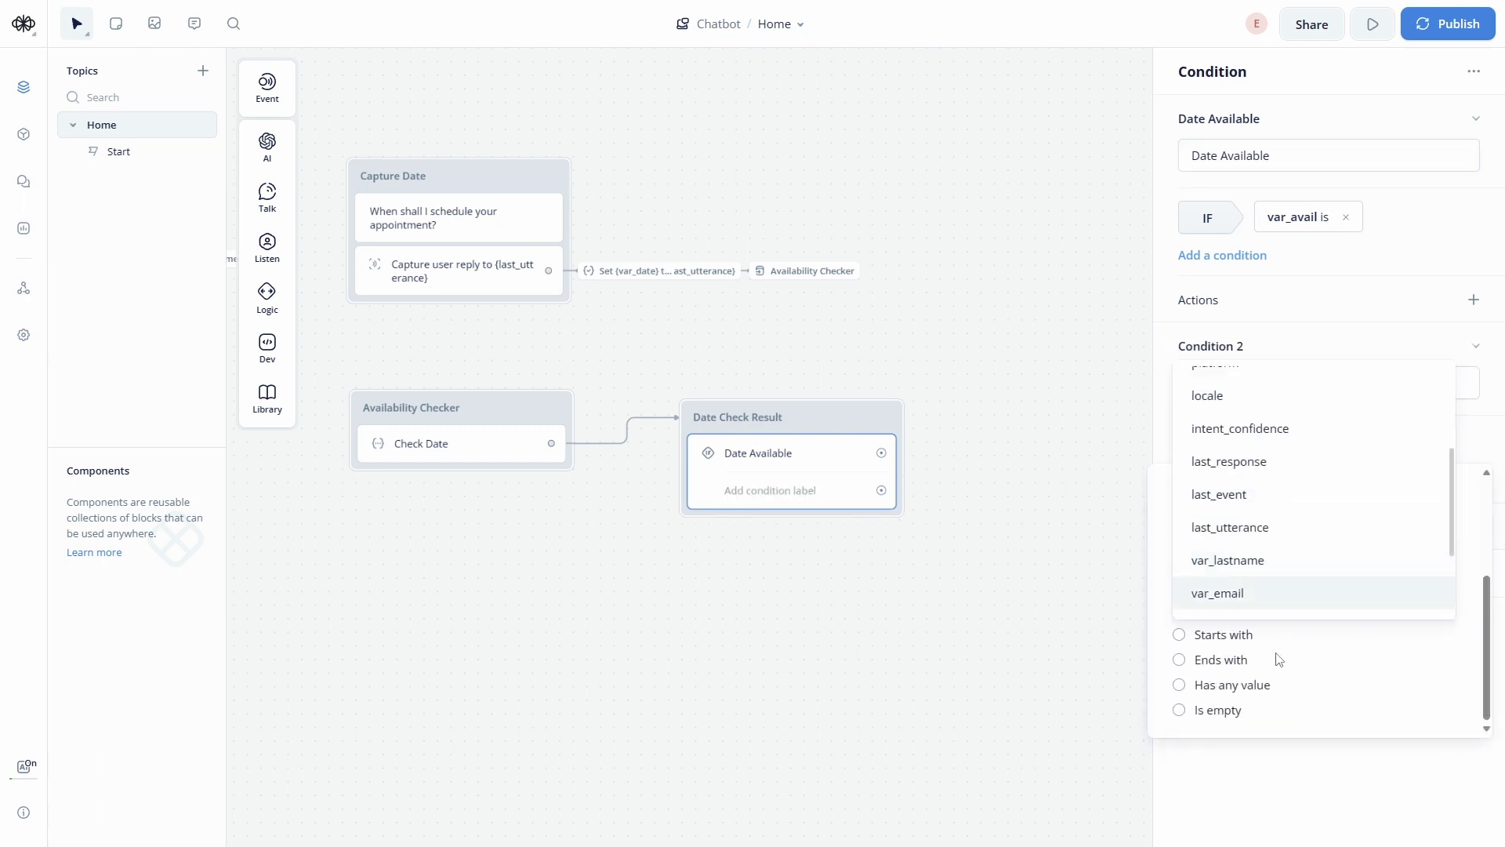
left_click(1273, 601)
left_click(1307, 444)
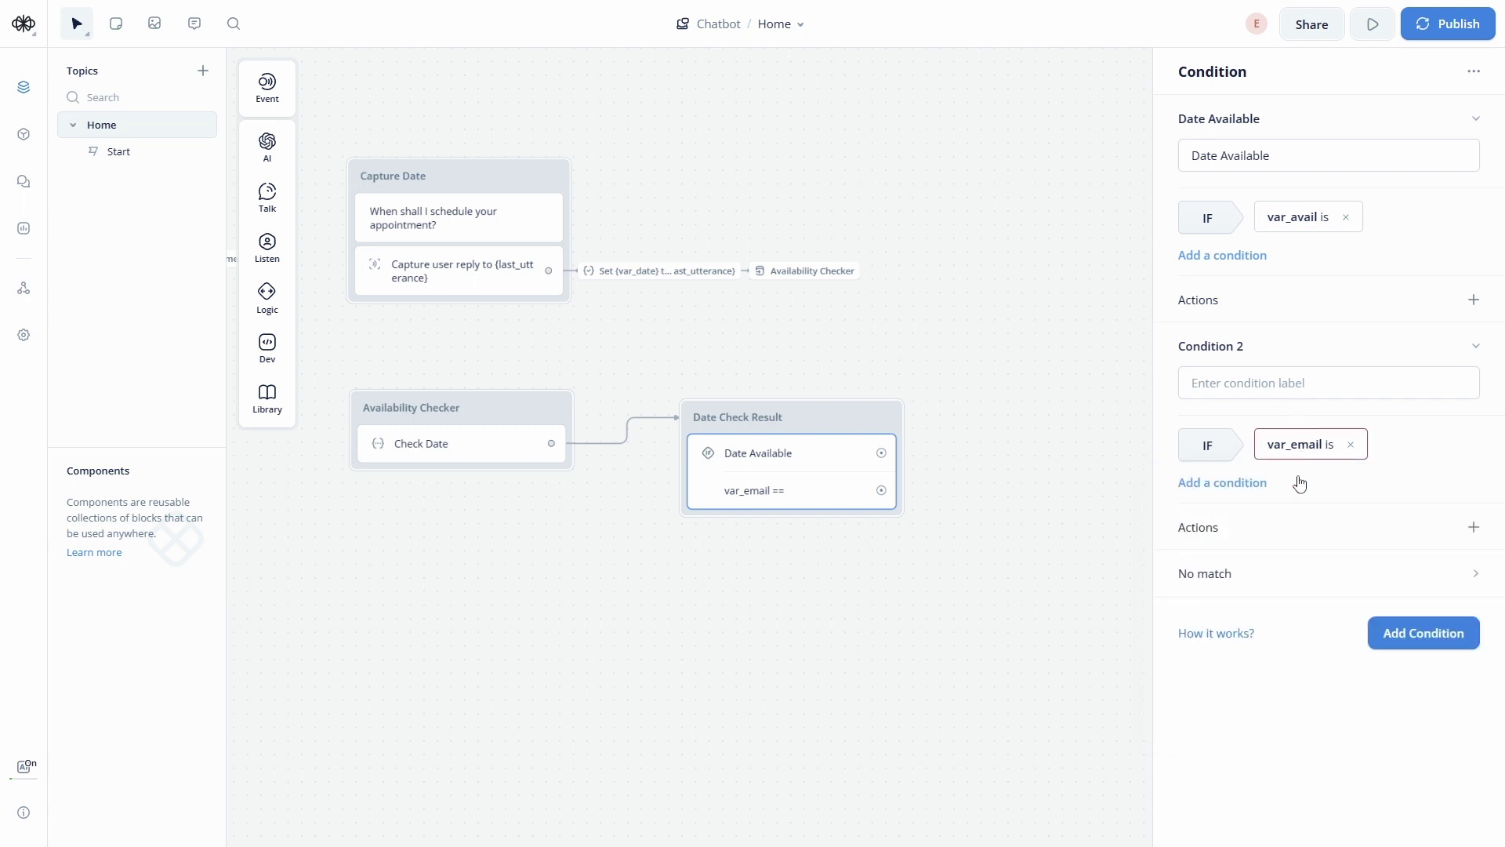
left_click(1348, 450)
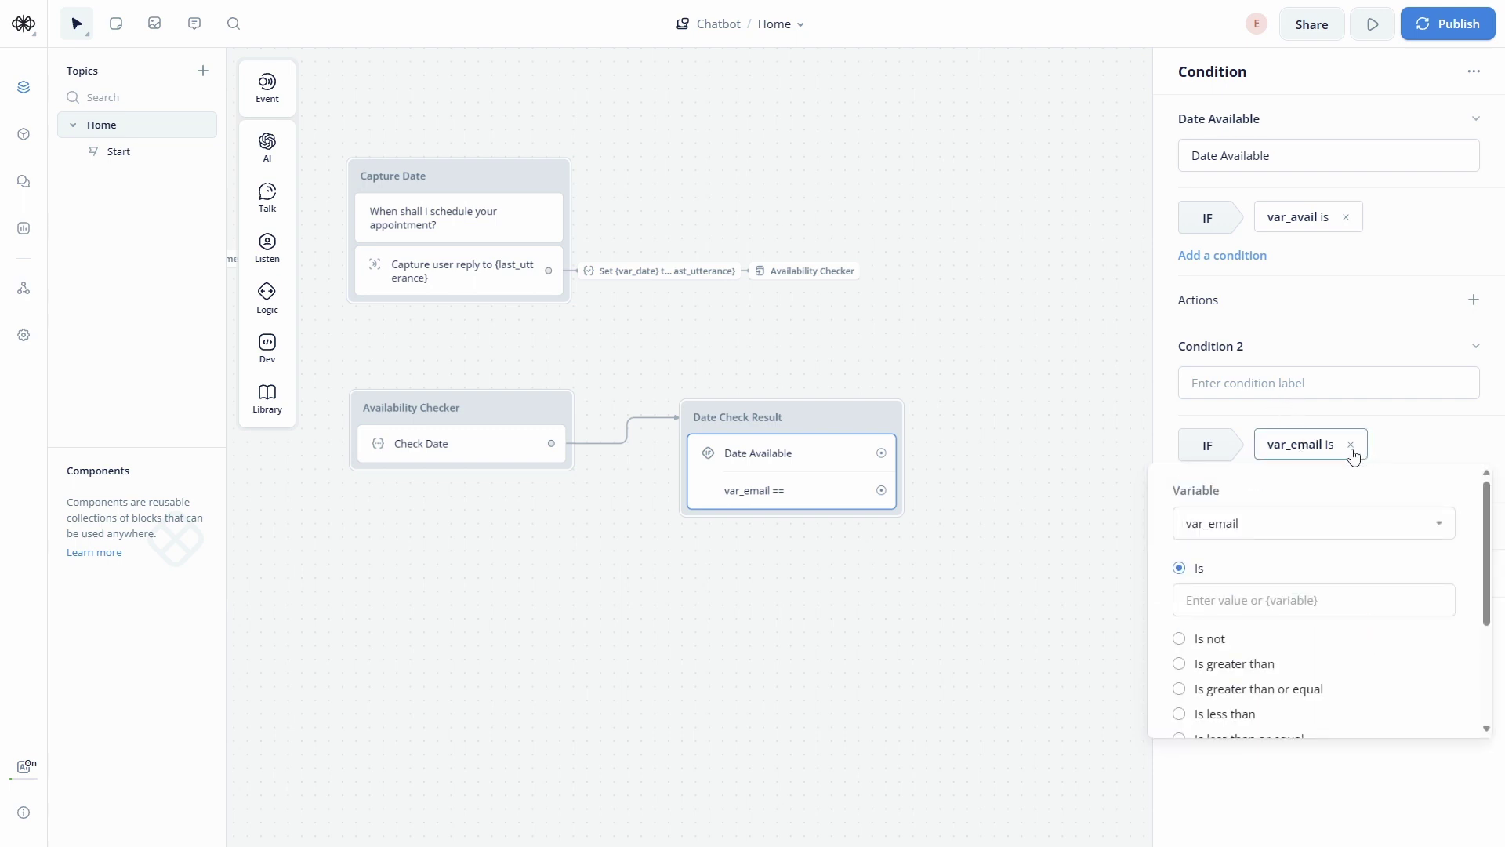
left_click(1271, 524)
left_click(1238, 780)
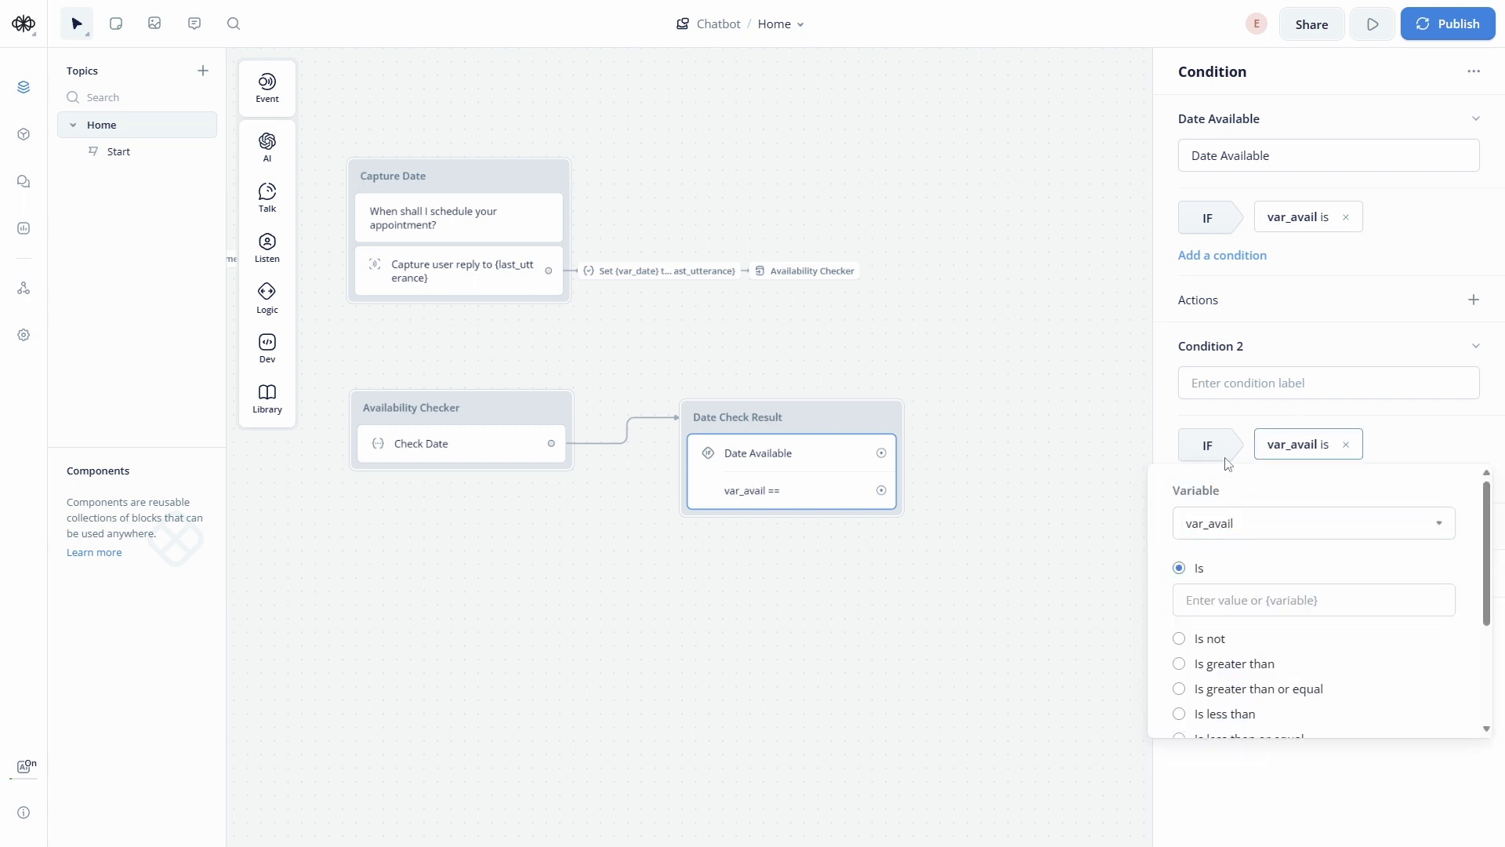
left_click(1269, 600)
type("2")
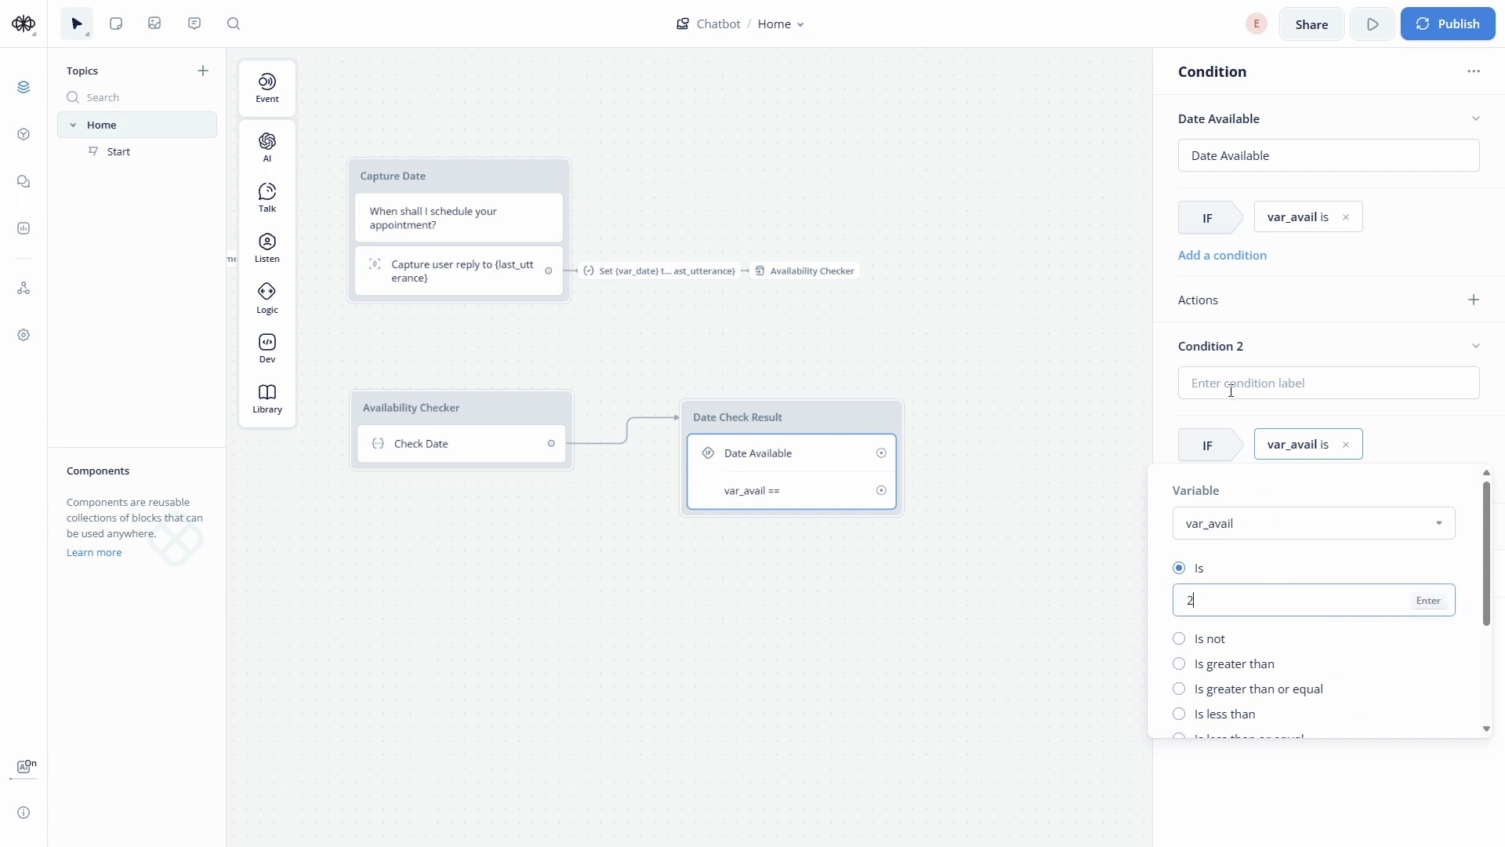
Label the second condition 'Date Not Available'
left_click(1231, 386)
type("Datre")
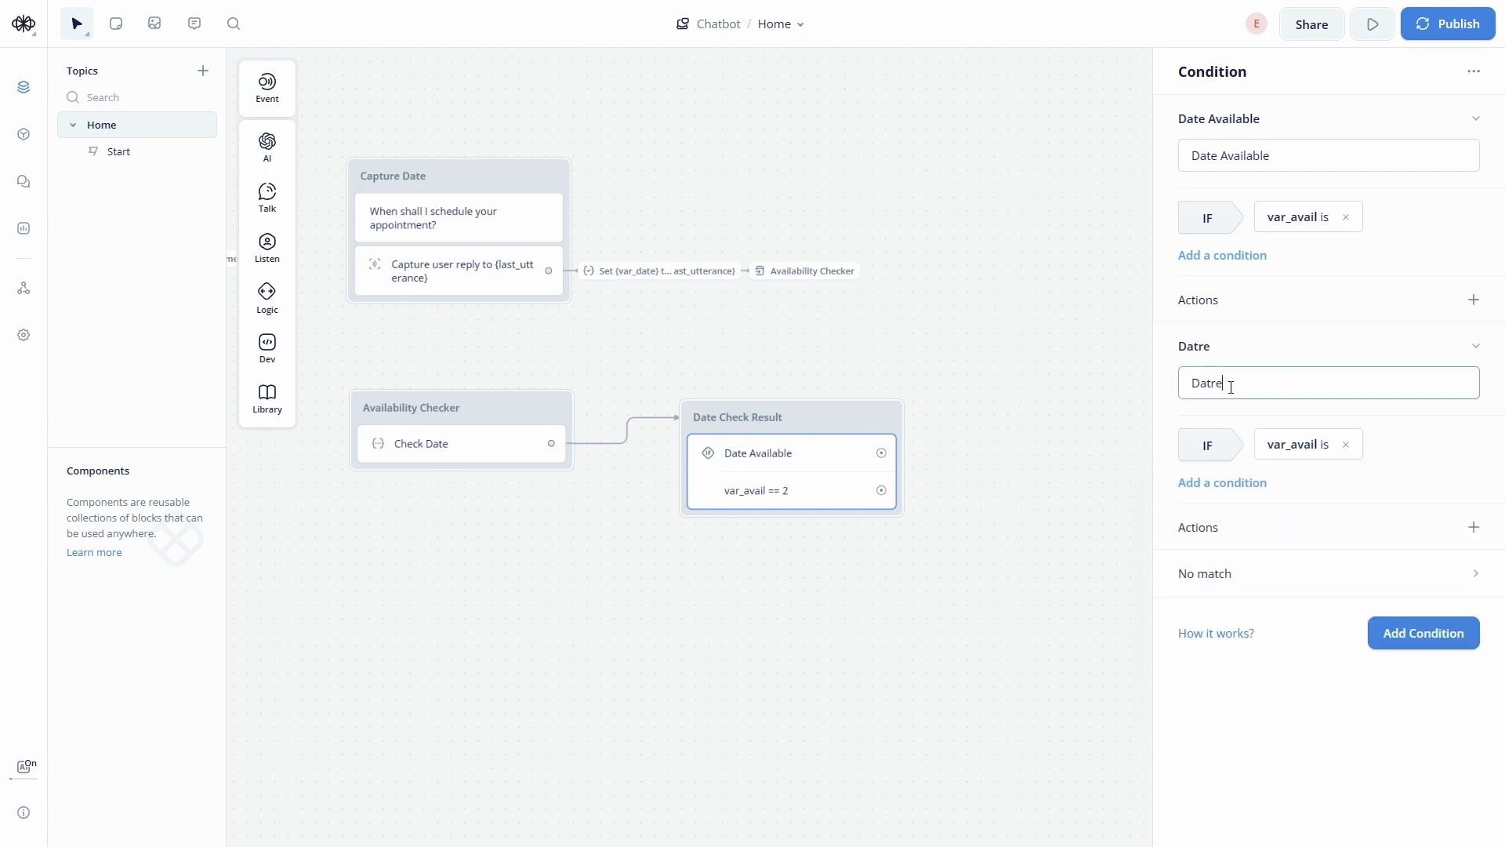
type("nm")
key("BackSpace")
key("BackSpace")
key("BackSpace")
type("ot Availa")
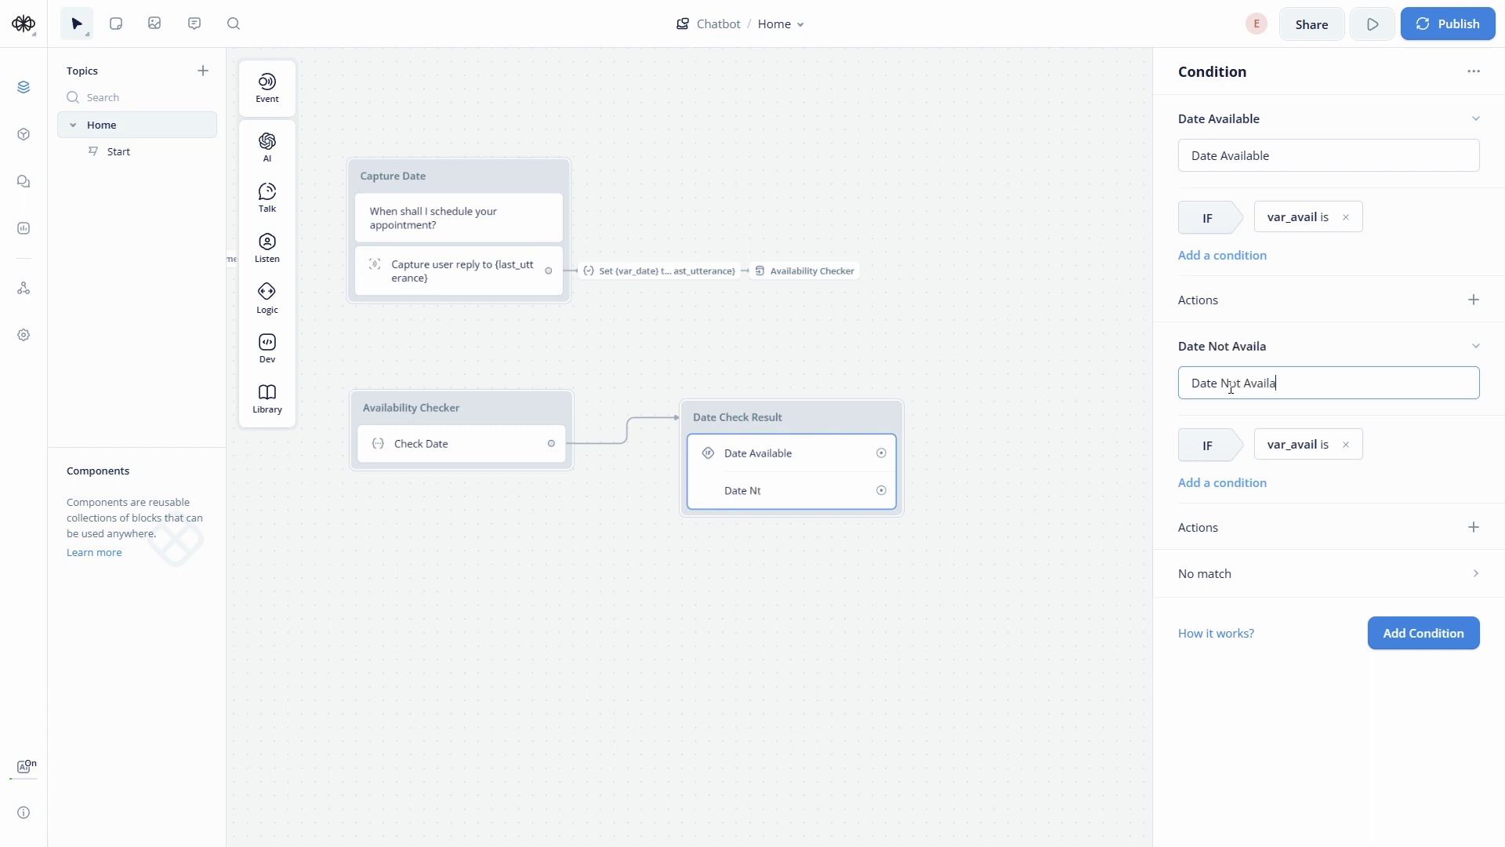
type("ble")
left_click(940, 504)
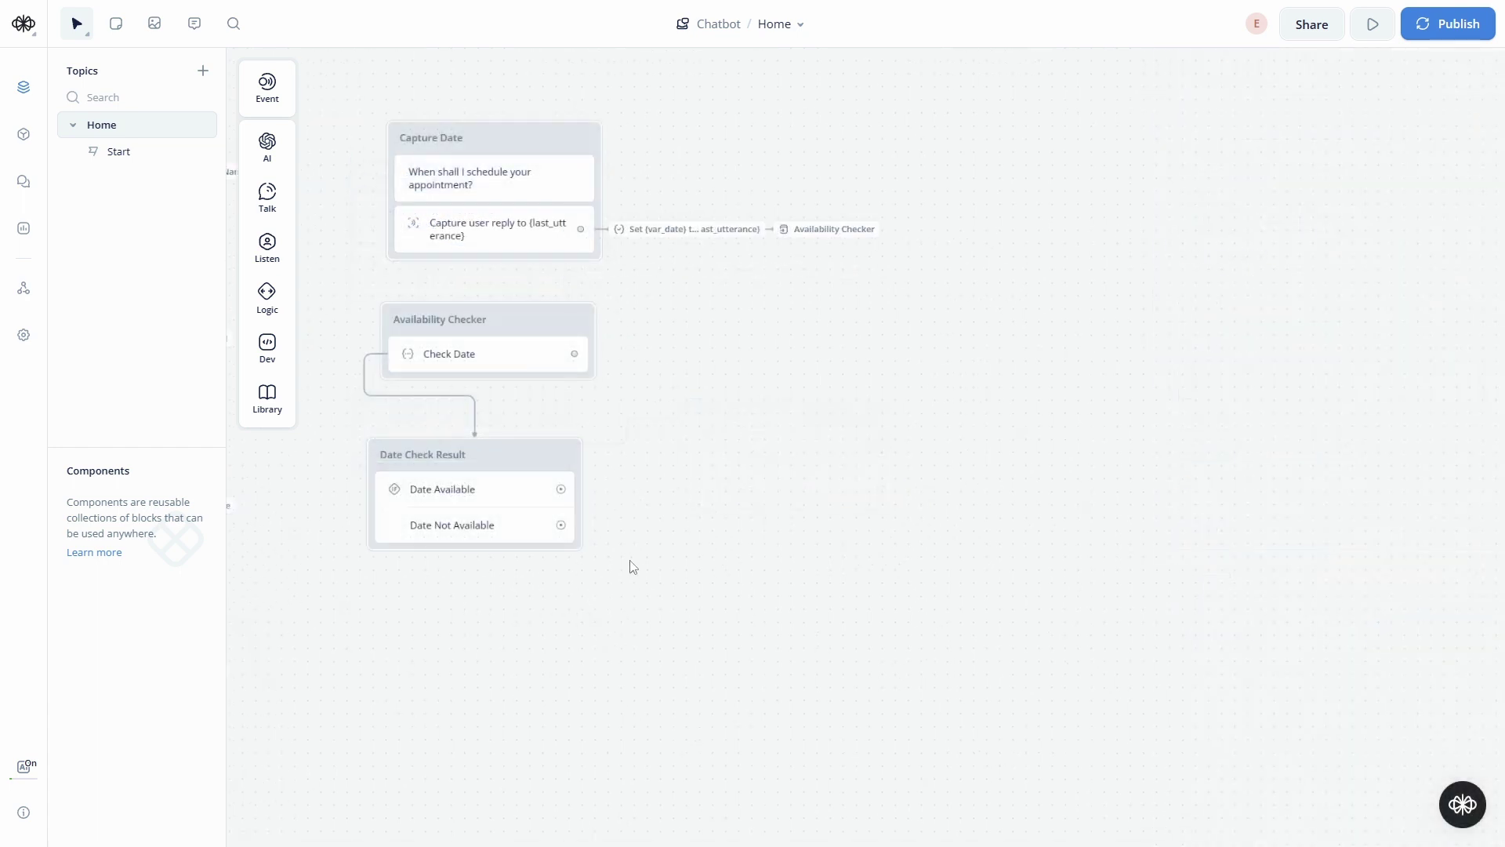
Attach a Text reply to Date Not Available: 'Unfortunately, {var_date} is fully booked. Please select another date.'
left_click_drag(562, 525, 755, 530)
mouse_move(852, 590)
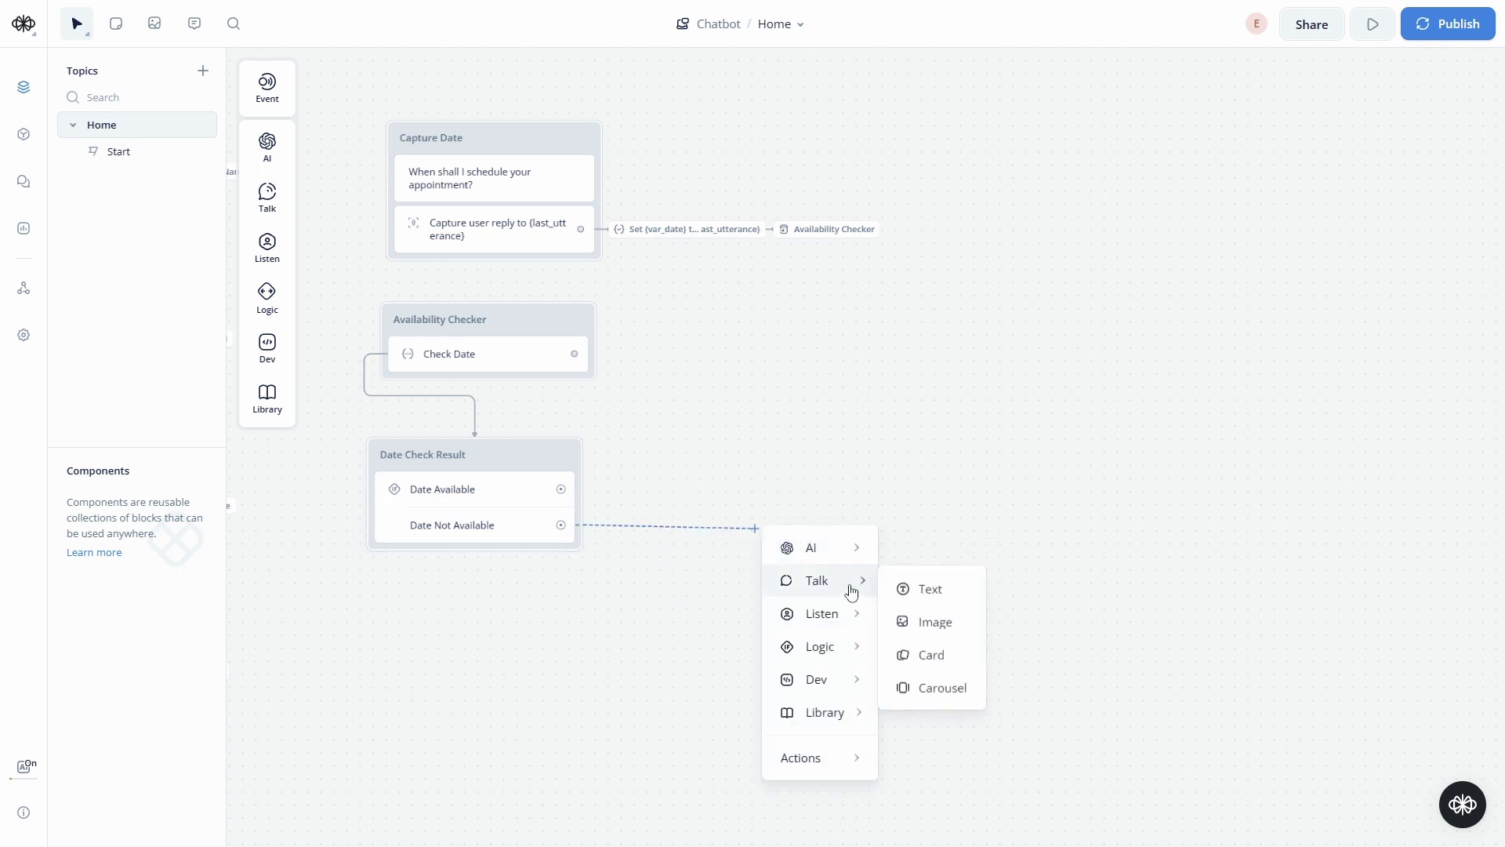
left_click(930, 588)
left_click(1266, 159)
type("Unfo")
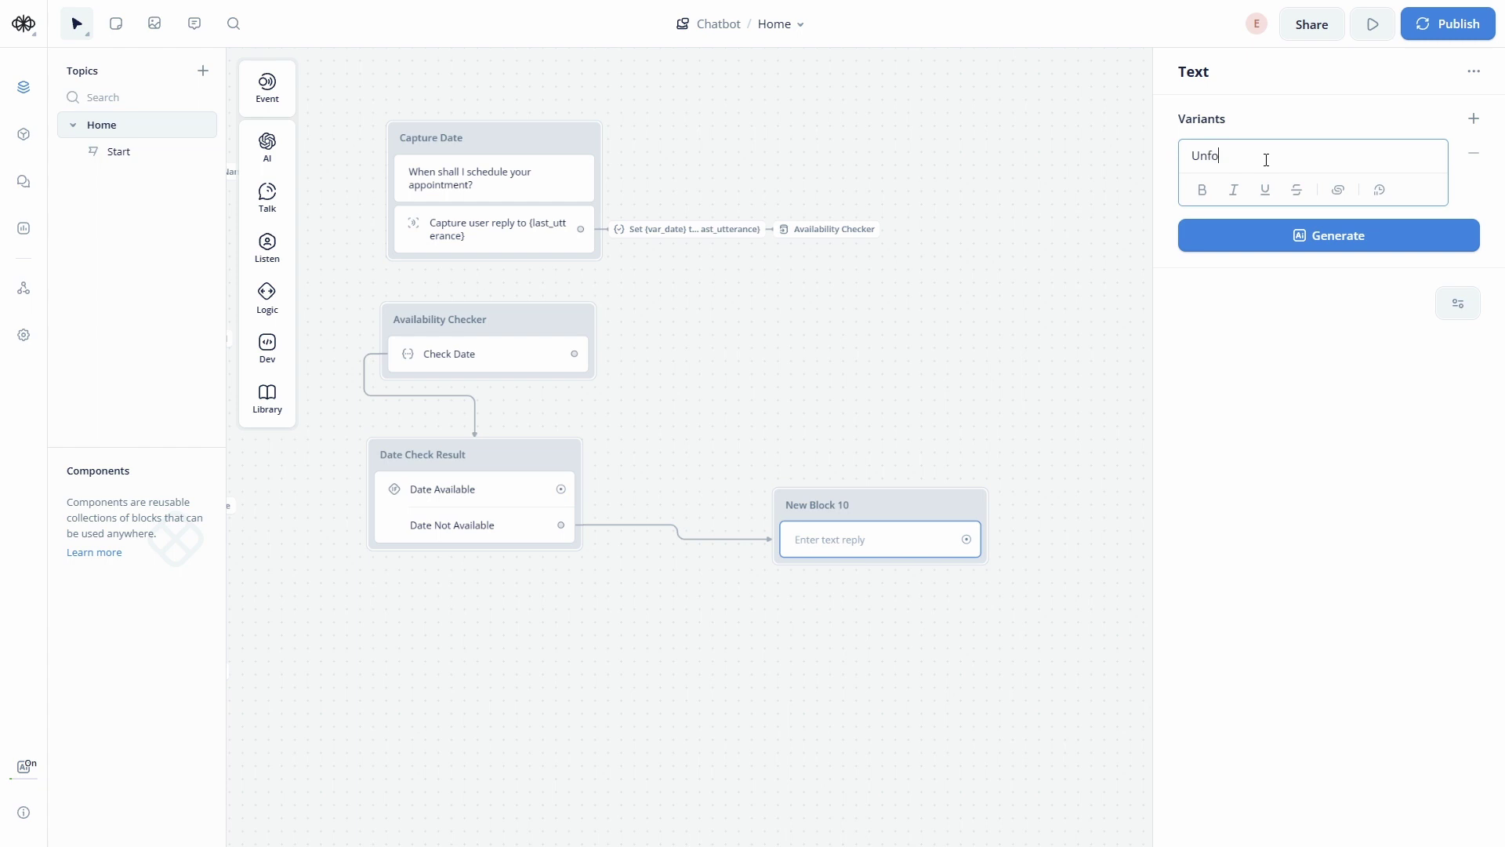
type("rtunately, {")
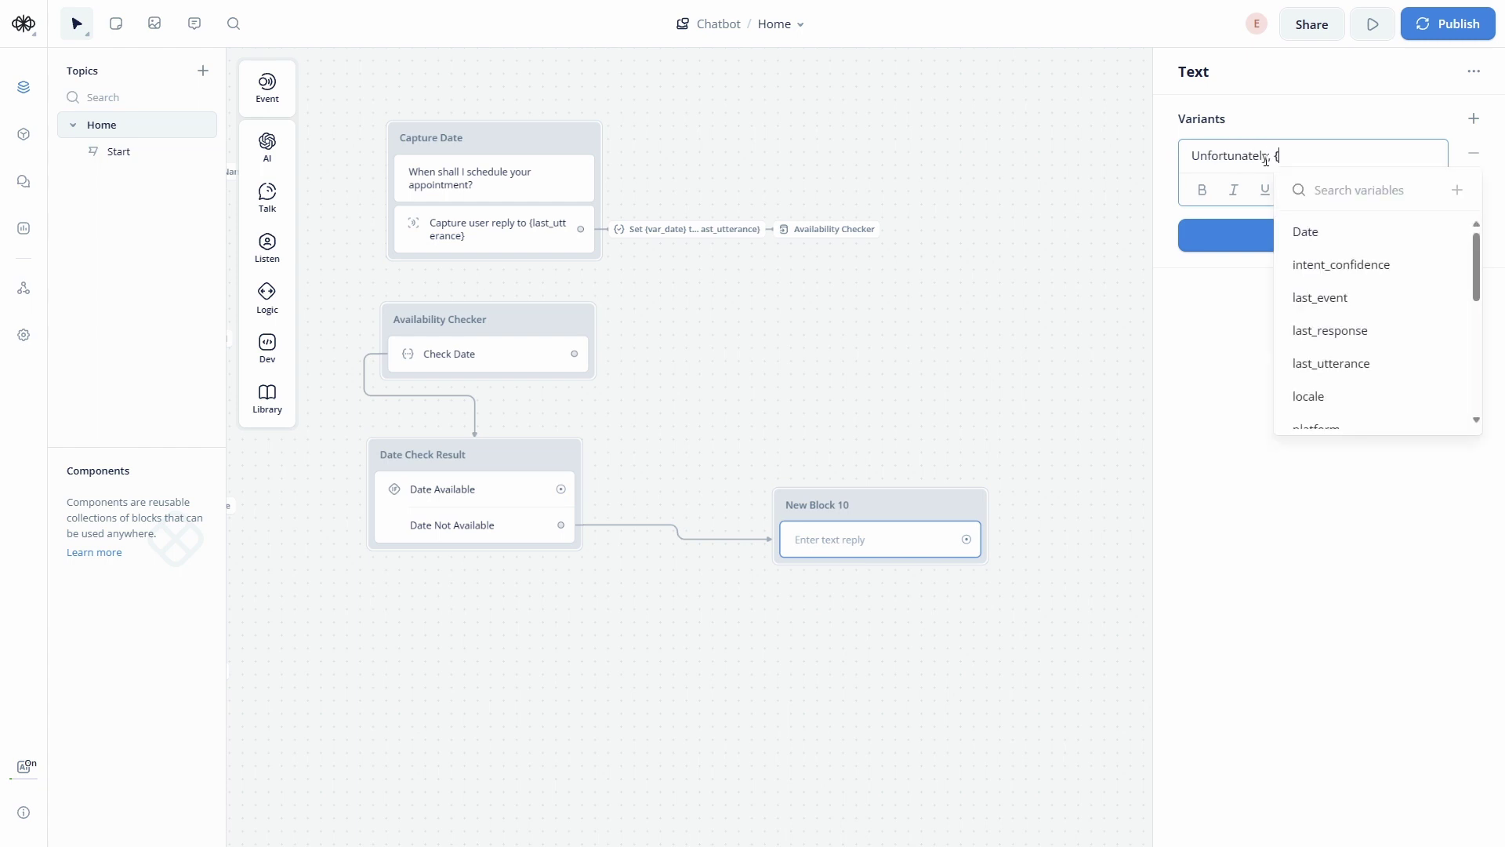
type("var")
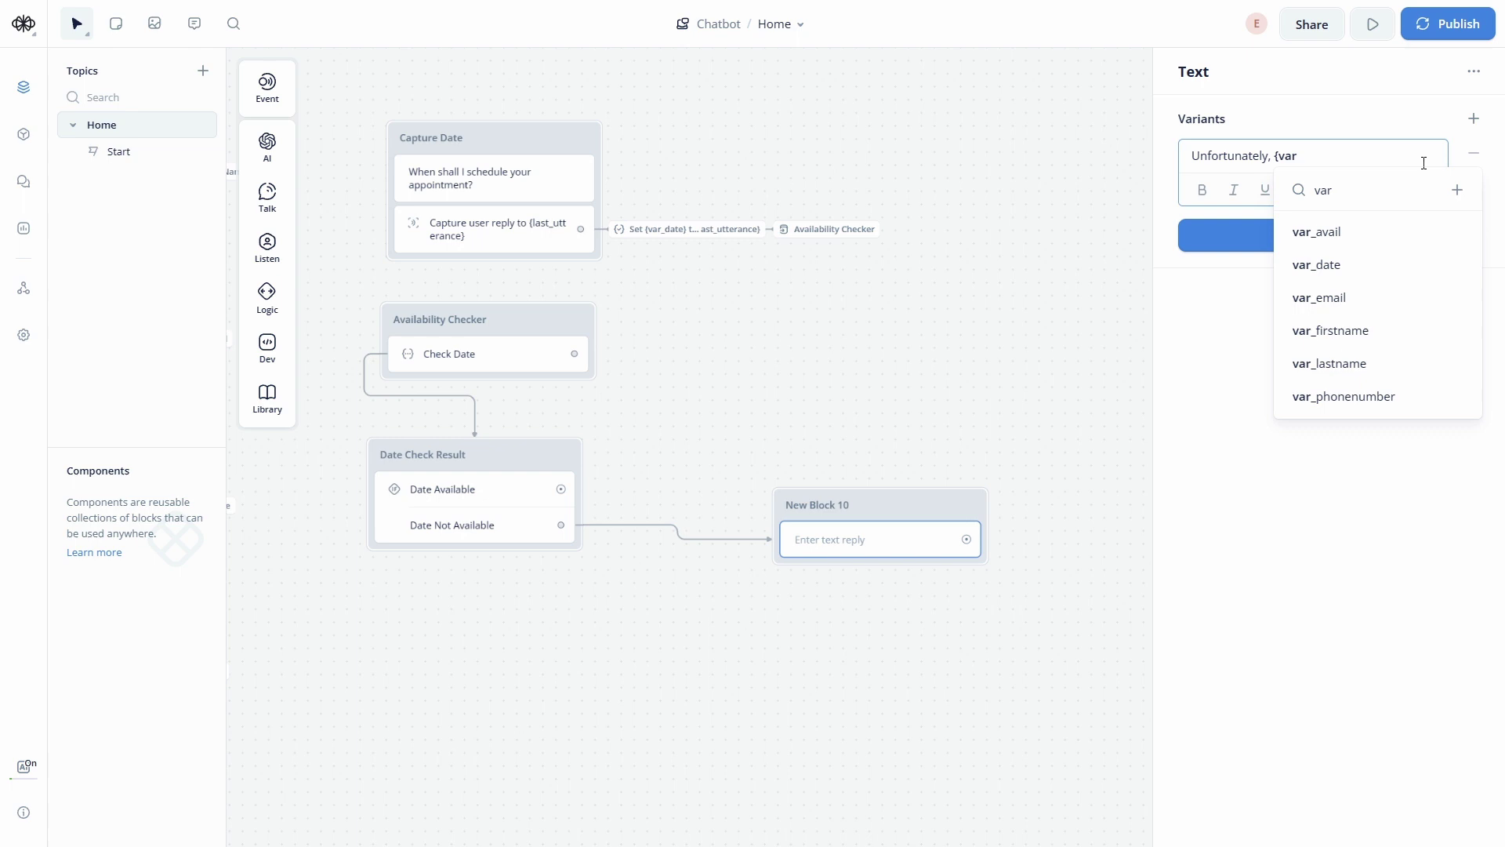
left_click(1377, 265)
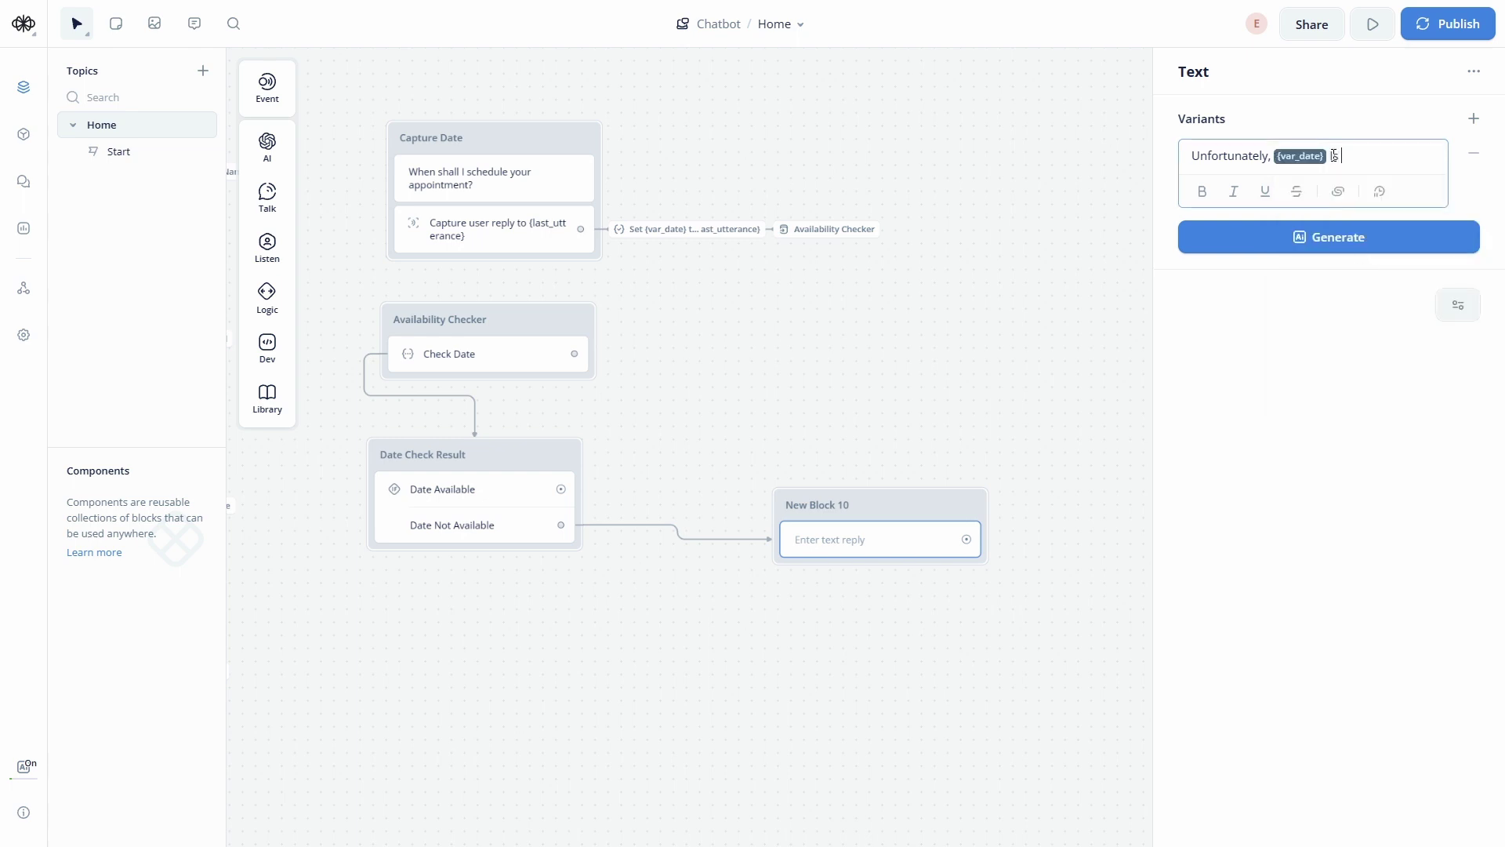
type("is fully booked. Please select a")
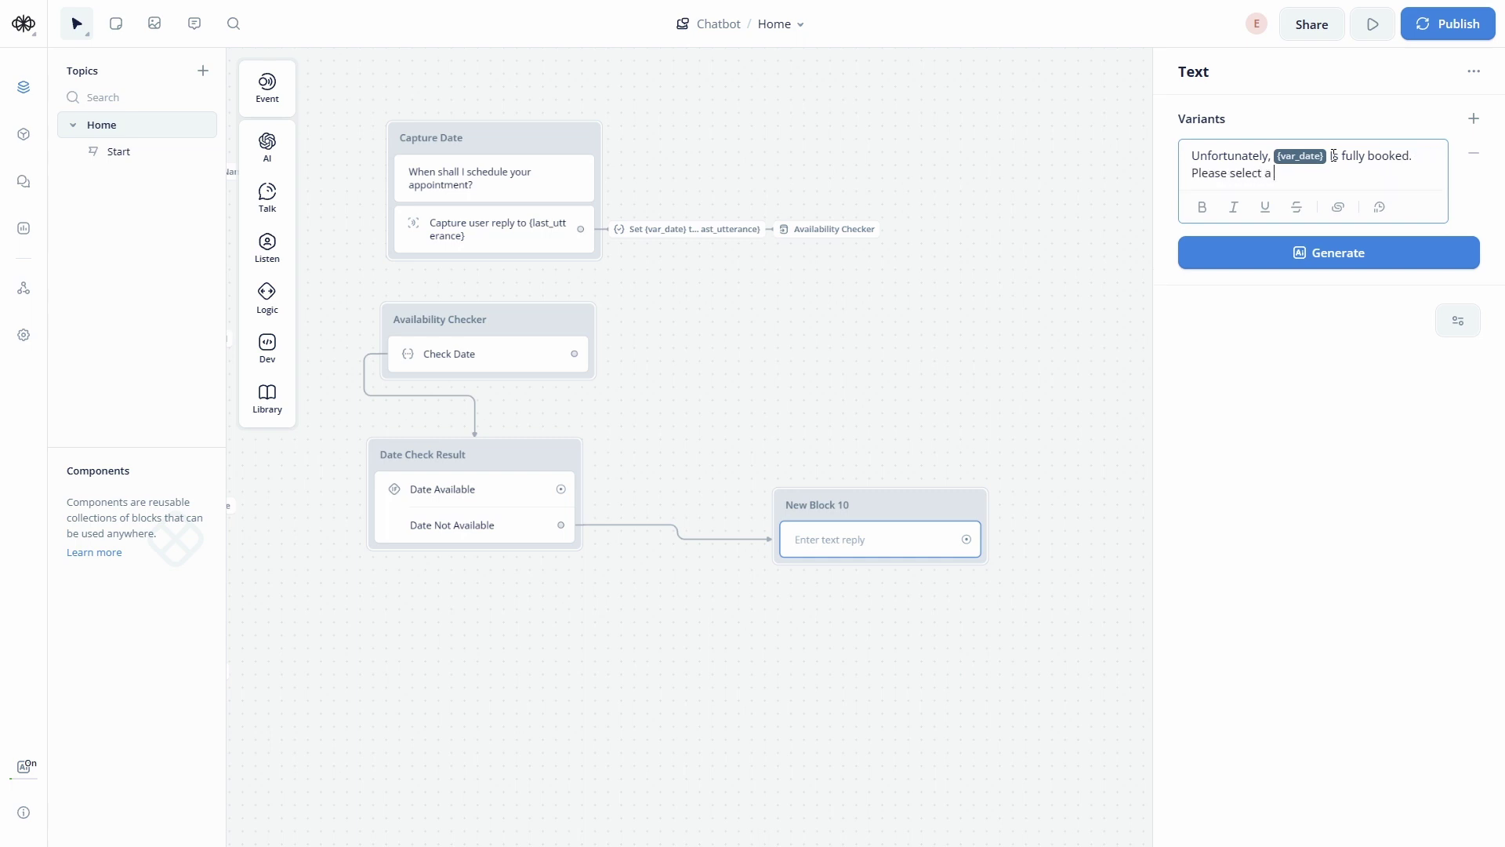
type("nother date.")
left_click(1055, 332)
left_click_drag(925, 514, 813, 535)
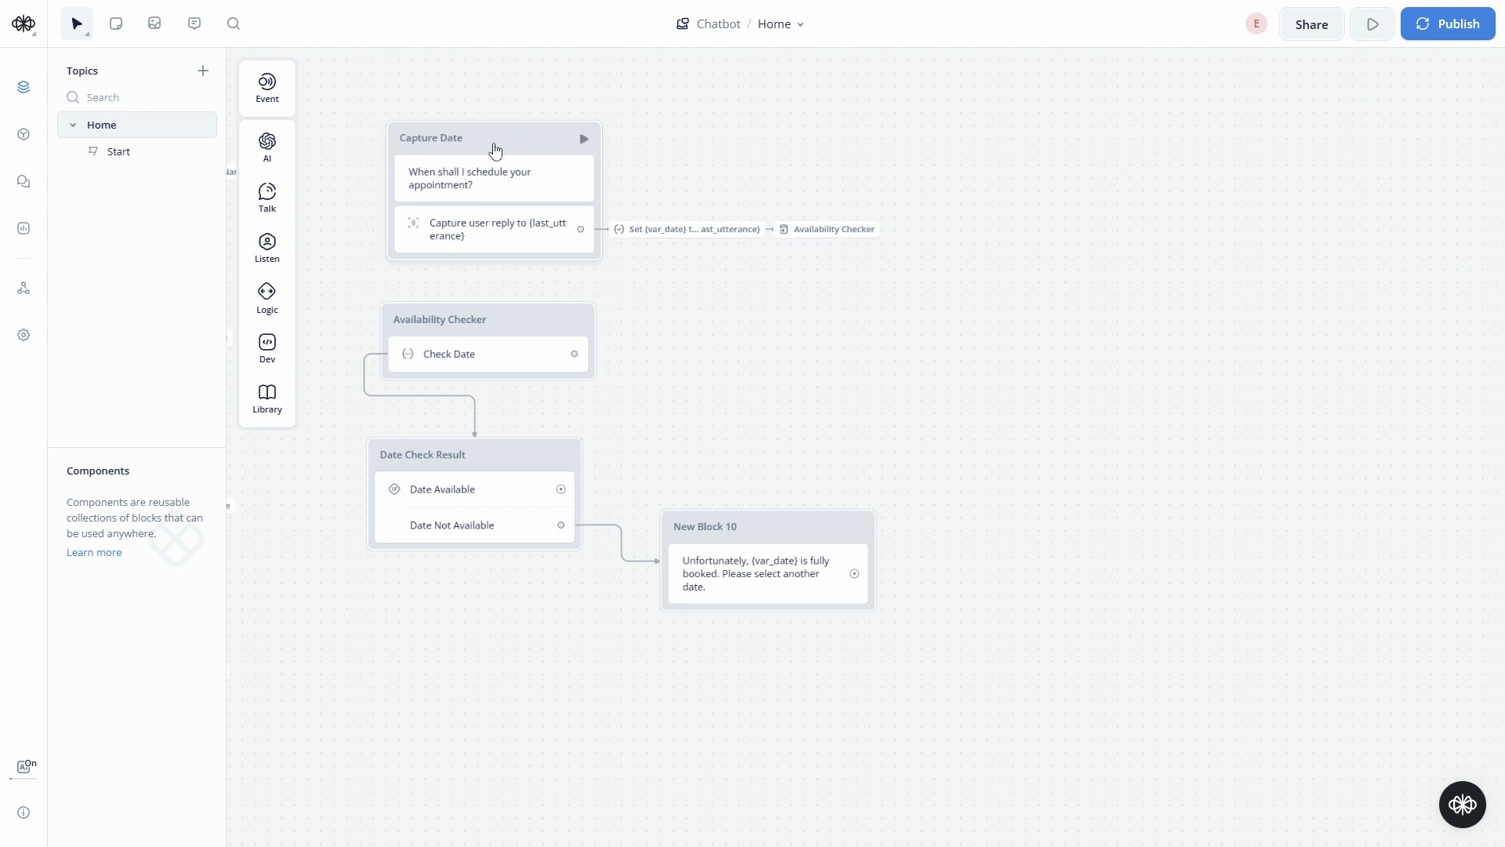
Add a Go to Block step after the fully-booked message jumping to Capture Date, then tidy the layout
mouse_move(494, 150)
left_mouse_down()
mouse_move(576, 129)
mouse_move(483, 137)
left_mouse_up()
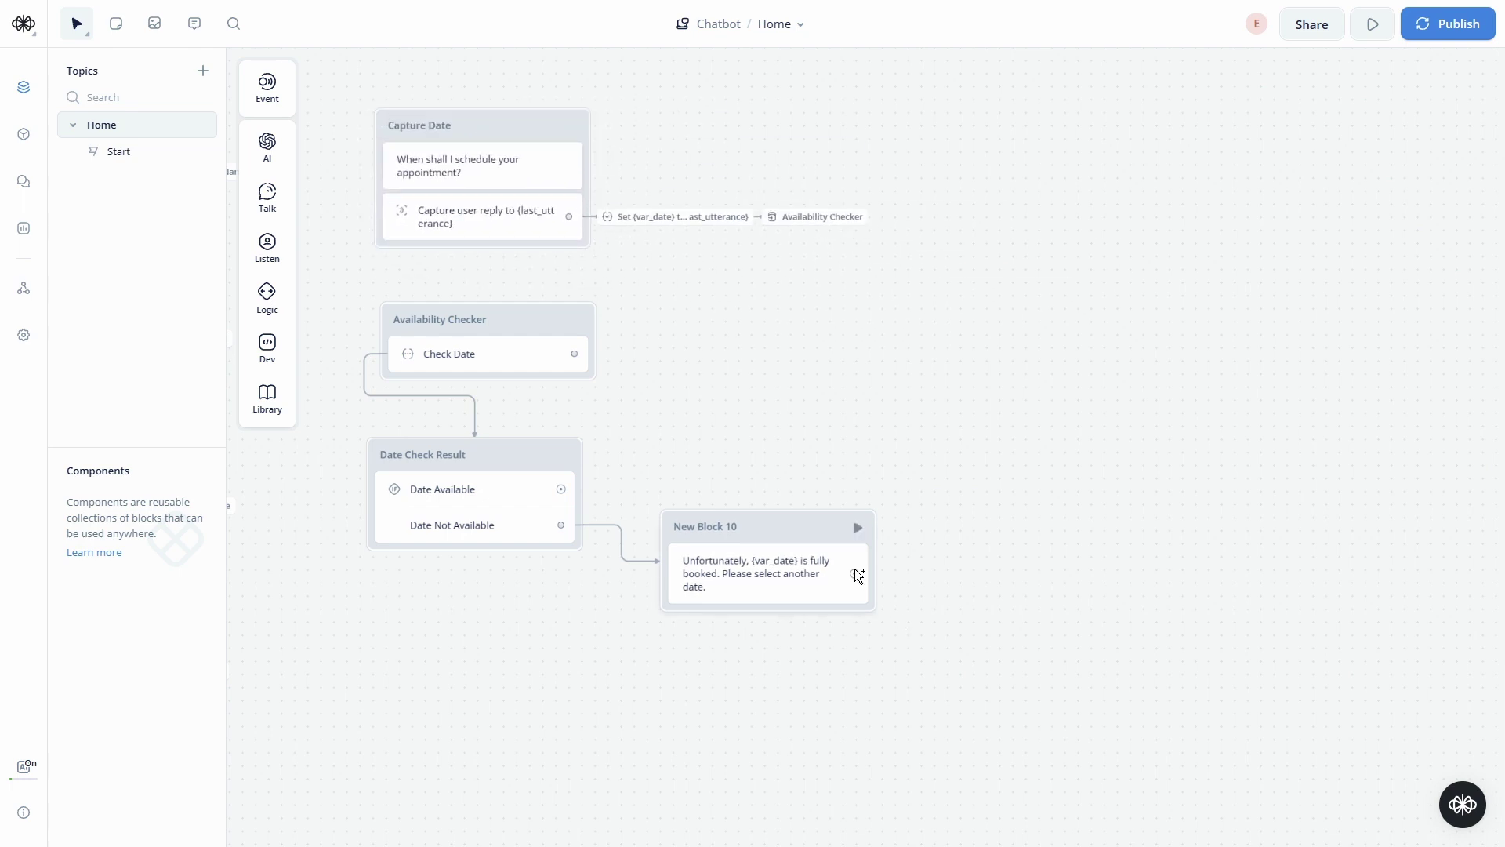
left_click_drag(855, 571, 985, 658)
mouse_move(995, 591)
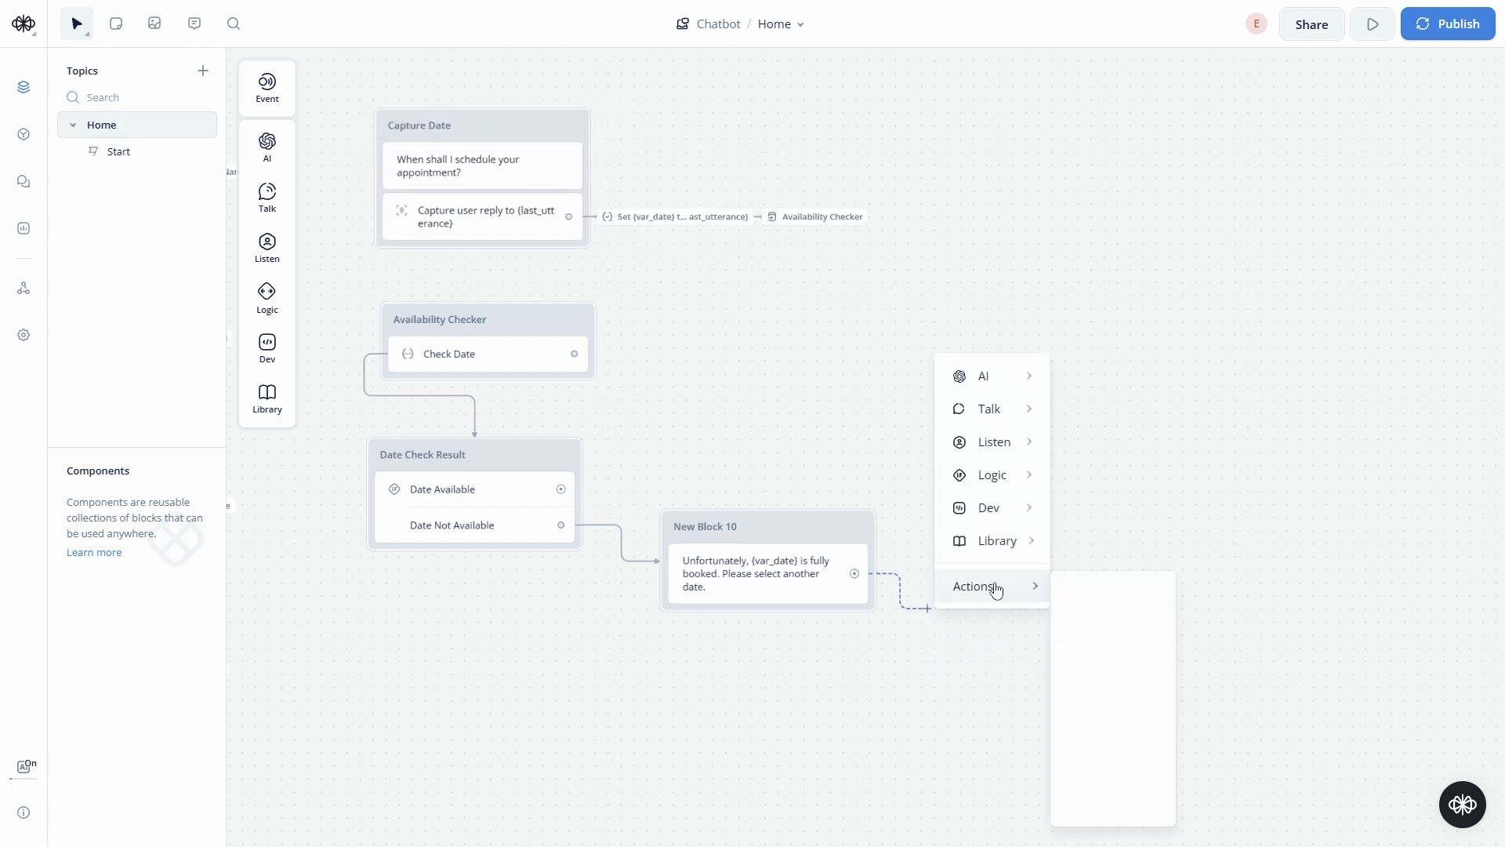
left_click(1088, 594)
left_click(1327, 126)
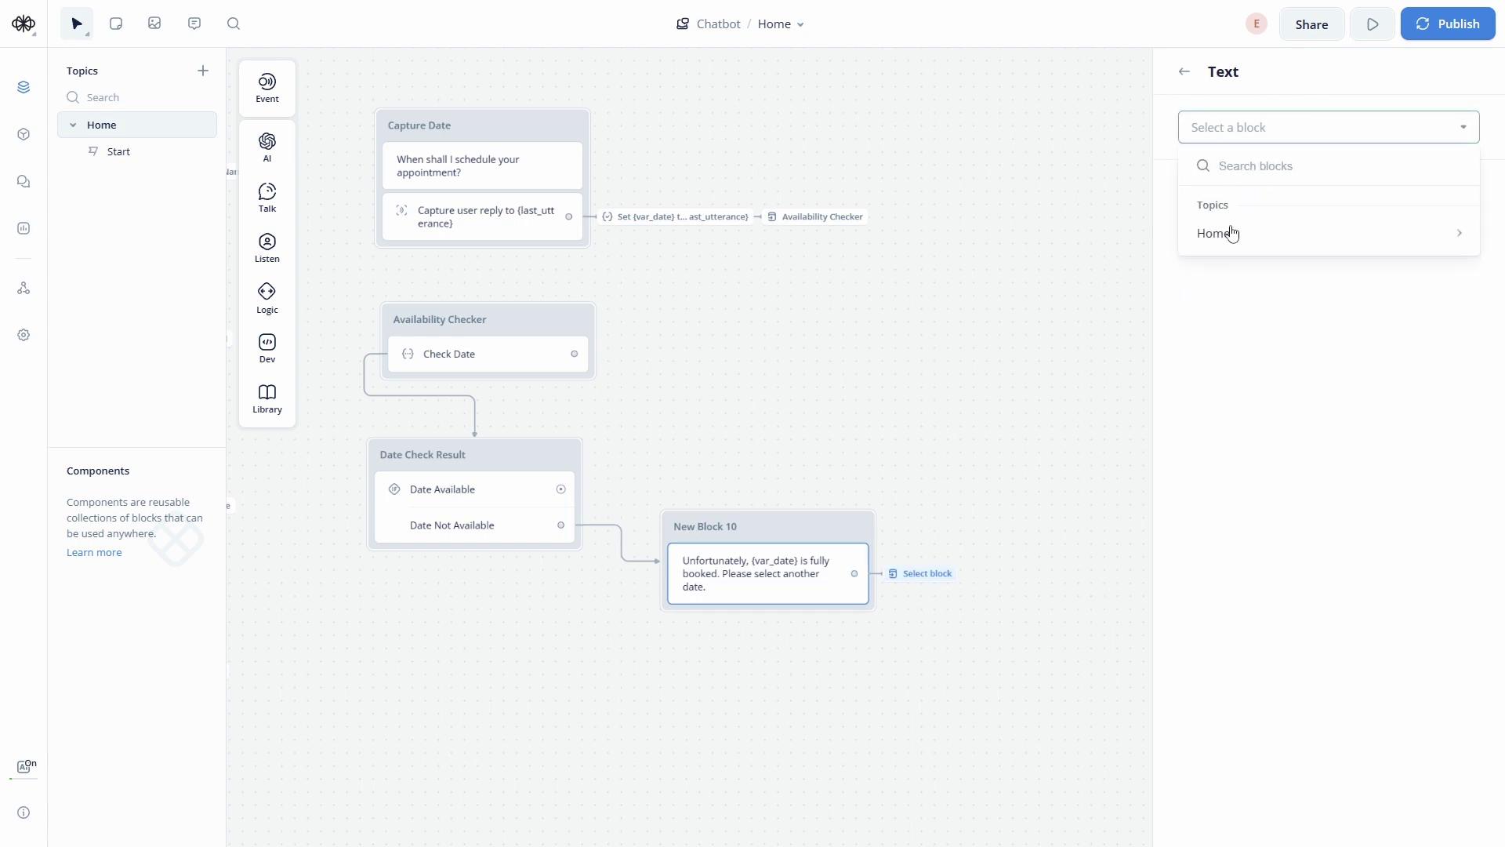
mouse_move(1229, 233)
scroll(1100, 369, "down", 2)
left_click(1106, 347)
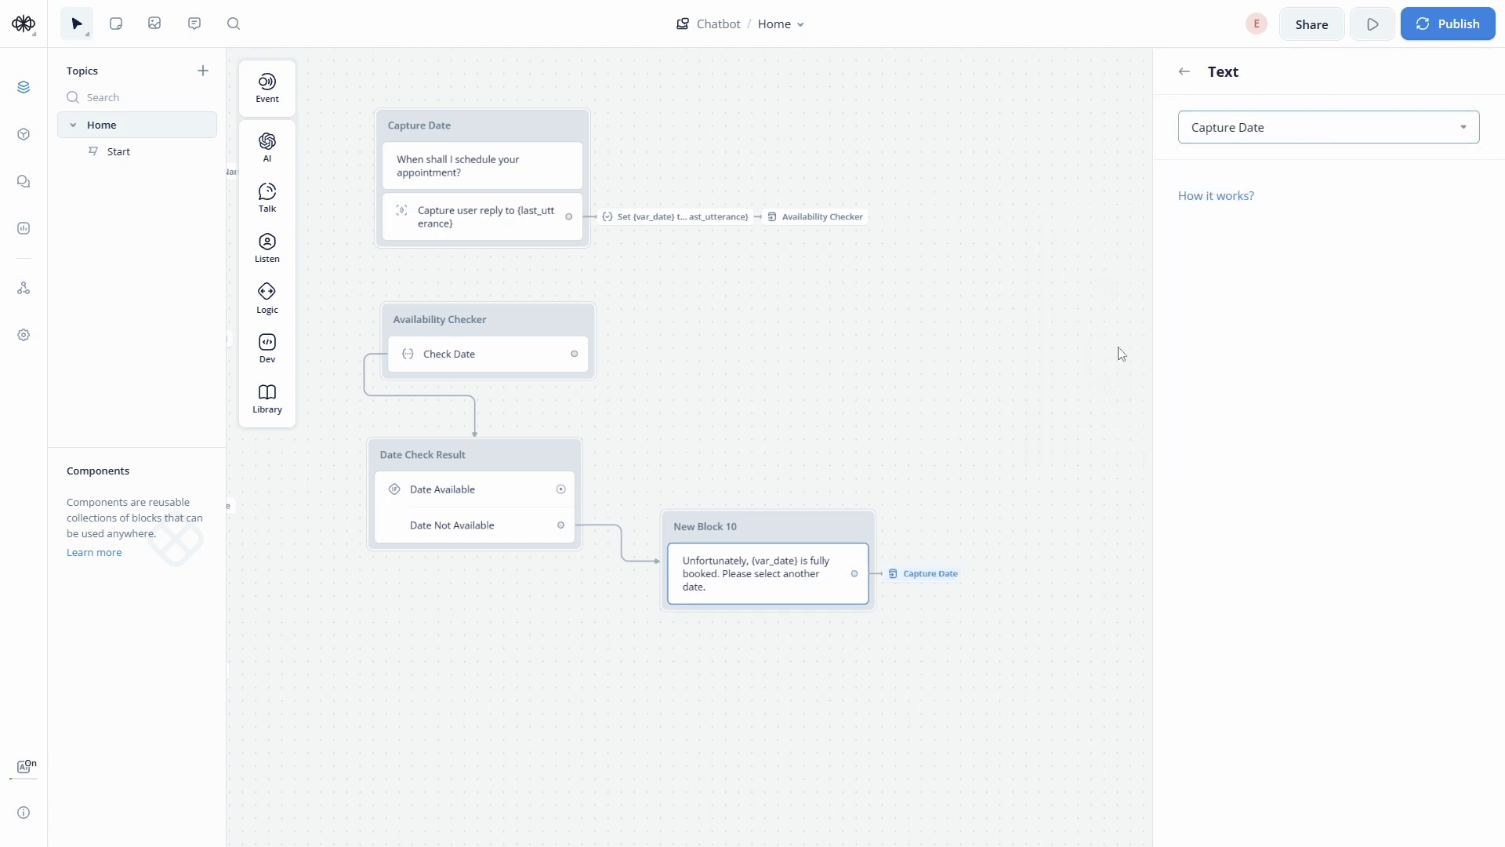
left_click_drag(792, 533, 792, 541)
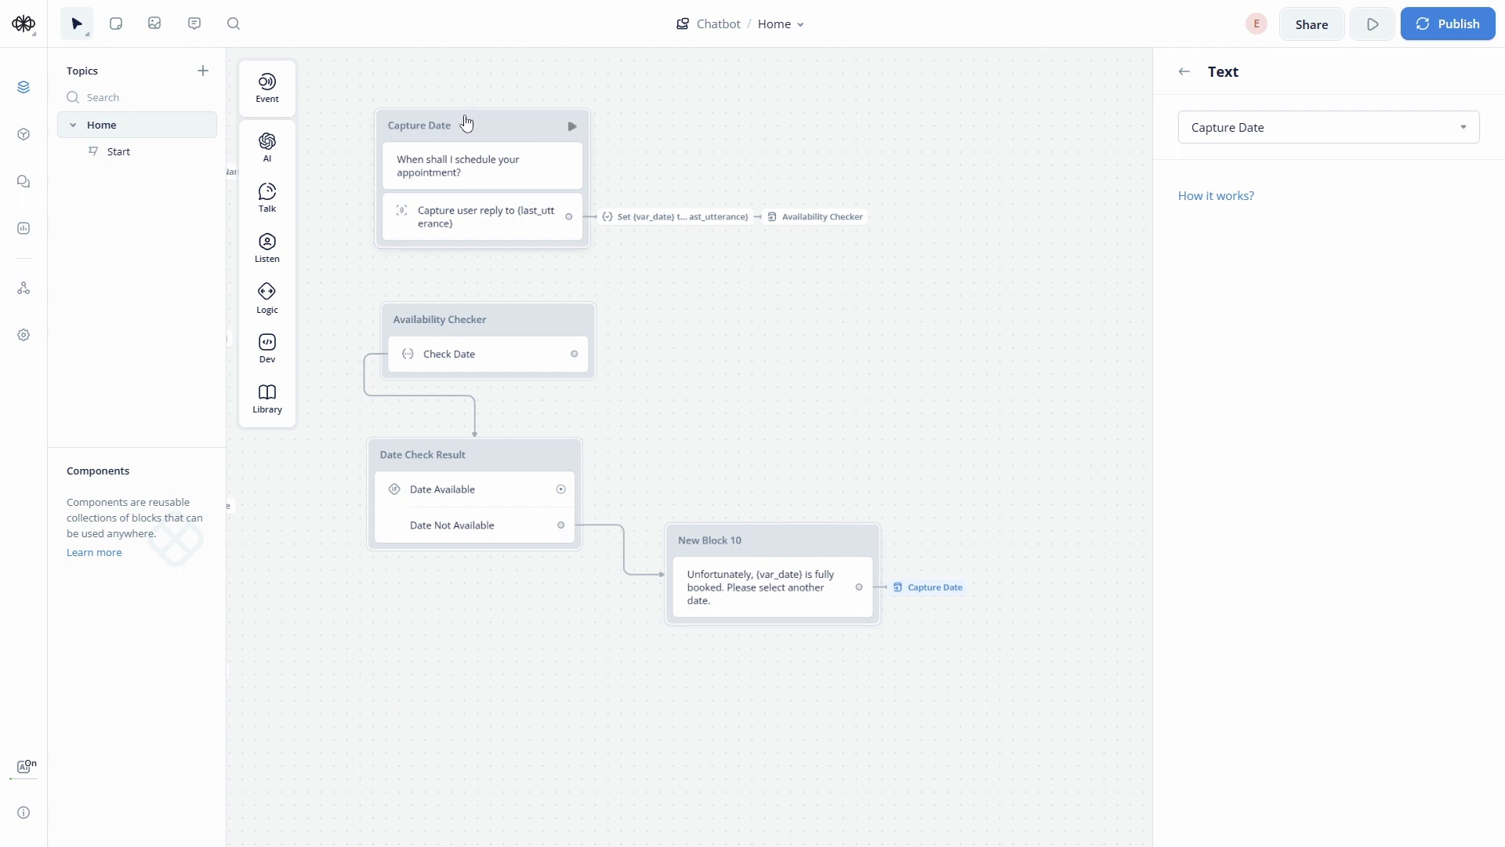
left_click_drag(466, 125, 419, 139)
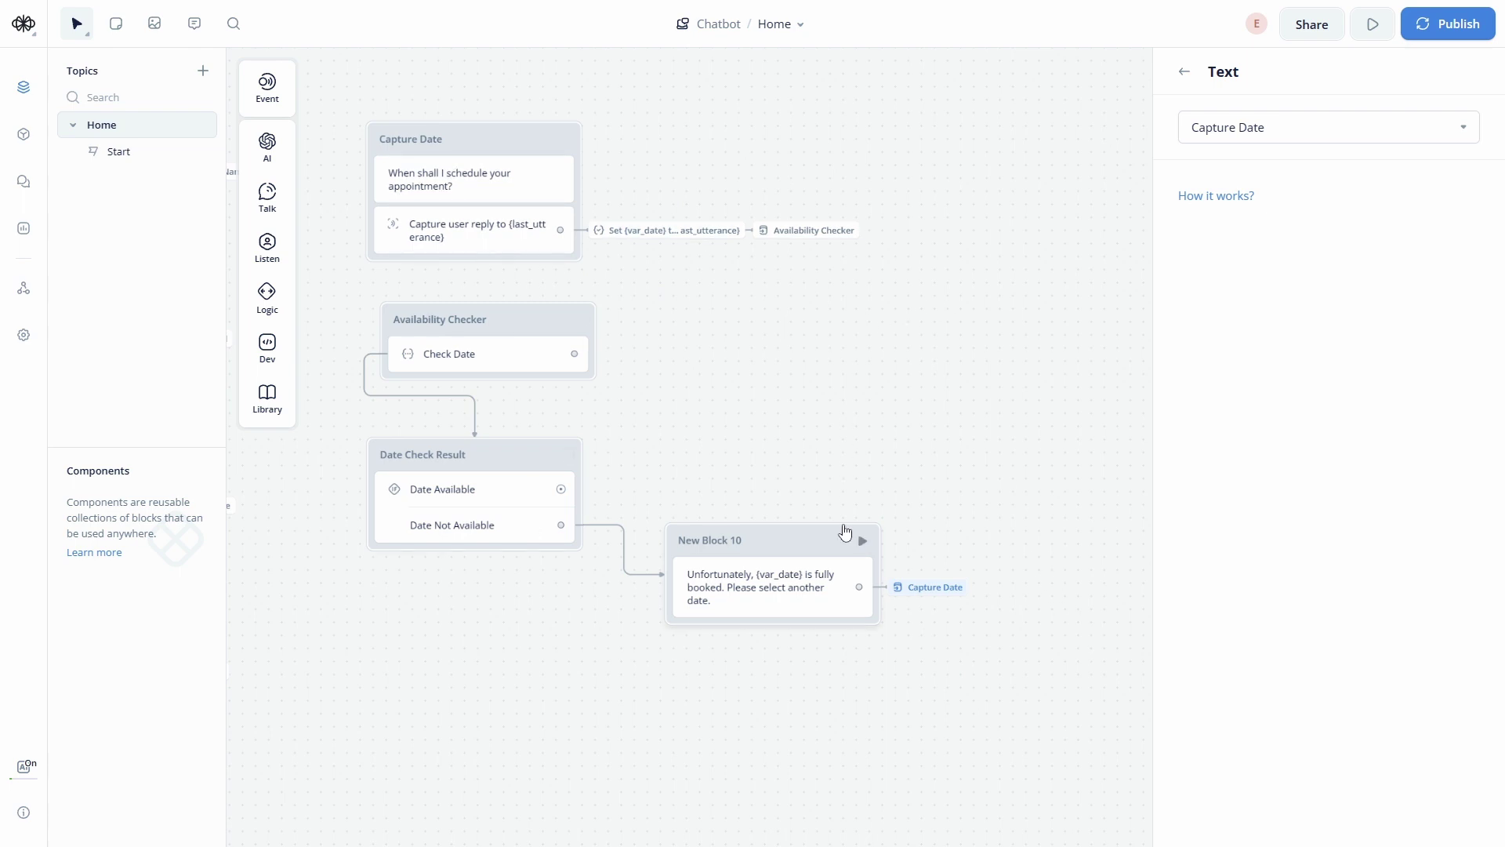
left_click_drag(844, 533, 817, 621)
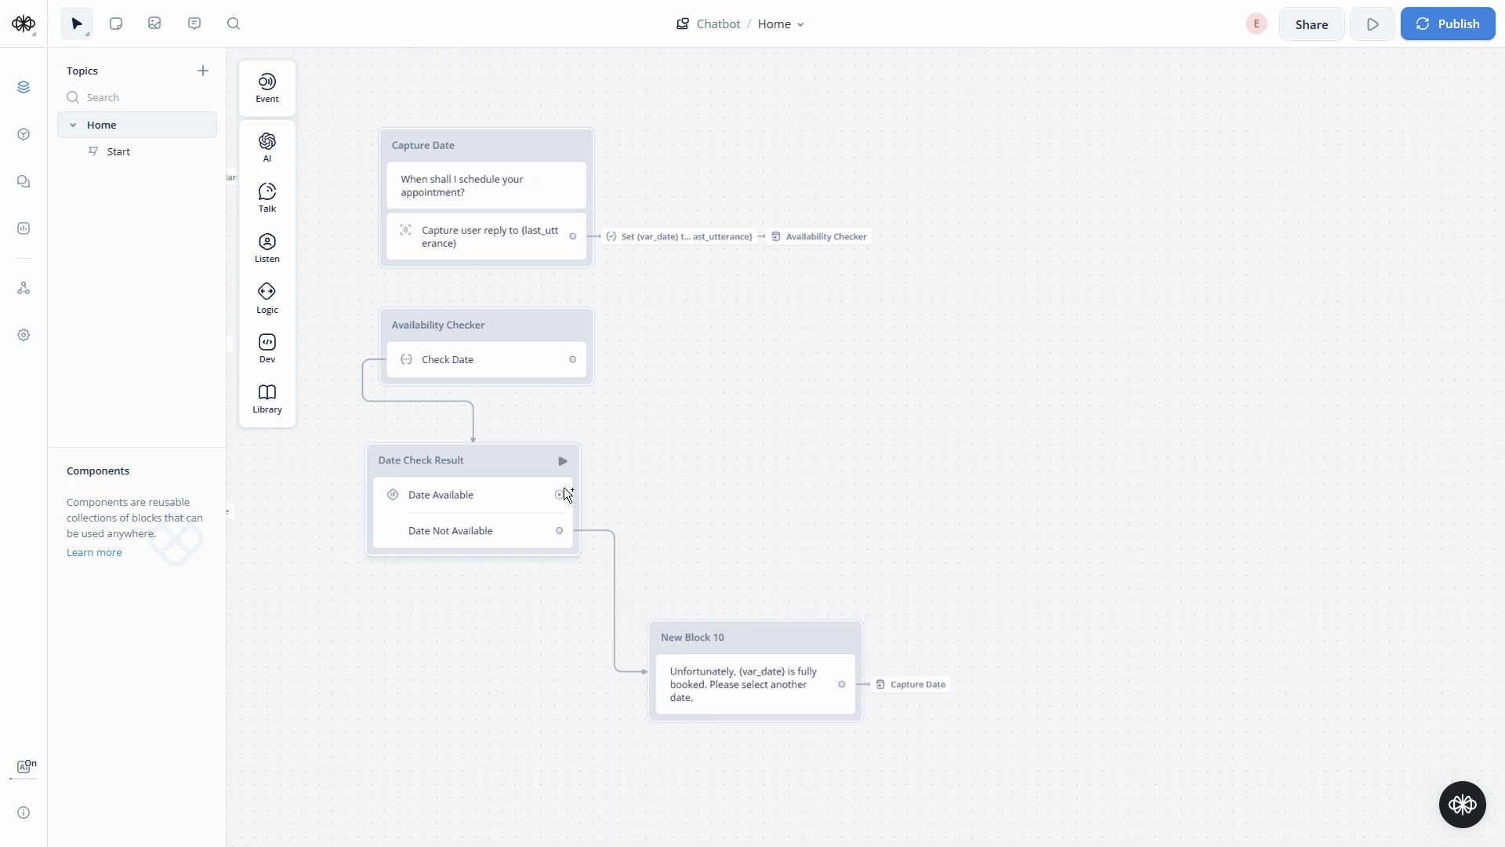
Attach a Text reply to Date Available offering to book {var_date} and asking to confirm
left_click_drag(559, 494, 785, 430)
mouse_move(850, 490)
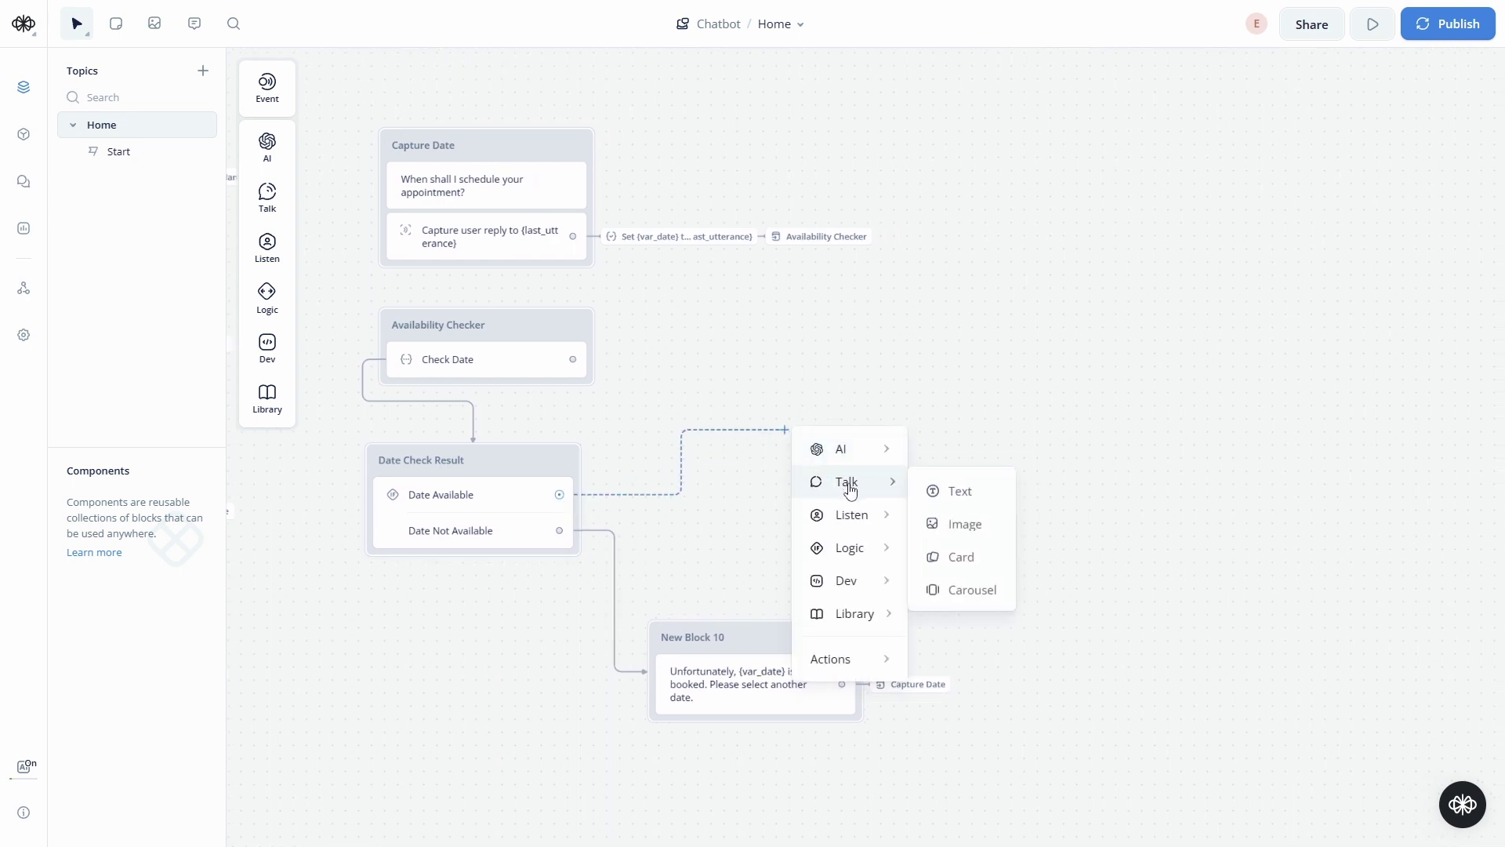
left_click(976, 490)
left_click(1276, 160)
type("Great ")
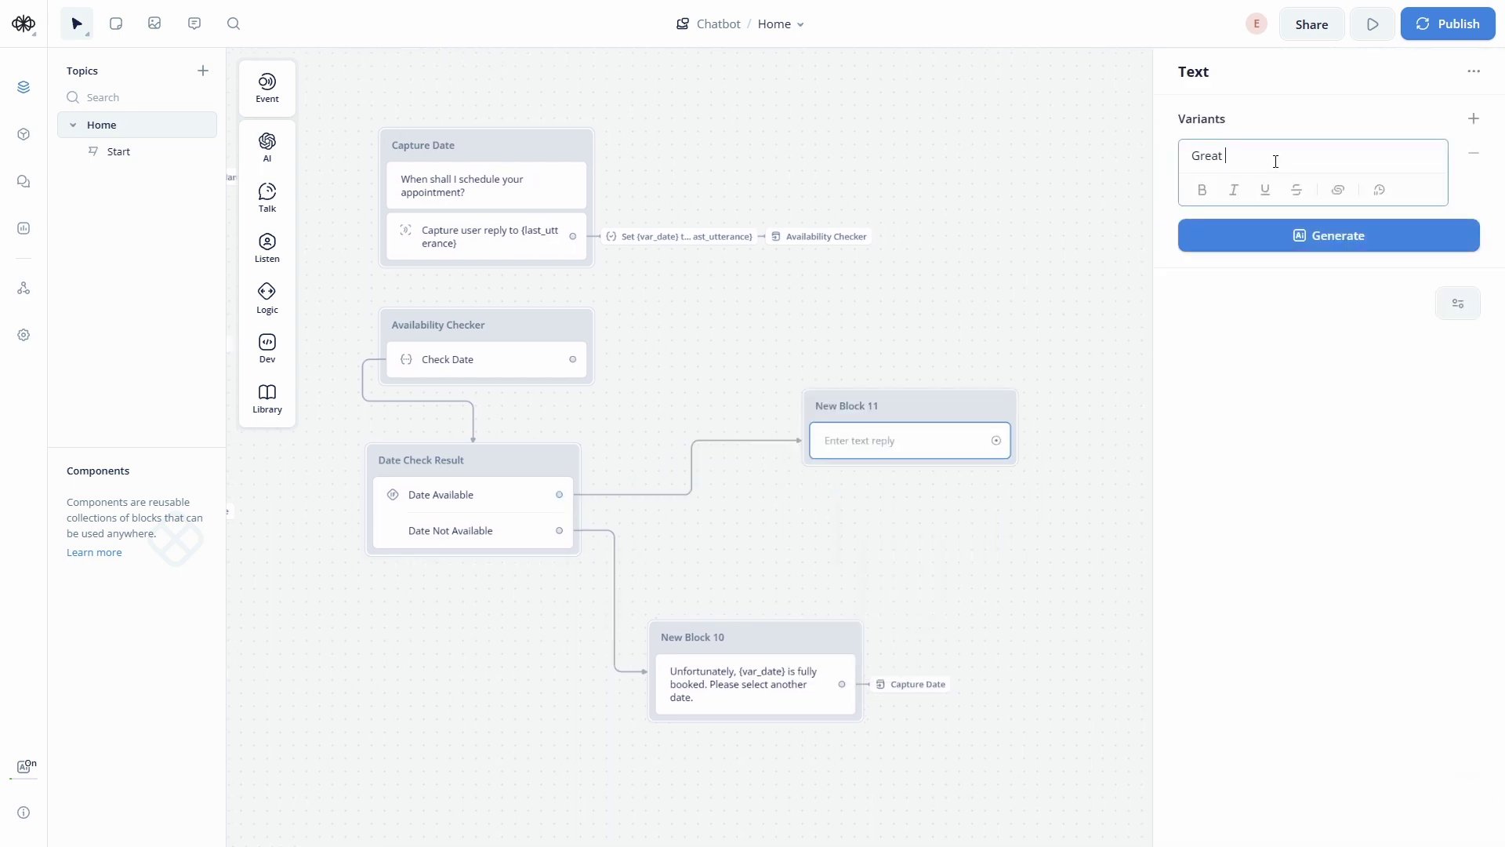
type("news, we're")
type("{var")
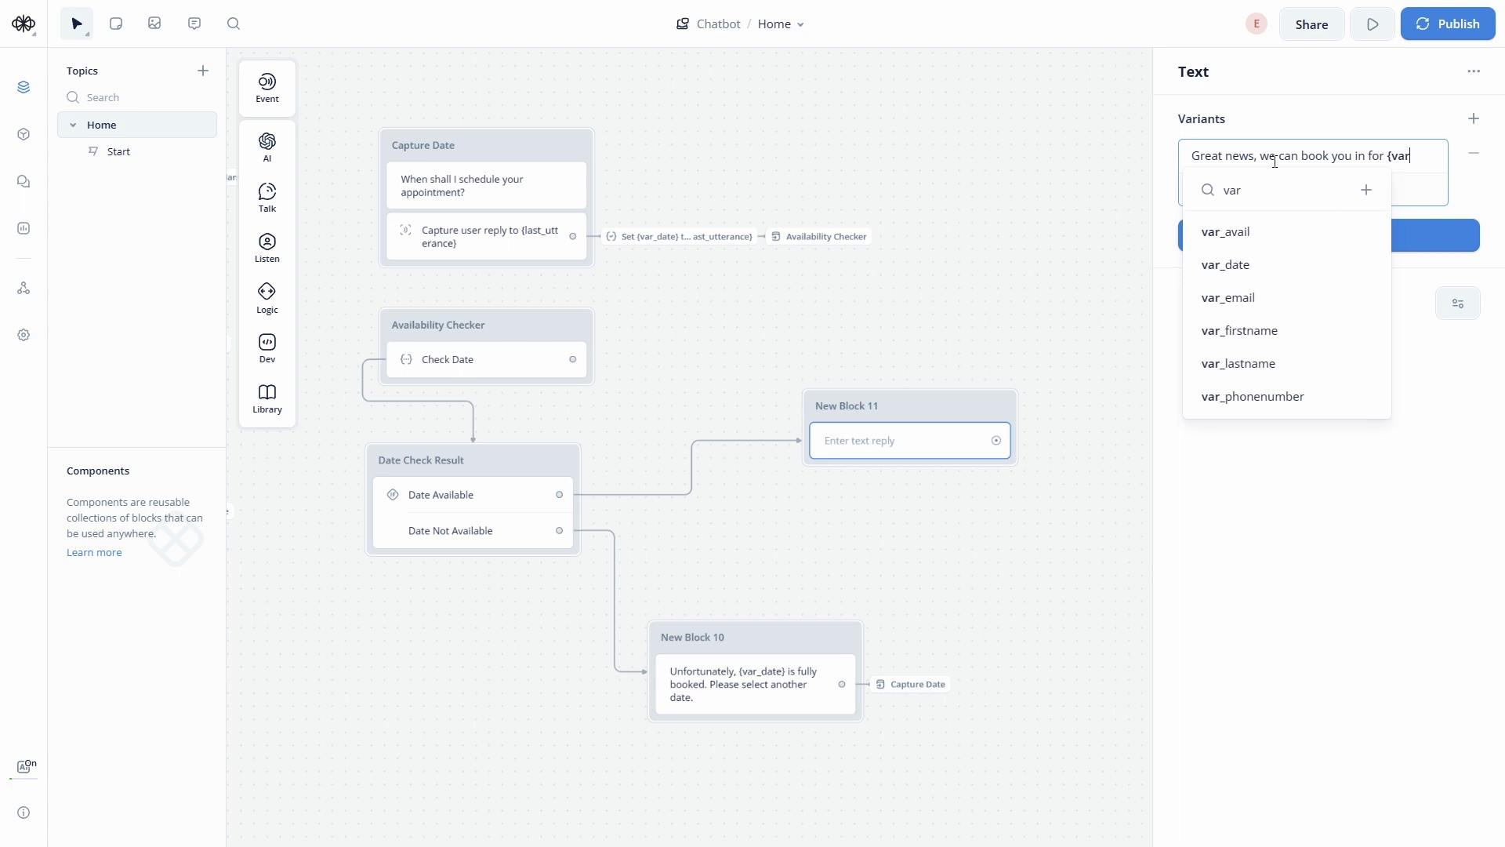
left_click(1209, 271)
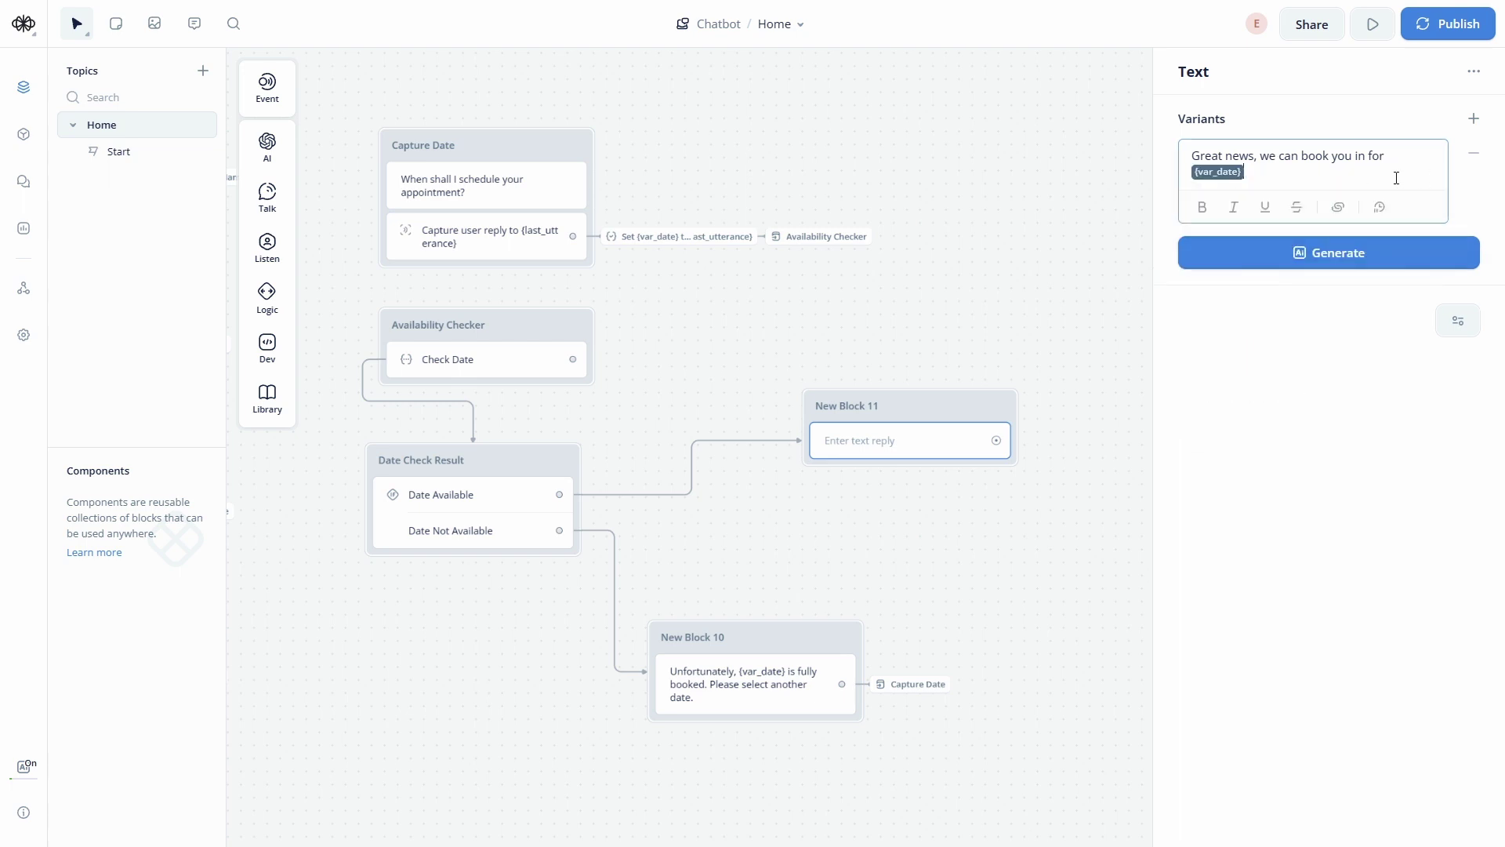
type(". Would you like to confirm?")
left_click(854, 320)
left_click_drag(914, 406, 802, 448)
Add Buttons to New Block 11 labelled 'Yes' and 'No, Select Another Date'
mouse_move(282, 257)
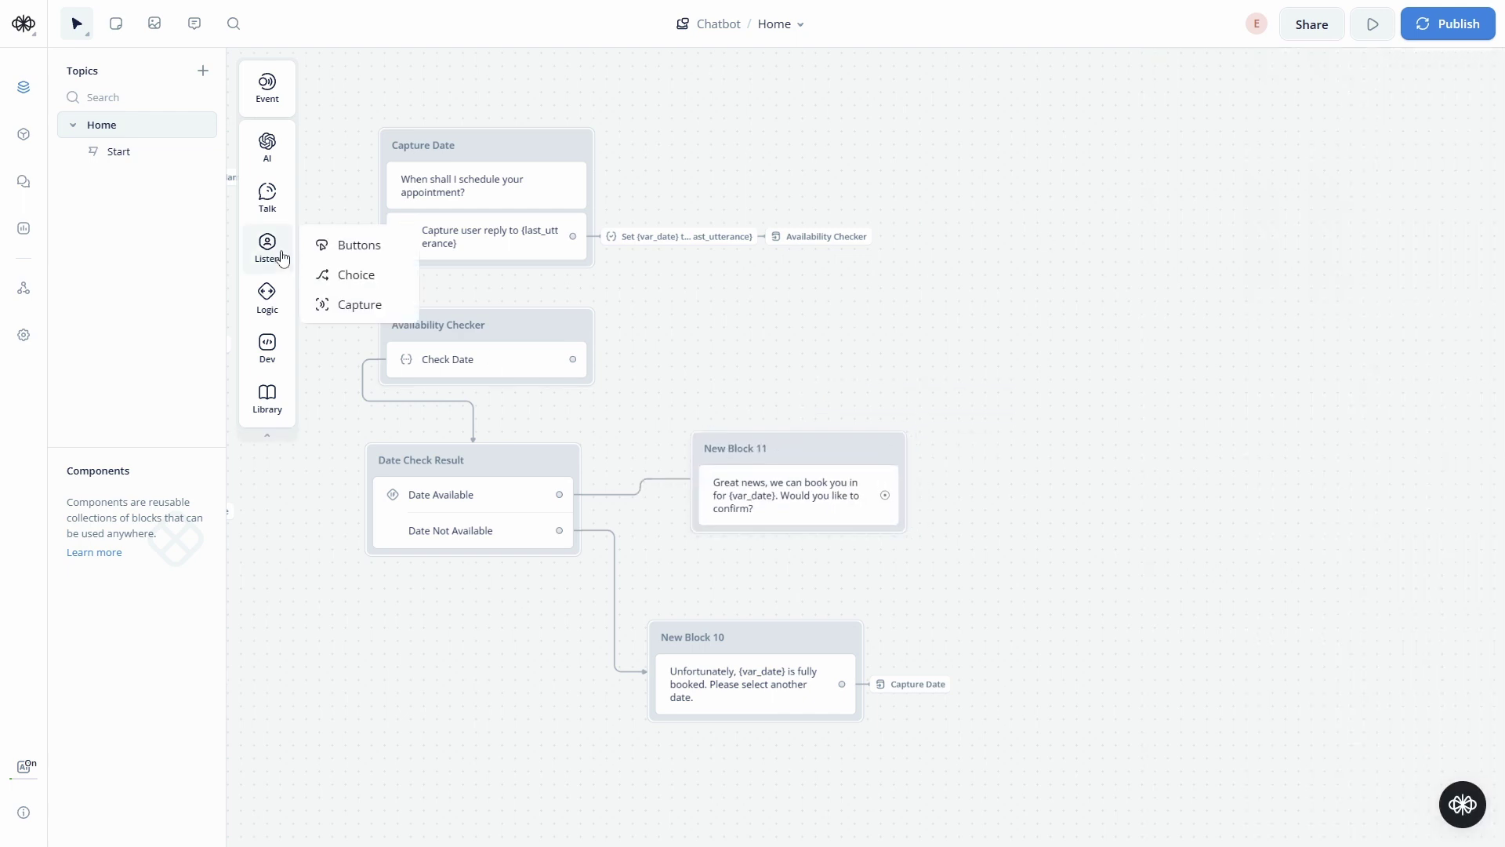
left_click_drag(349, 246, 801, 543)
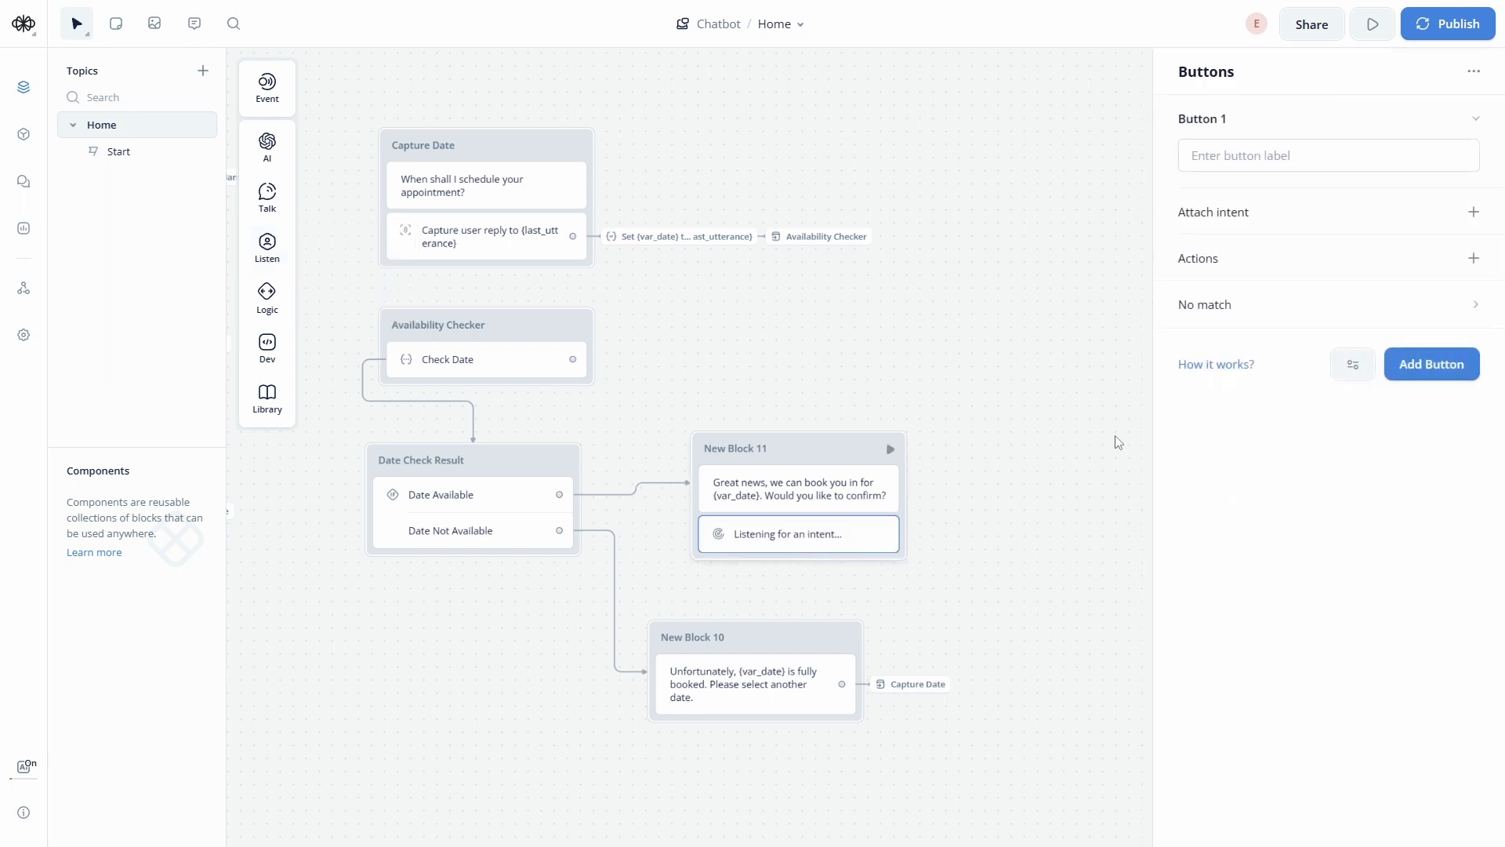
type("Yes")
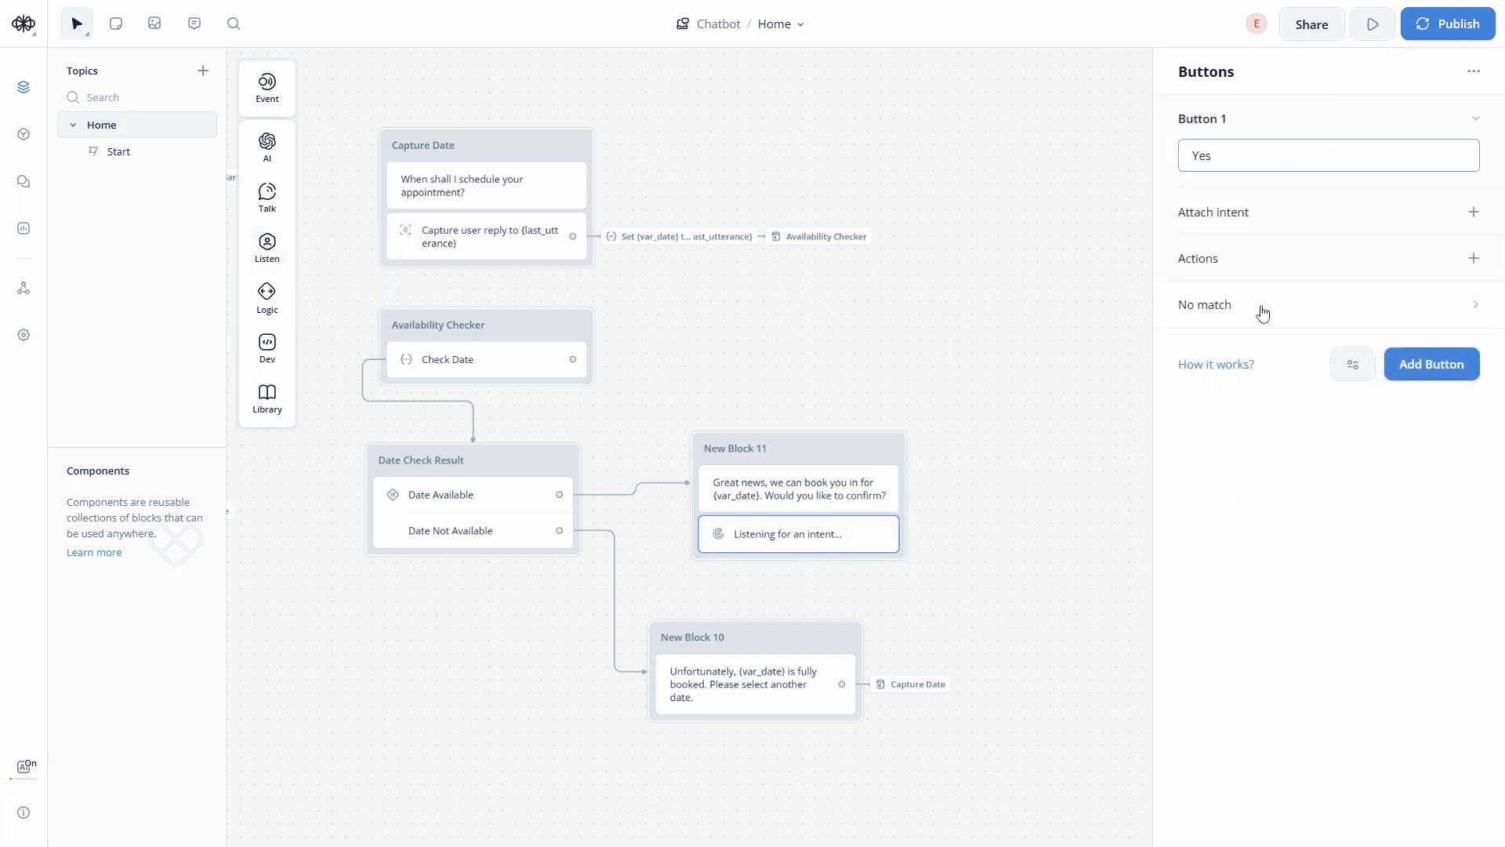
left_click(1440, 372)
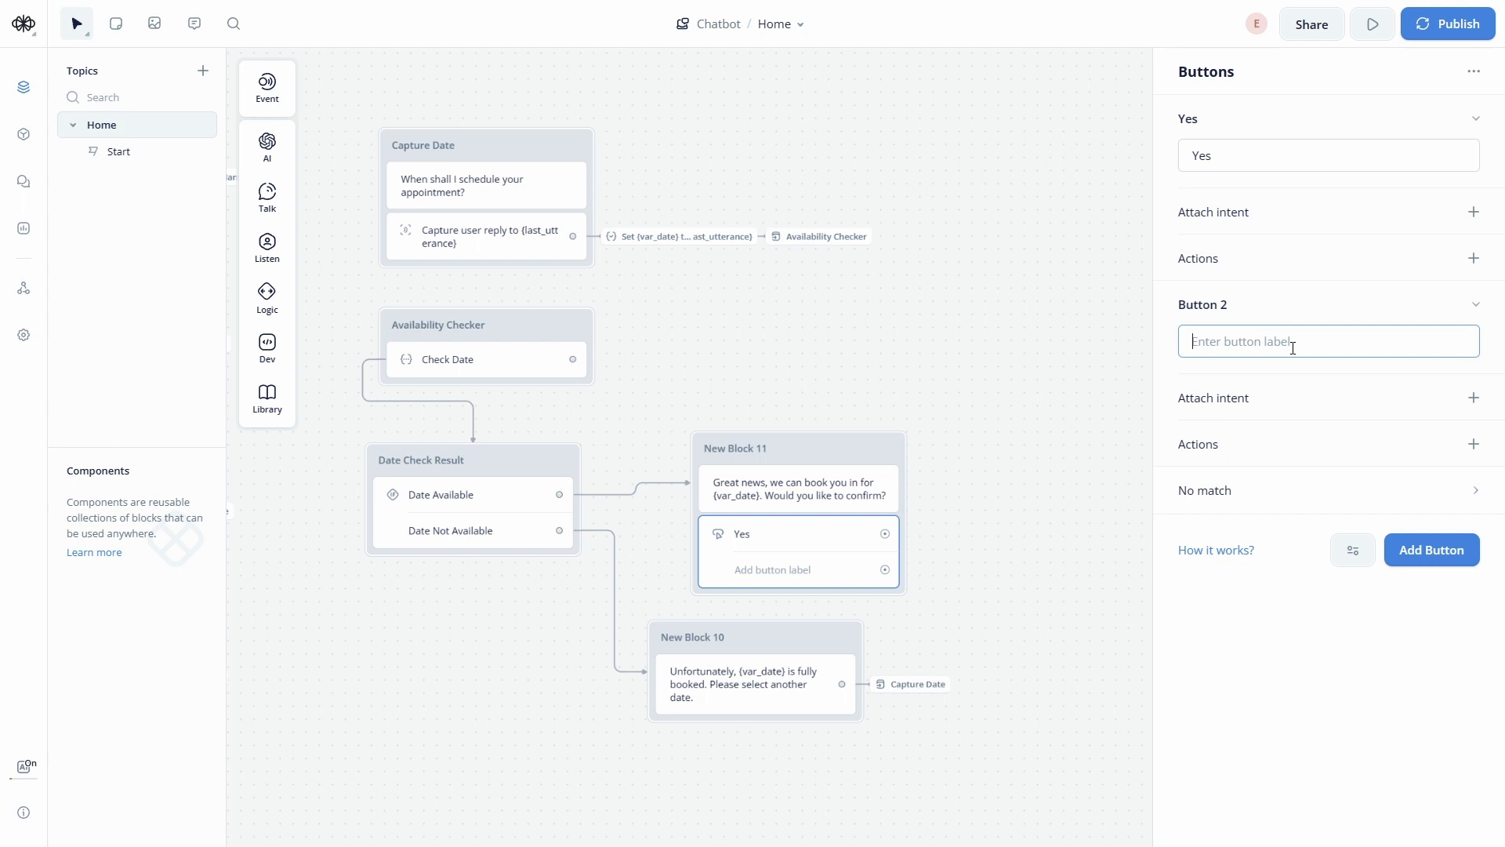
type("No, Select Anote")
Make the 'No, Select Another Date' button jump back to Capture Date
left_click(1470, 447)
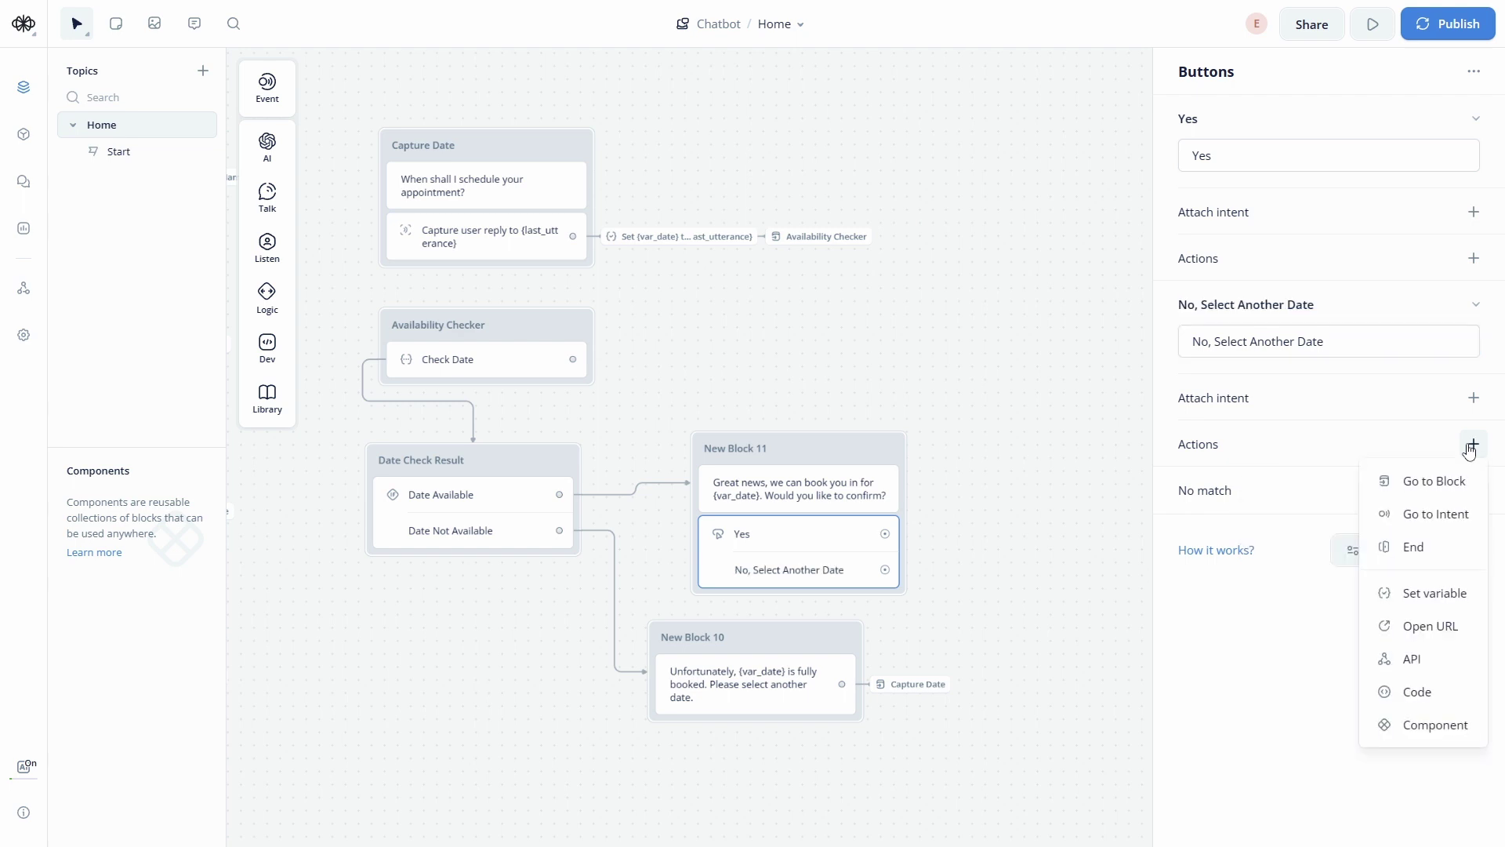
key("Escape")
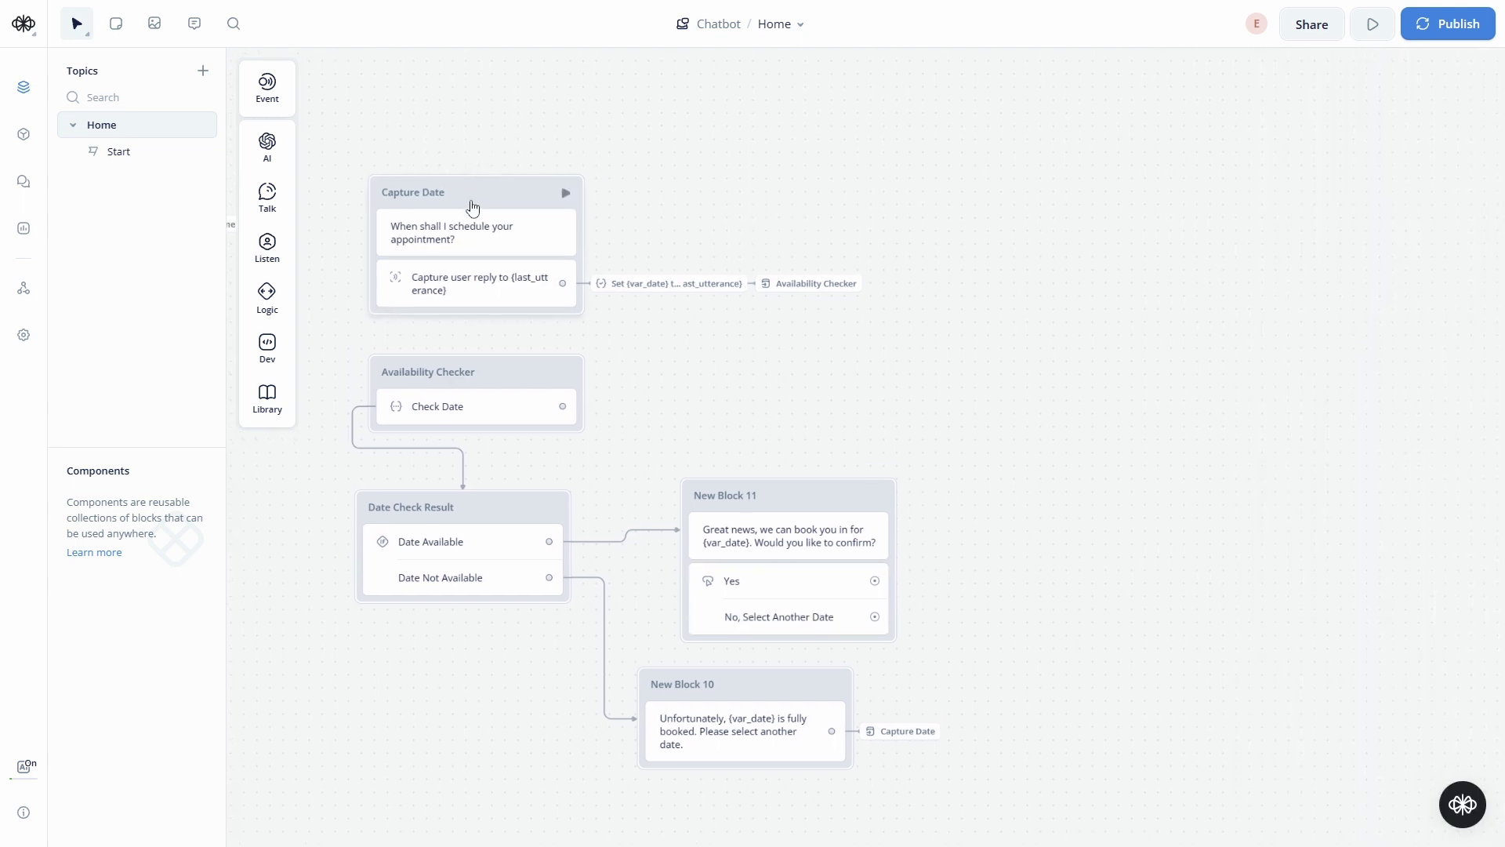
left_click_drag(492, 206, 460, 235)
left_click(788, 598)
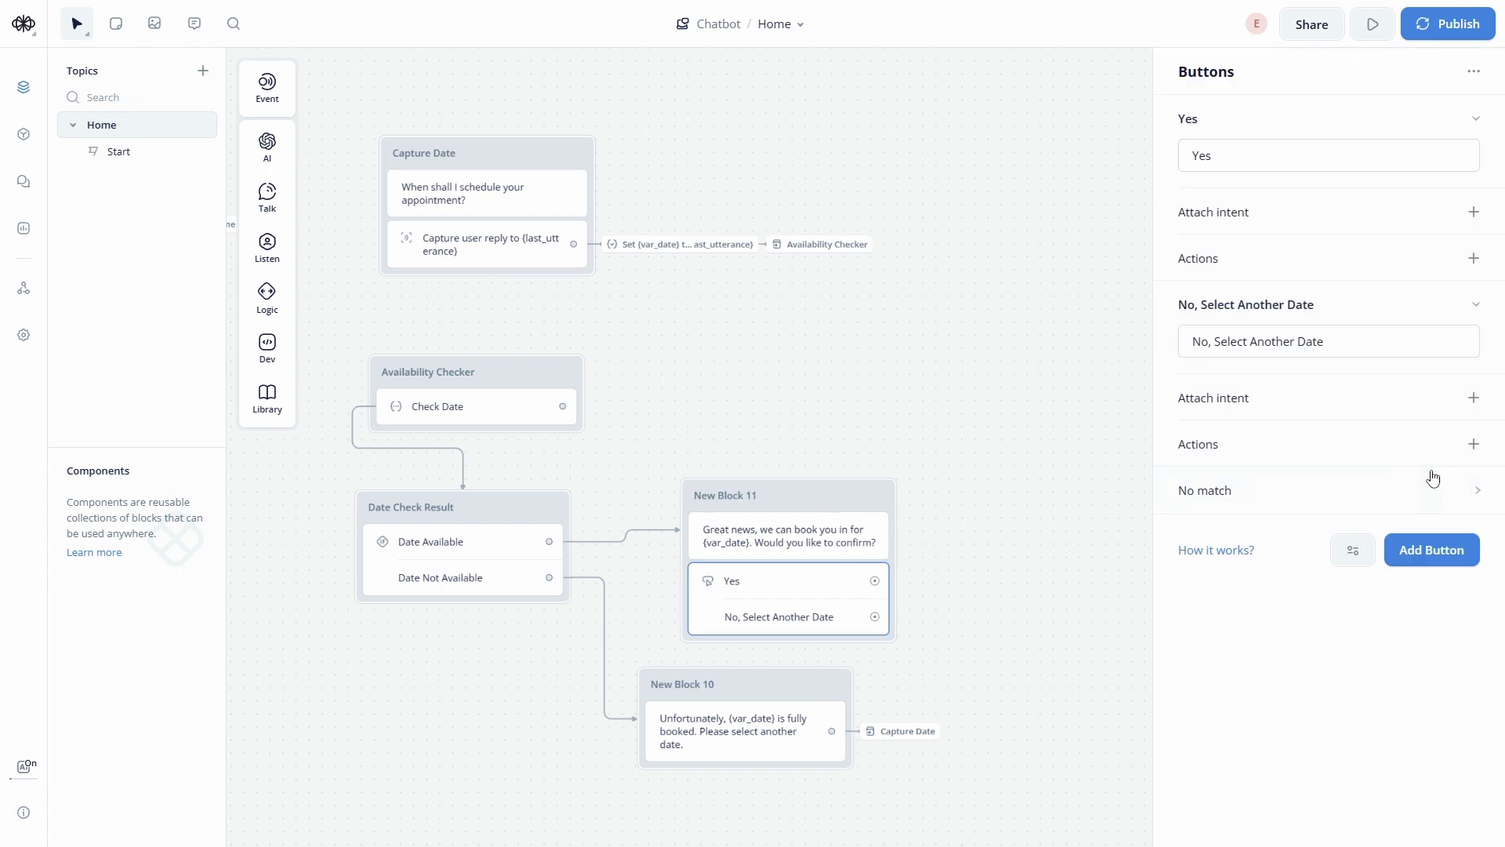
left_click(1473, 449)
left_click(1438, 481)
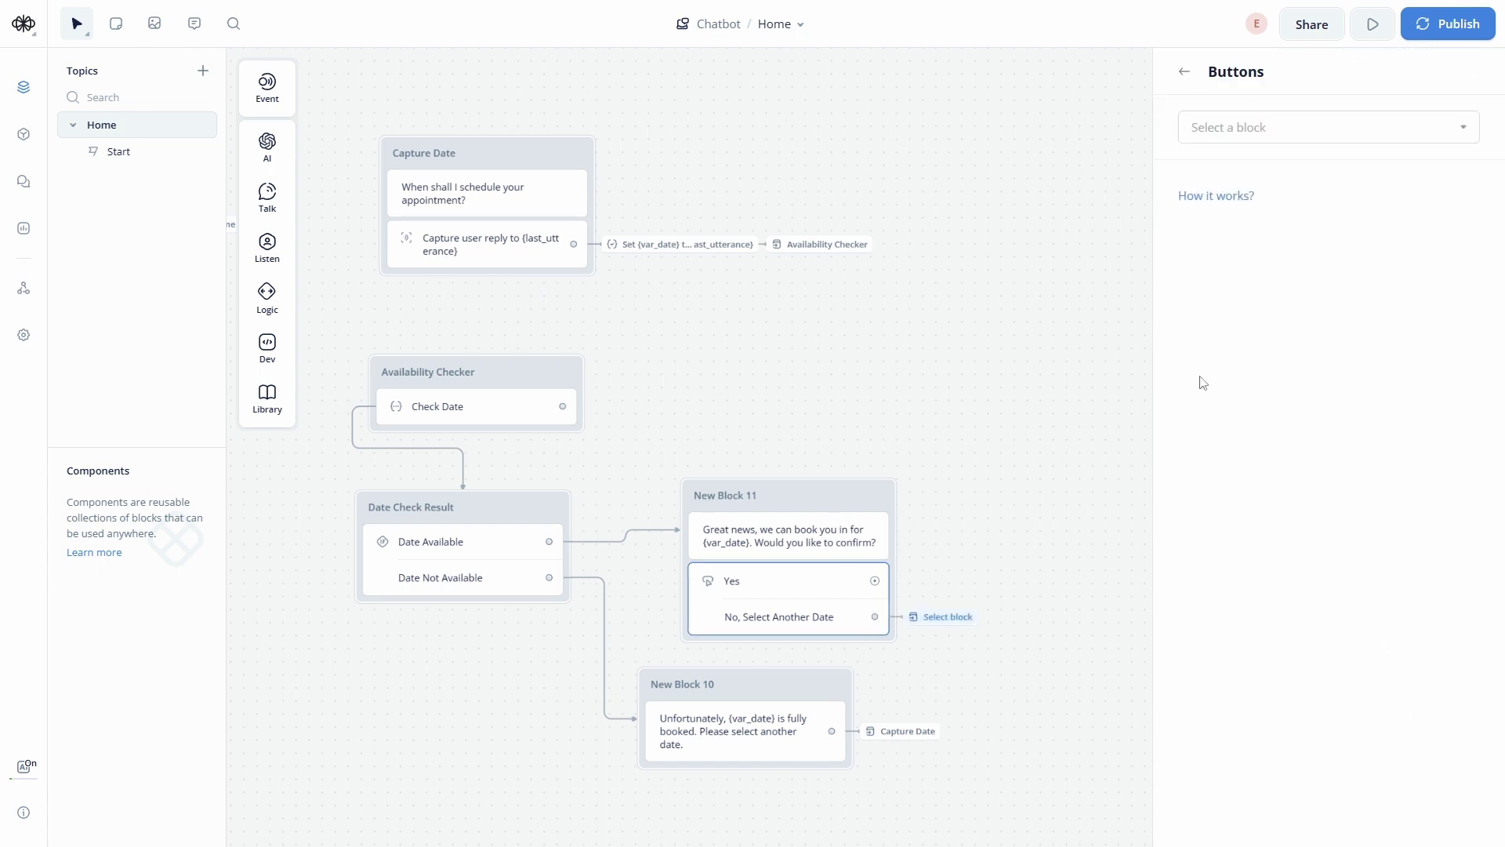
left_click(1224, 140)
mouse_move(1203, 223)
scroll(1101, 353, "down", 3)
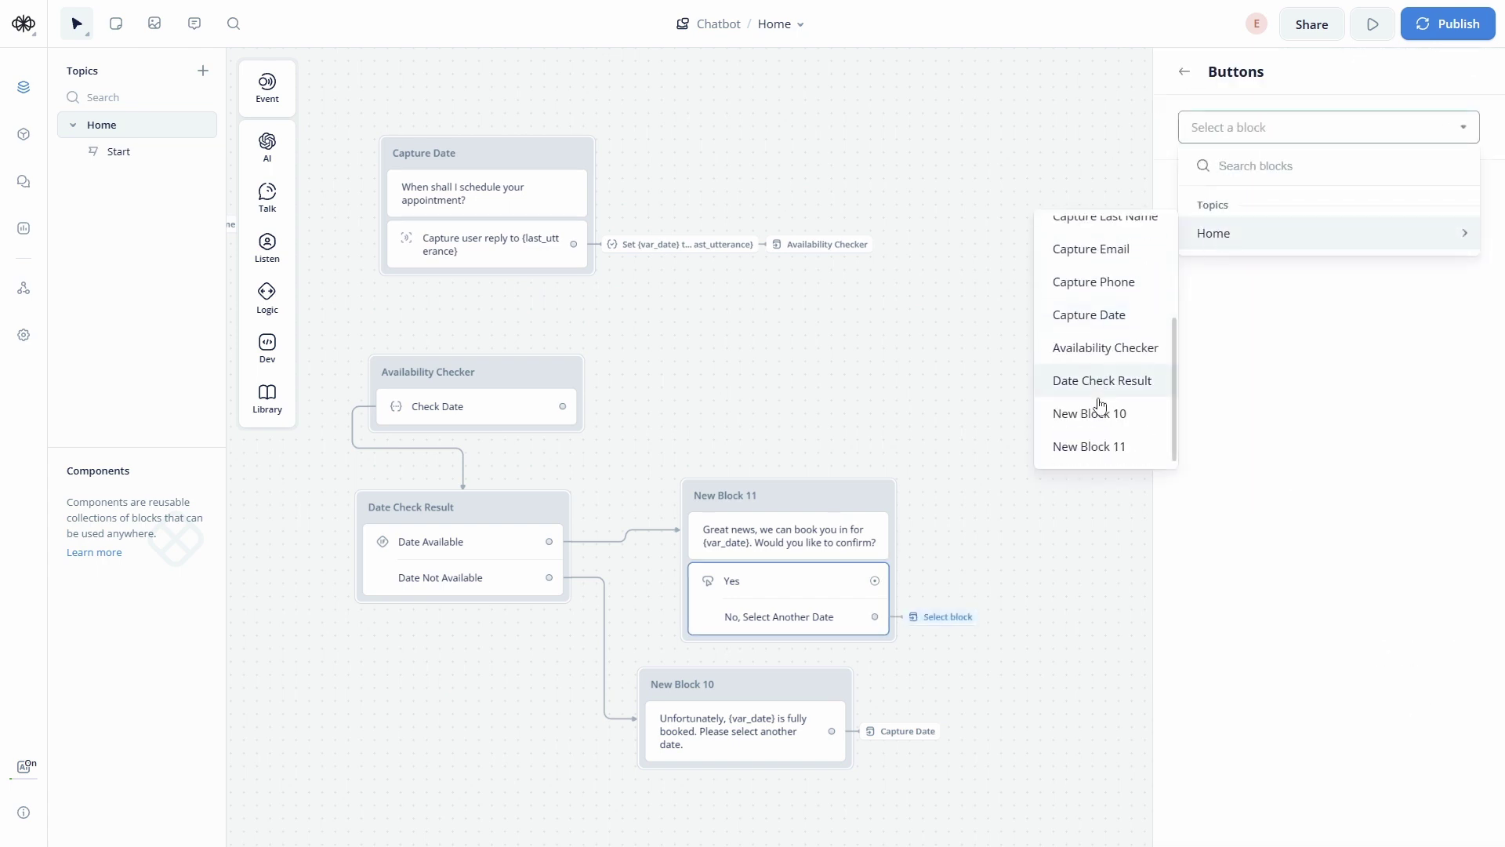
left_click(1110, 321)
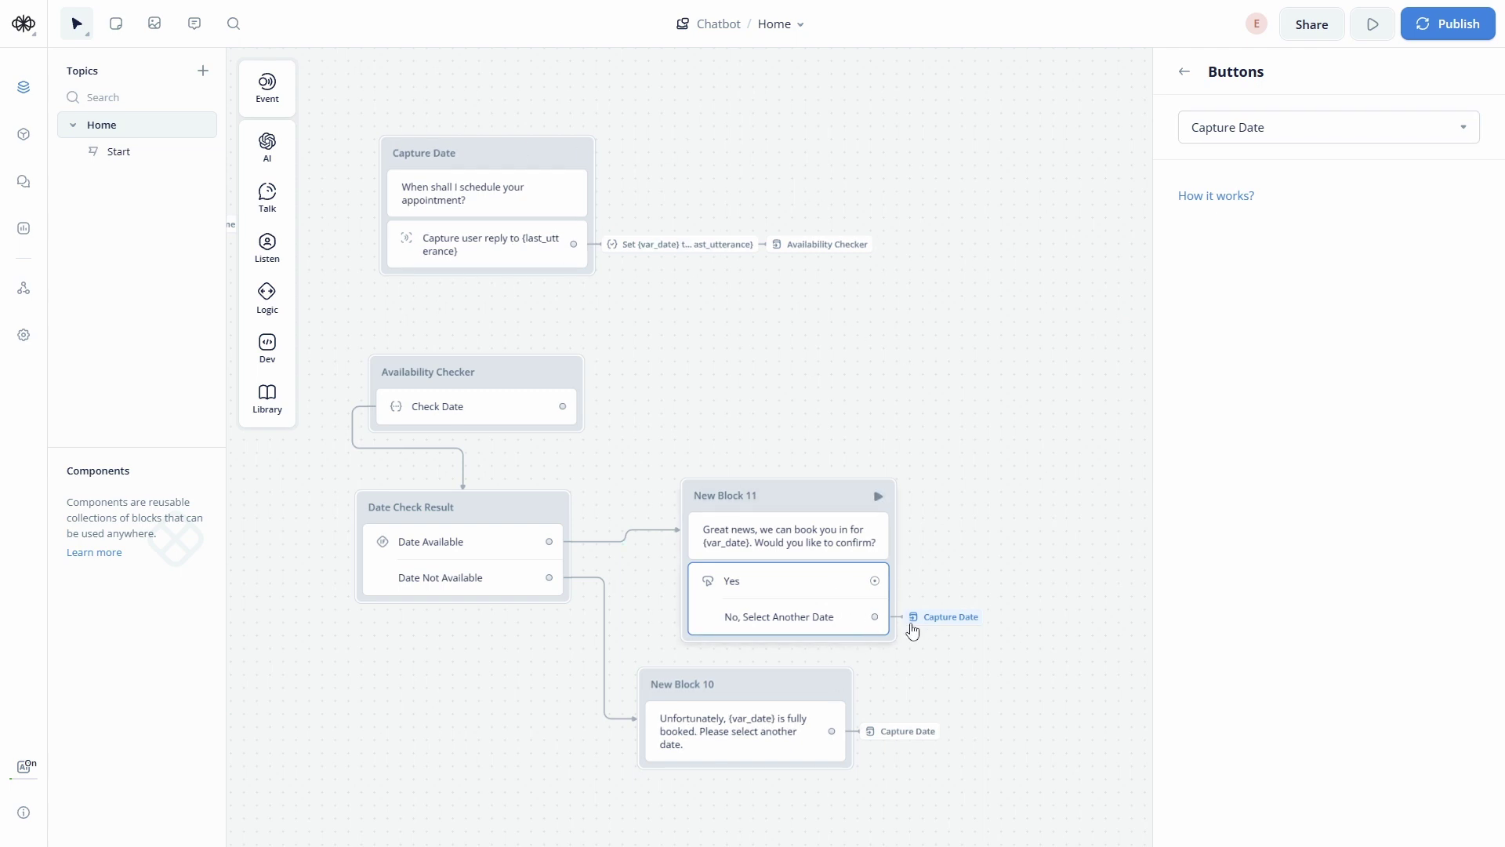
left_click(940, 616)
scroll(729, 558, "right", 3)
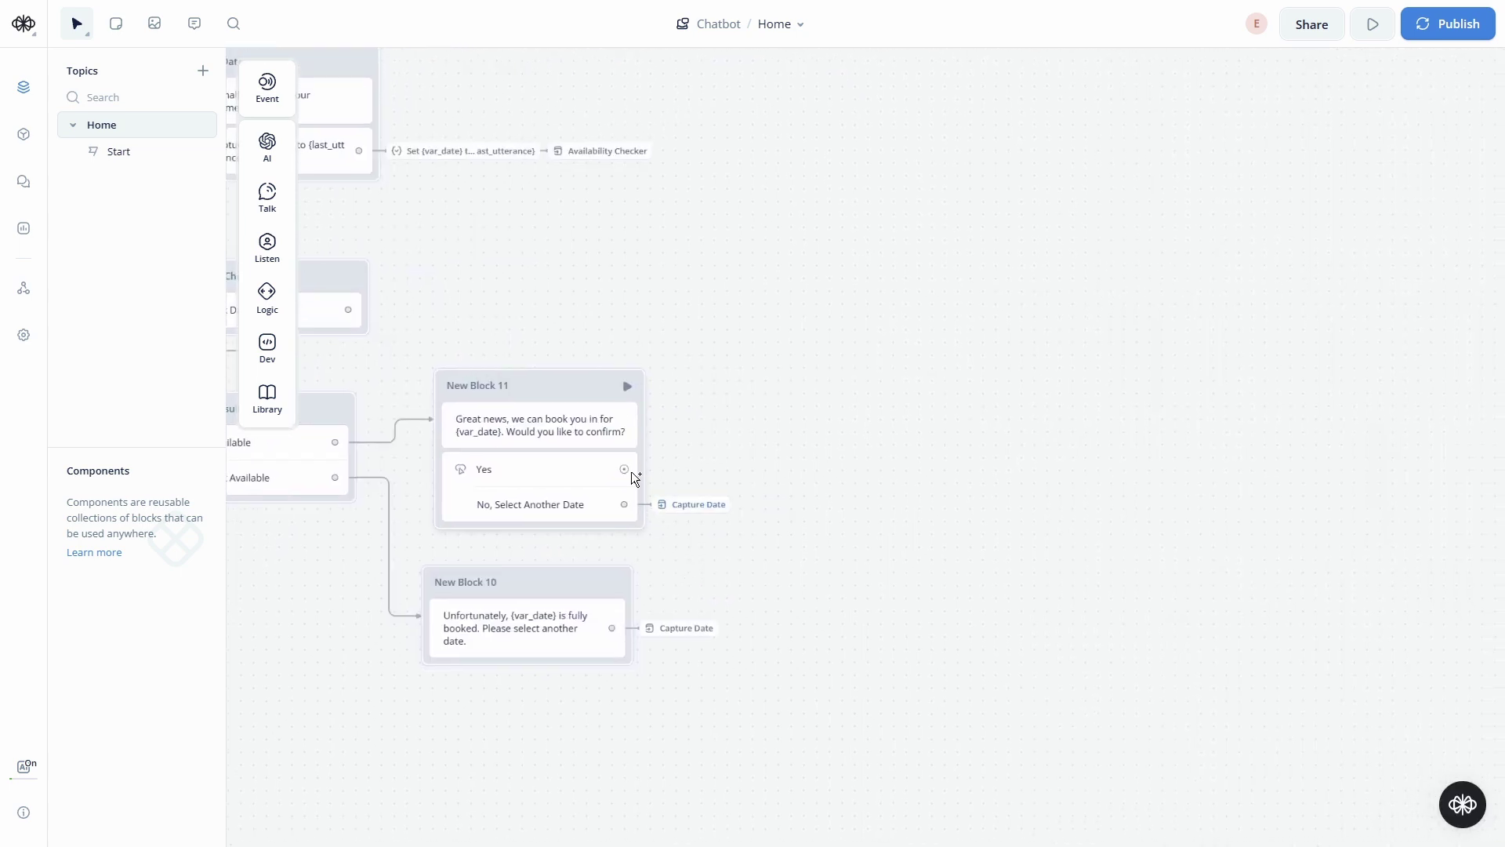
Link a new Text step from Yes and begin the appointment-confirmed sentence
left_click_drag(632, 472, 846, 335)
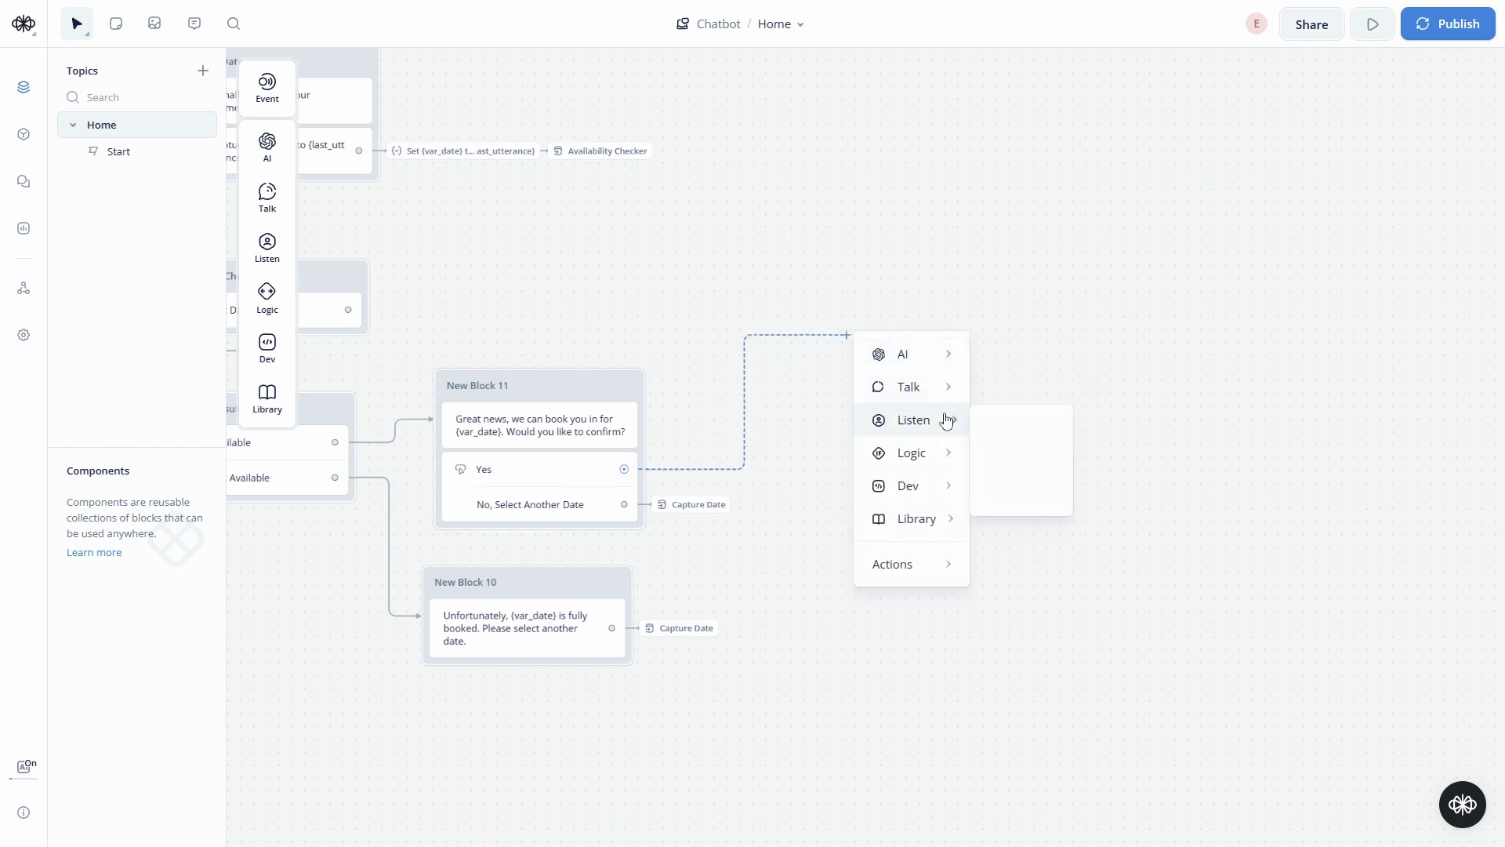
mouse_move(909, 386)
left_click(1002, 395)
left_click(1226, 157)
type("Your app")
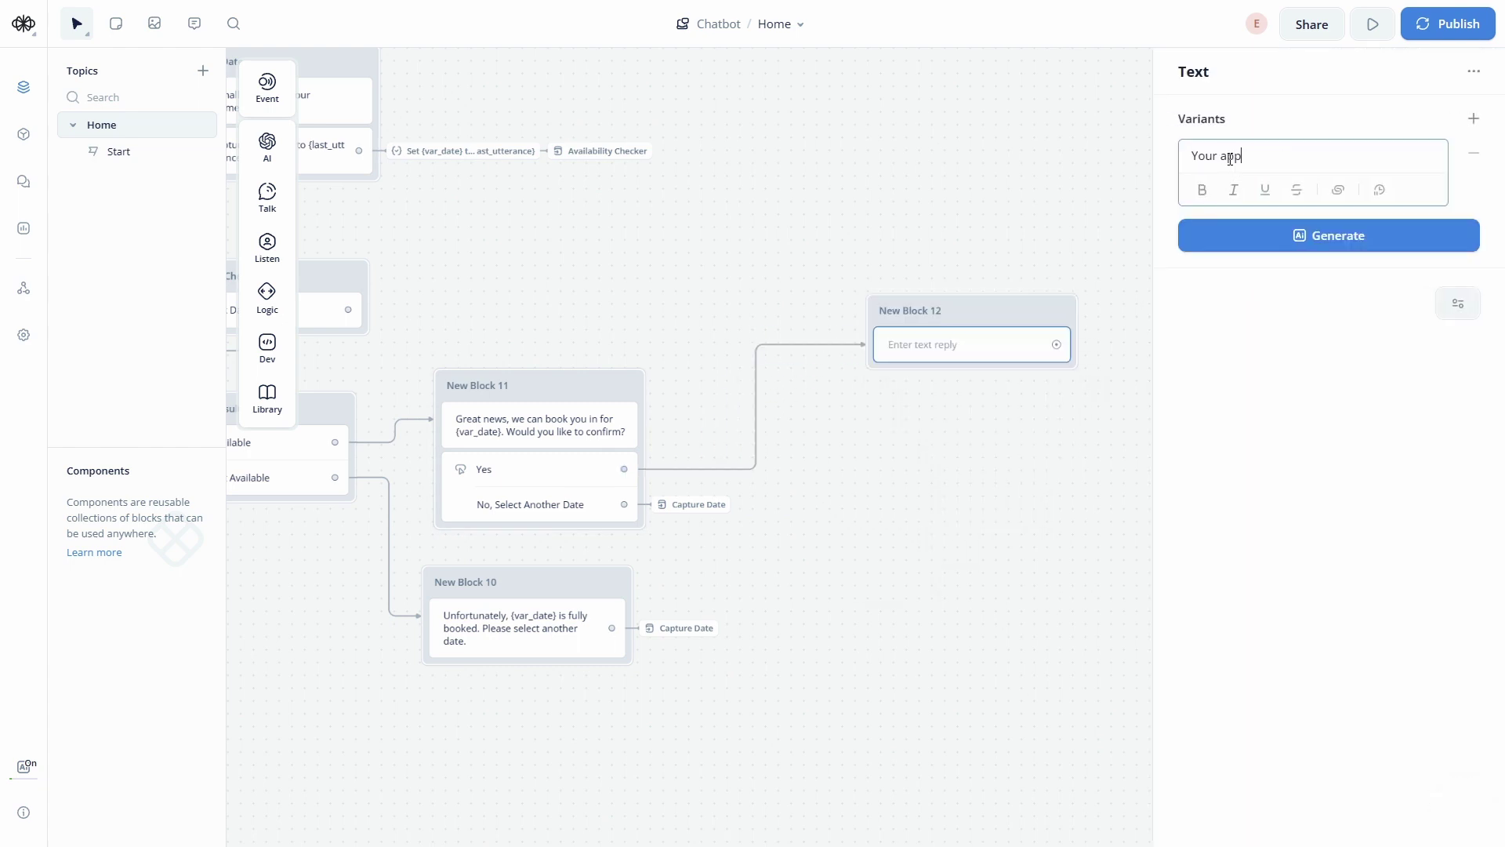
type("ointment has been booked successfull")
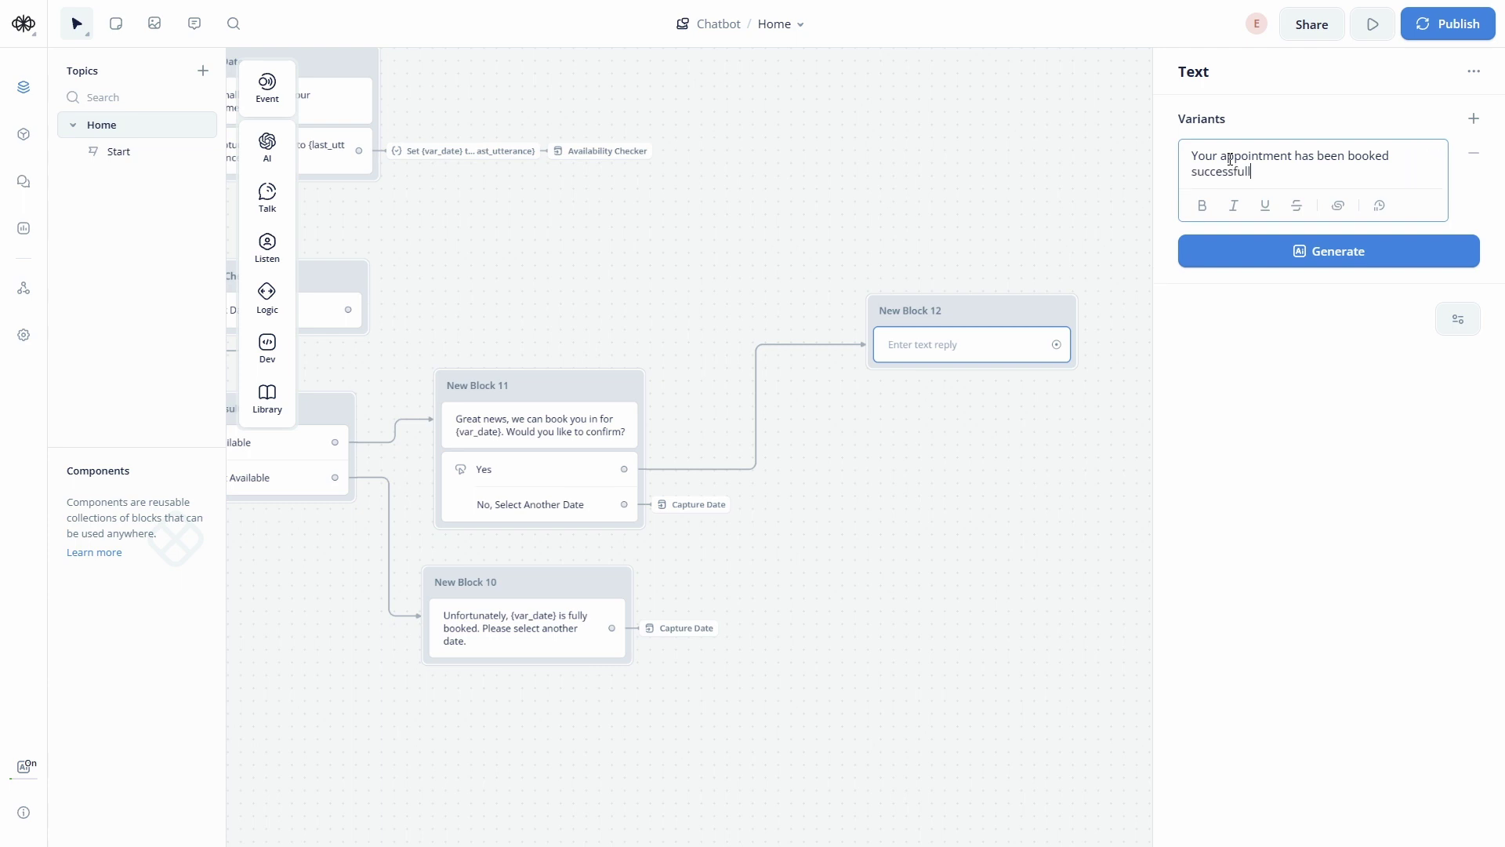
type("y.")
key("Return")
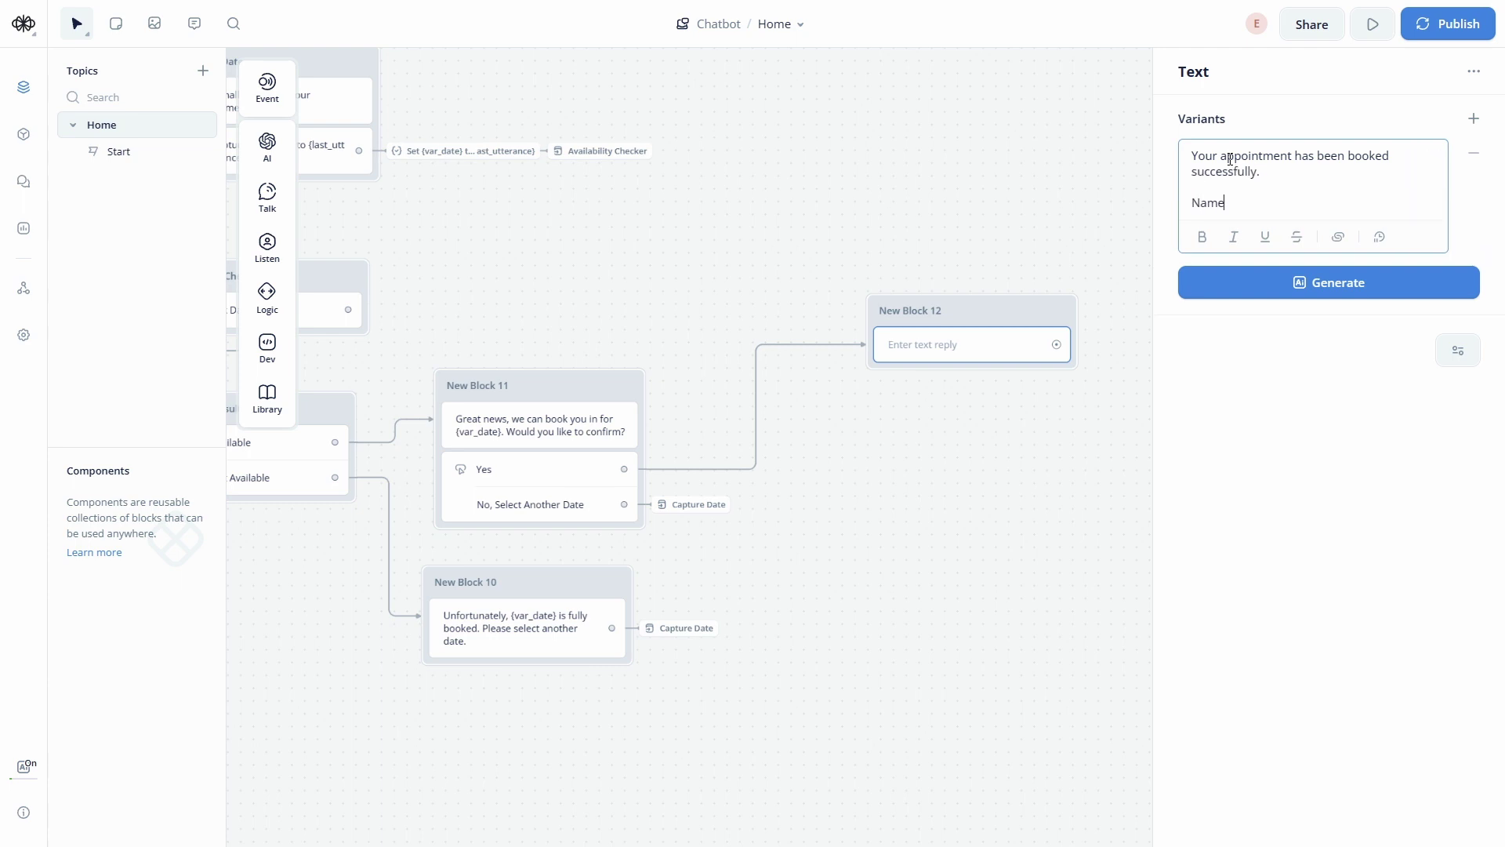
List Name ({var_firstname} {var_lastname}), Email ({var_email}) and Phone ({var_phonenumber}) lines
type("Name - {var")
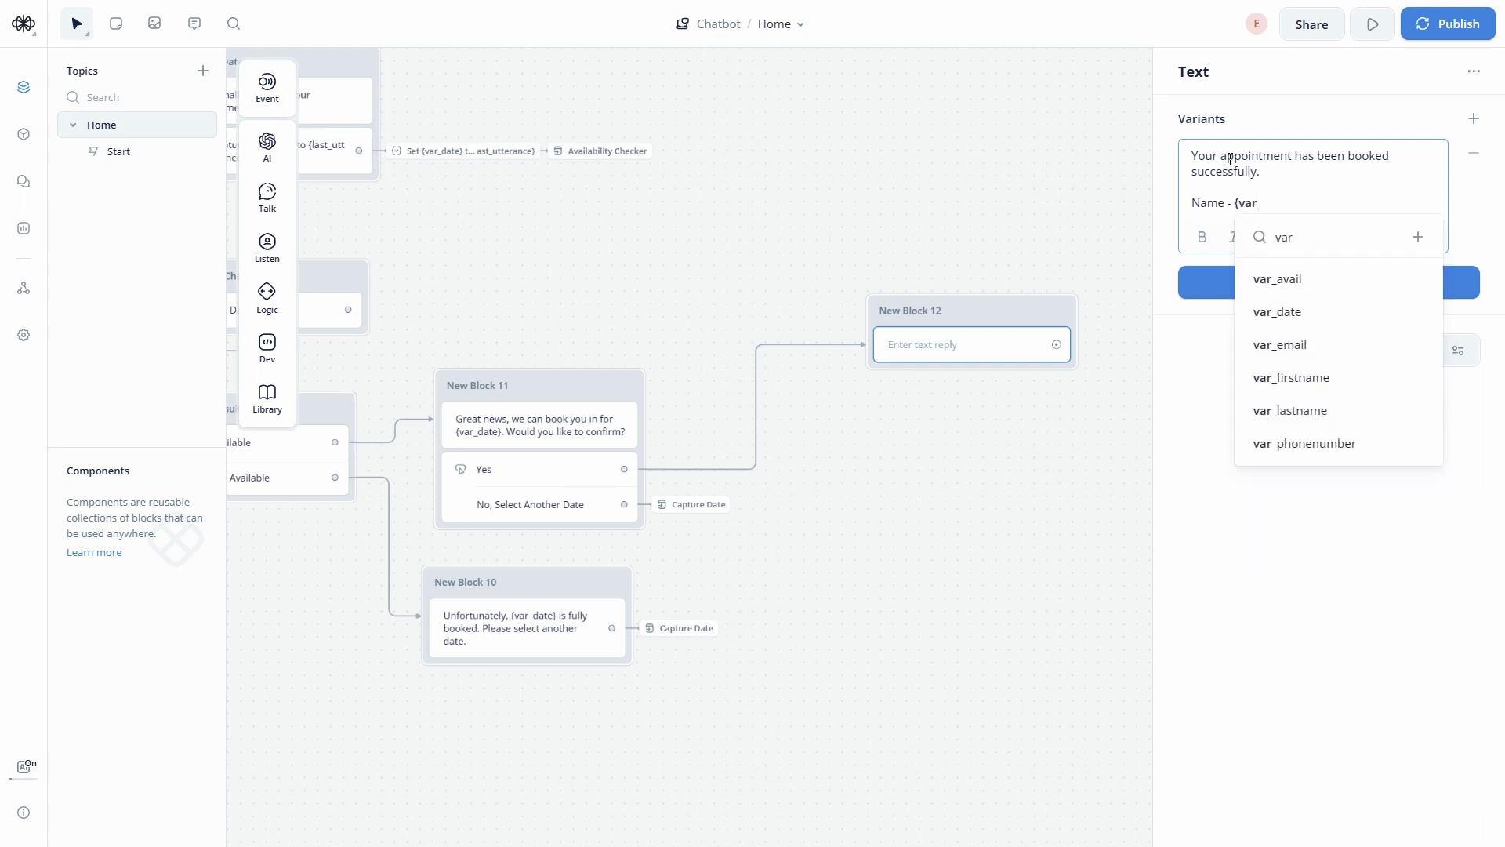
left_click(1301, 380)
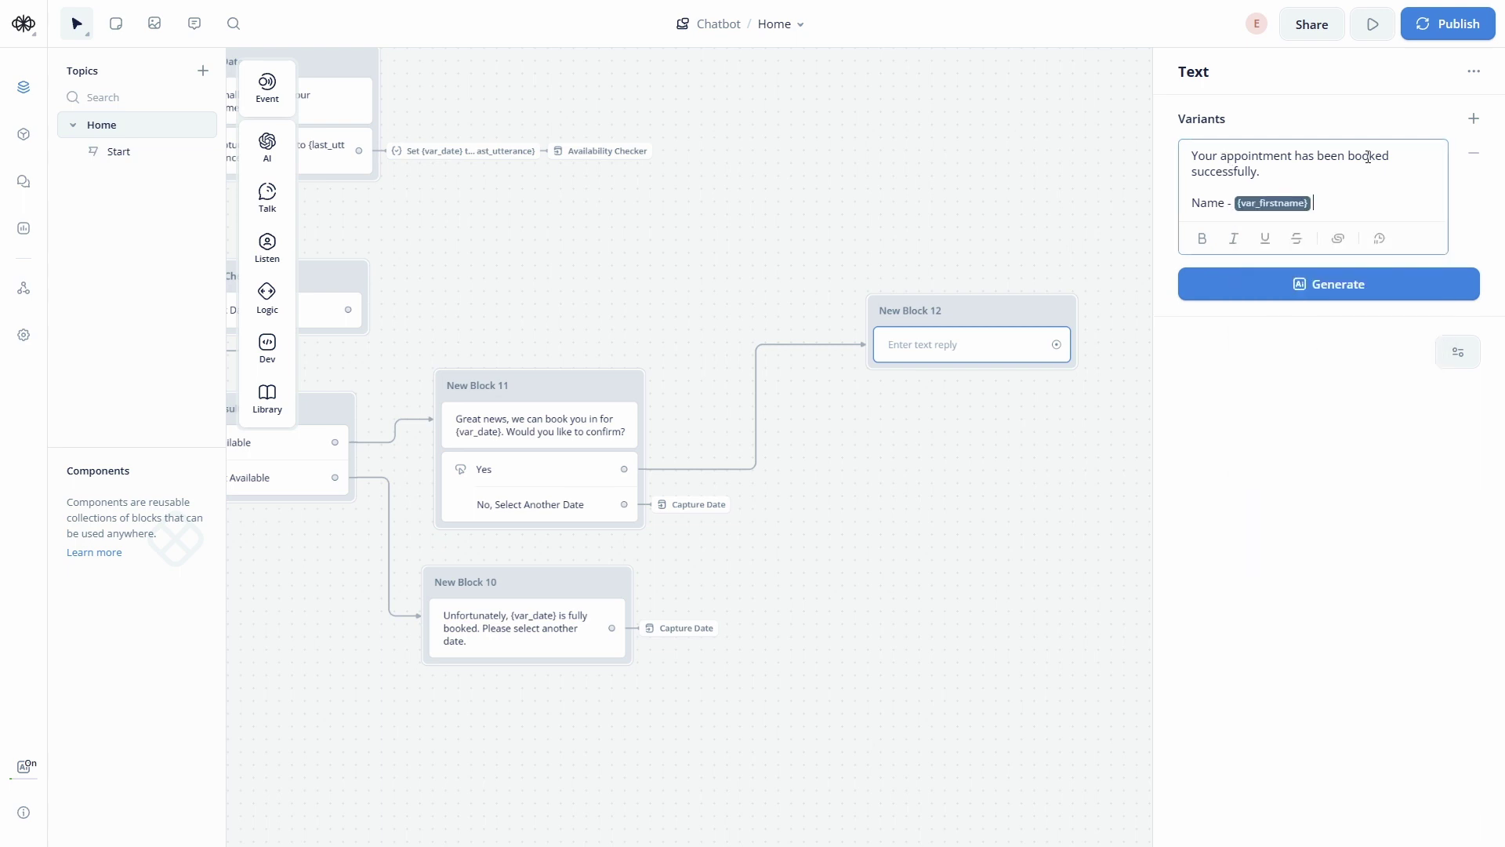
type("{var")
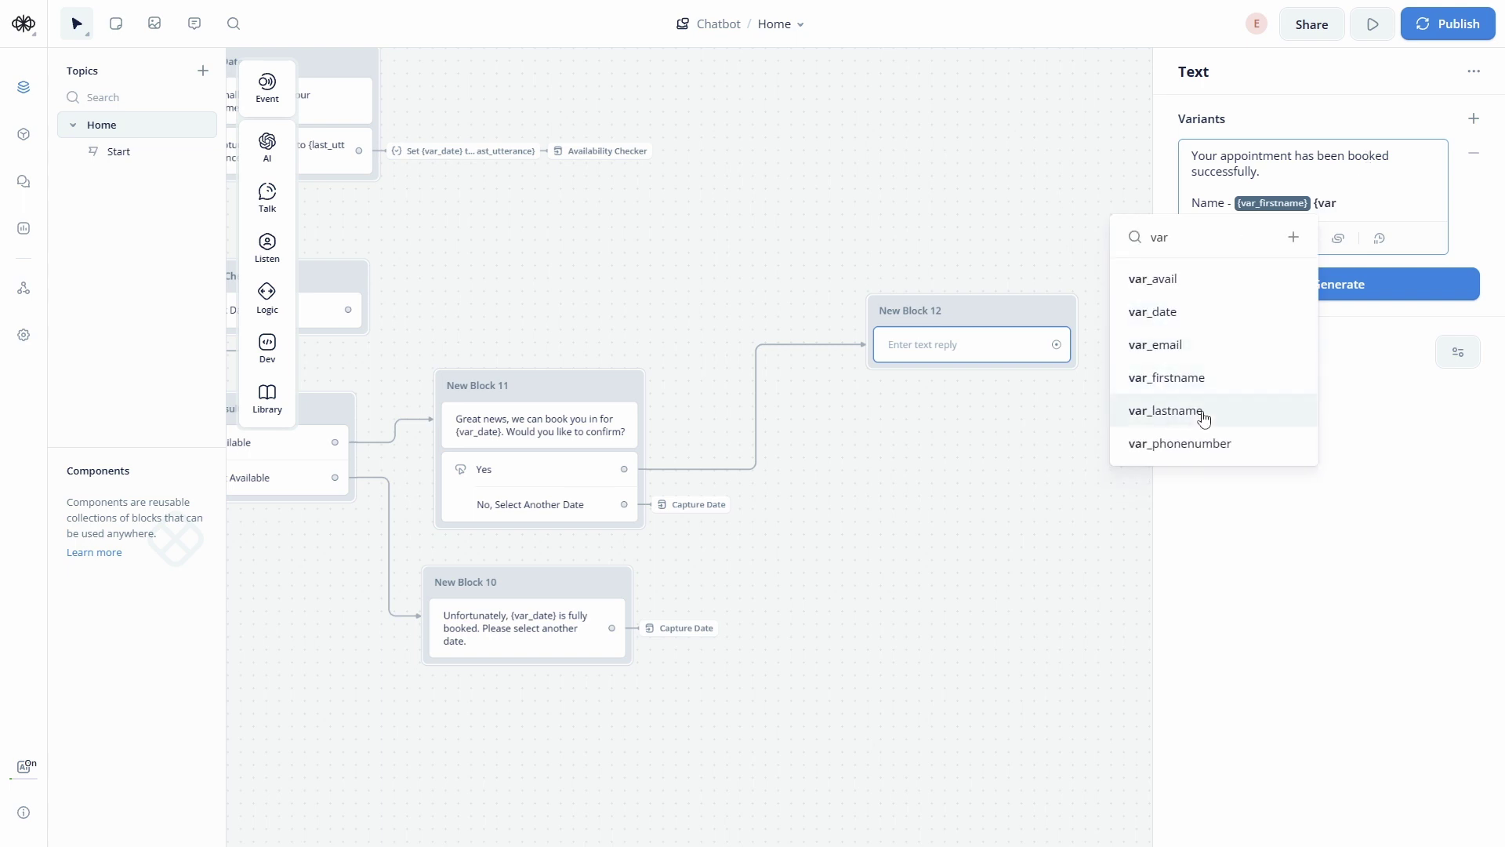
left_click(1204, 418)
key("Return")
type("Email - {")
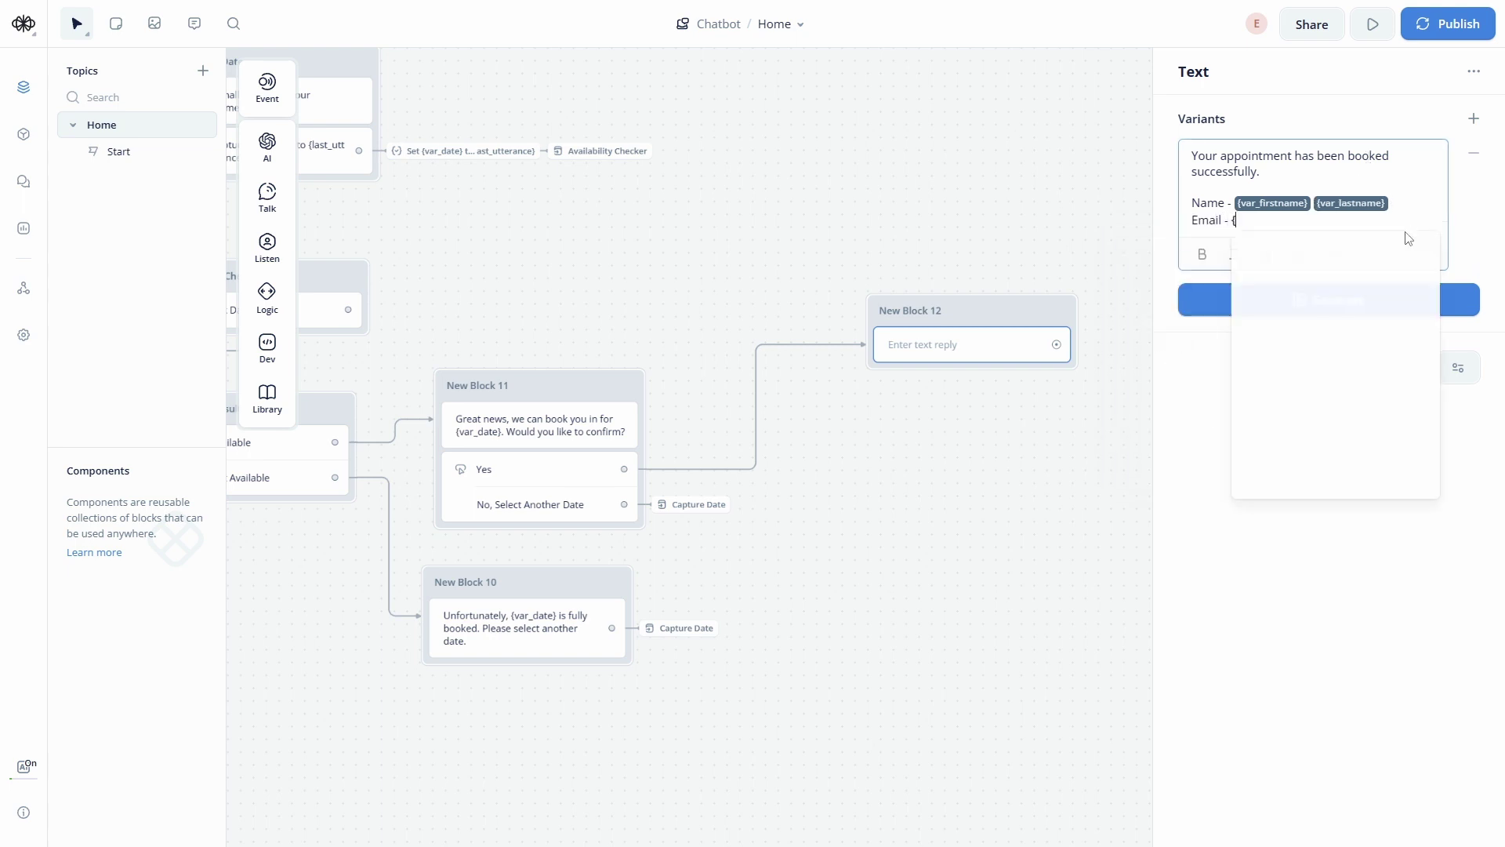
type("var")
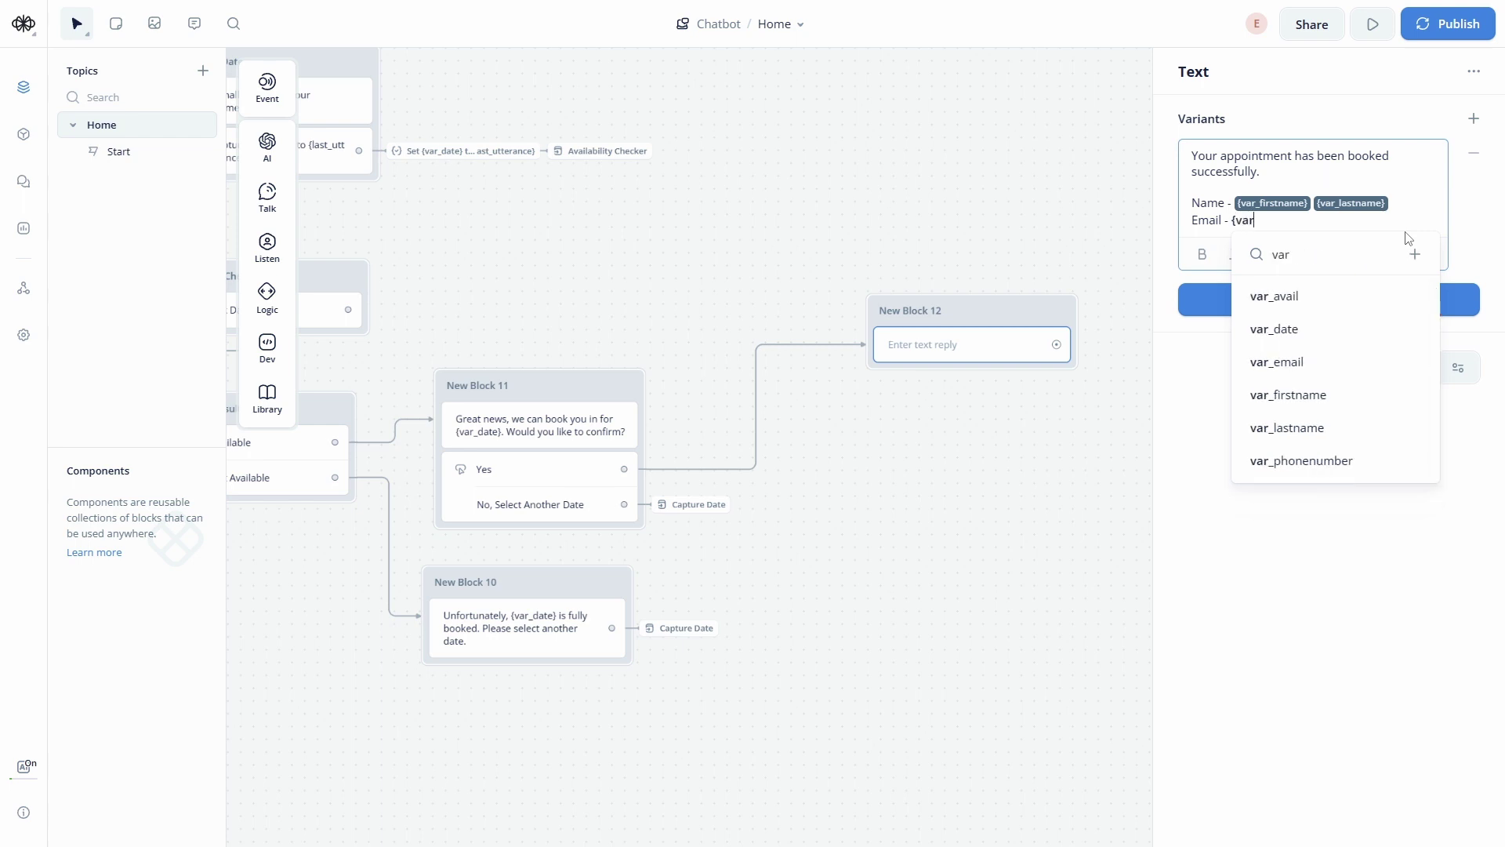
left_click(1314, 365)
key("Return")
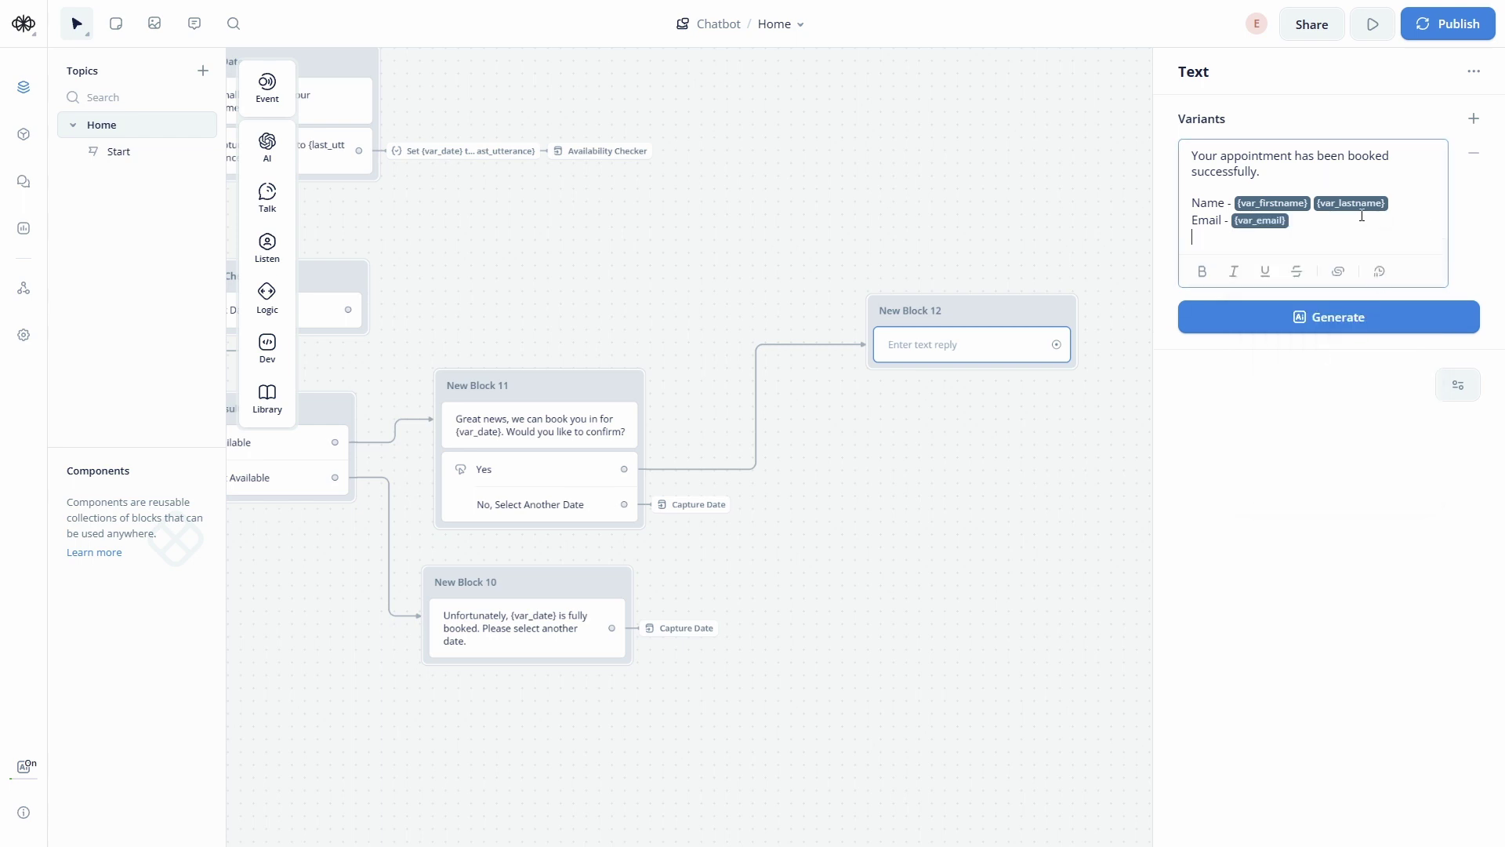
type("Phone - {var")
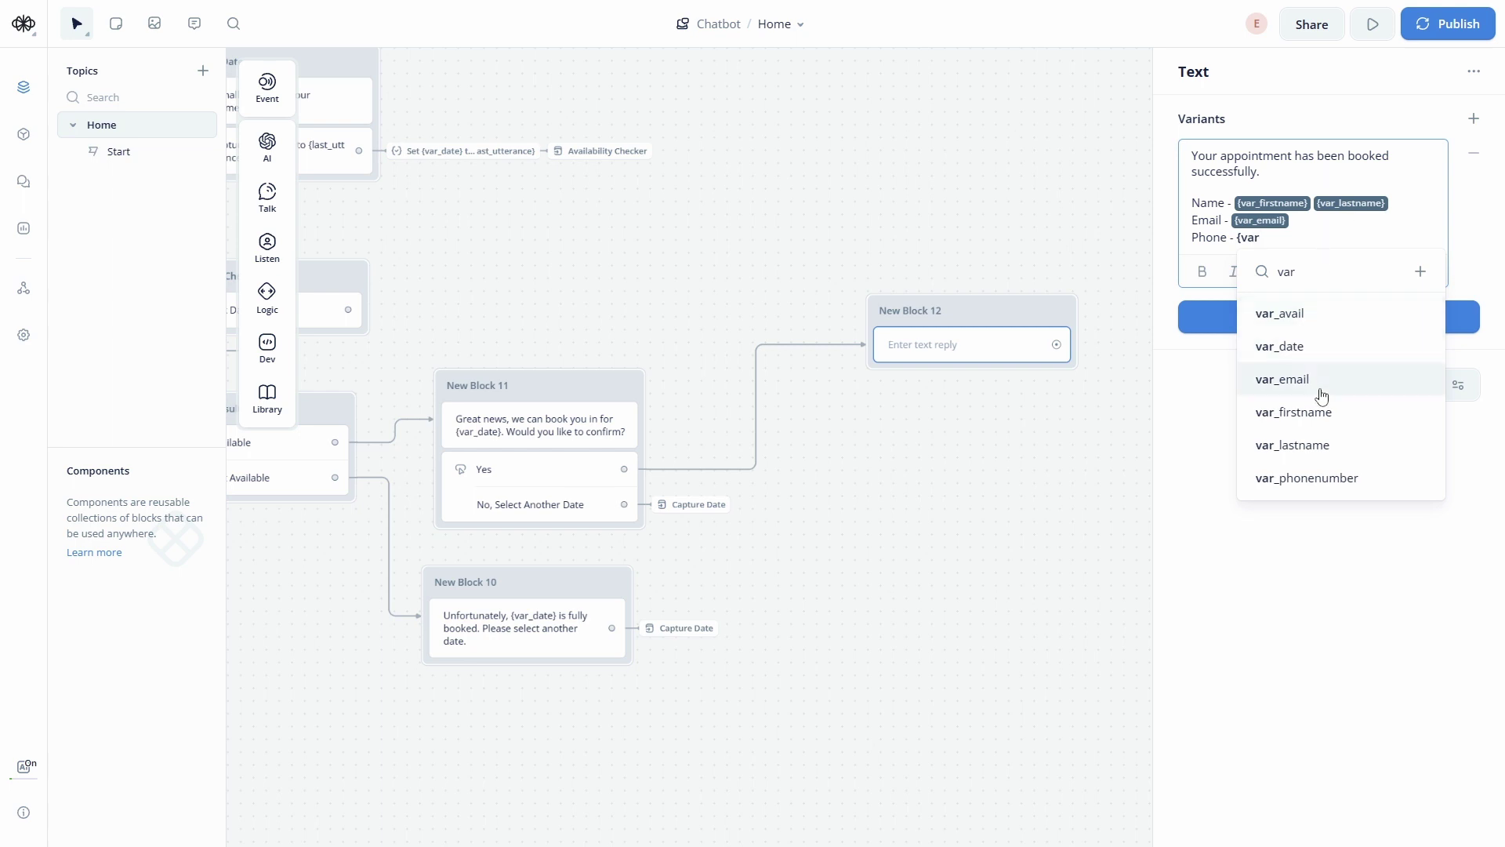
left_click(1336, 477)
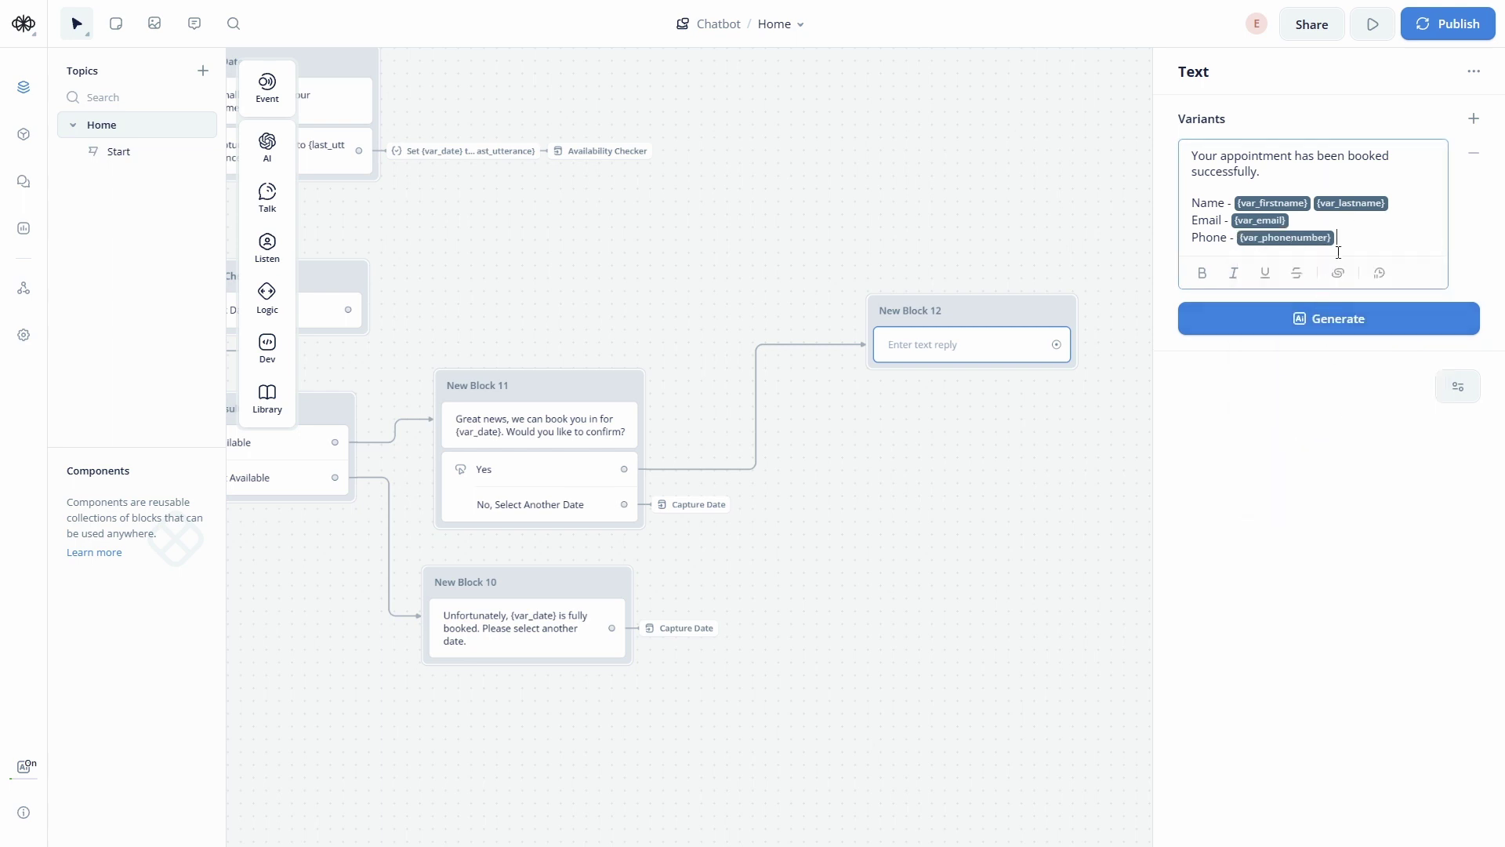
Remove stray text, insert {var_date} into the confirmation sentence, and position New Block 12
key("Return")
key("Return")
type("Your appo")
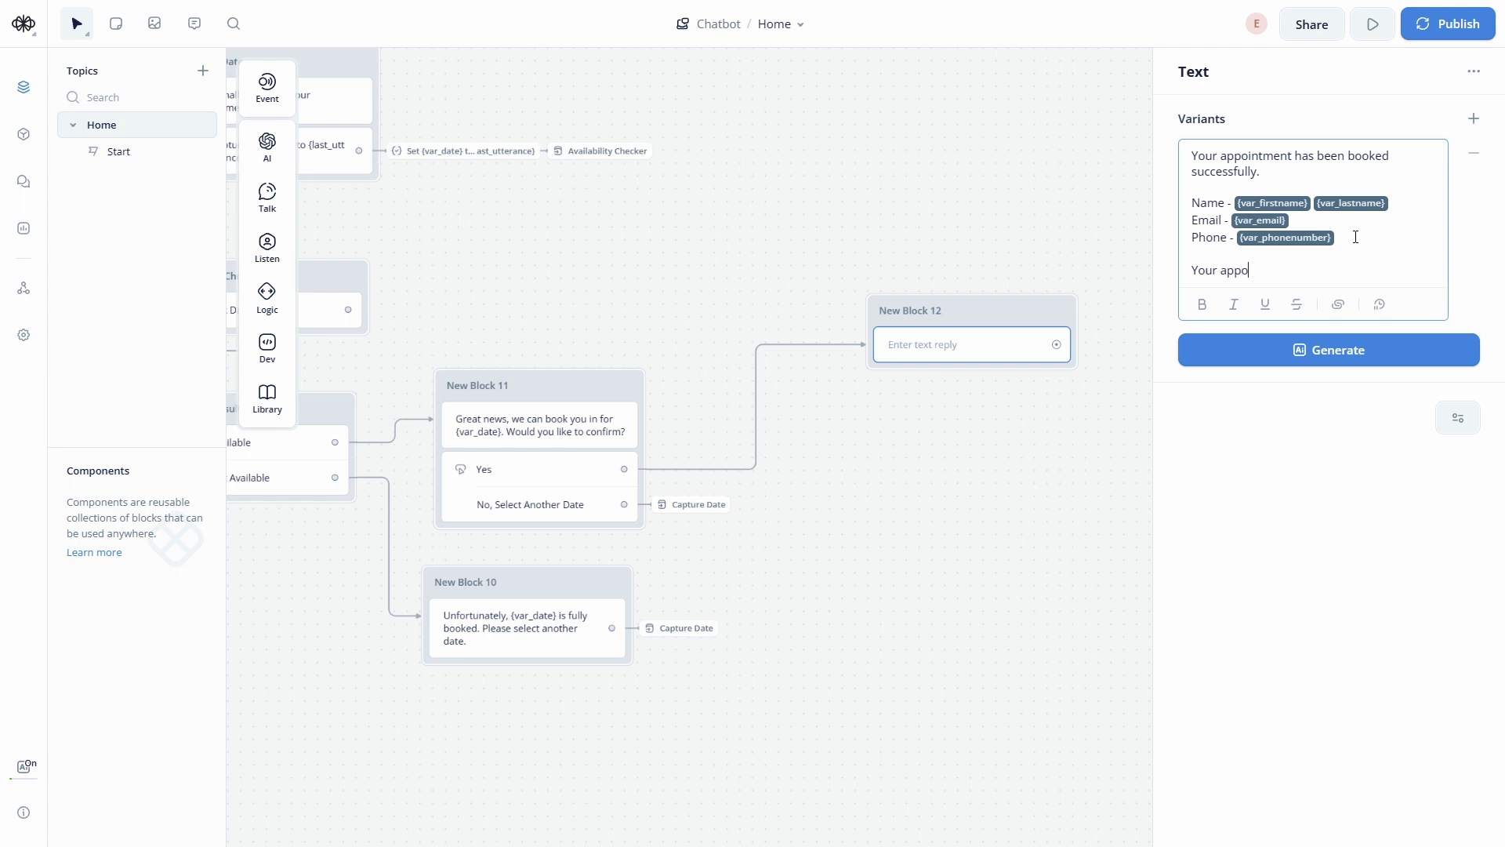
left_click_drag(1286, 271, 1181, 276)
key("BackSpace")
key("BackSpace")
key("BackSpace")
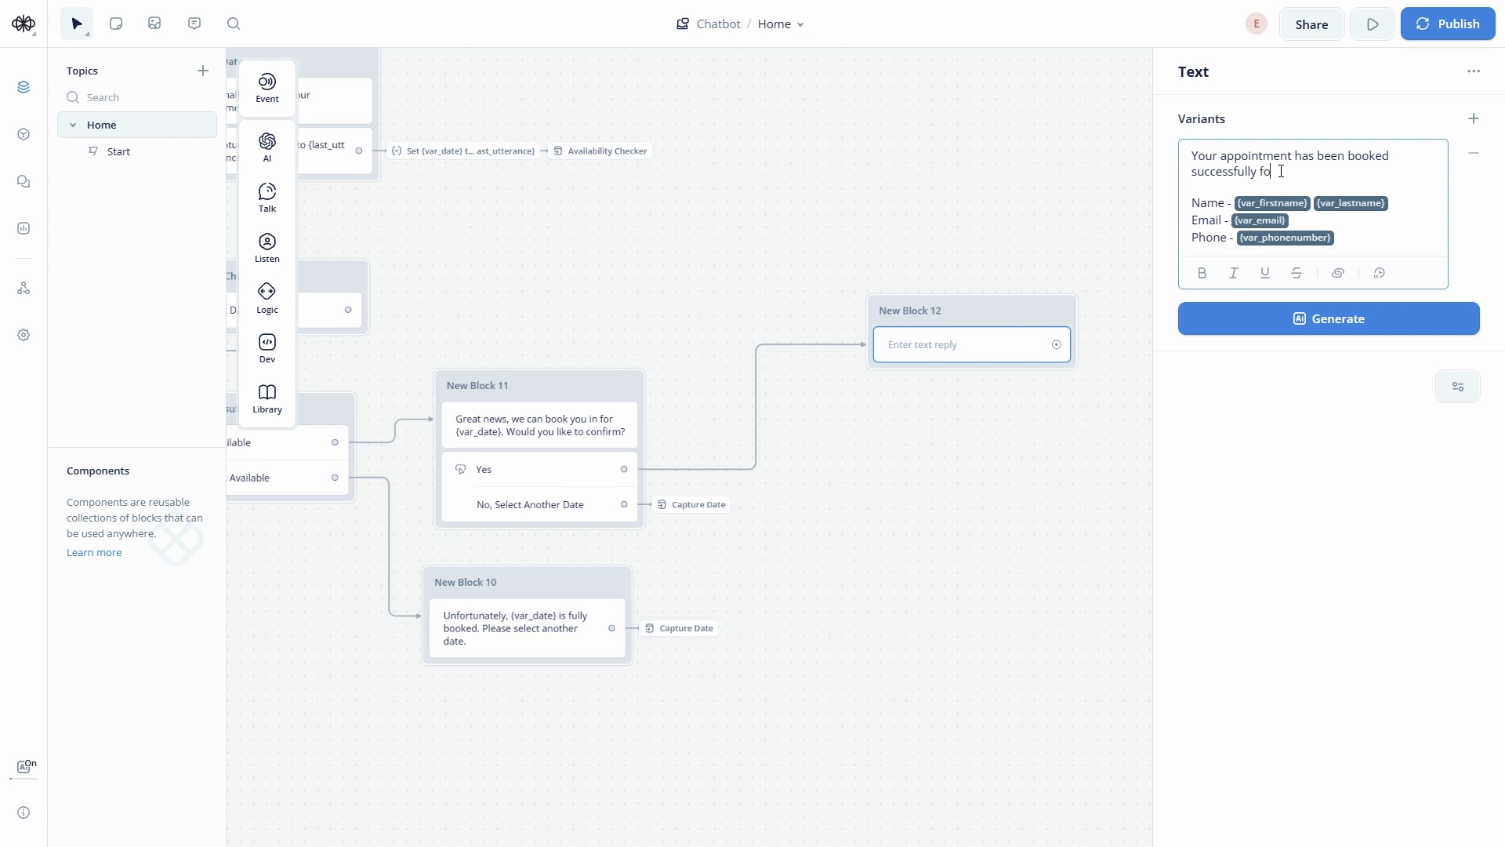
type("{var")
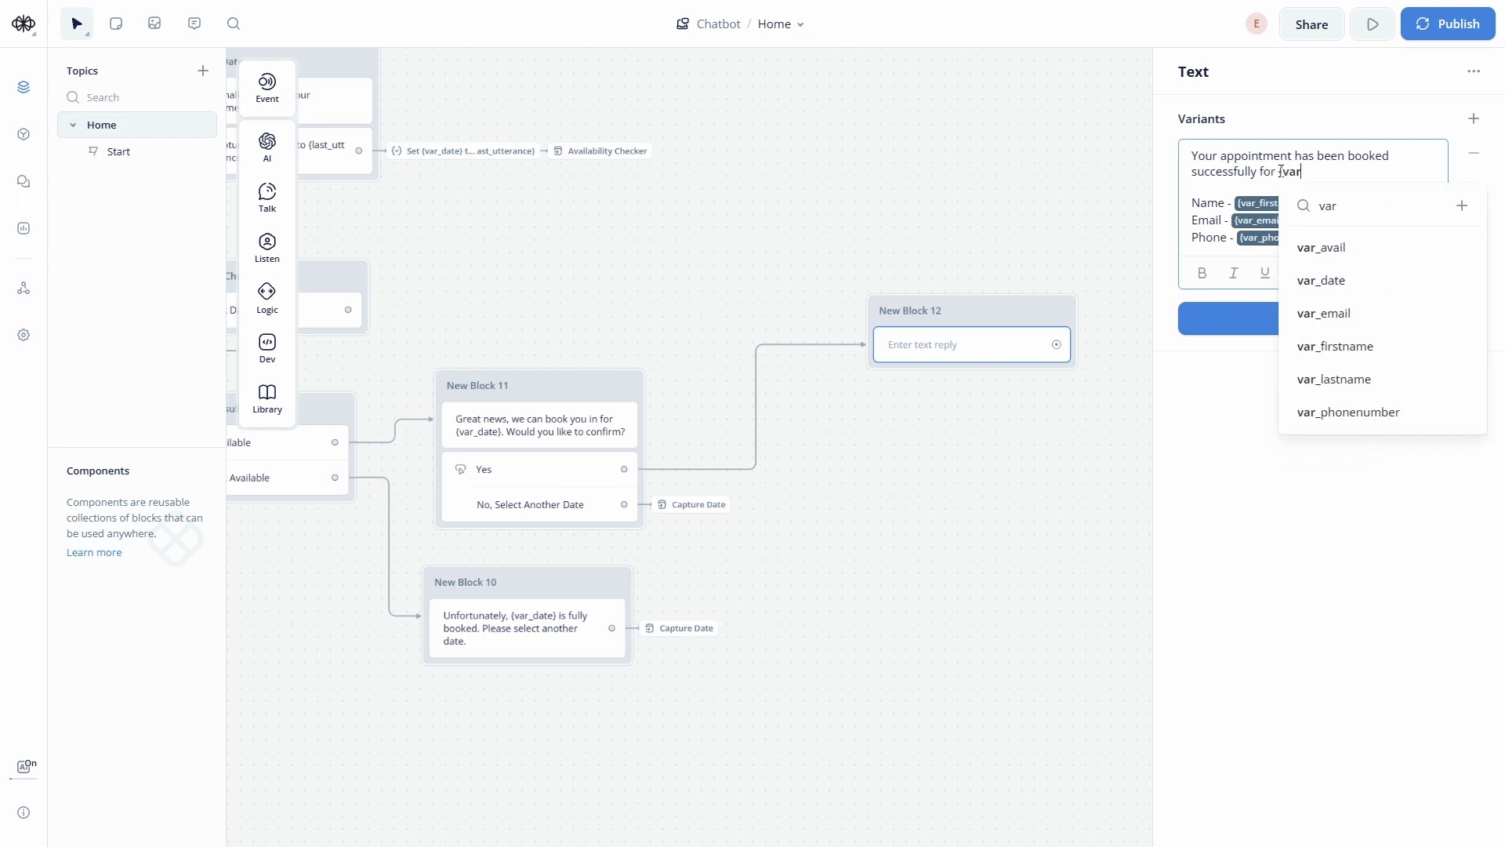
left_click(1345, 285)
left_click(1011, 383)
left_click_drag(972, 313, 935, 323)
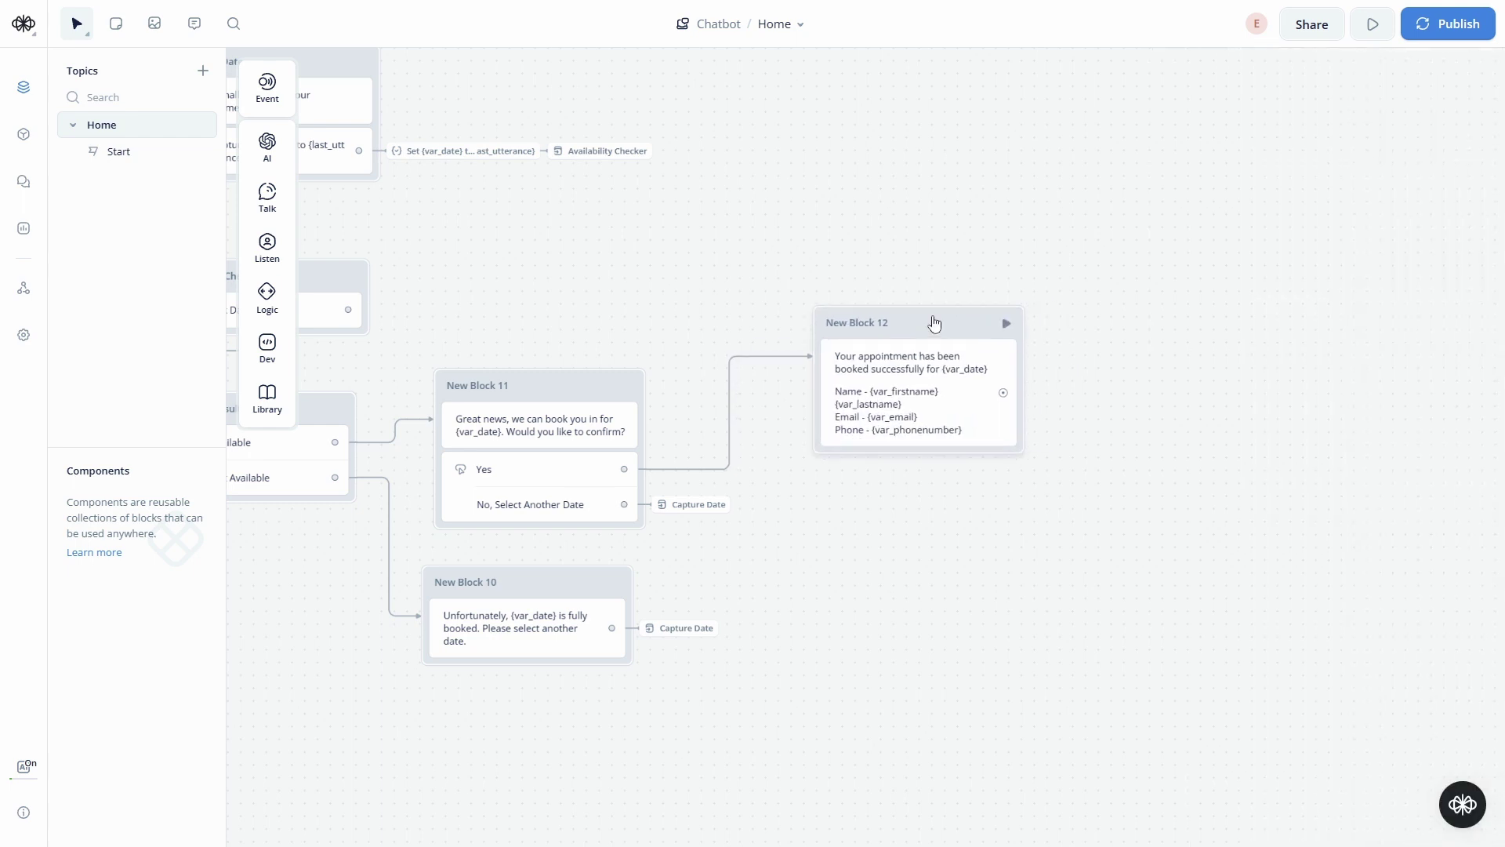
Run the prototype, try Need Help and Go Back To Main Menu, then choose Book An Appointment
scroll(527, 447, "left", 10)
left_click_drag(527, 447, 272, 514)
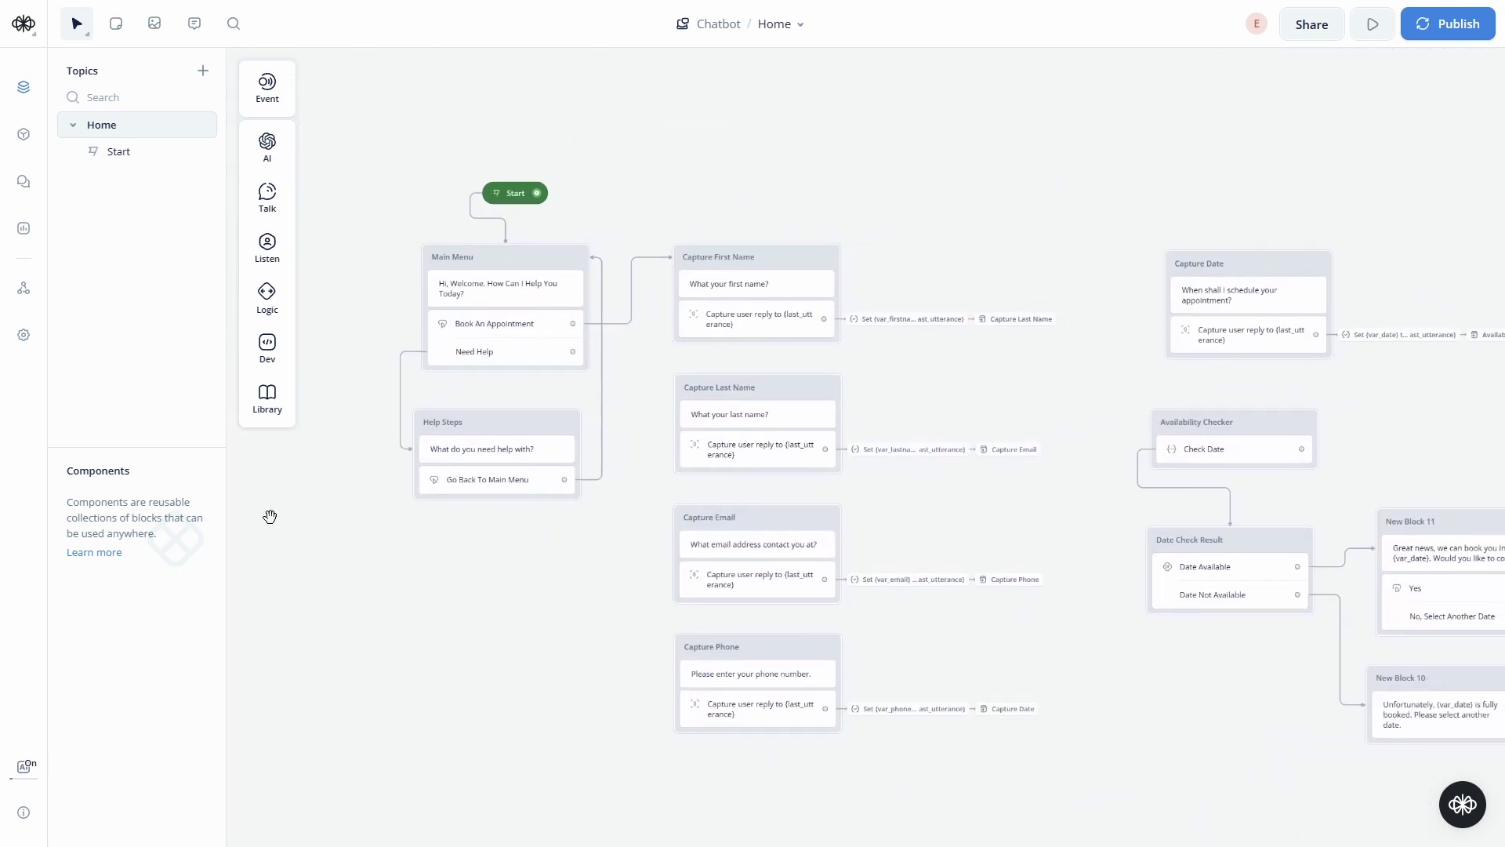
left_click_drag(933, 487, 887, 466)
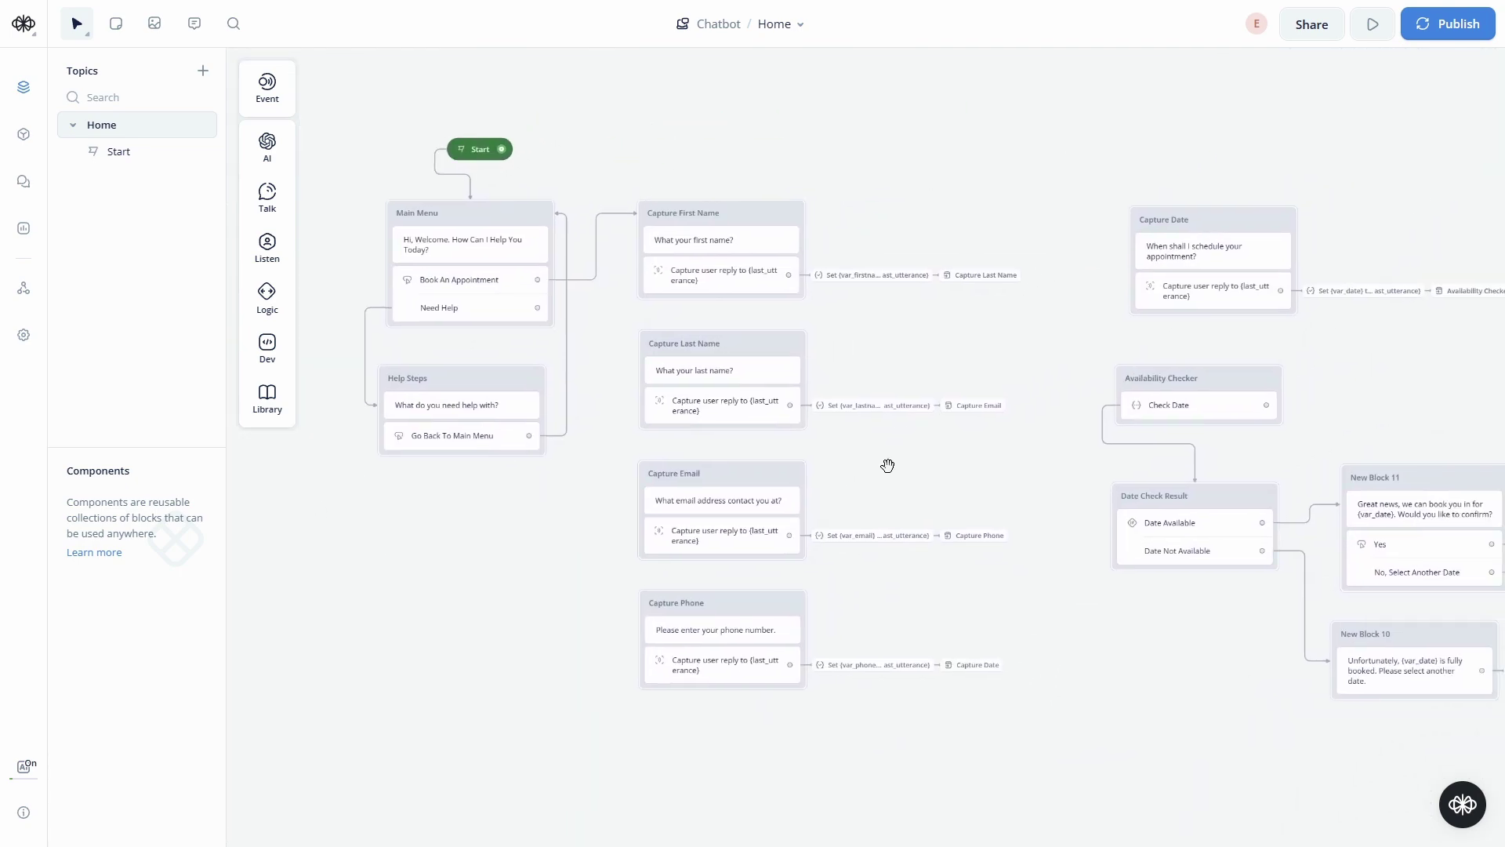
left_click(1373, 24)
left_click(1337, 389)
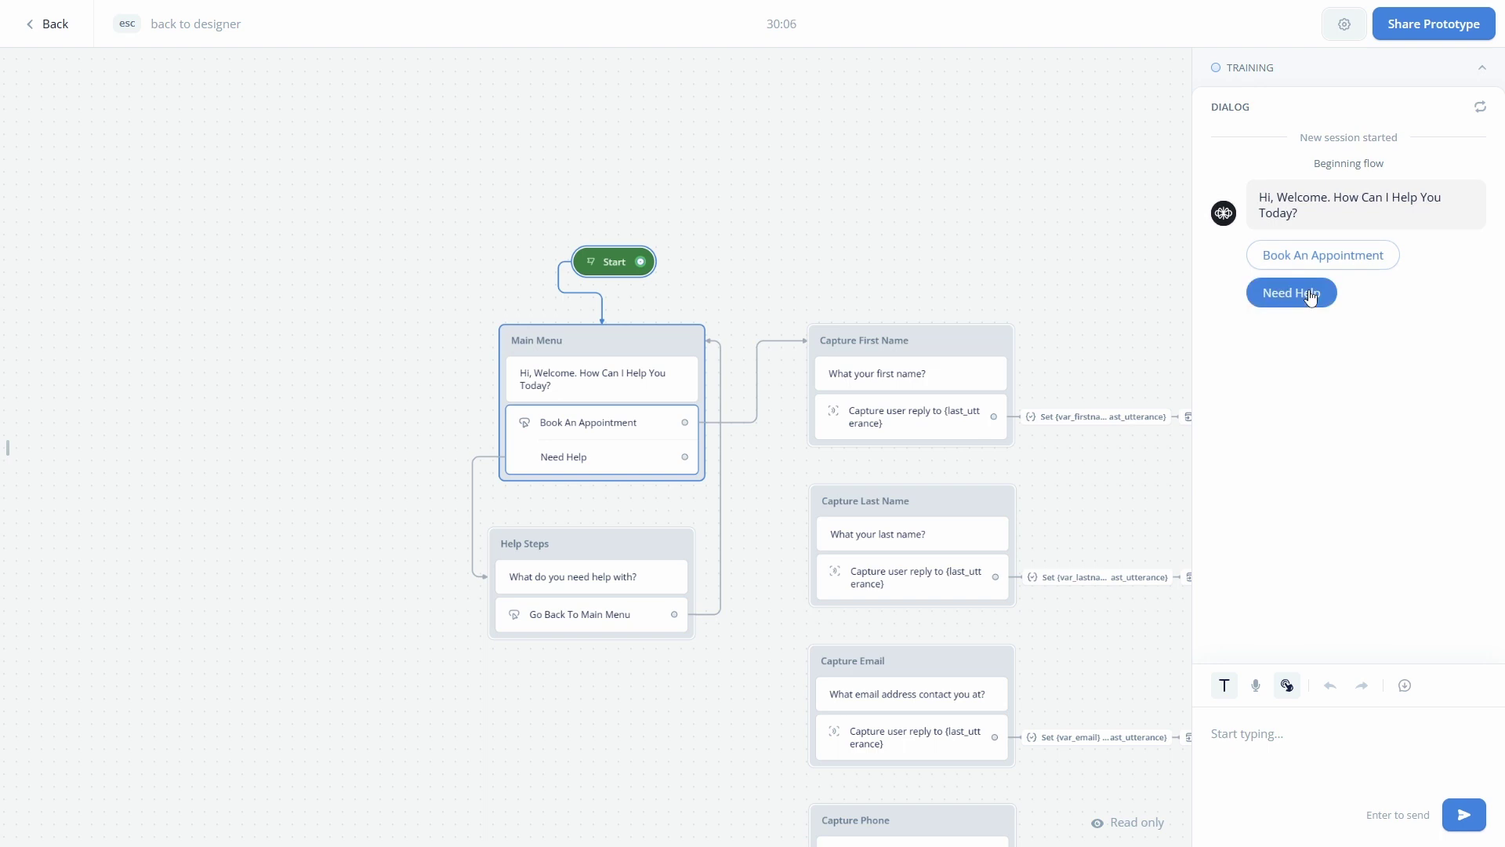
left_click(1303, 296)
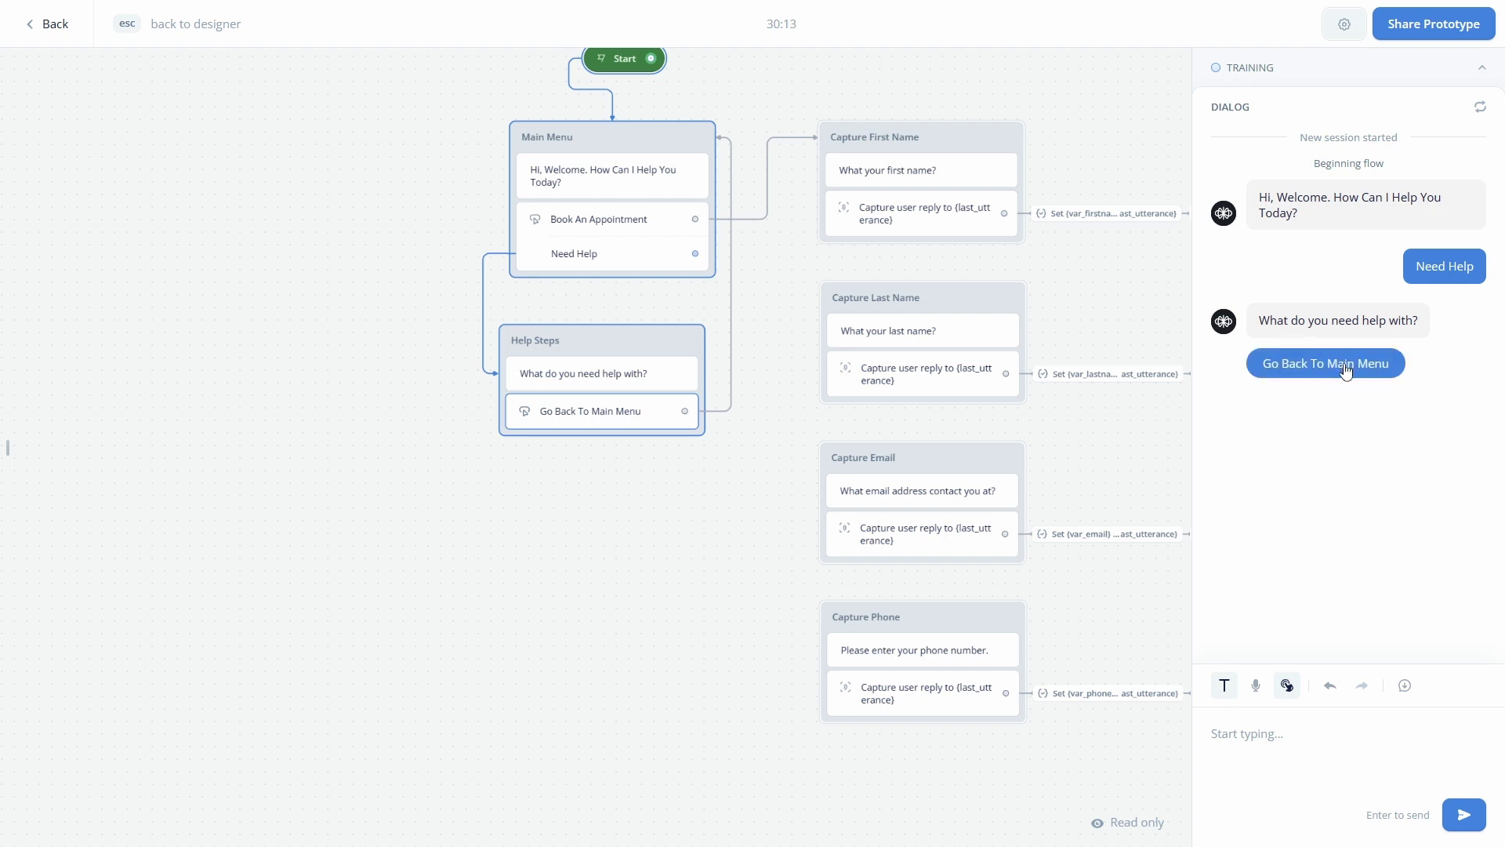
left_click(1343, 367)
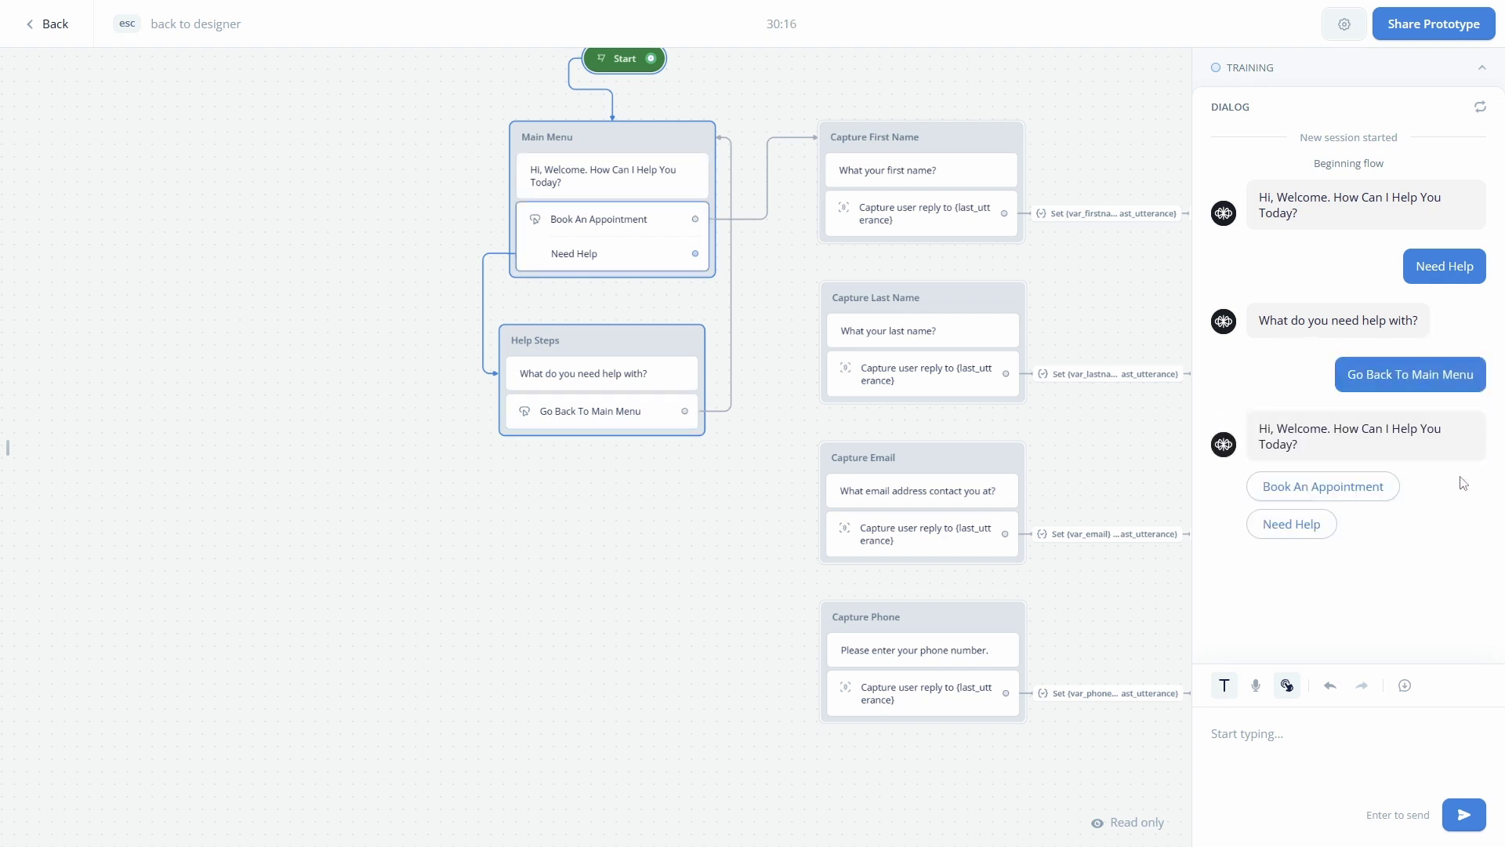
left_click(1362, 493)
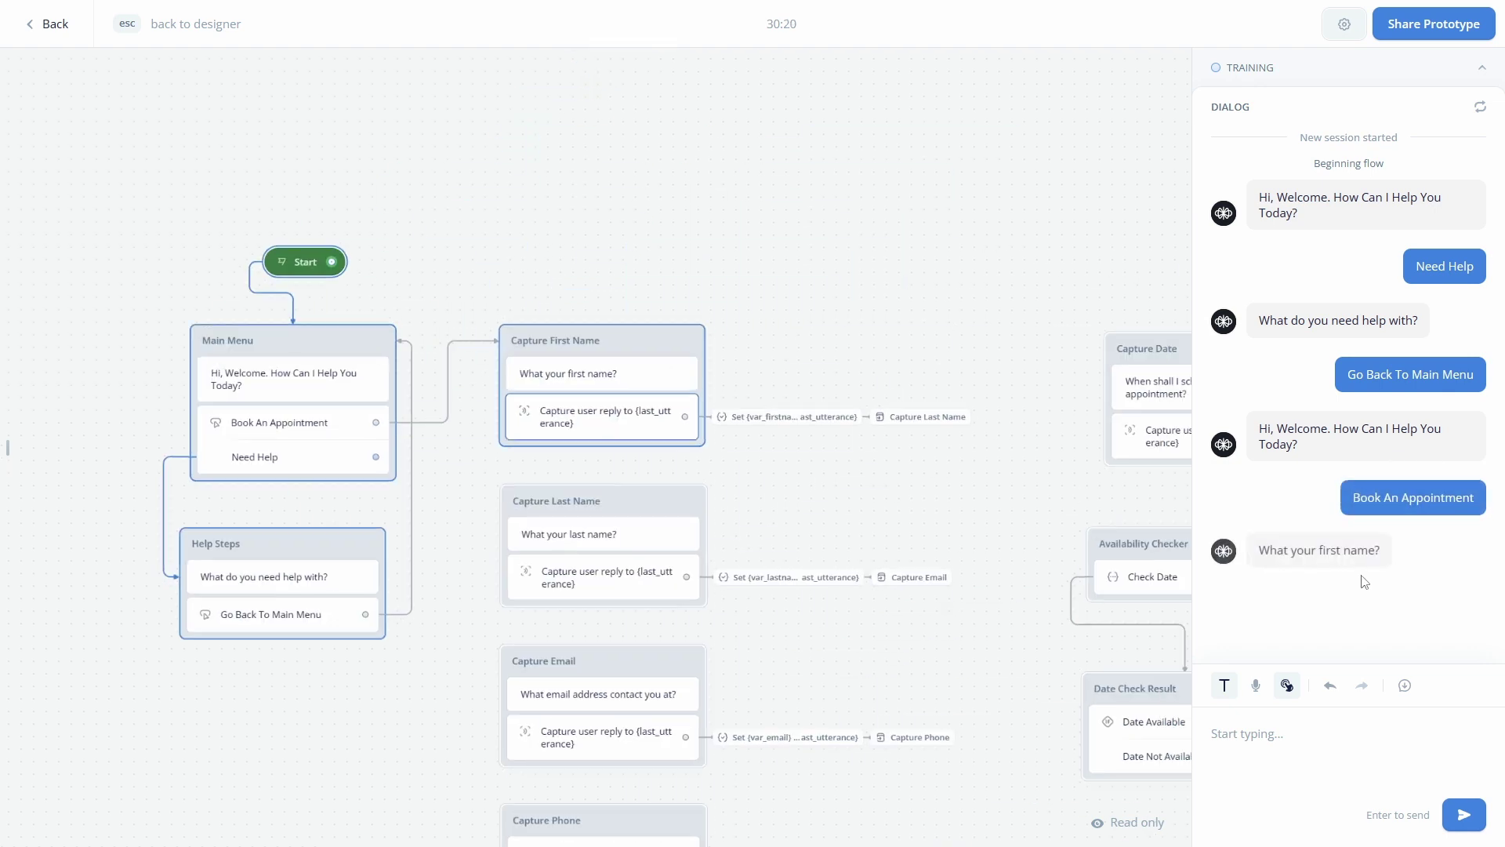
Answer with a first name, last name, e-mail address and phone number 123456
left_click(1293, 750)
type("Joe")
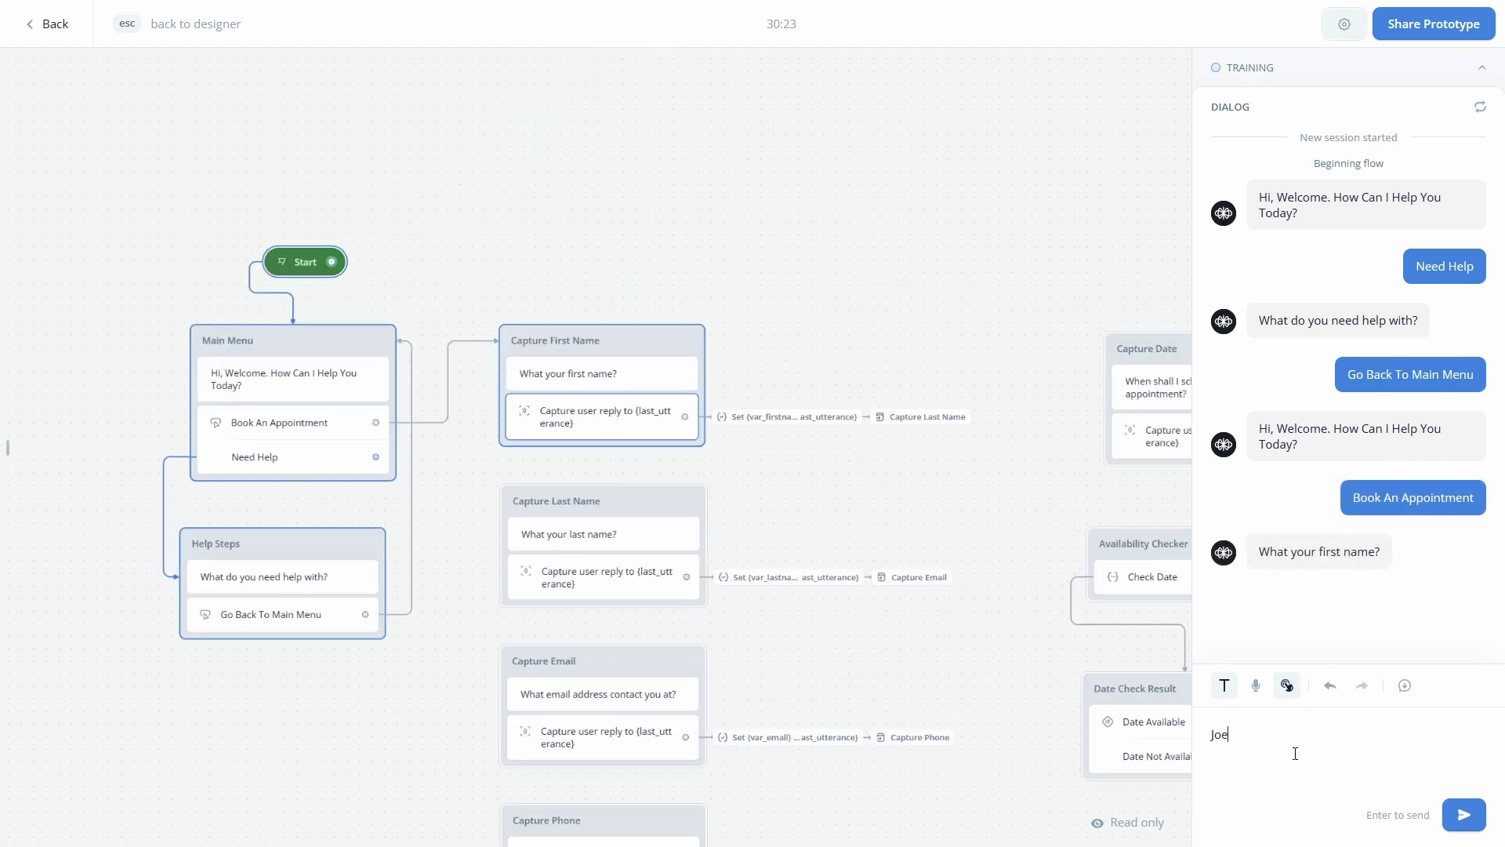
key("BackSpace")
type("hn")
key("Return")
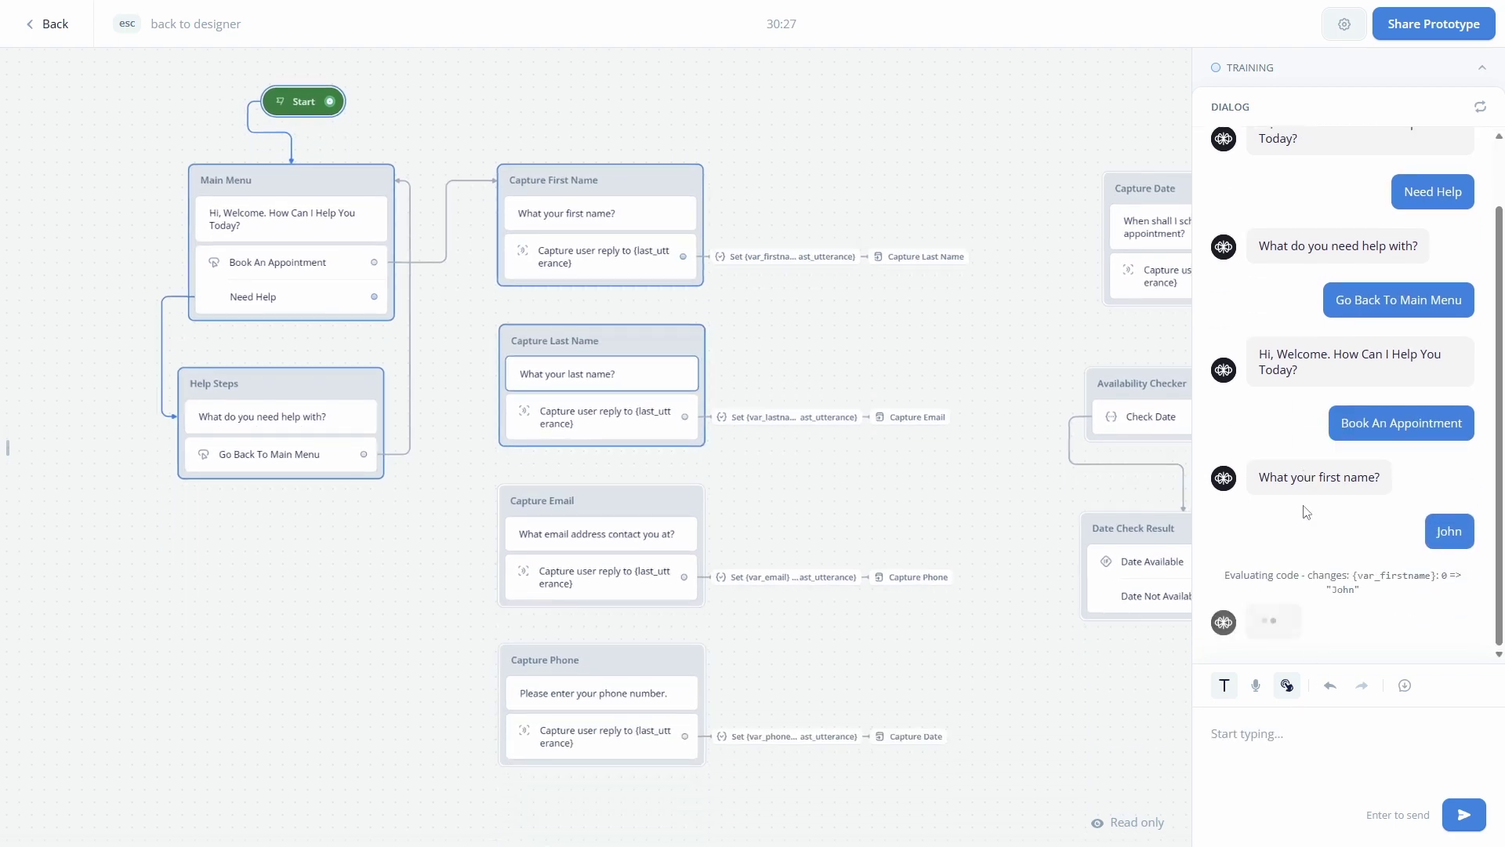
type("Doe")
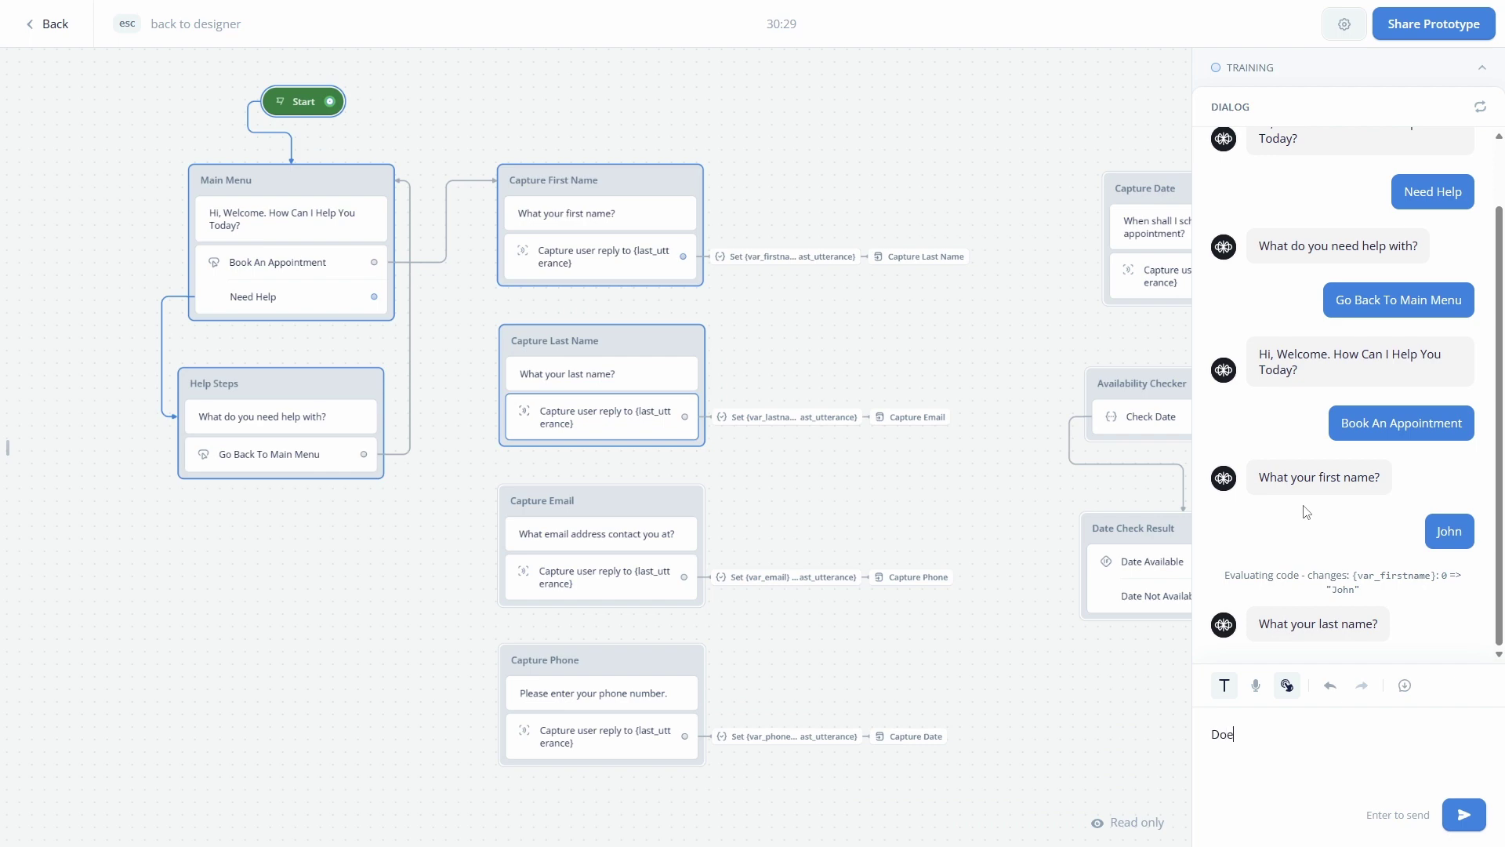
key("Return")
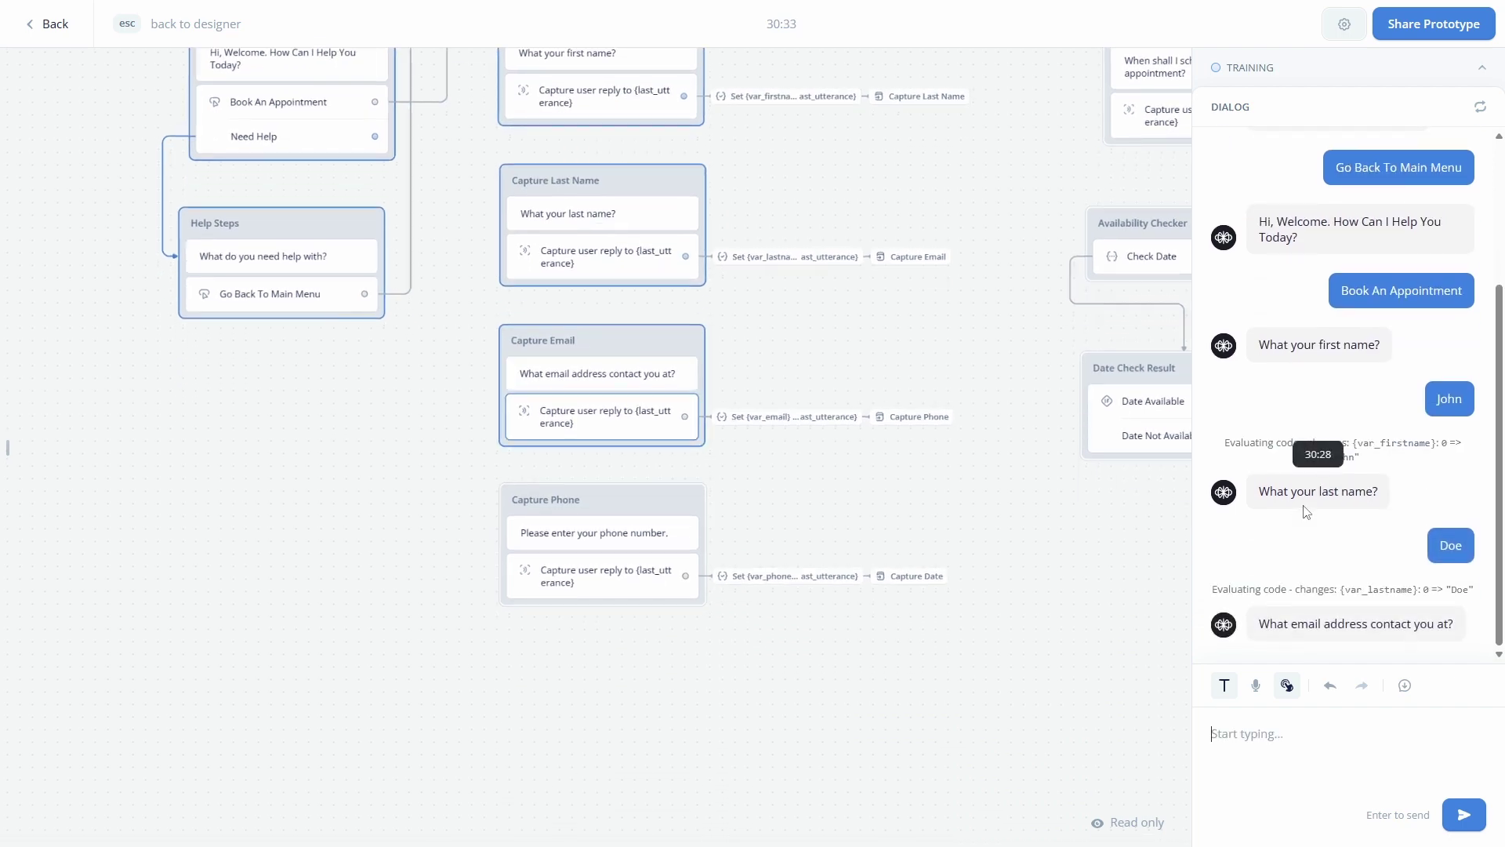
type("John@gmail.com")
key("Return")
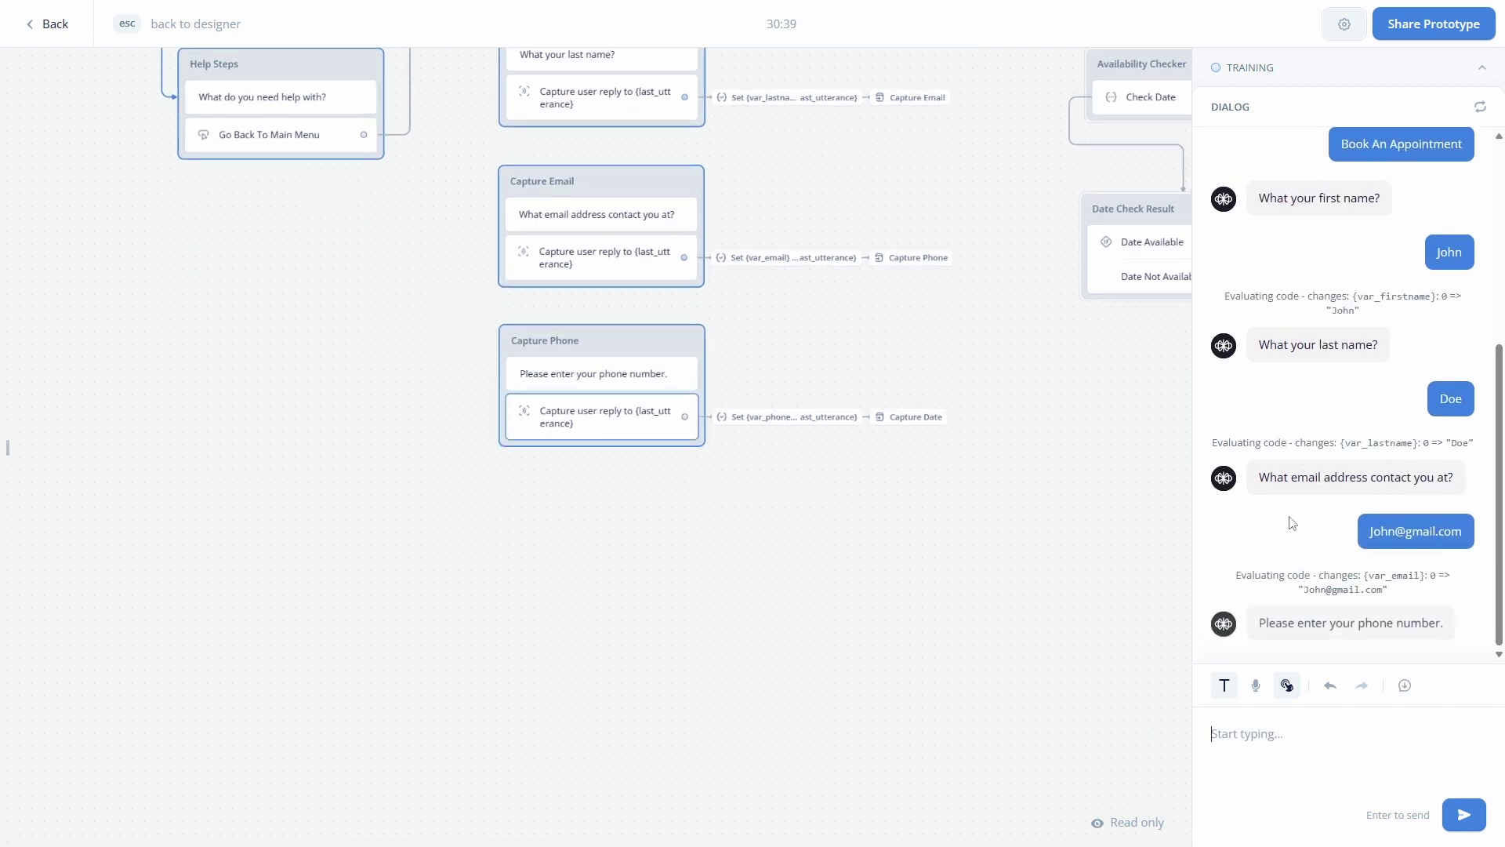
type("123456")
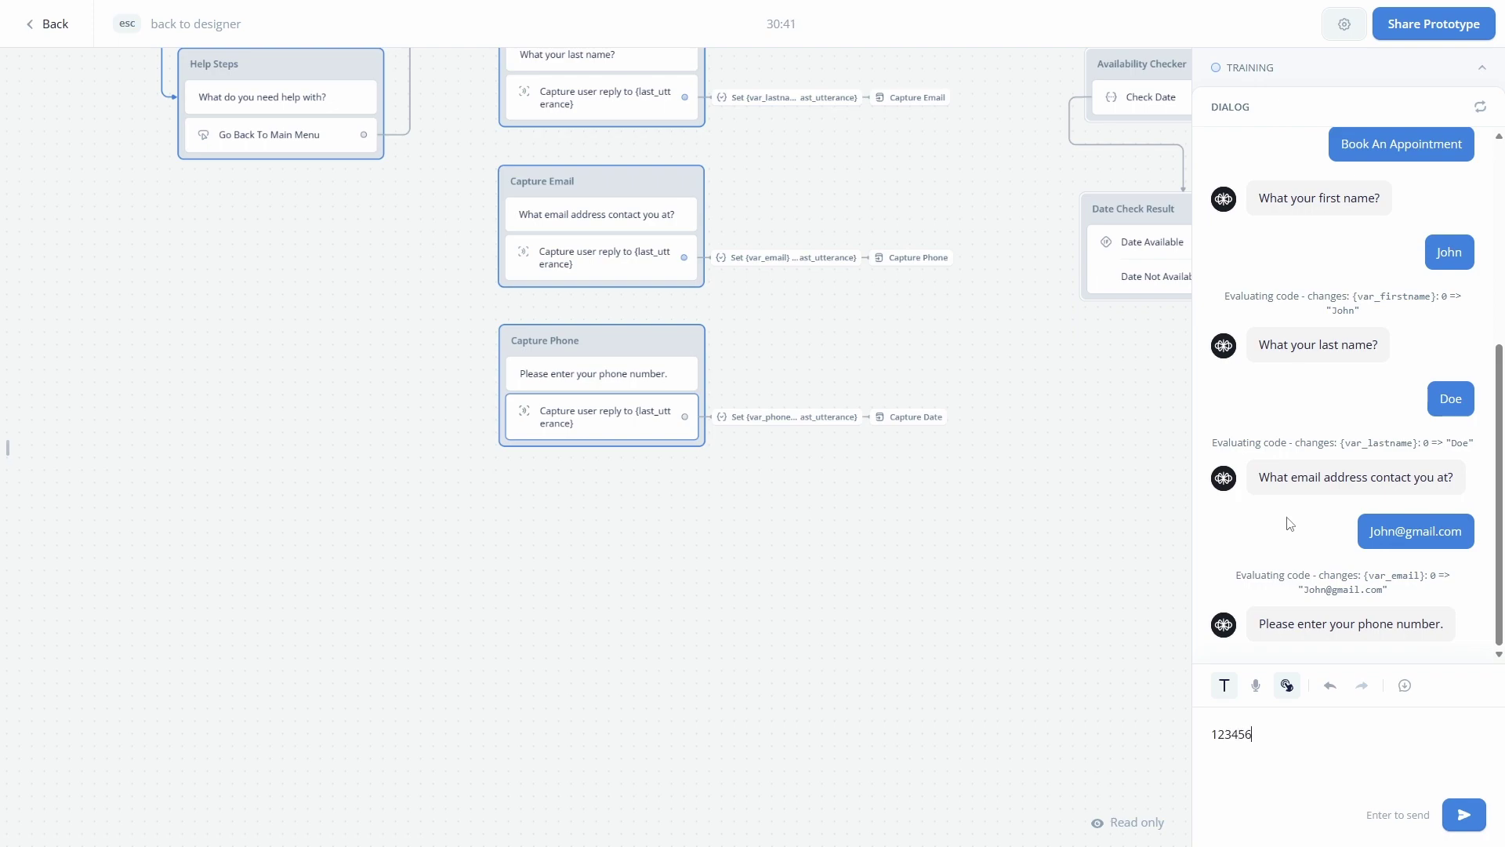
key("Return")
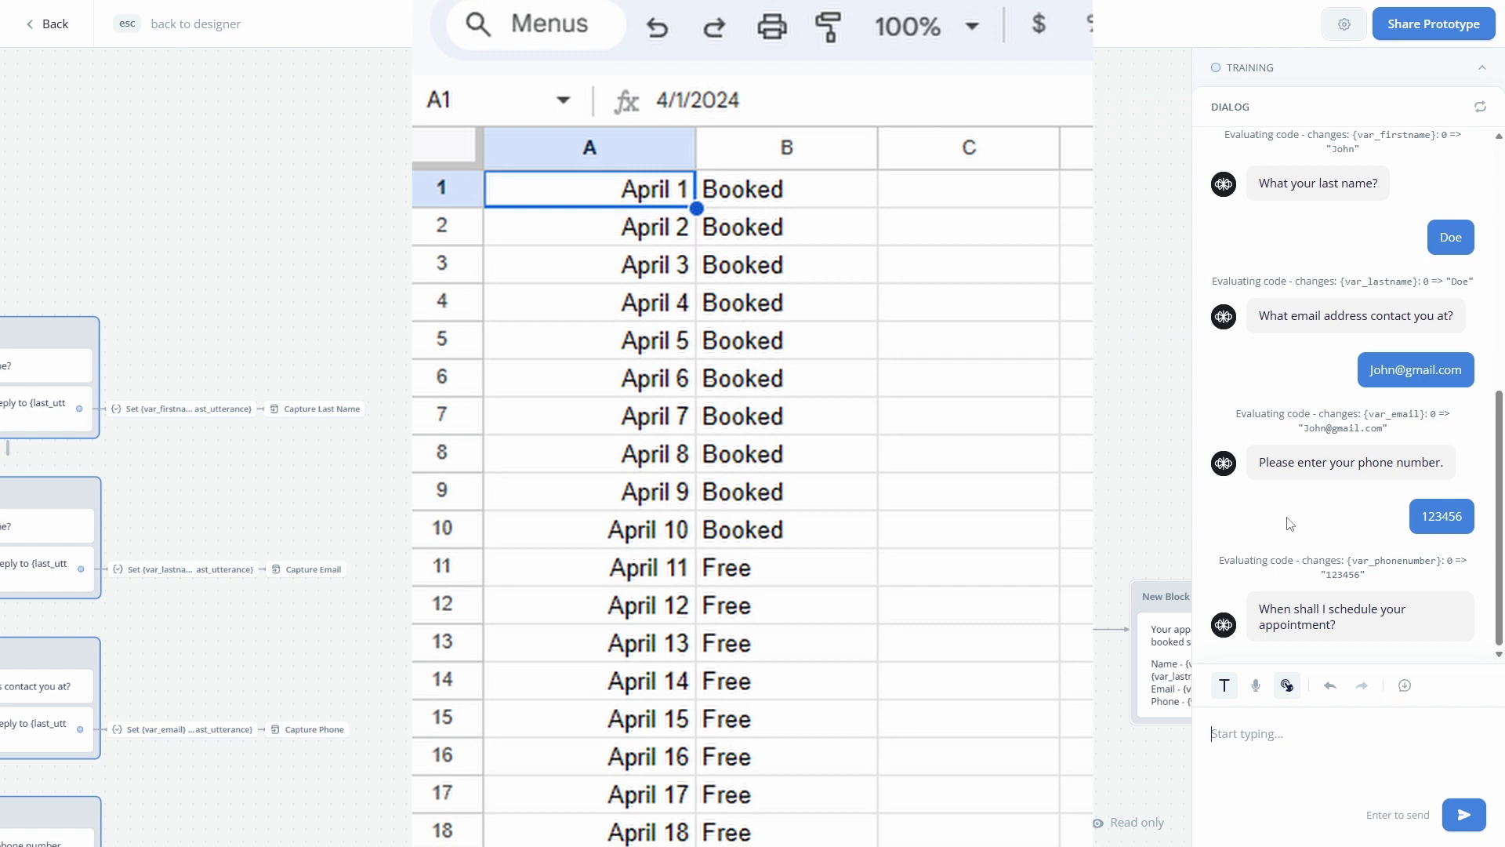
Request the fully booked April 2, then retry with April 25
type("April 2")
key("Return")
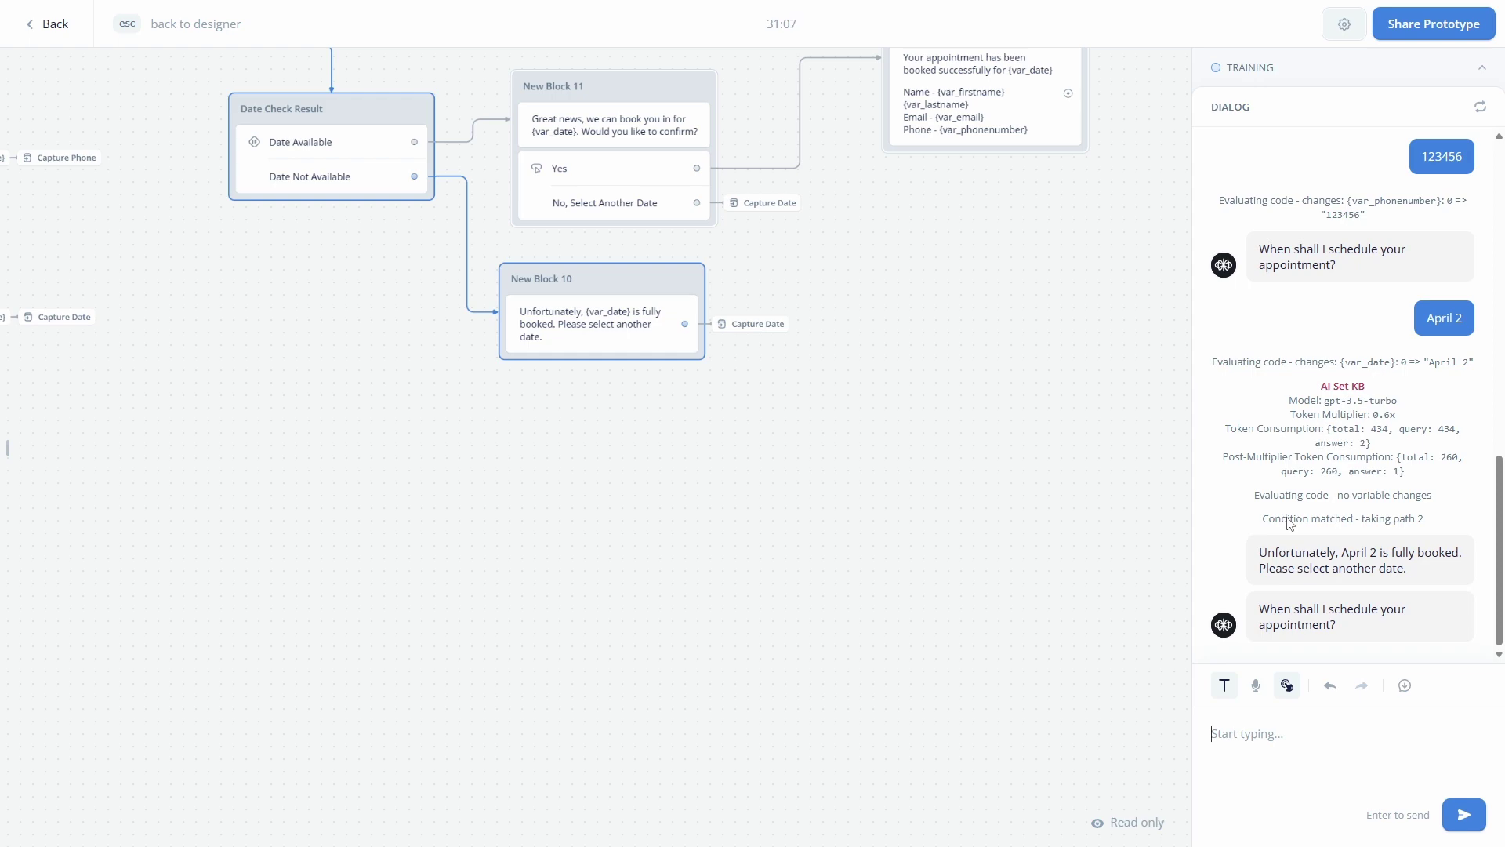
type("A")
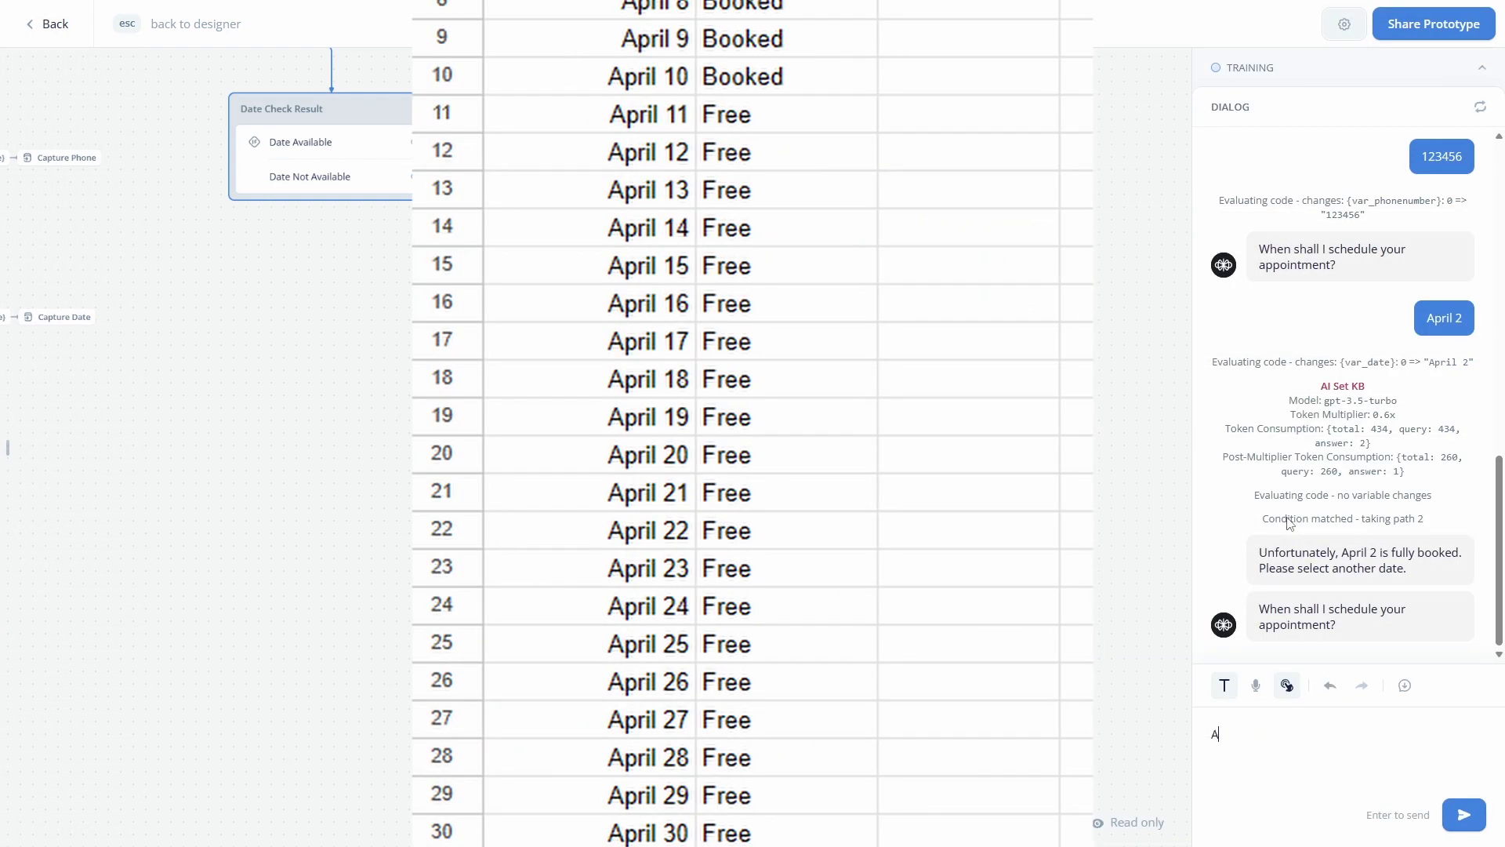
key("BackSpace")
key("BackSpace")
key("BackSpace")
type("pril 25")
key("Return")
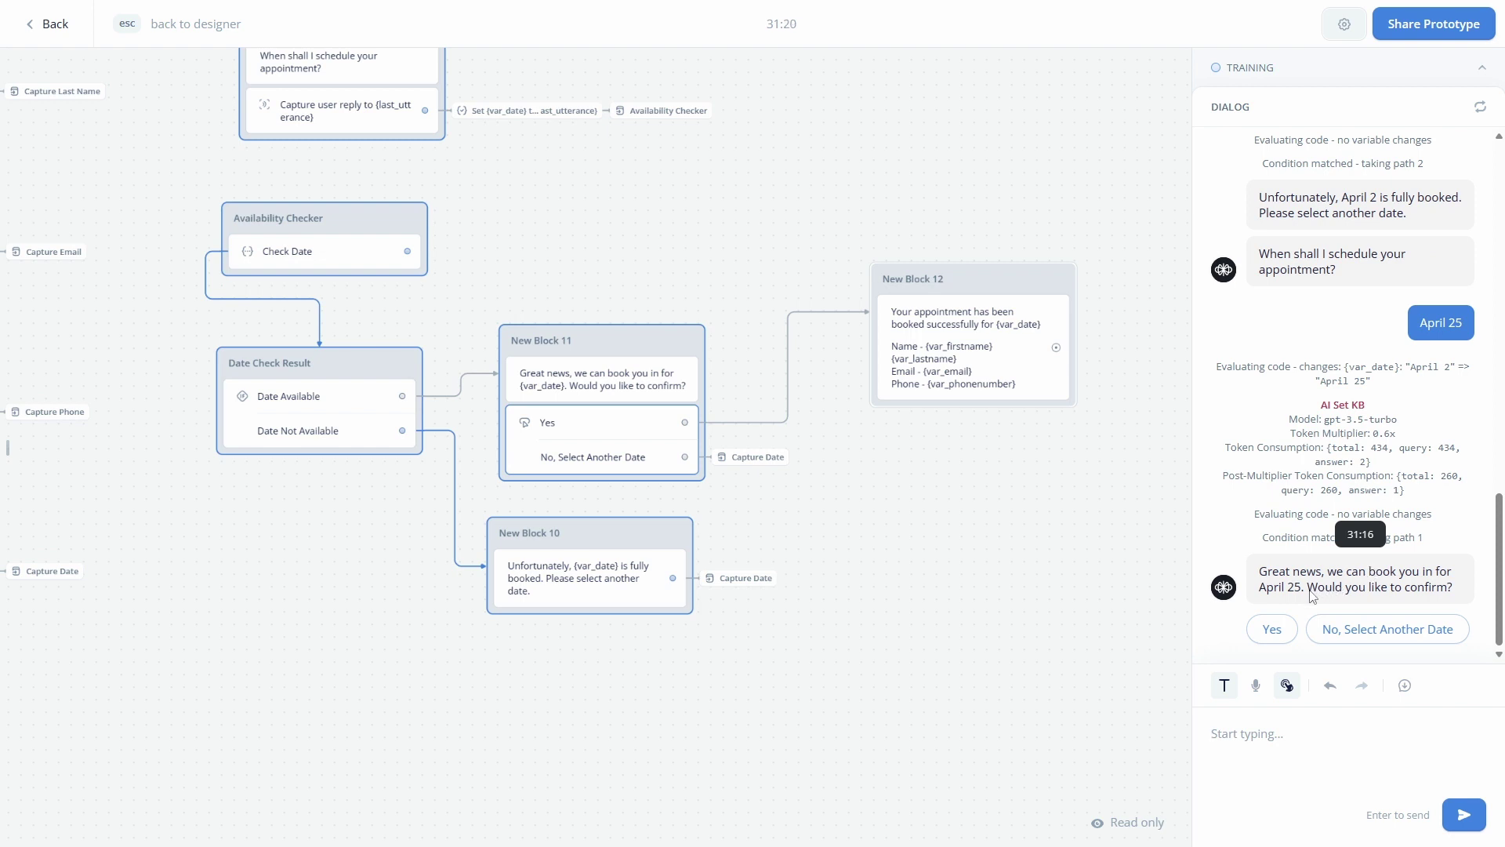
Confirm the April 25 booking with Yes and exit the prototype
left_click(1272, 628)
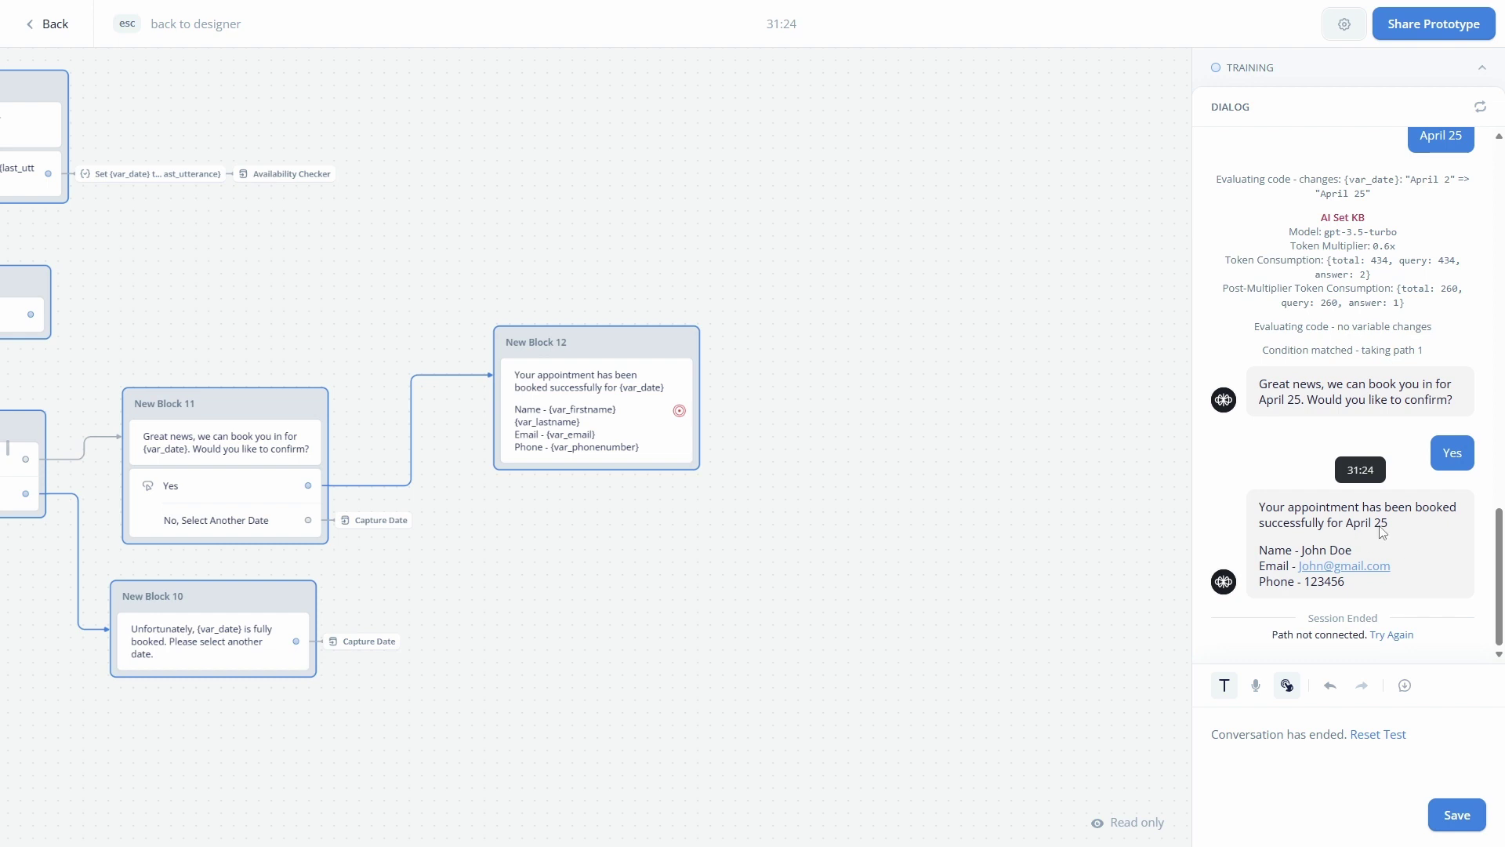
scroll(1090, 543, "left", 3)
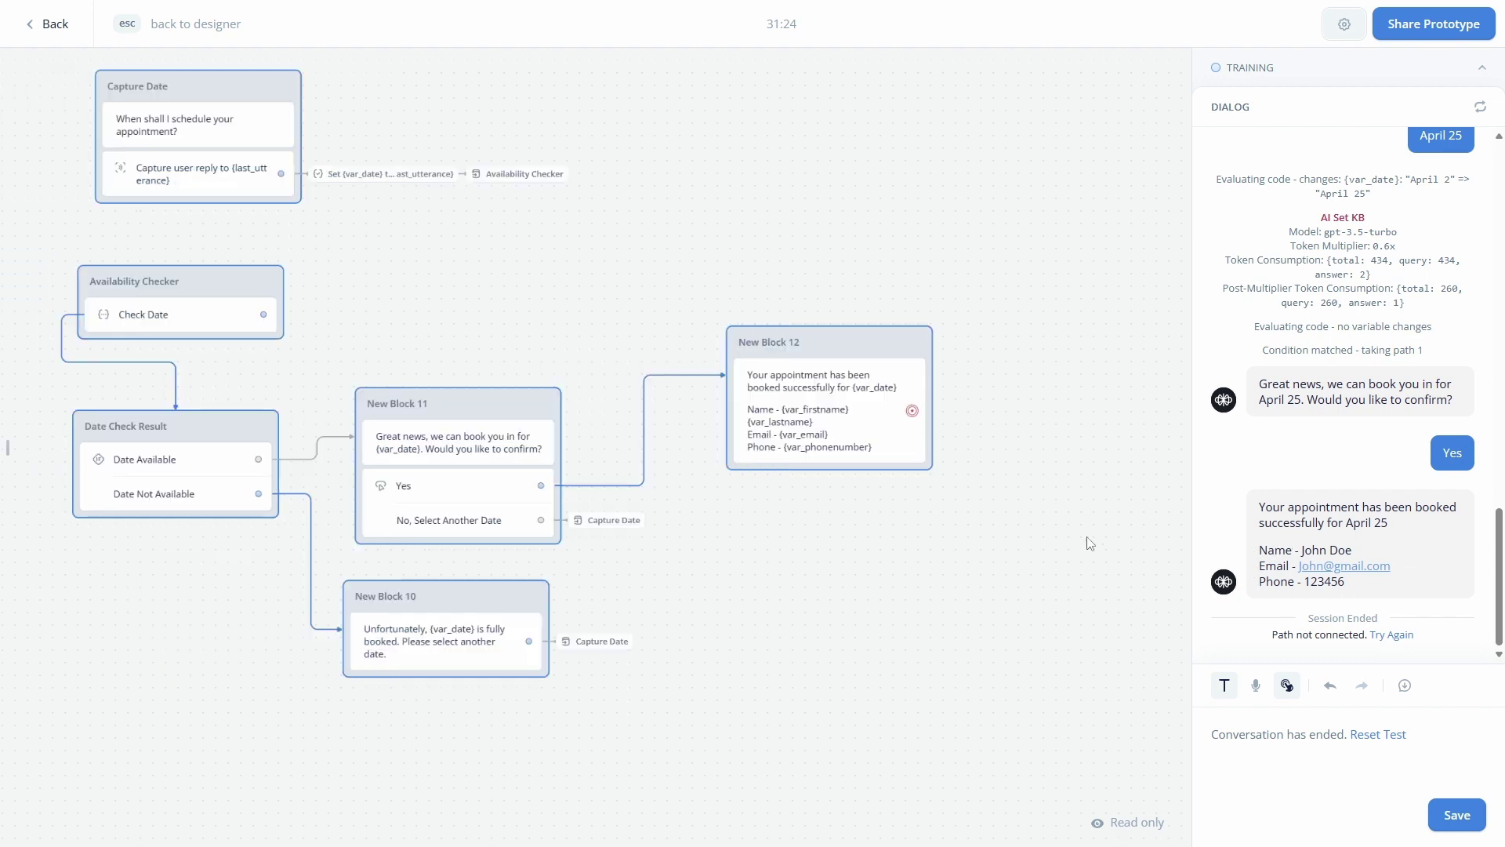
key("Escape")
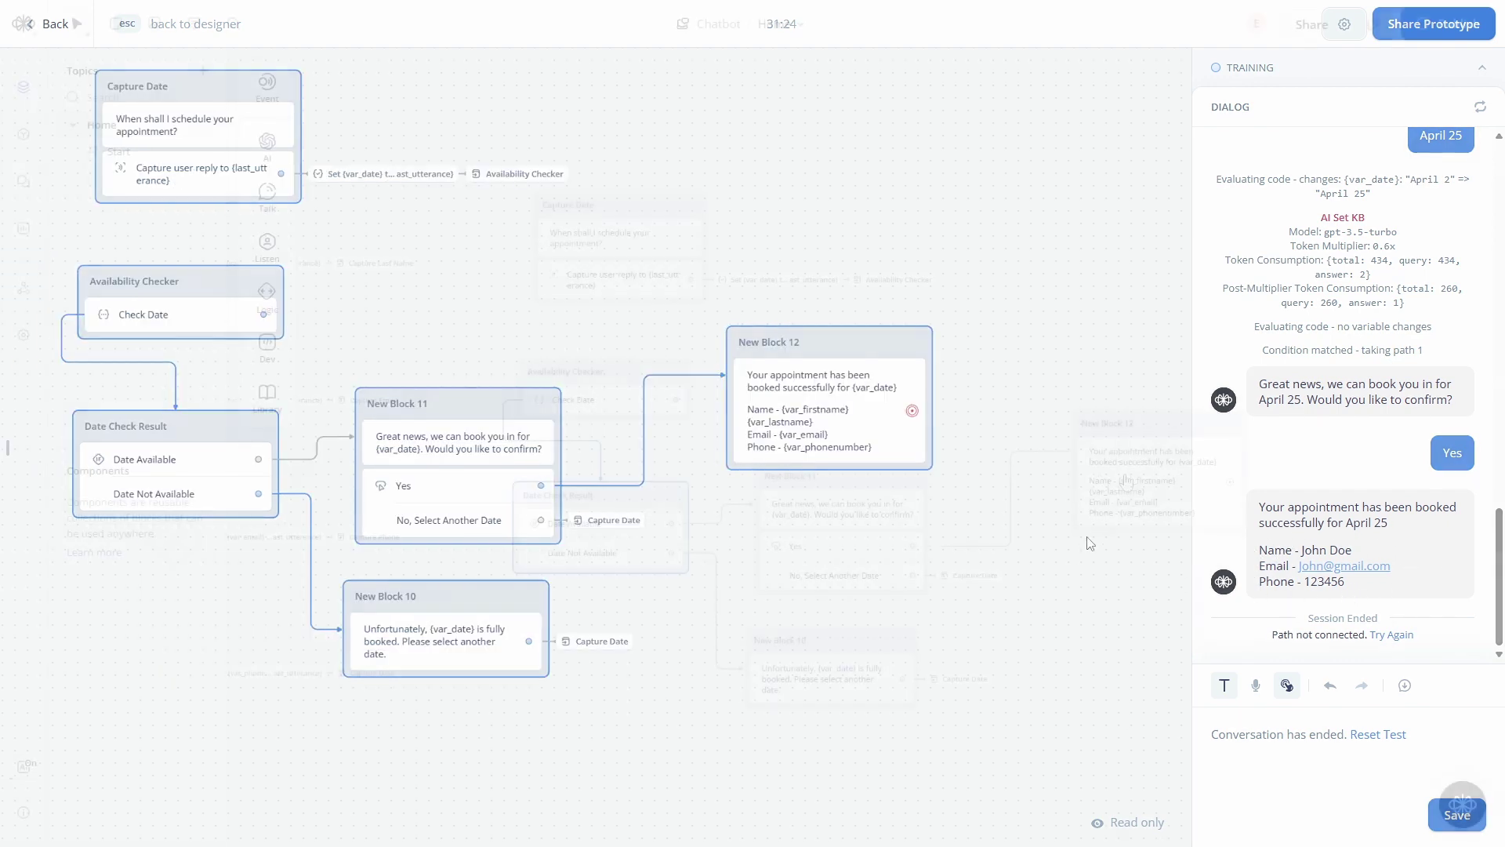
Nudge New Block 12 down-left, Availability Checker right and Date Check Result into alignment, then recentre the flow
left_click_drag(1178, 533, 1015, 538)
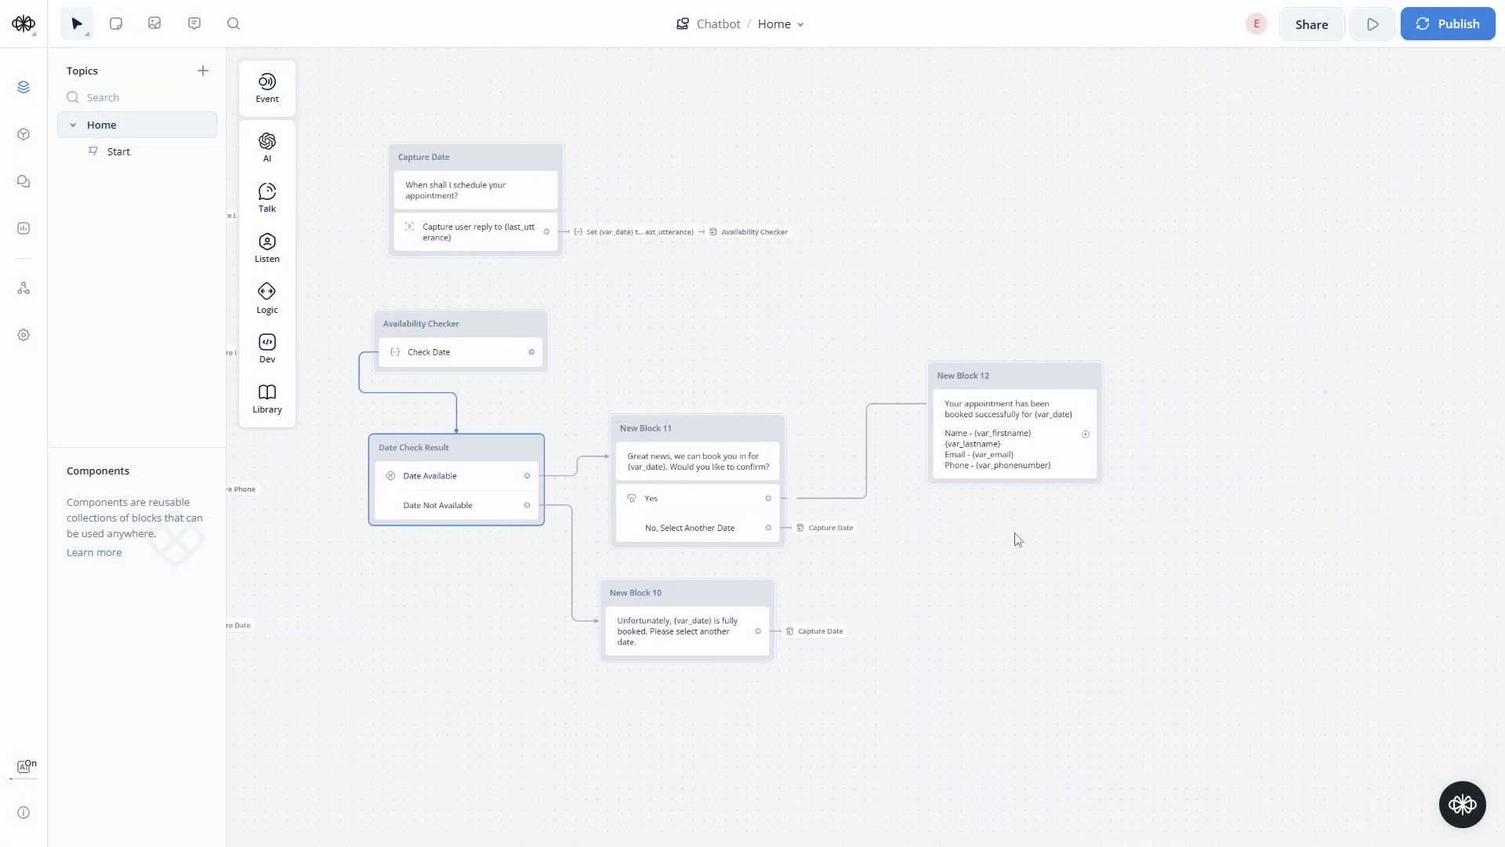
scroll(1029, 508, "up", 3)
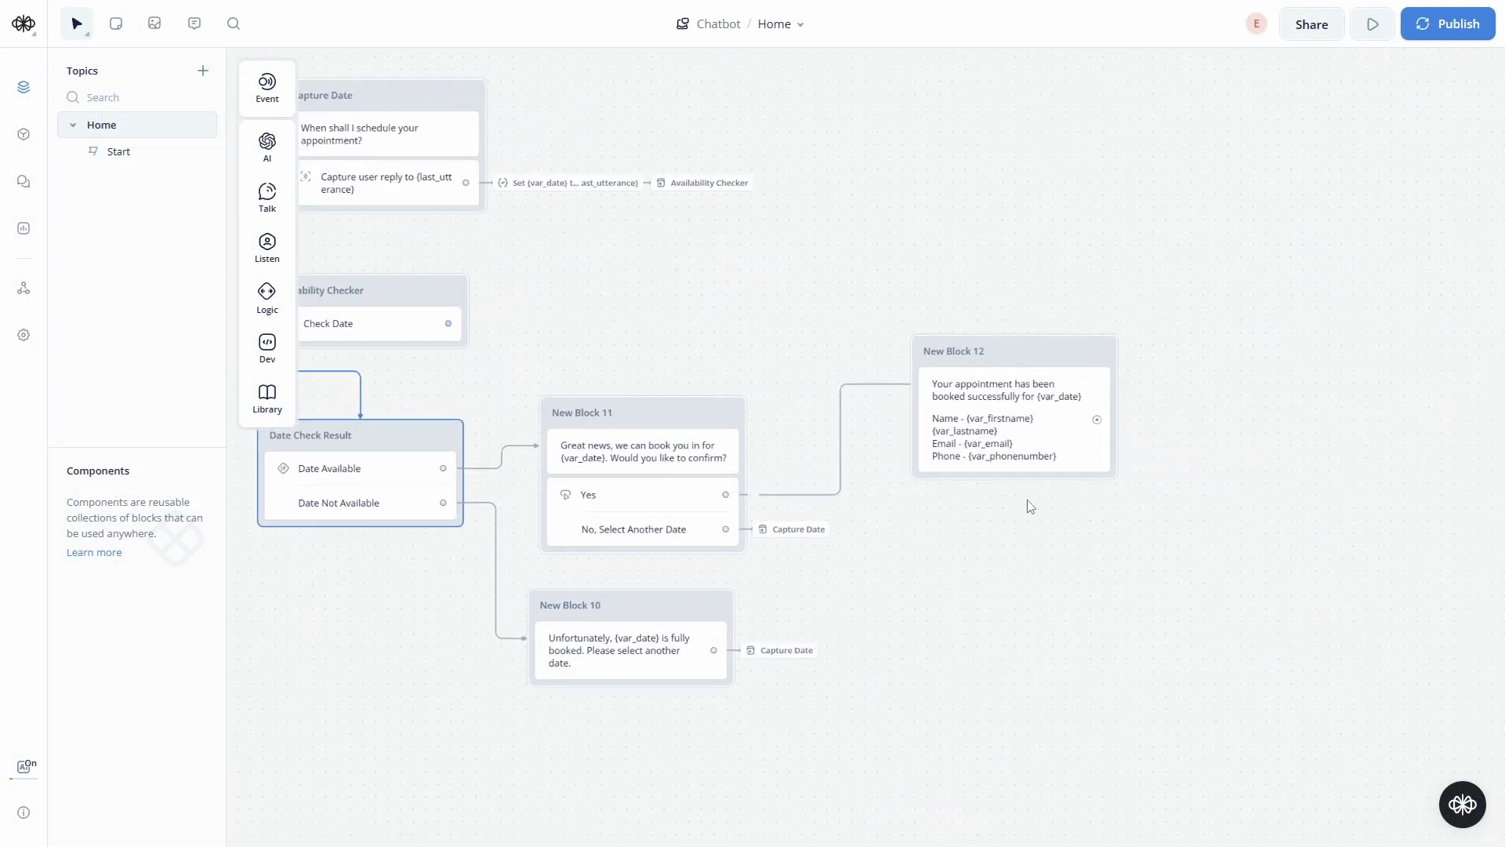
left_click_drag(995, 352, 988, 390)
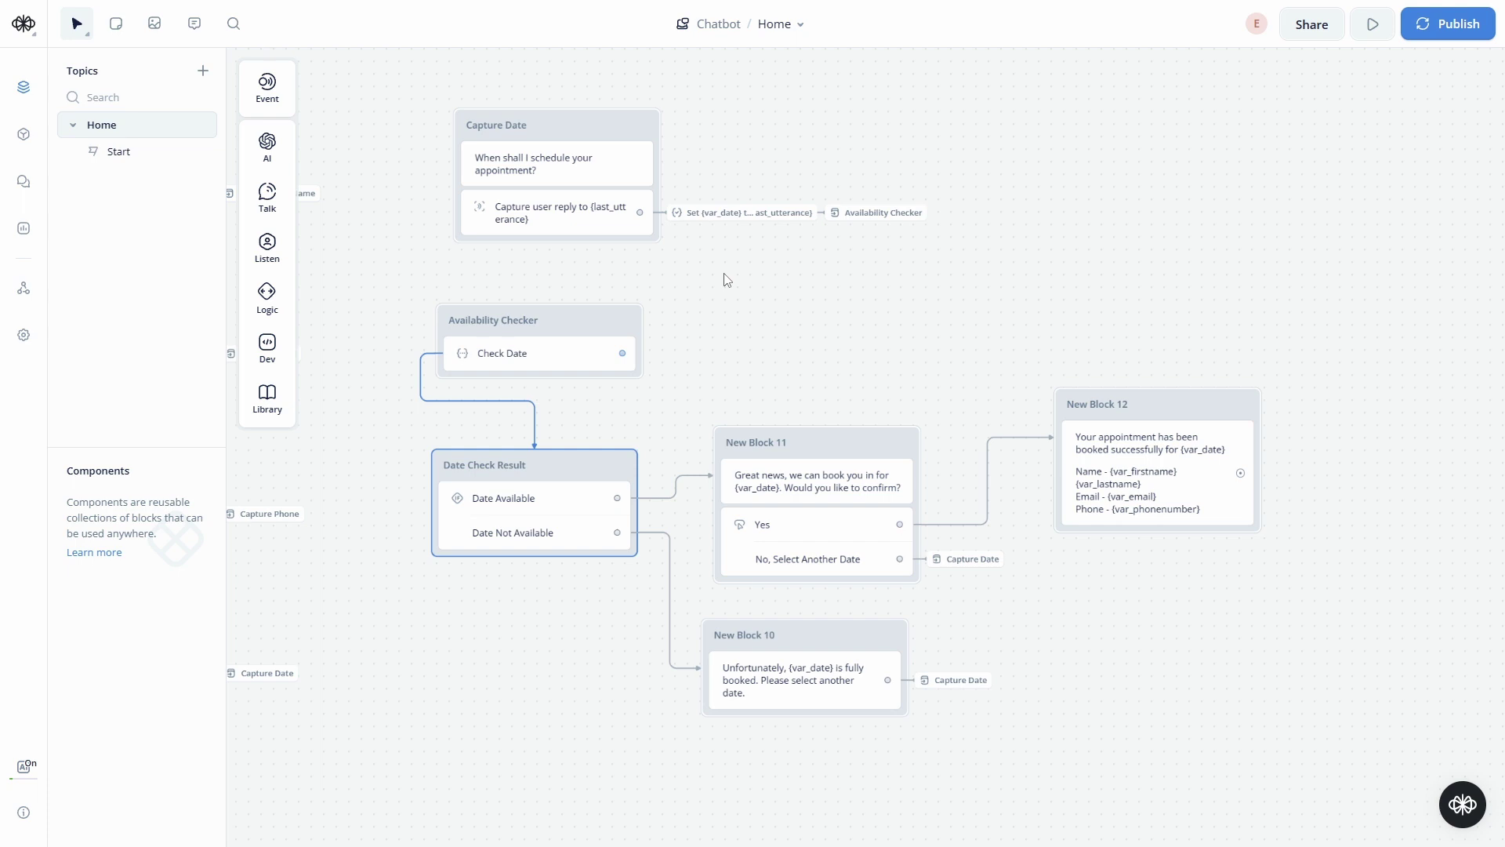
scroll(726, 280, "down", 1)
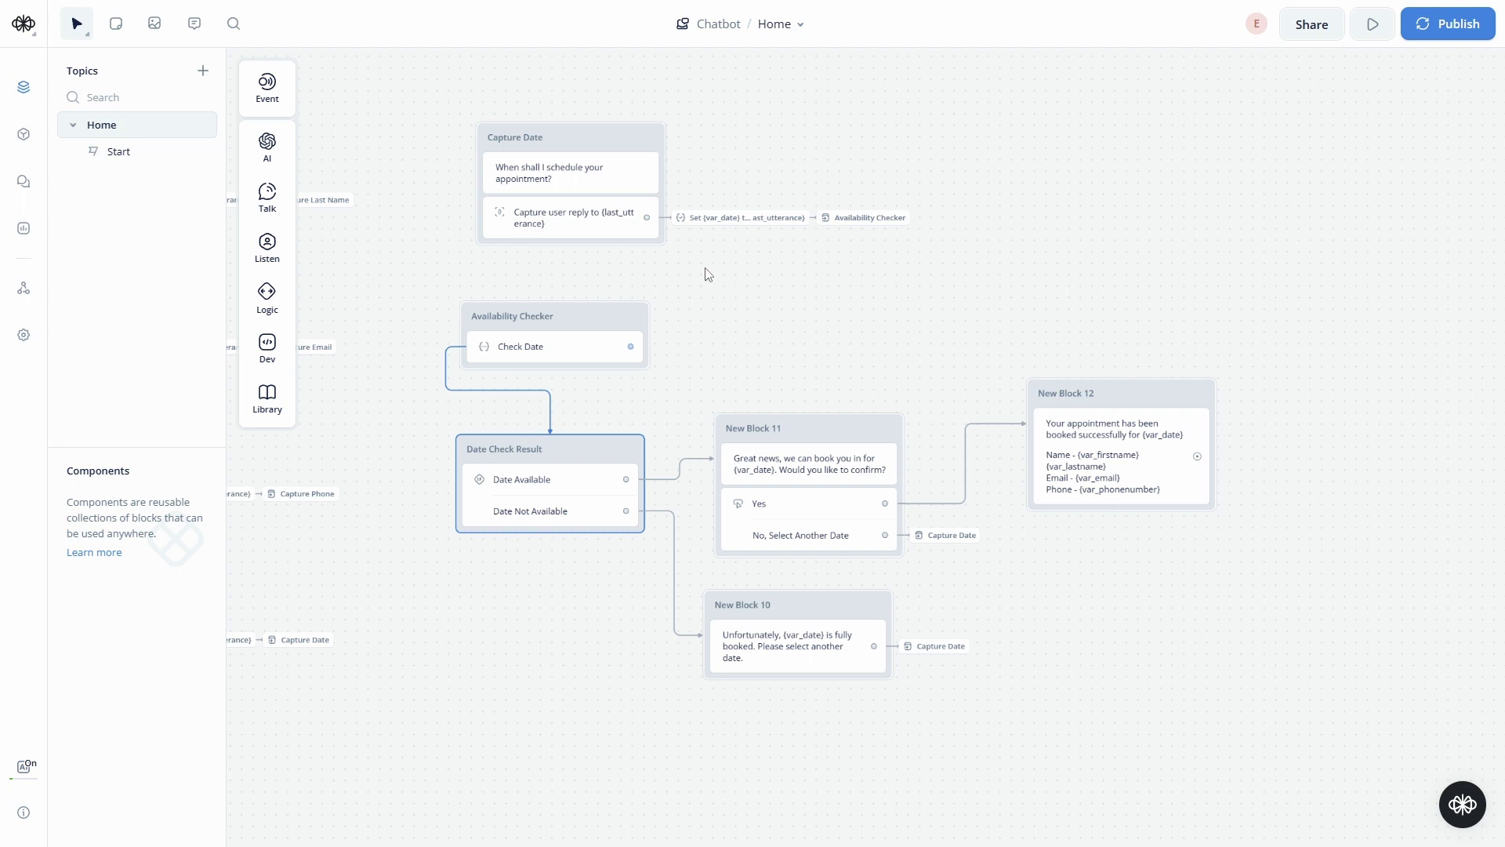
mouse_move(607, 323)
left_mouse_down()
mouse_move(724, 303)
mouse_move(735, 327)
mouse_move(609, 343)
left_mouse_up()
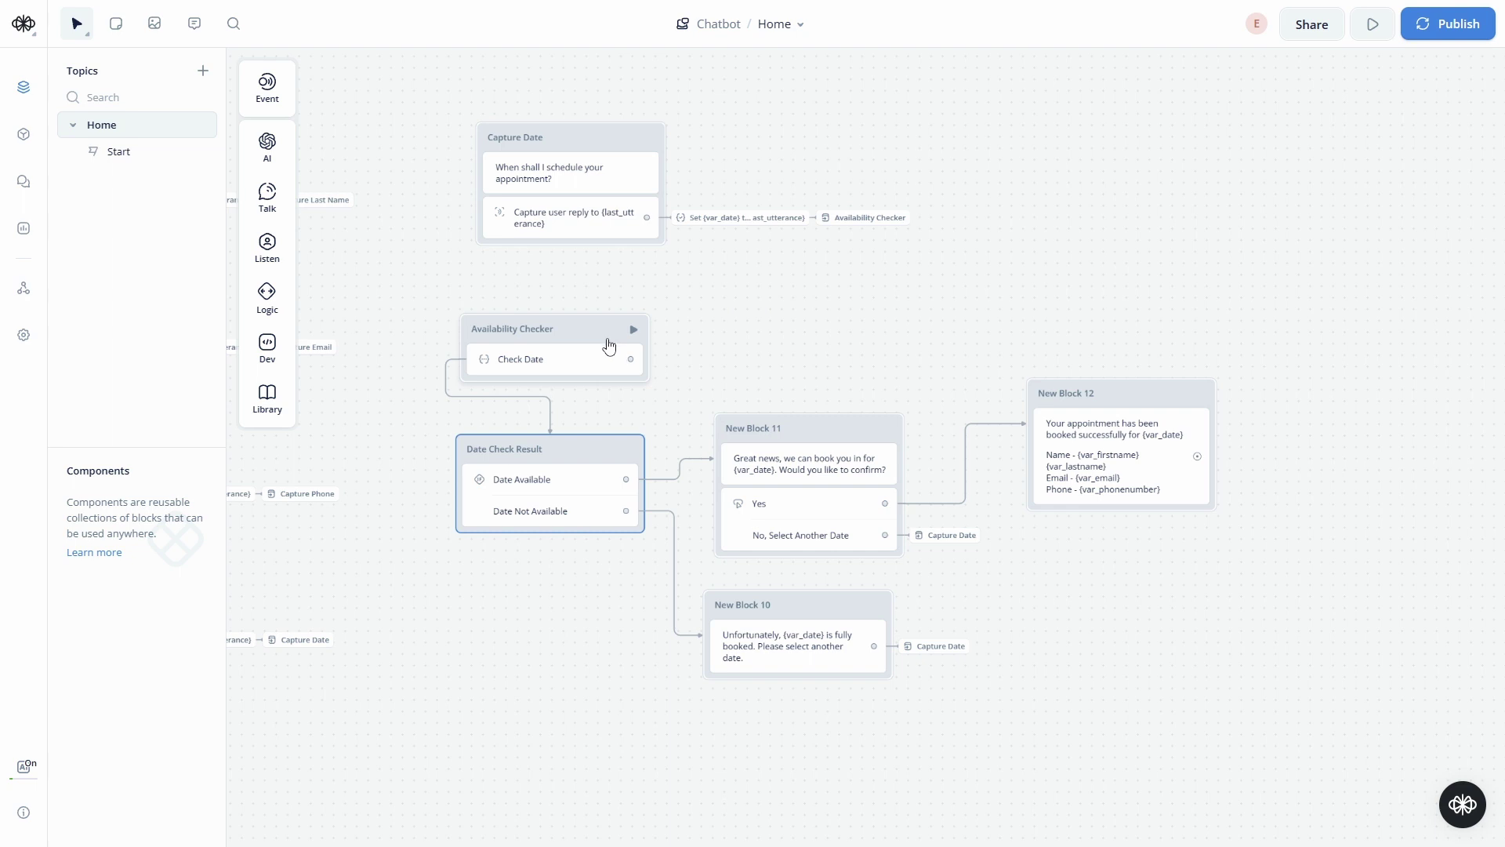
mouse_move(577, 440)
left_mouse_down()
mouse_move(608, 444)
mouse_move(559, 446)
left_mouse_up()
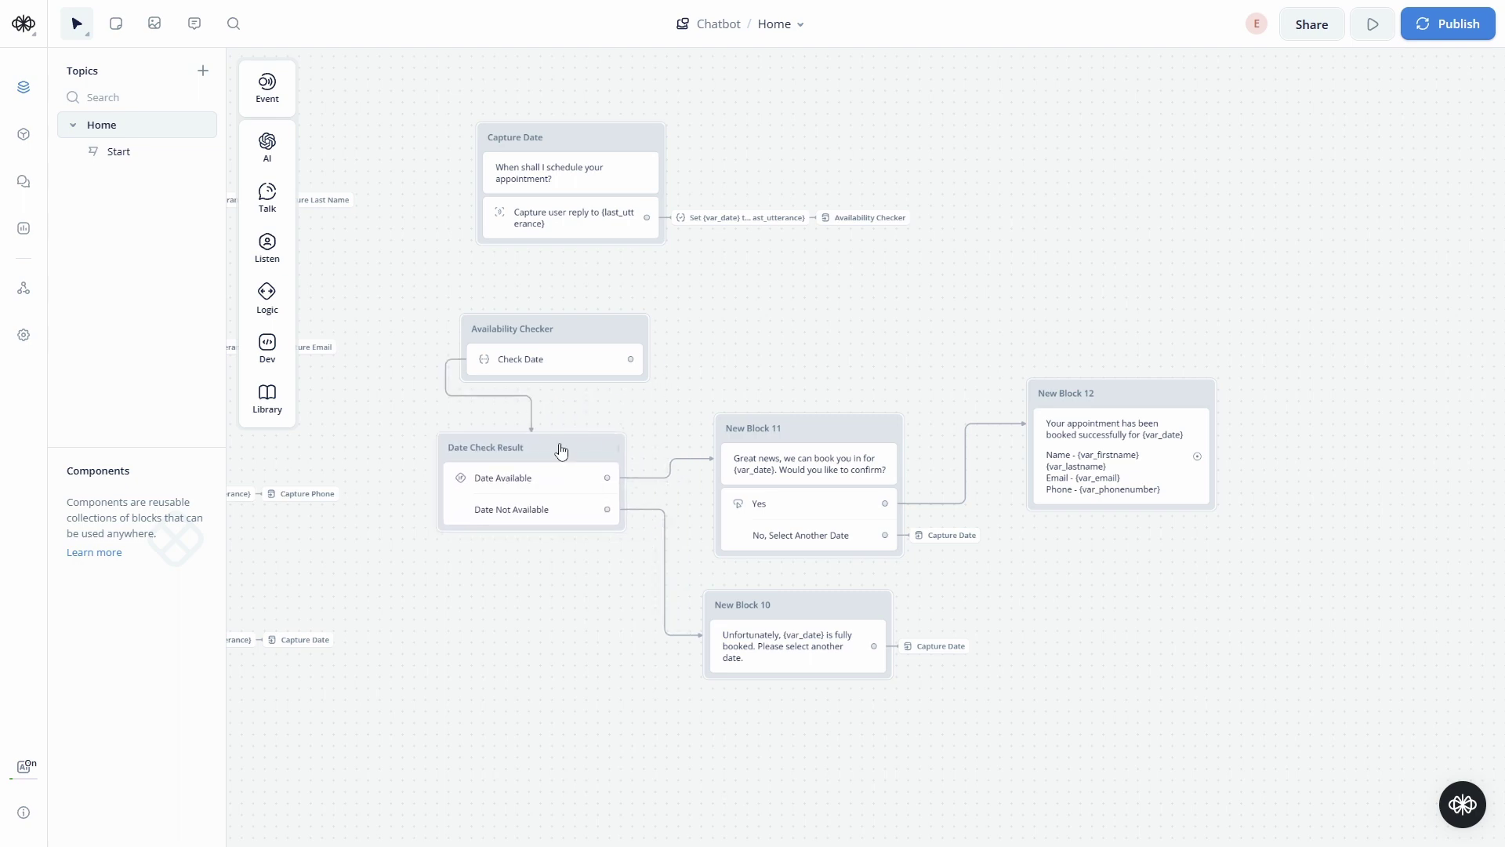
scroll(826, 350, "down", 10)
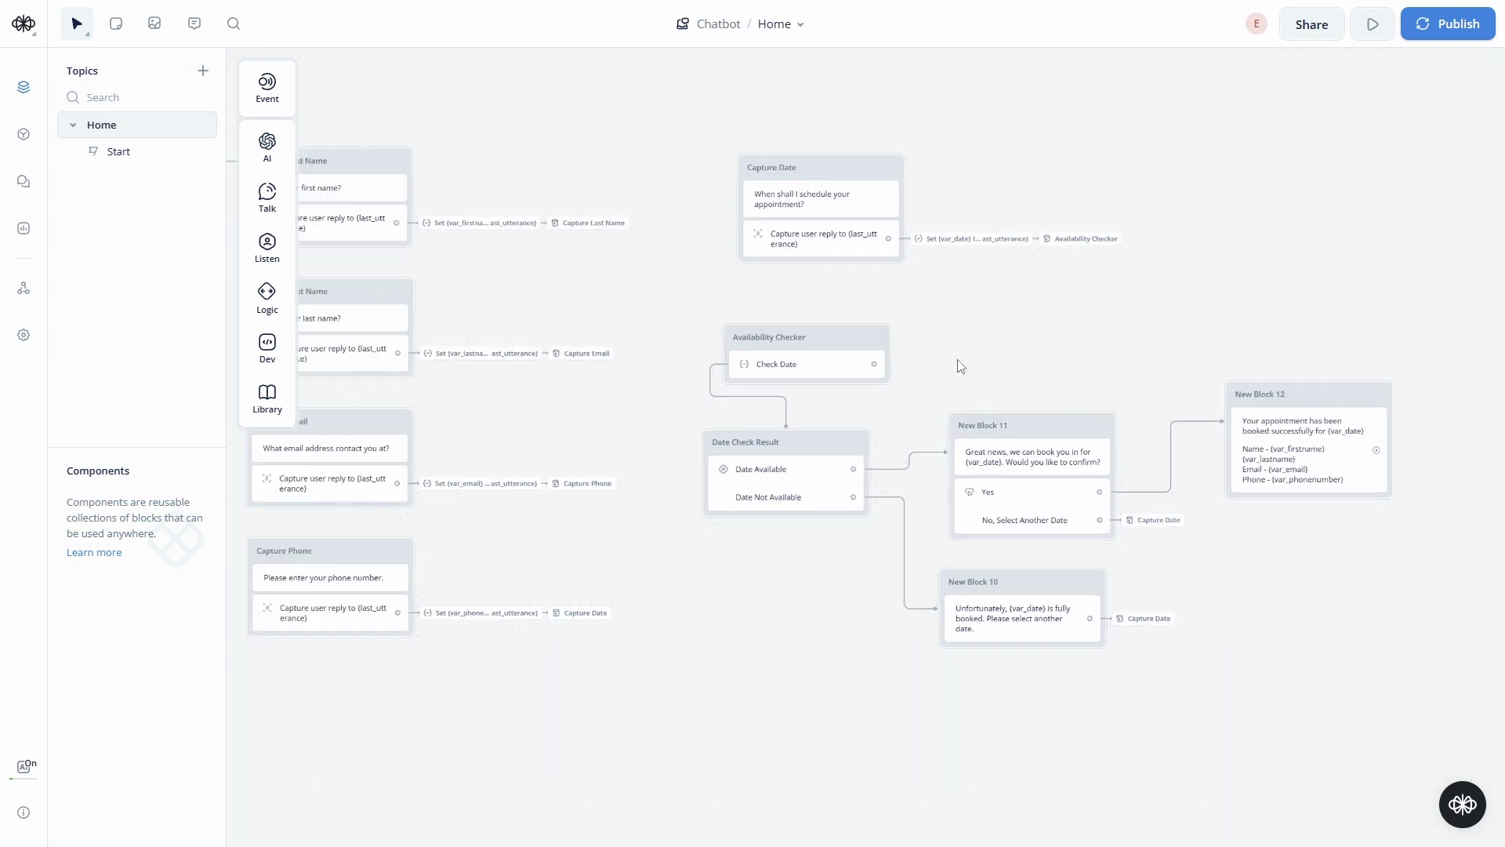
left_click_drag(745, 402, 815, 437)
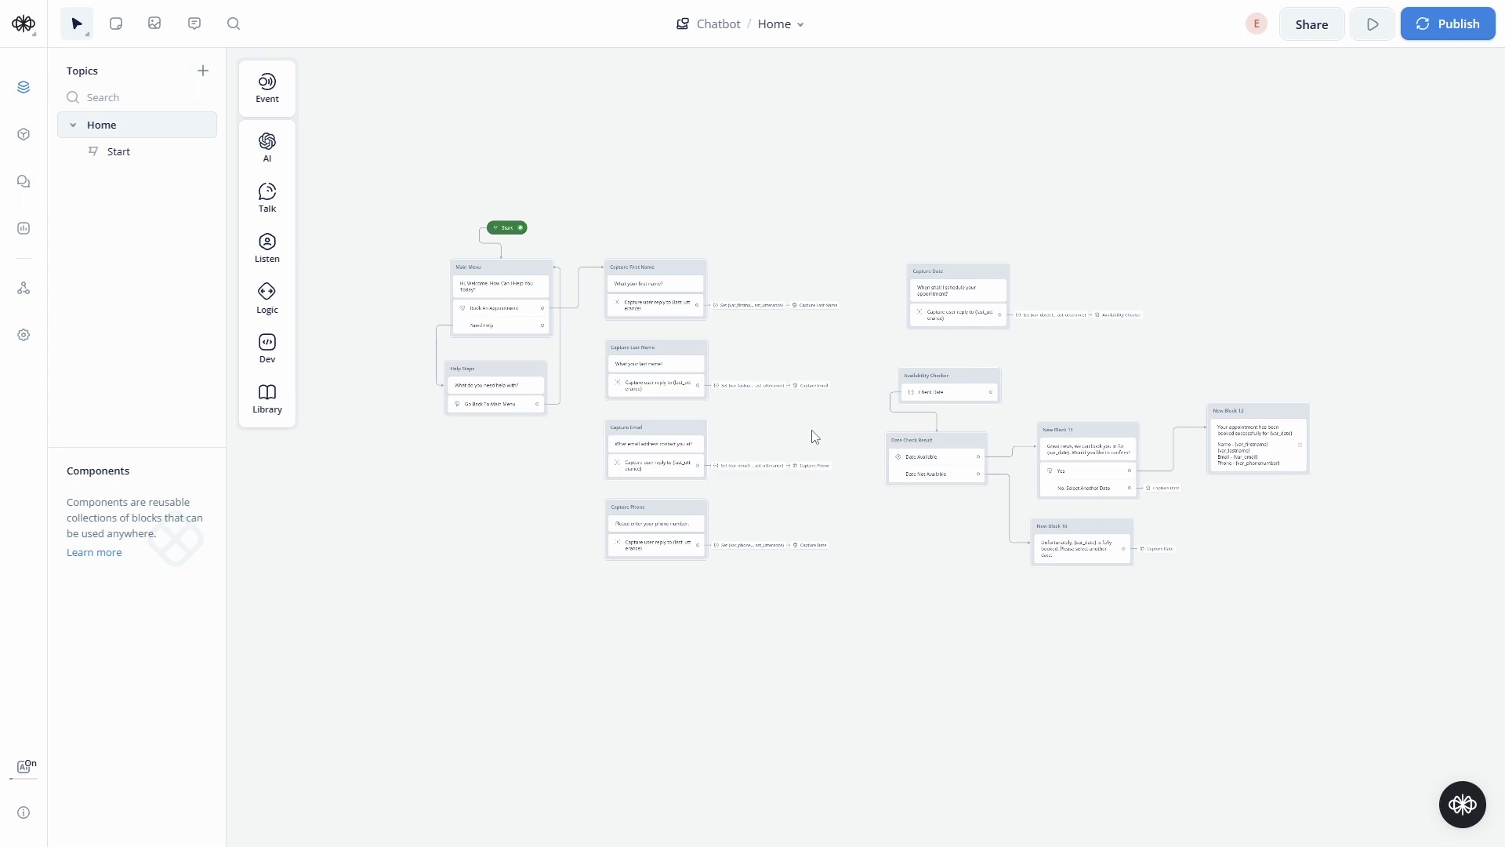
scroll(813, 435, "up", 5)
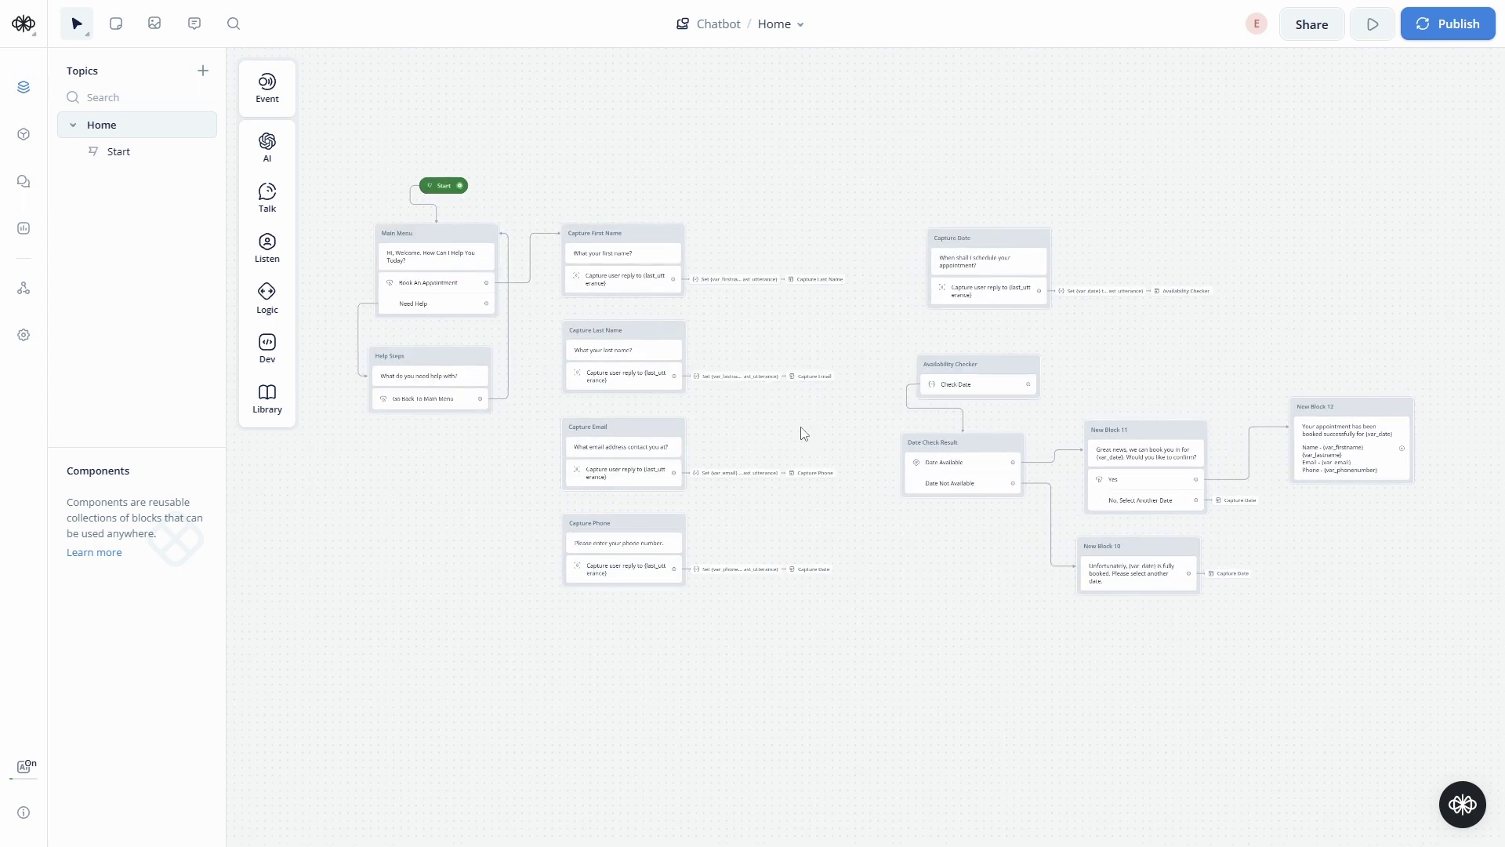